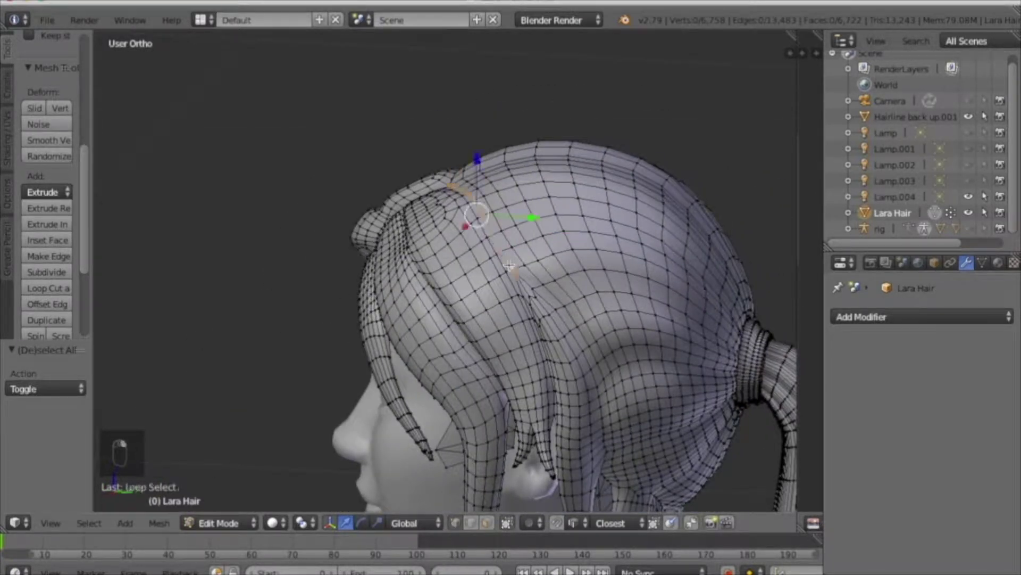
- Mark the edge loop behind the left side lock, down to its lower corner, as a seam and clear the selection
alt+shift+click(565, 327)
scroll(561, 341, up, 6)
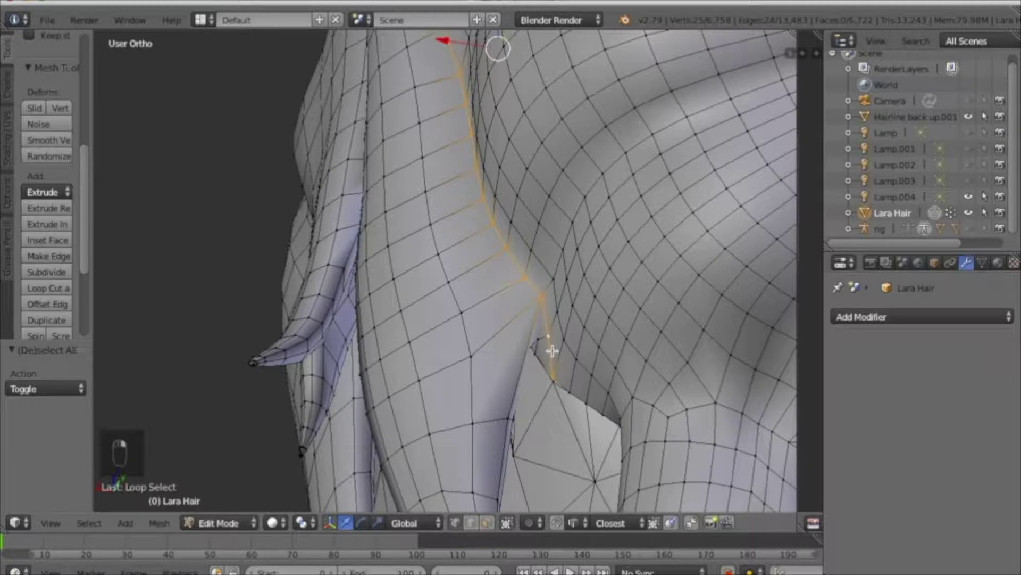
key(ctrl+e)
click(552, 288)
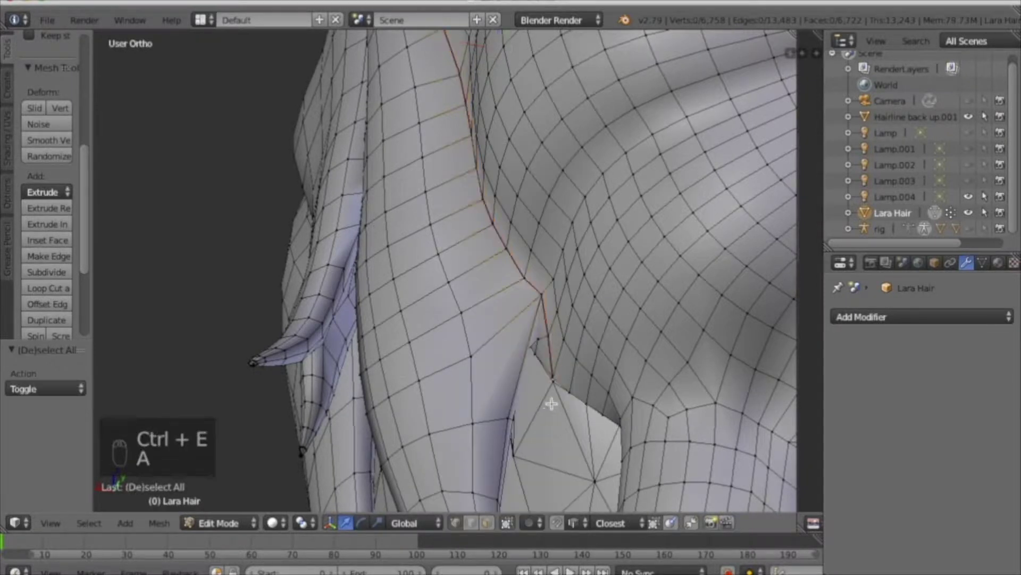
key(a)
middle_drag(553, 373, 599, 527)
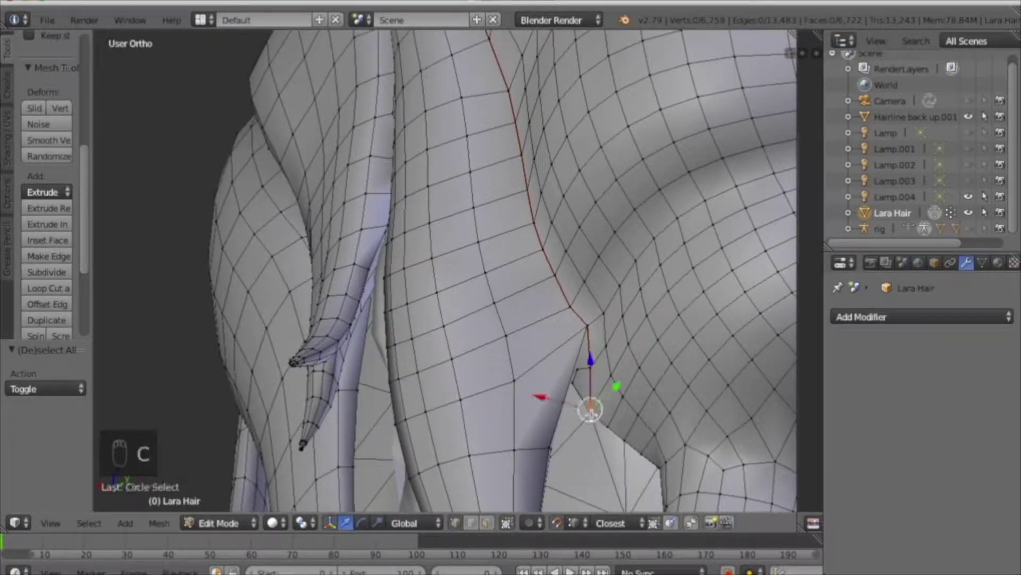
scroll(588, 410, up, 5)
key(a)
- Select the edge loops around the roots of the two left neck strands and down the split between them
scroll(582, 392, down, 5)
middle_drag(582, 392, 618, 433)
scroll(707, 476, down, 4)
scroll(649, 311, up, 4)
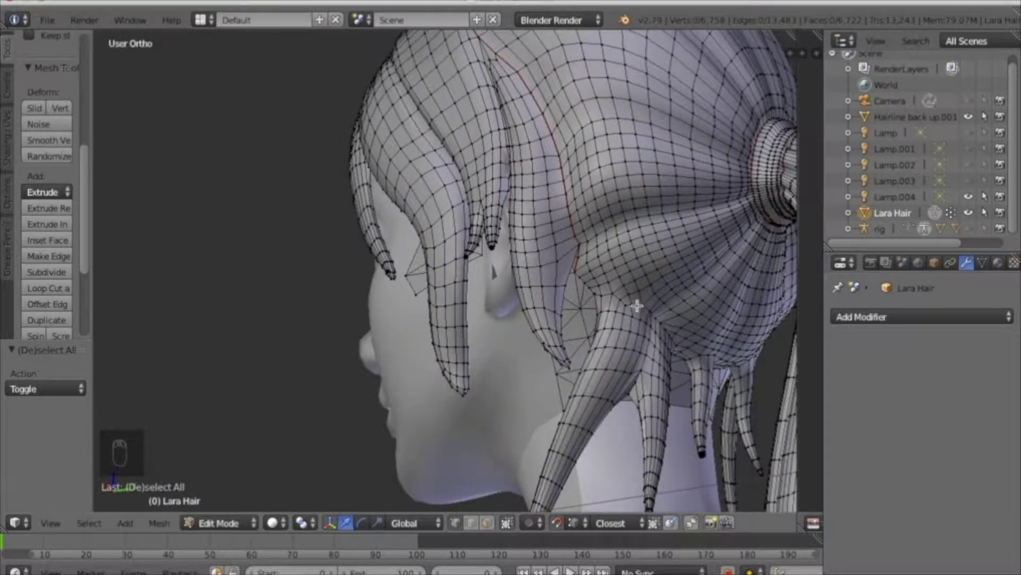
alt+shift+click(675, 327)
middle_drag(714, 353, 604, 359)
scroll(693, 345, up, 4)
alt+shift+right_click(686, 331)
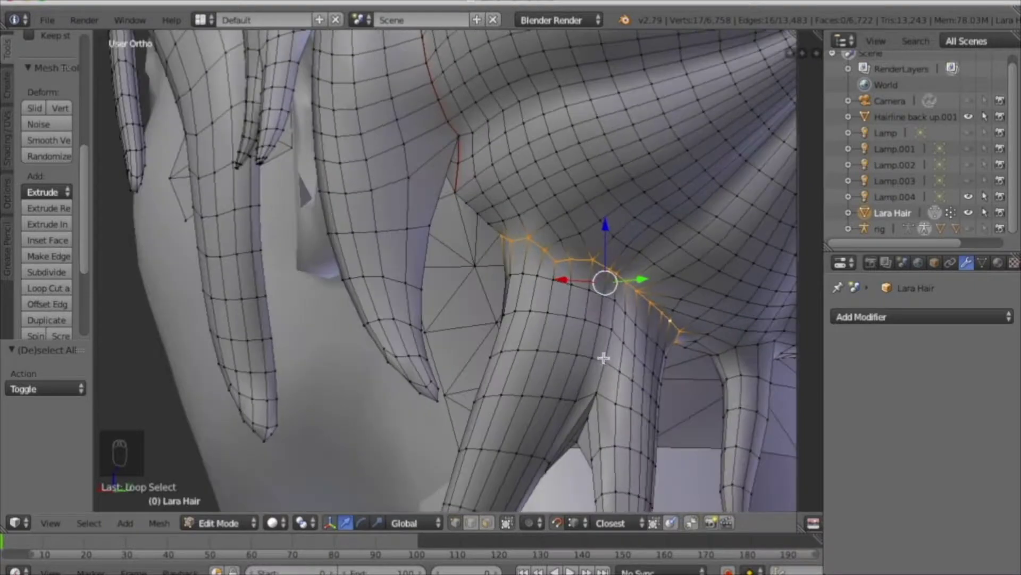
alt+shift+right_click(592, 412)
middle_drag(592, 413, 565, 422)
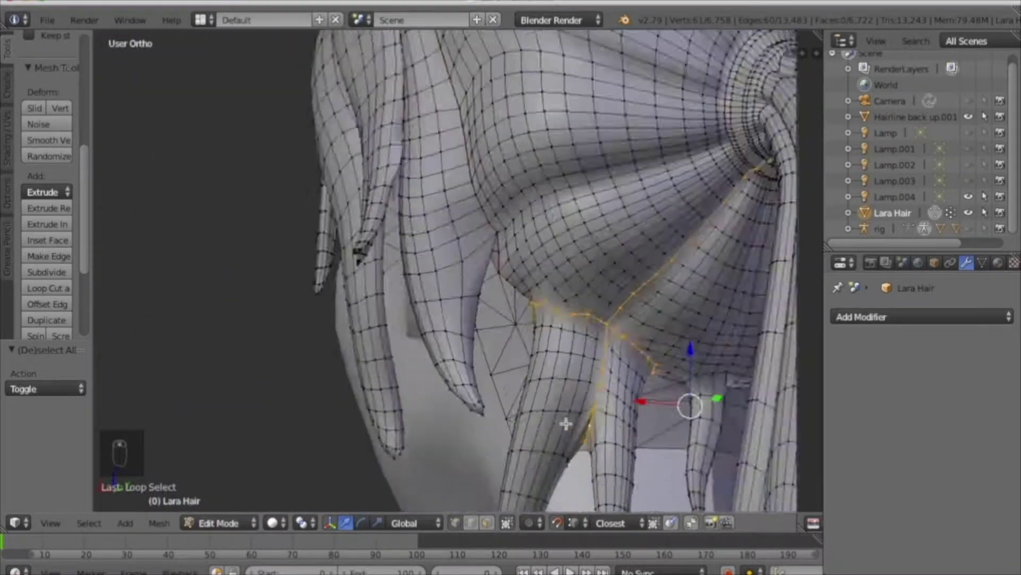
- Remove the stray edges running down the ponytail from the loop selection with circle select
scroll(643, 339, down, 2)
scroll(553, 345, up, 3)
middle_drag(554, 345, 107, 359)
scroll(683, 366, up, 2)
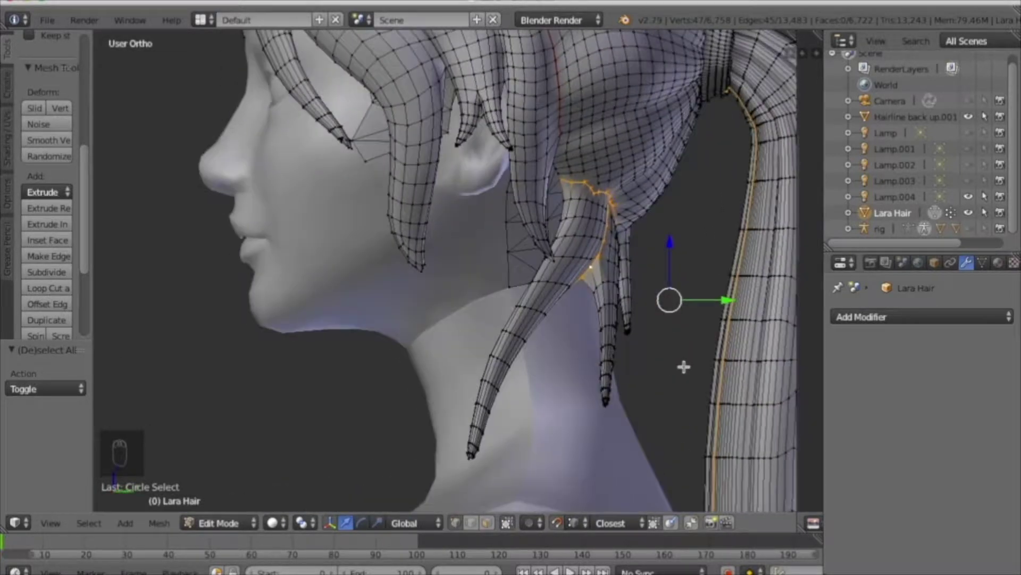
middle_drag(683, 367, 697, 346)
key(c)
middle_drag(732, 106, 719, 468)
right_click(718, 469)
mouse_move(718, 463)
middle_down()
mouse_move(708, 468)
mouse_move(716, 245)
middle_up()
key(c)
middle_drag(728, 256, 751, 419)
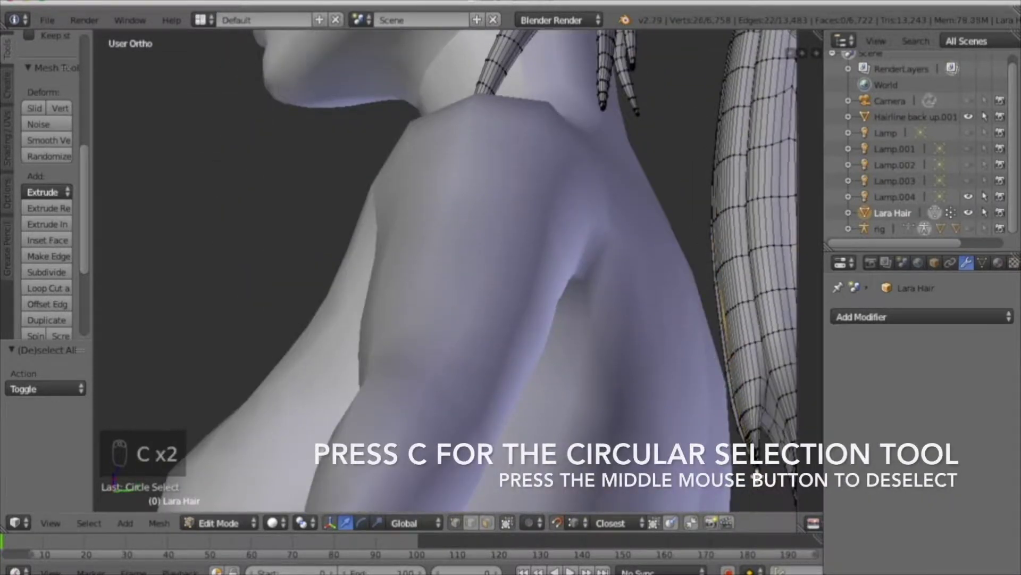
middle_drag(757, 474, 718, 458)
key(c)
middle_drag(718, 238, 737, 346)
key(c)
mouse_move(737, 346)
middle_down()
mouse_move(572, 200)
mouse_move(552, 354)
middle_up()
scroll(567, 162, up, 4)
scroll(568, 162, up, 3)
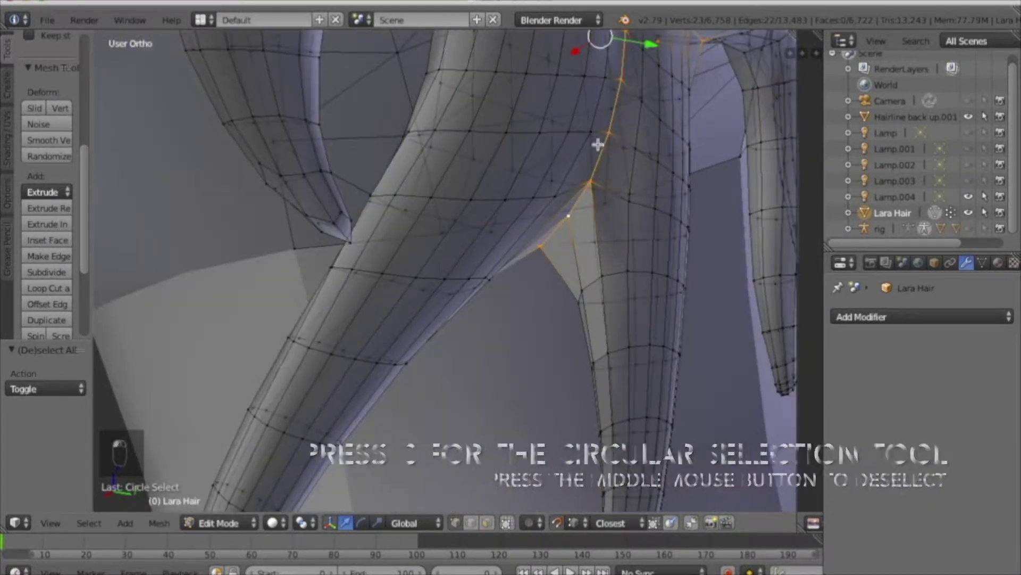
- Extend the selection down the facing edges of the two left neck strands and mark it as a seam
middle_drag(598, 145, 614, 226)
alt+shift+right_click(566, 187)
middle_drag(567, 187, 546, 278)
middle_drag(551, 313, 570, 320)
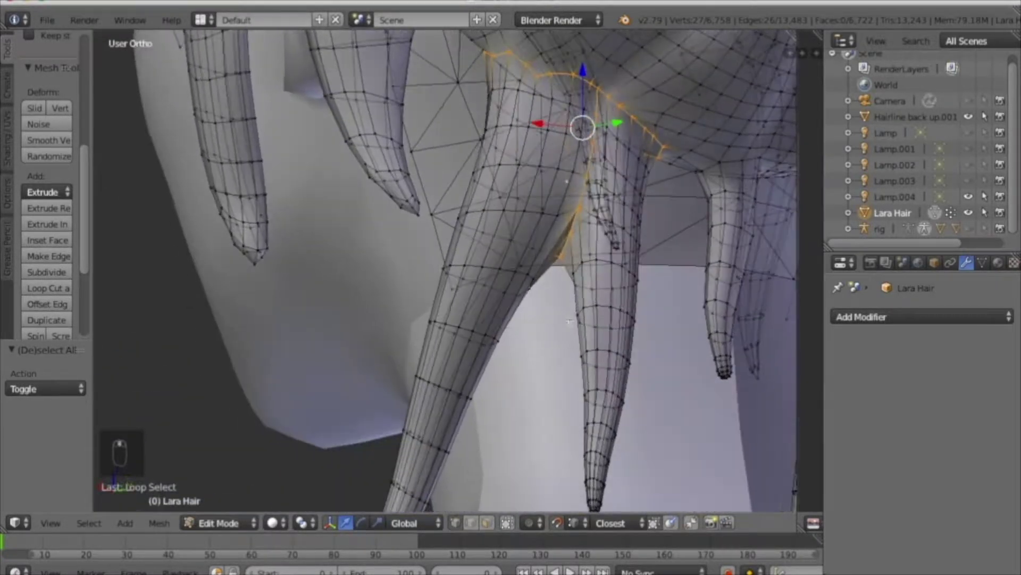
alt+shift+right_click(548, 270)
middle_drag(548, 271, 534, 369)
alt+shift+right_click(555, 263)
key(ctrl+e)
click(524, 285)
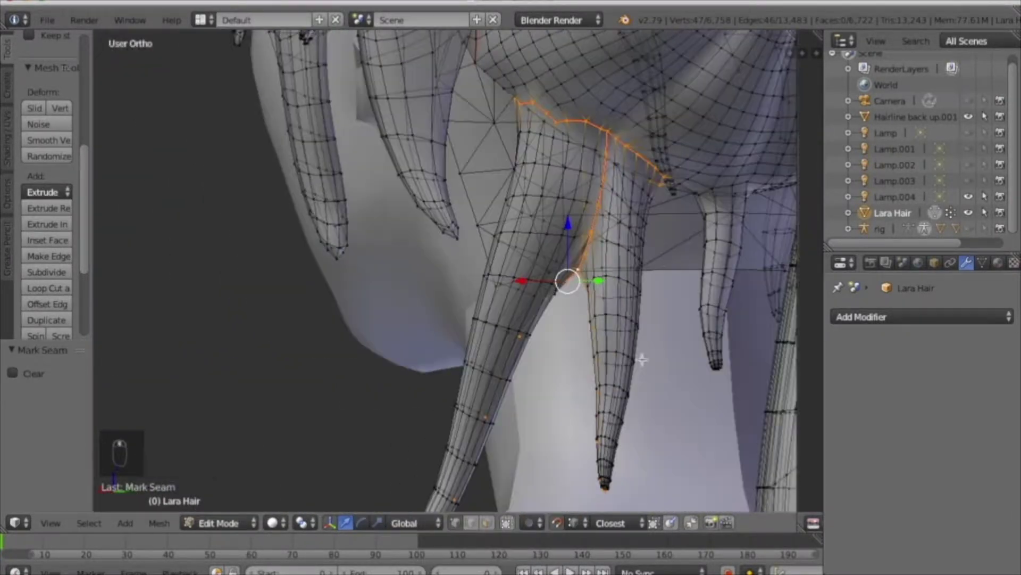
- Select the edges around the root and along the small right nape strand and mark them as a seam
shift+middle_drag(642, 360, 464, 362)
alt+right_click(524, 205)
middle_drag(490, 222, 592, 243)
key(super+z)
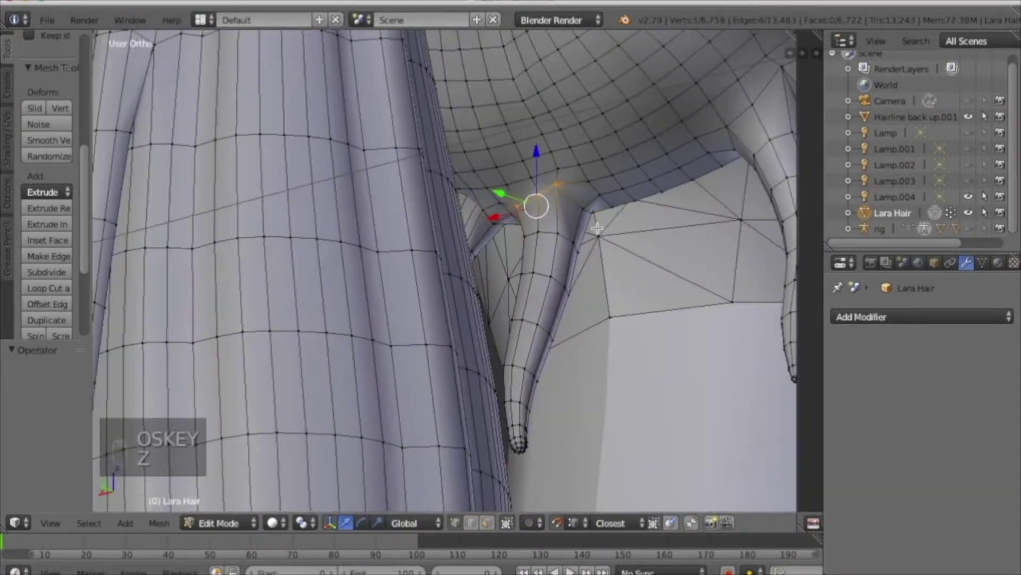
middle_drag(698, 194, 653, 354)
key(super+z)
right_click(524, 429)
middle_drag(524, 429, 570, 420)
key(ctrl+e)
click(570, 419)
- Mark seams around the root and down the edge of the larger right neck strand, clearing the selection
middle_drag(665, 415, 602, 413)
shift+middle_drag(774, 337, 718, 337)
alt+shift+right_click(621, 80)
shift+middle_drag(788, 105, 652, 260)
middle_drag(633, 176, 541, 201)
alt+shift+right_click(519, 157)
alt+shift+right_click(463, 308)
scroll(688, 290, down, 5)
key(a)
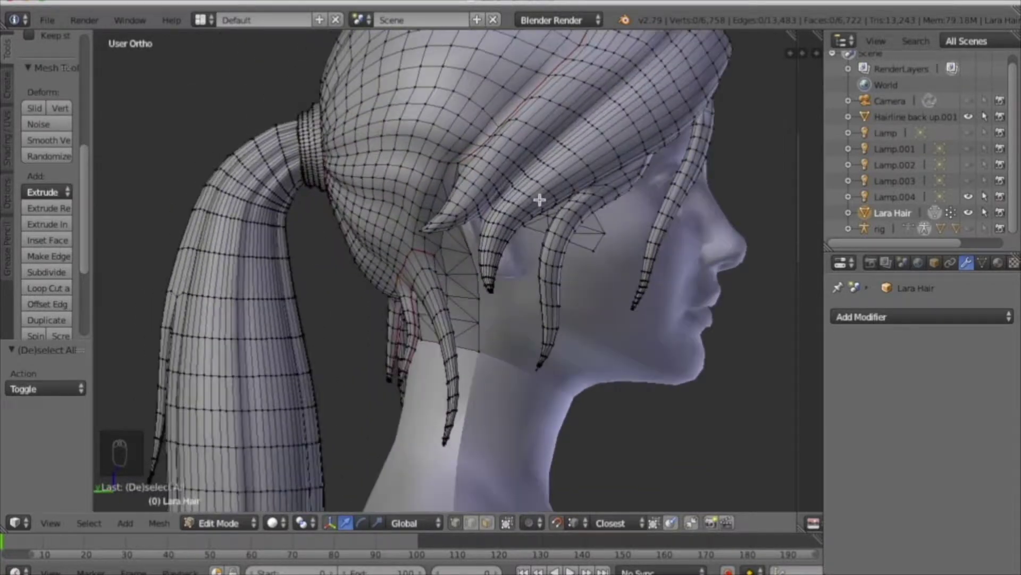
- Select the edges along the underside of the rear strand above the right ear, up to its tip
alt+right_click(532, 159)
middle_drag(532, 160, 267, 190)
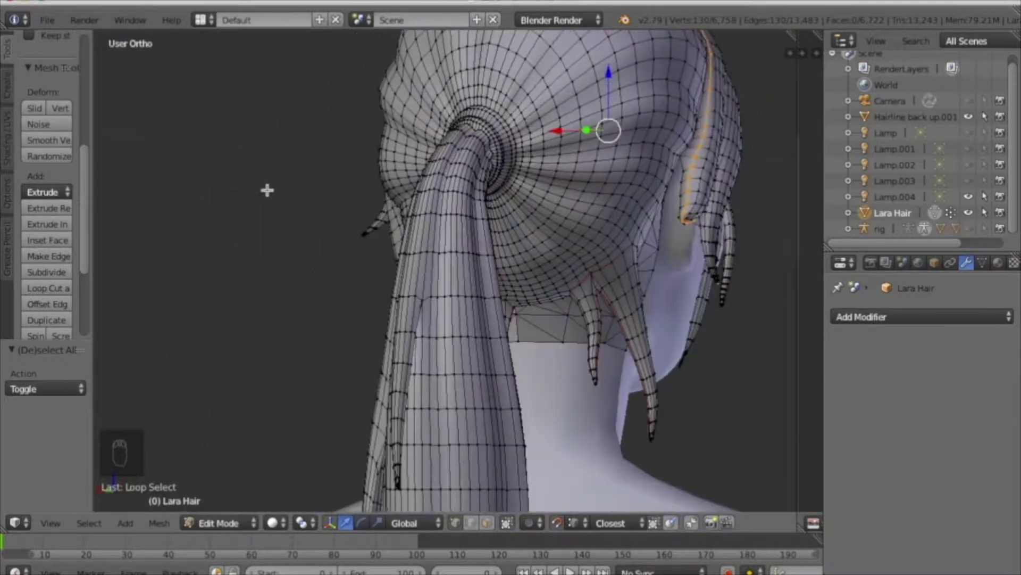
alt+right_click(684, 195)
scroll(678, 187, up, 6)
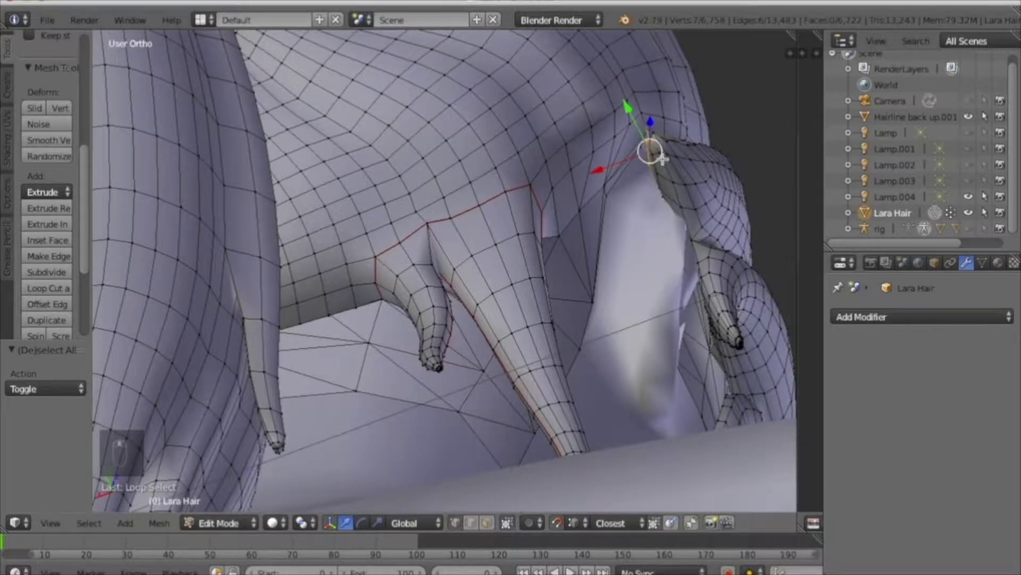
alt+shift+right_click(662, 160)
middle_drag(662, 160, 463, 316)
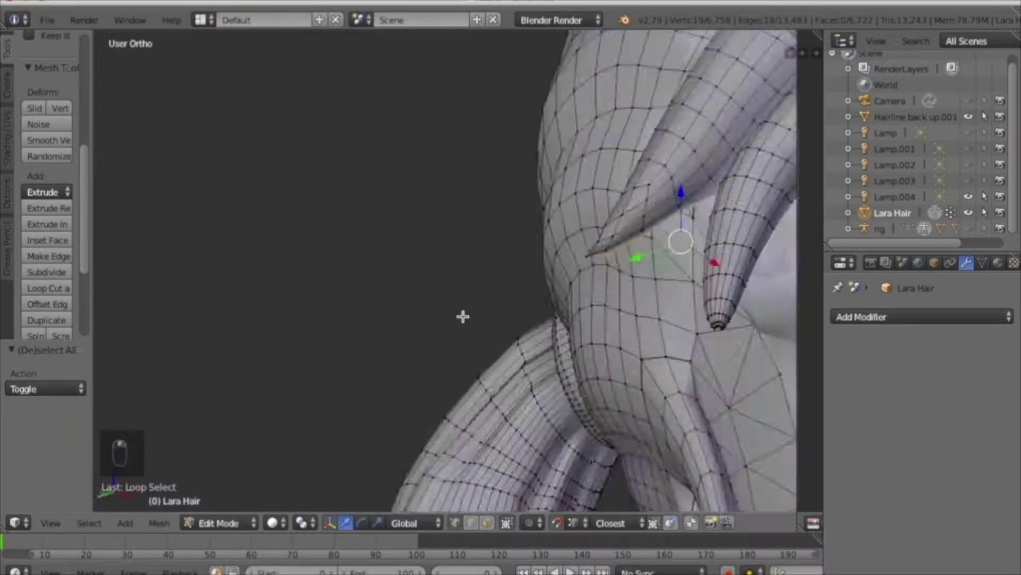
middle_drag(653, 235, 505, 356)
- Add the lower edge loop of the neighbouring right side strand to the selection
scroll(657, 230, down, 12)
scroll(658, 213, up, 4)
key(super+z)
scroll(649, 215, up, 2)
scroll(504, 396, up, 3)
alt+shift+right_click(504, 397)
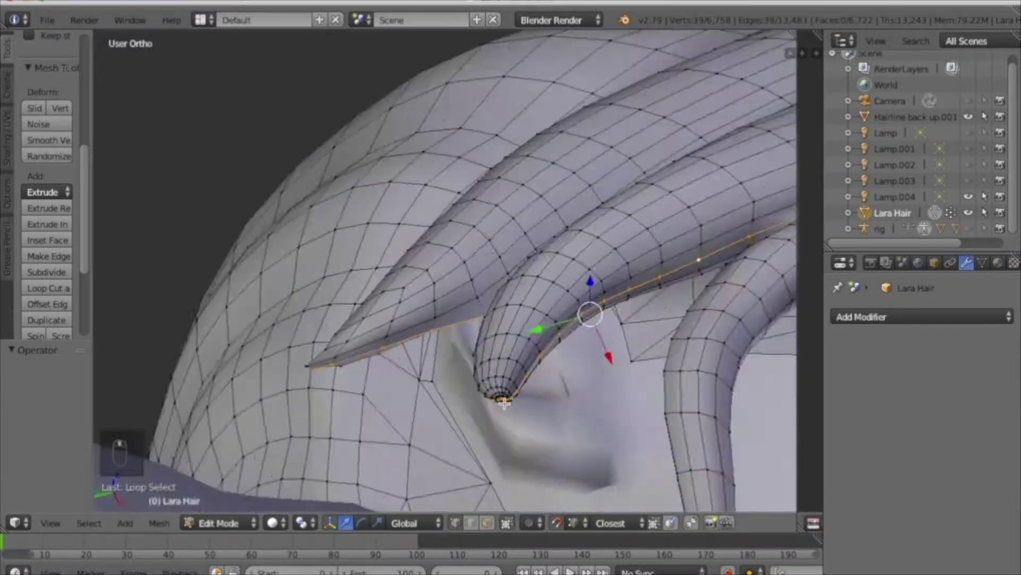
- Extend the selection with the edge loop running across the front parting and down behind the left front lock
scroll(504, 397, down, 5)
middle_drag(505, 396, 548, 351)
middle_drag(706, 425, 532, 372)
scroll(532, 372, up, 3)
scroll(483, 351, up, 2)
middle_drag(591, 304, 488, 308)
scroll(488, 308, down, 5)
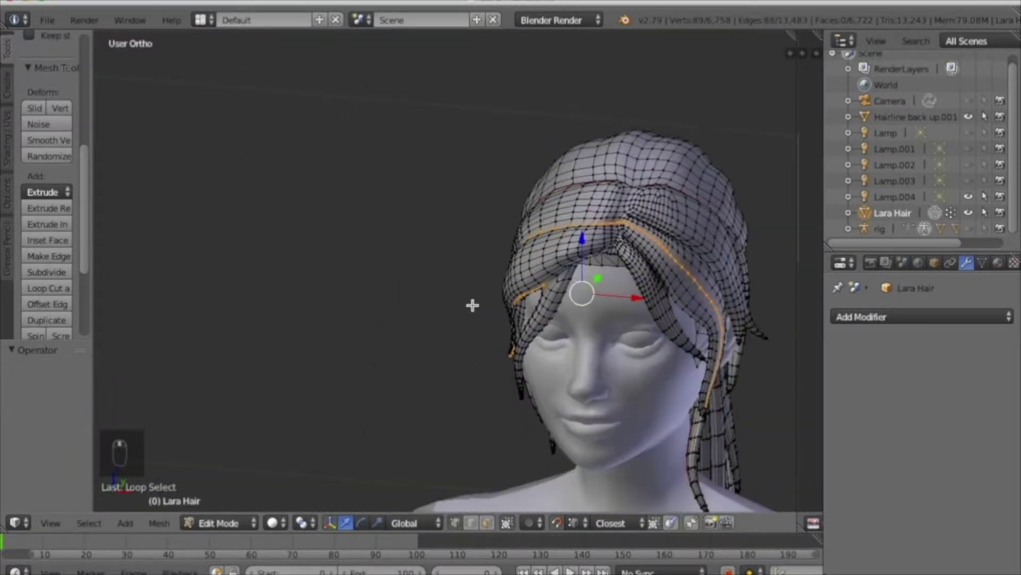
mouse_move(685, 301)
middle_down()
mouse_move(679, 266)
mouse_move(573, 229)
middle_up()
scroll(572, 228, up, 3)
middle_drag(687, 183, 474, 260)
alt+shift+click(655, 242)
scroll(487, 215, up, 4)
click(468, 212)
key(super+z)
scroll(300, 419, down, 8)
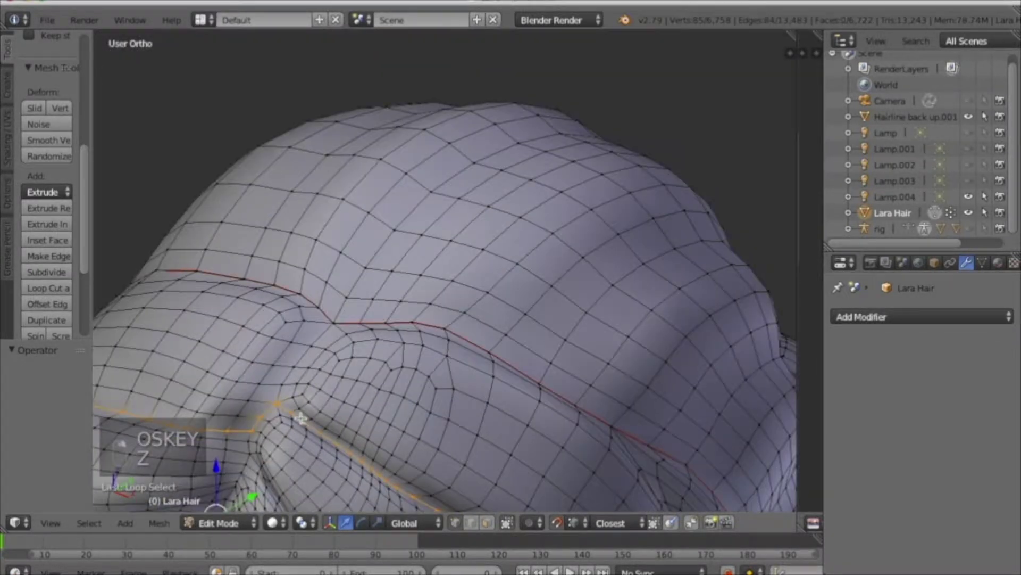
- Mark the selected parting and side strand loops as seams and clear the selection
middle_drag(299, 419, 306, 367)
scroll(431, 391, up, 5)
middle_drag(431, 391, 395, 387)
scroll(395, 386, down, 6)
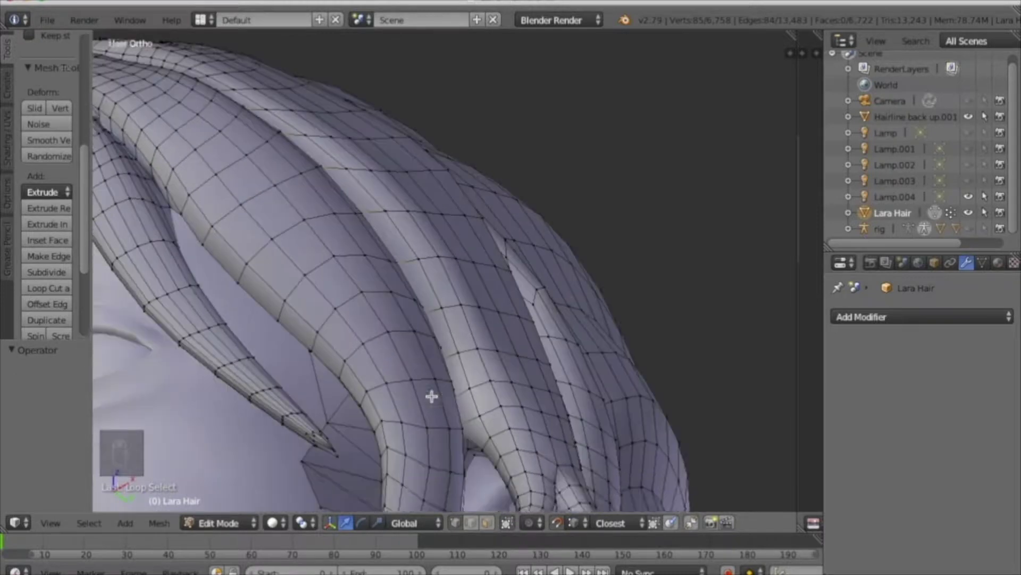
key(ctrl+e)
click(369, 288)
key(a)
- Select the edge loop on the inner side of the forked strand above the left ear
scroll(447, 431, up, 6)
middle_drag(452, 442, 575, 399)
alt+right_click(478, 415)
key(super+z)
alt+right_click(494, 405)
scroll(494, 405, down, 5)
scroll(477, 423, up, 7)
scroll(481, 391, up, 6)
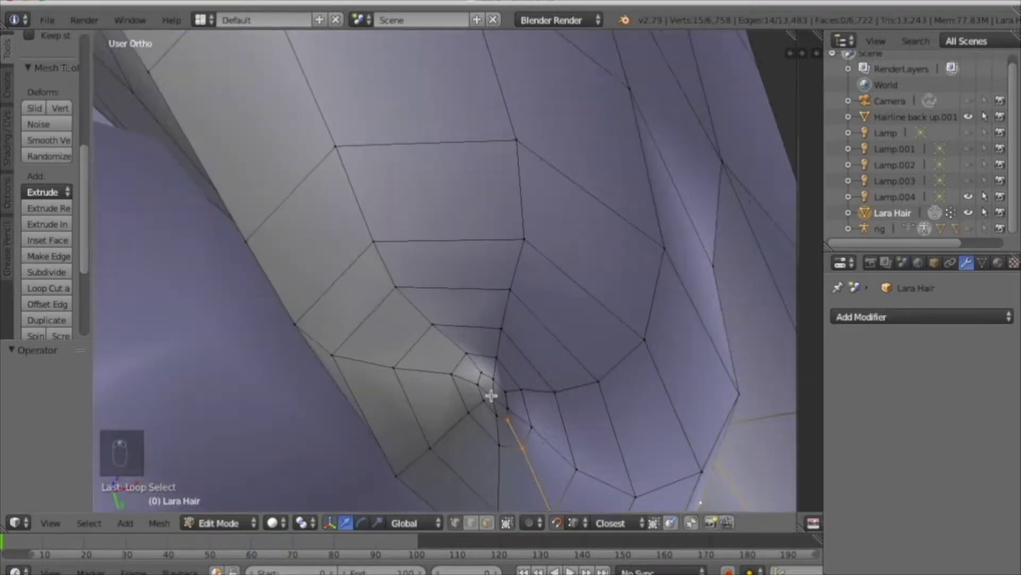
- Add the vertices at the forked strand's tip and along its front edge with circle select
click(479, 387)
right_click(478, 388)
middle_drag(479, 387, 567, 367)
click(351, 250)
right_click(351, 250)
scroll(351, 250, down, 4)
middle_drag(351, 250, 341, 143)
key(c)
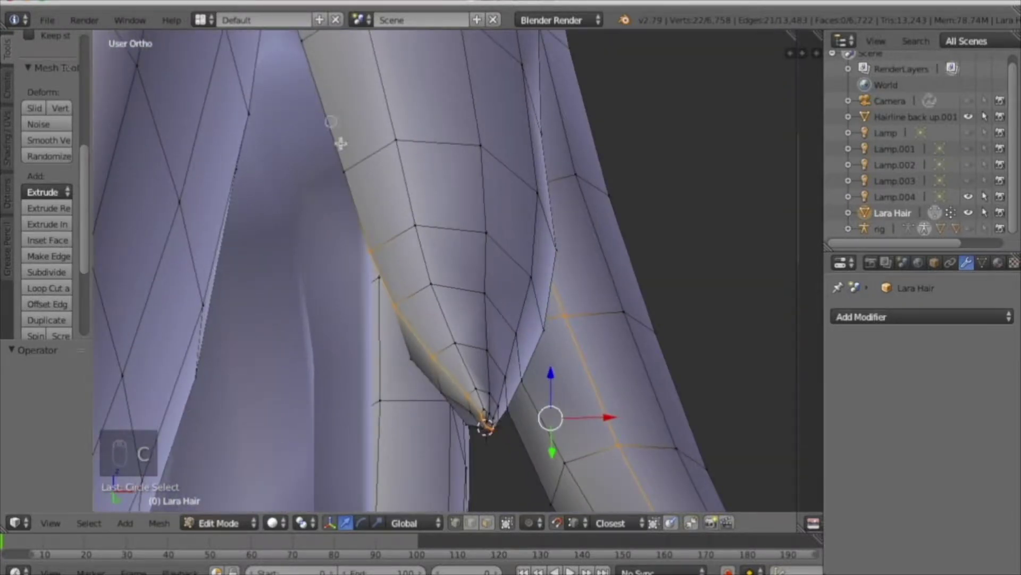
click(340, 144)
right_click(340, 143)
- Complete the forked strand's edge selection up to the existing seam, mark it as a seam, and clear the selection
scroll(351, 141, down, 3)
scroll(241, 78, up, 3)
key(x)
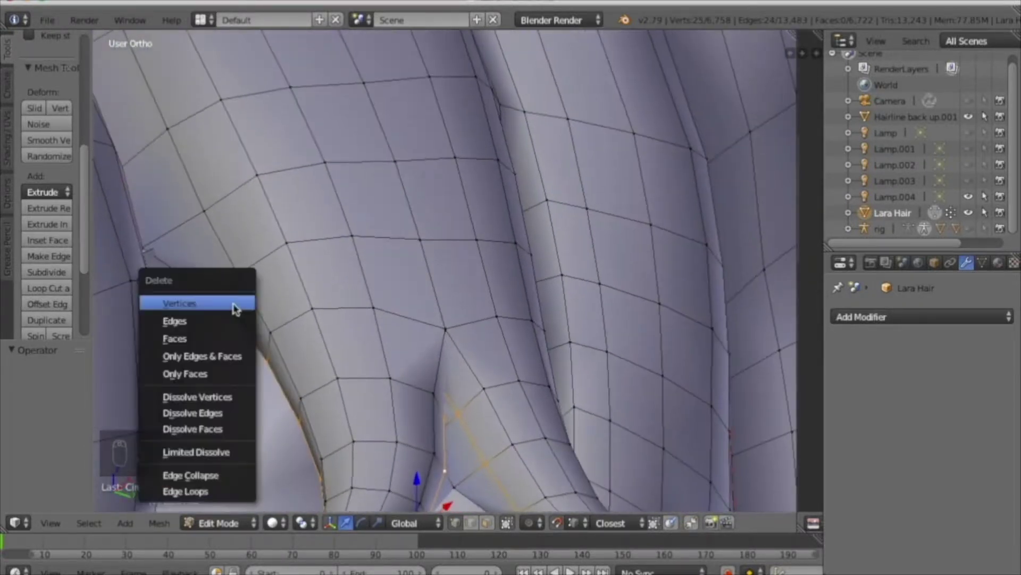
click(230, 298)
right_click(230, 298)
middle_drag(231, 298, 171, 260)
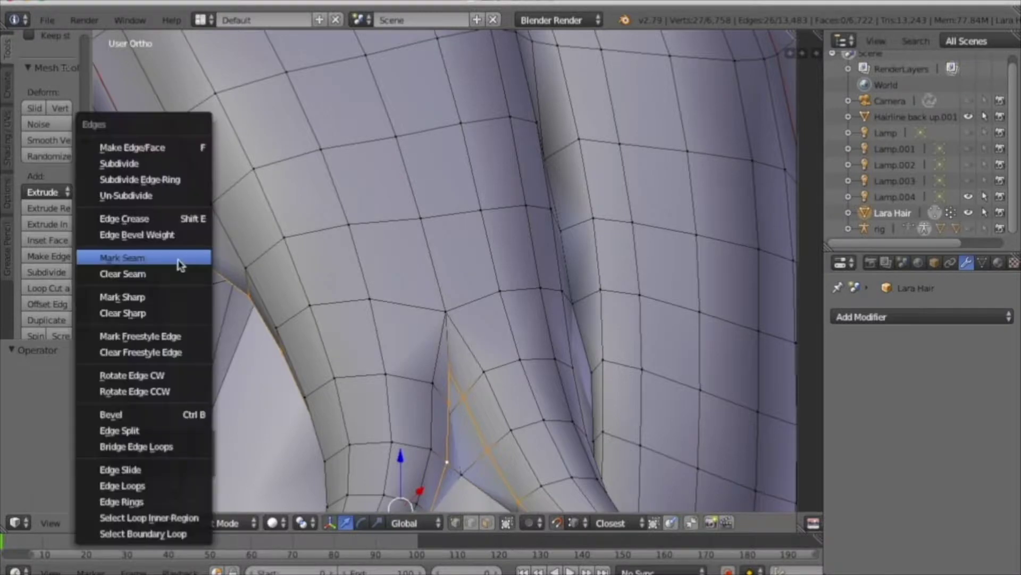
click(180, 259)
scroll(183, 238, up, 5)
click(575, 523)
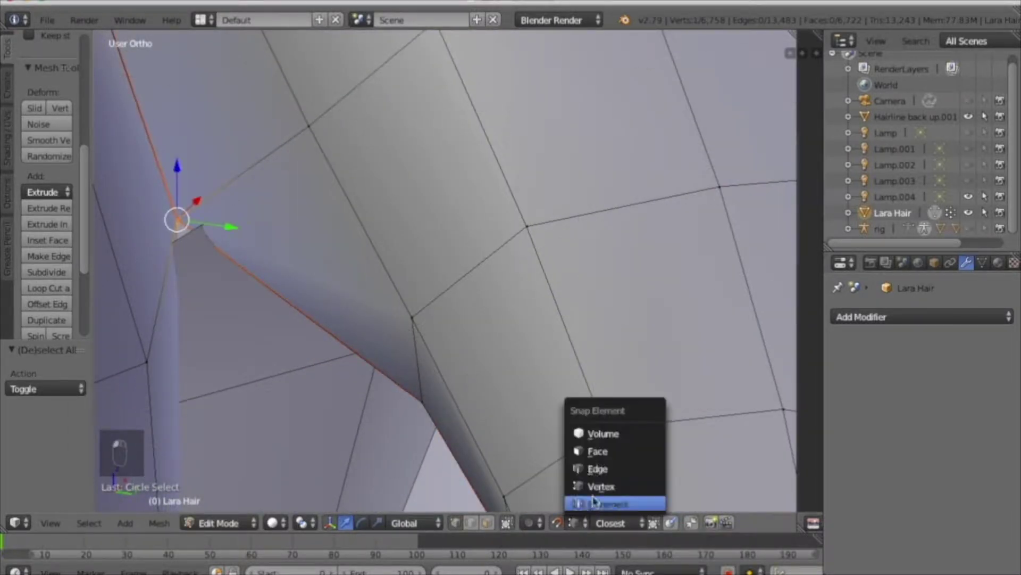
key(a)
scroll(273, 337, down, 8)
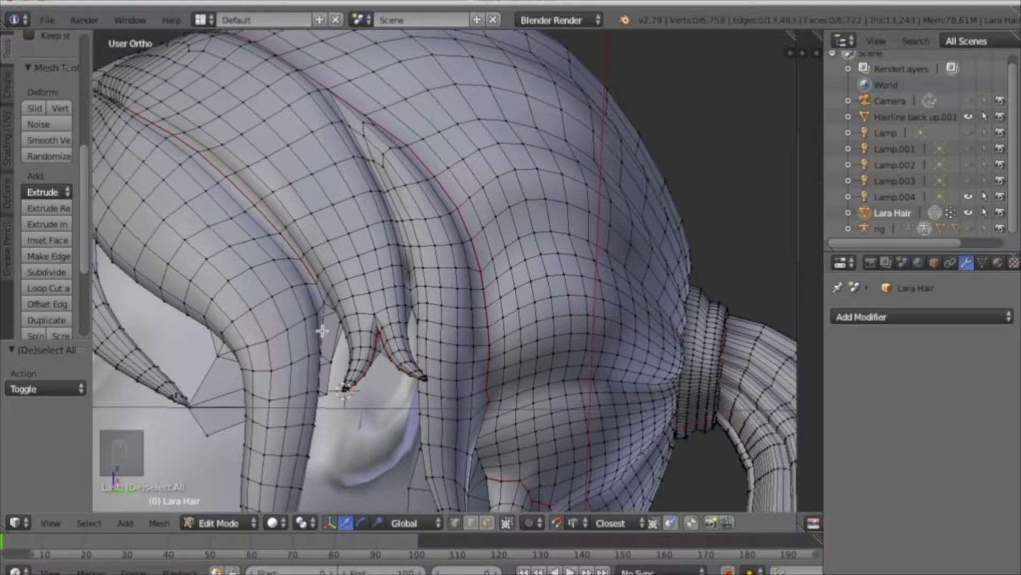
- Select the rear edge loop of the left front lock and add its tip vertices with circle select
alt+right_click(322, 331)
middle_drag(322, 331, 472, 358)
middle_drag(374, 454, 439, 402)
scroll(370, 414, up, 6)
middle_drag(370, 413, 269, 429)
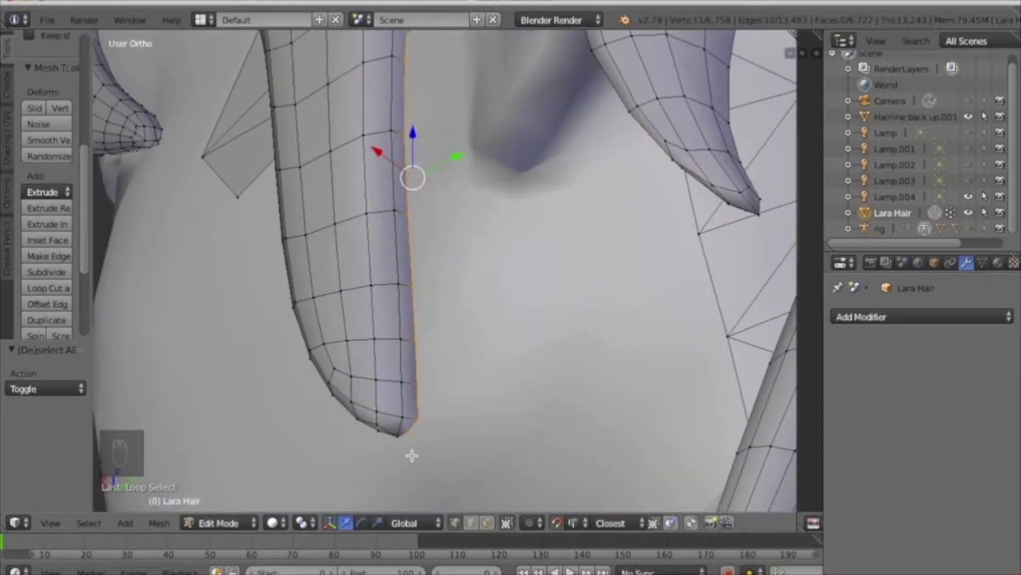
key(c)
middle_drag(407, 462, 352, 427)
click(361, 427)
right_click(362, 428)
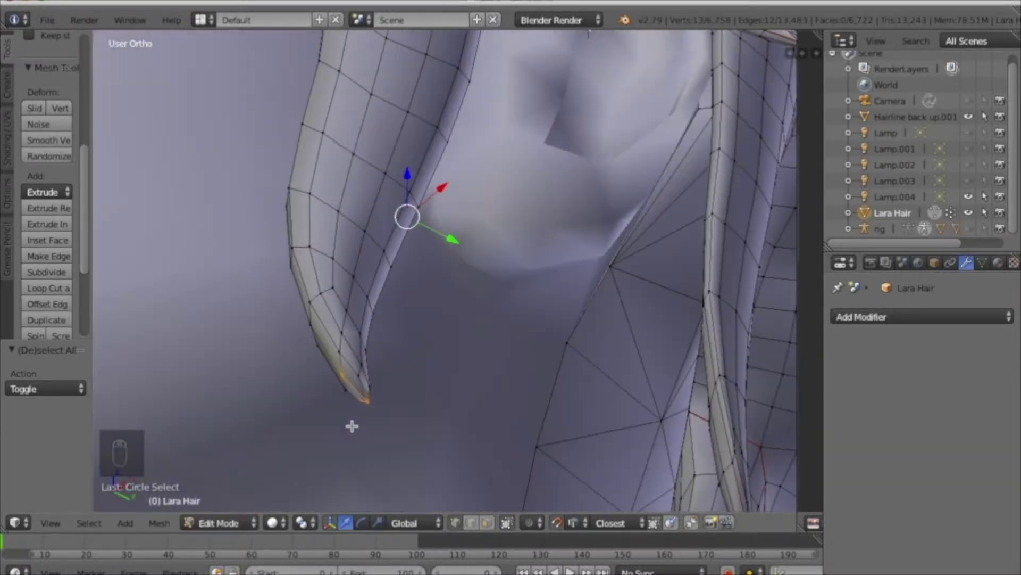
- Add the front edge loop of the left front lock, from the parting to the tip, to the selection
alt+shift+right_click(336, 349)
scroll(336, 350, down, 6)
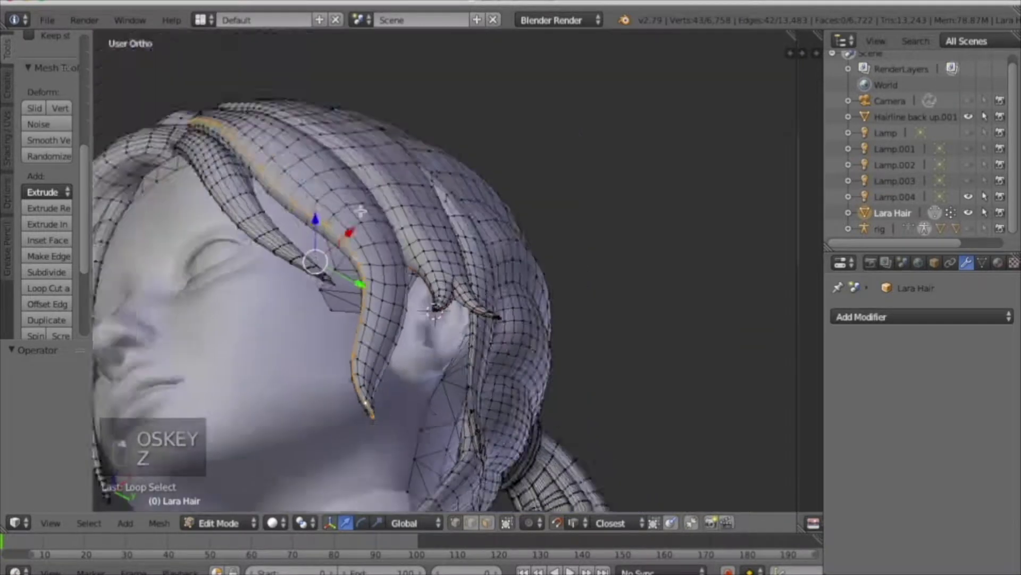
mouse_move(394, 331)
middle_down()
mouse_move(445, 308)
mouse_move(397, 341)
middle_up()
scroll(397, 447, up, 8)
key(c)
mouse_move(397, 447)
middle_down()
mouse_move(374, 346)
mouse_move(497, 250)
mouse_move(430, 298)
middle_up()
click(384, 344)
right_click(384, 344)
- Refine the vertex selection along the inner edge and tip of the left front lock with circle select
key(c)
middle_click(500, 245)
right_click(502, 253)
click(390, 364)
right_click(390, 364)
middle_drag(390, 364, 384, 425)
key(c)
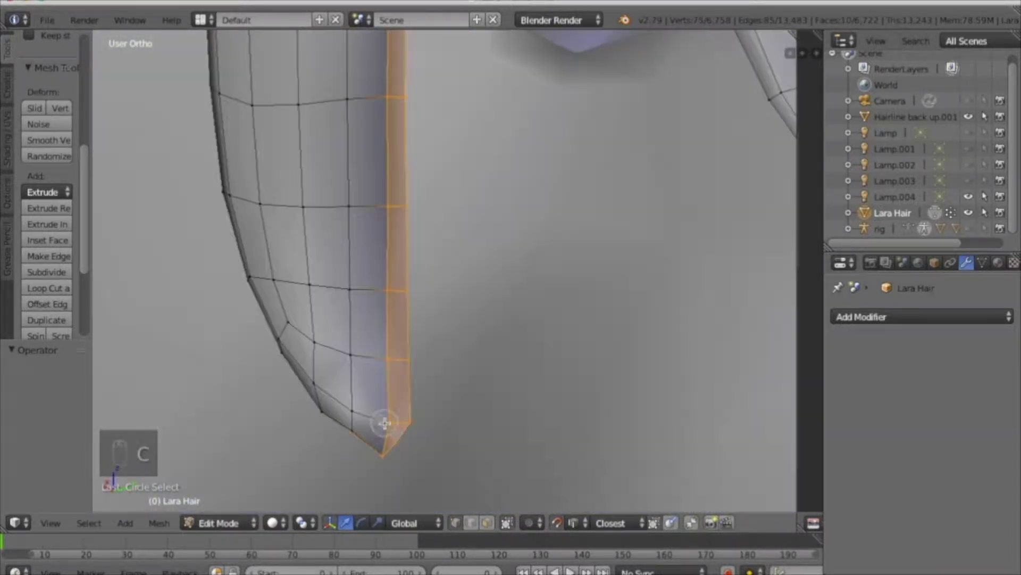
- Remove the surplus vertices from the left front lock's edge selection with circle select, leaving only the front edge line
scroll(381, 220, down, 6)
mouse_move(378, 116)
middle_down()
mouse_move(399, 133)
mouse_move(409, 101)
middle_up()
key(c)
right_click(408, 99)
mouse_move(399, 96)
middle_down()
mouse_move(410, 80)
mouse_move(407, 335)
mouse_move(299, 189)
middle_up()
key(c)
right_click(299, 189)
middle_drag(330, 197, 628, 213)
scroll(308, 253, up, 3)
key(c)
scroll(167, 76, down, 3)
mouse_move(284, 226)
middle_down()
mouse_move(167, 76)
mouse_move(166, 196)
mouse_move(151, 160)
middle_up()
key(c)
middle_drag(165, 229, 222, 296)
- Add the missing vertex that closes the gap in the left front lock's front edge selection
shift+middle_drag(189, 215, 466, 257)
scroll(405, 335, up, 4)
scroll(406, 335, up, 3)
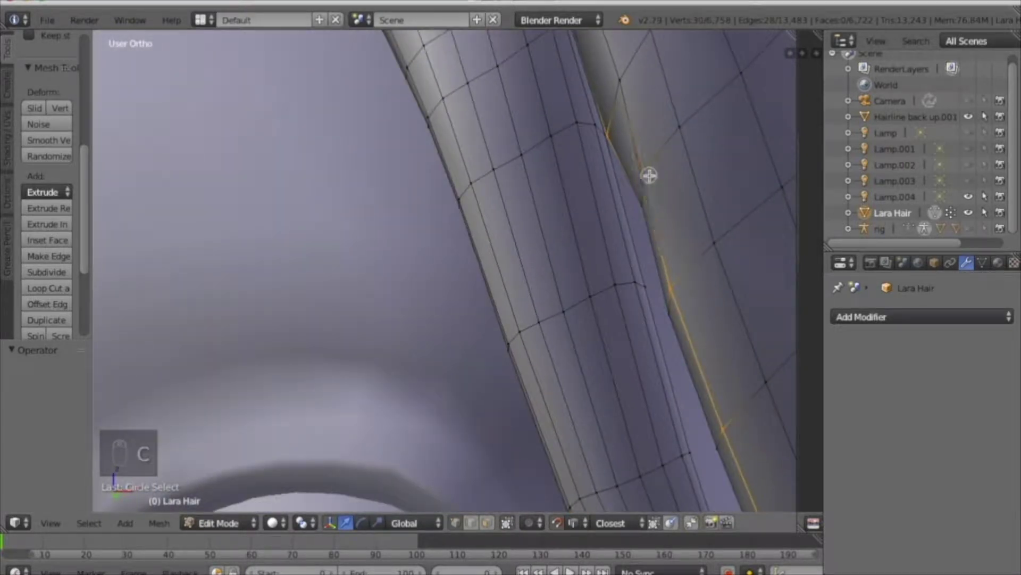
click(640, 207)
right_click(640, 207)
middle_drag(641, 207, 570, 223)
scroll(558, 234, down, 5)
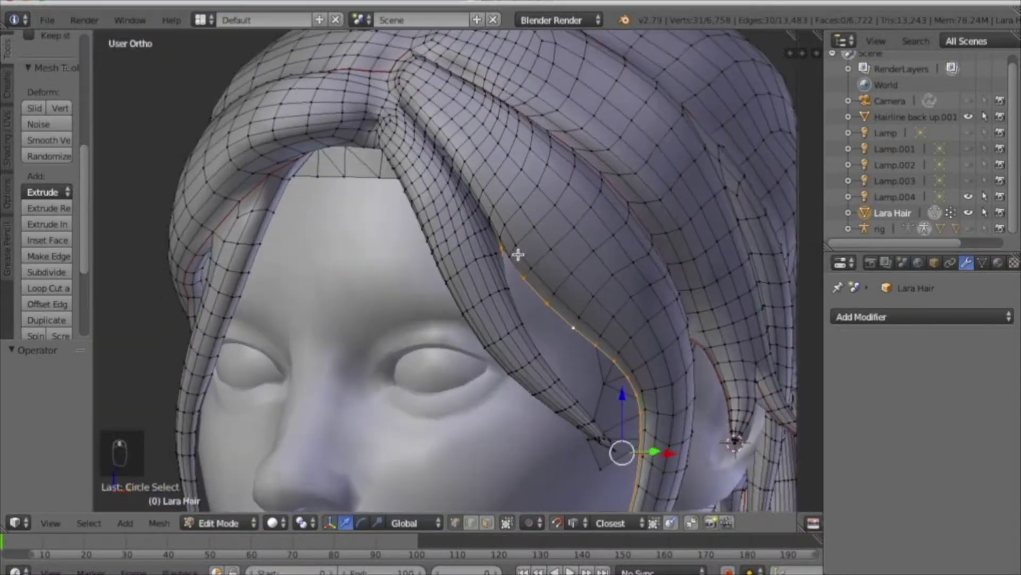
- Extend the left front lock's front edge selection up toward the parting with edge loops and mark it as a seam
scroll(479, 211, up, 5)
alt+shift+right_click(447, 166)
mouse_move(447, 166)
middle_down()
mouse_move(449, 100)
mouse_move(461, 118)
mouse_move(426, 136)
mouse_move(487, 113)
mouse_move(456, 155)
middle_up()
alt+shift+right_click(487, 113)
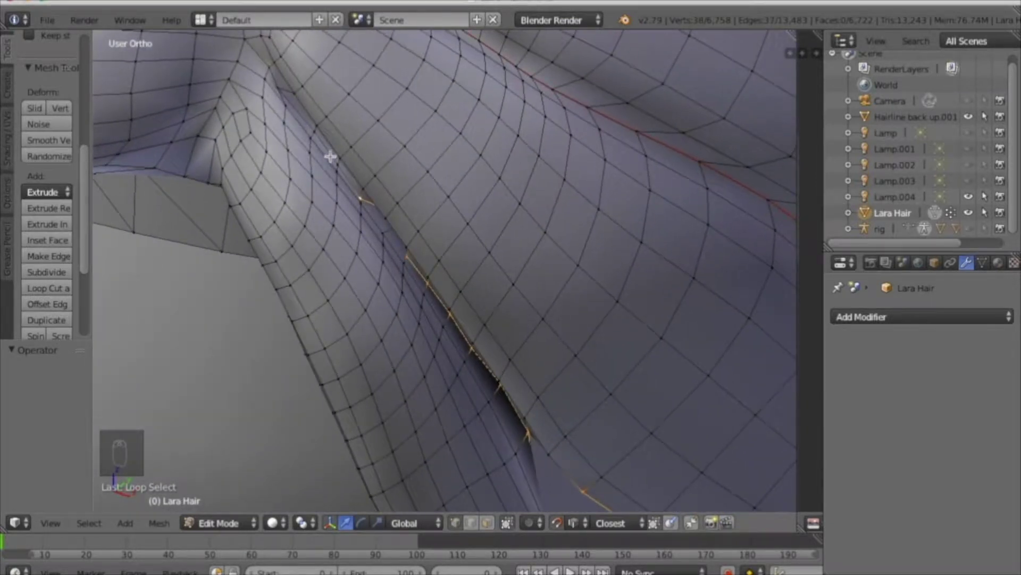
middle_drag(302, 118, 515, 268)
key(ctrl+e)
click(365, 266)
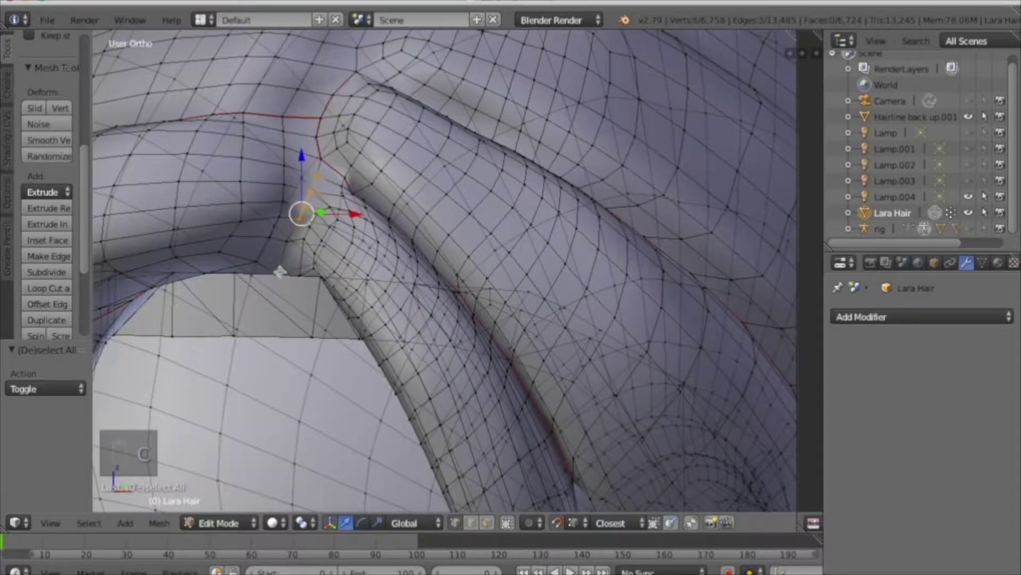
- Circle-select the short run of edges at the root of the narrow left front lock and mark it as a seam
middle_drag(281, 271, 289, 314)
key(c)
middle_drag(330, 160, 340, 185)
key(c)
right_click(340, 185)
middle_drag(394, 147, 355, 198)
scroll(461, 262, down, 8)
middle_drag(461, 262, 420, 223)
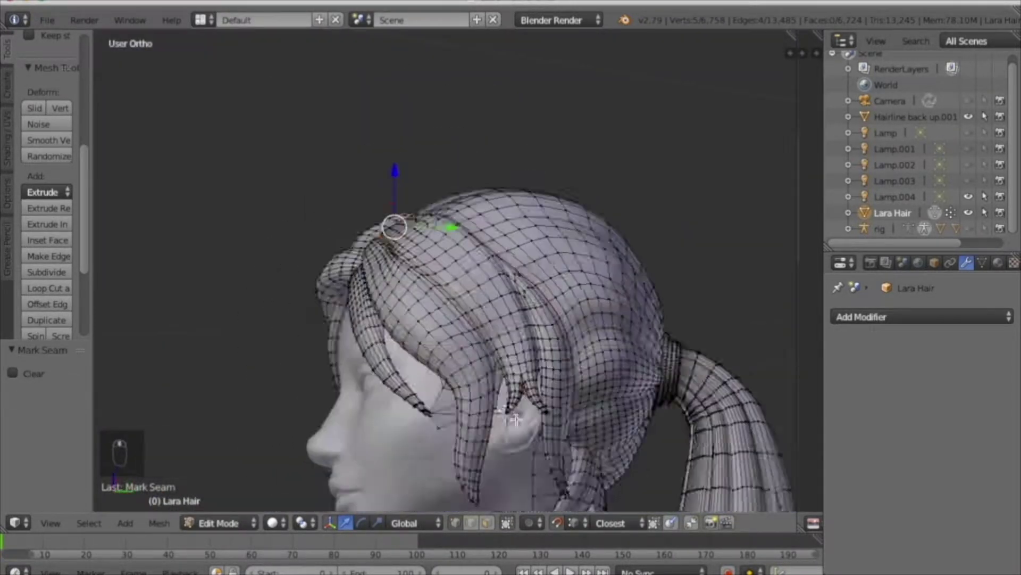
- Select the remaining edge loop along the left front lock, mark it as a seam, and clear the selection
key(a)
alt+right_click(441, 391)
middle_drag(441, 391, 513, 392)
key(ctrl+e)
click(458, 290)
scroll(440, 415, down, 8)
key(a)
- Select the edge loops along the boundary between the forked strand and the strand behind it, down to the rear prong's tip
middle_drag(440, 415, 404, 131)
scroll(404, 131, up, 8)
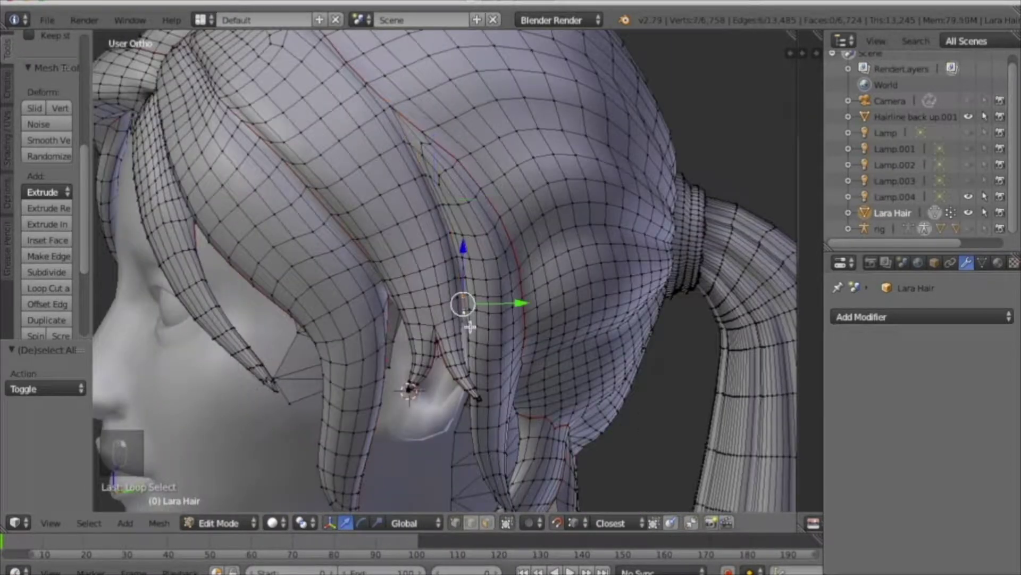
middle_drag(481, 373, 495, 219)
scroll(473, 219, up, 6)
alt+shift+right_click(449, 225)
scroll(460, 247, down, 6)
middle_drag(462, 258, 476, 367)
alt+shift+right_click(435, 286)
scroll(431, 282, up, 7)
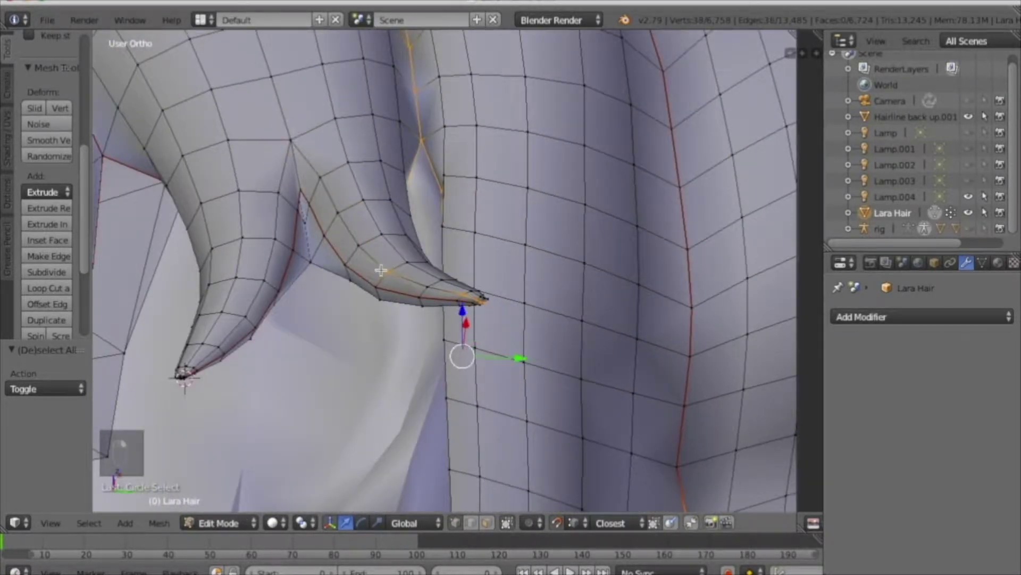
- Clean up the selection at the rear prong's tip with circle select, mark it as a seam, and clear the selection
middle_drag(381, 270, 382, 207)
scroll(381, 208, down, 3)
key(c)
scroll(306, 318, up, 7)
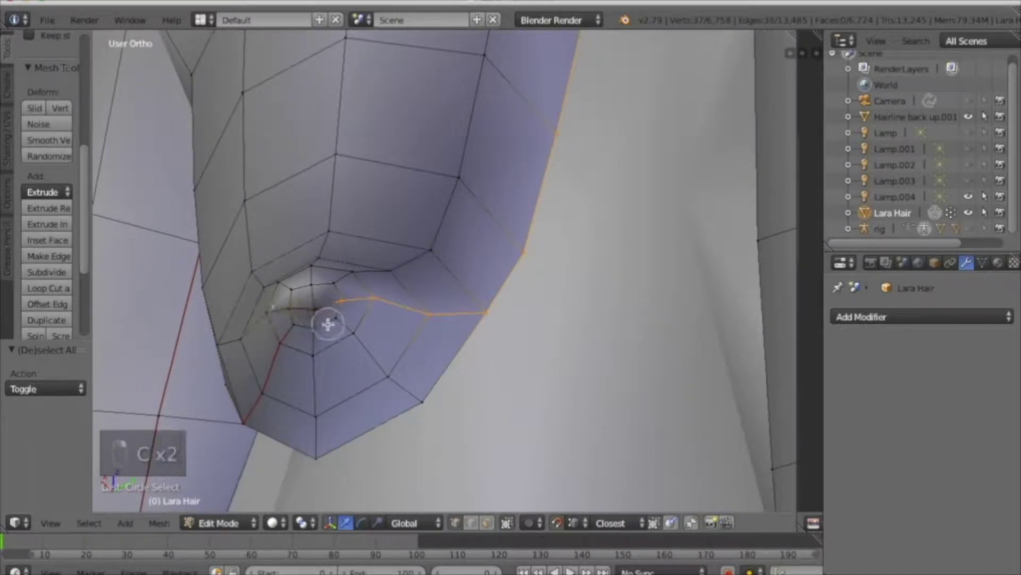
scroll(362, 346, down, 6)
middle_drag(358, 426, 454, 420)
key(ctrl+e)
key(a)
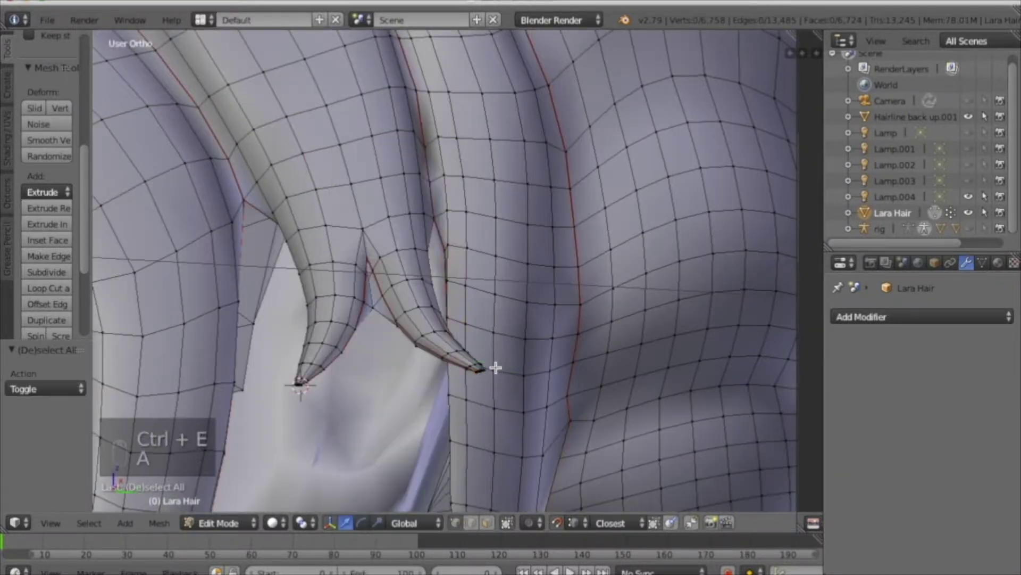
- Select the rear edge loop of the thin lock in front of the right ear, trim it with circle select, and mark it as a seam
alt+right_click(624, 161)
scroll(534, 449, up, 8)
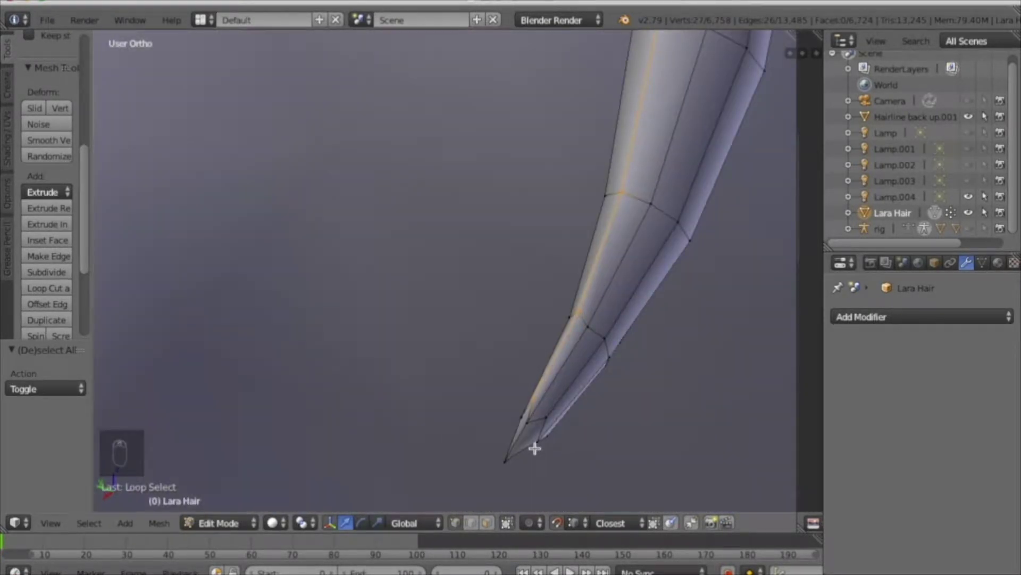
scroll(547, 438, down, 6)
scroll(576, 209, up, 5)
key(x)
key(Escape)
scroll(662, 190, down, 3)
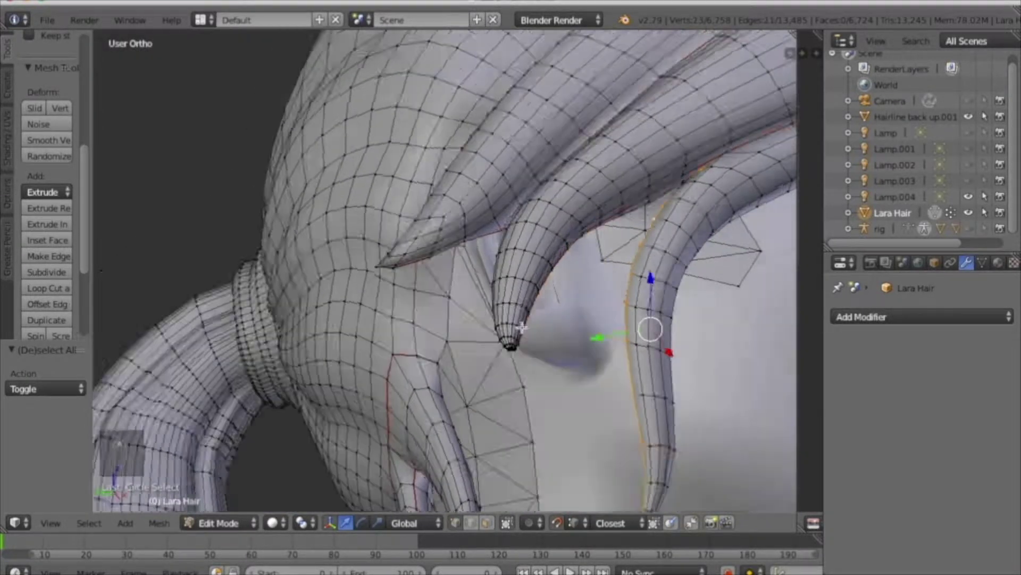
middle_drag(522, 326, 734, 197)
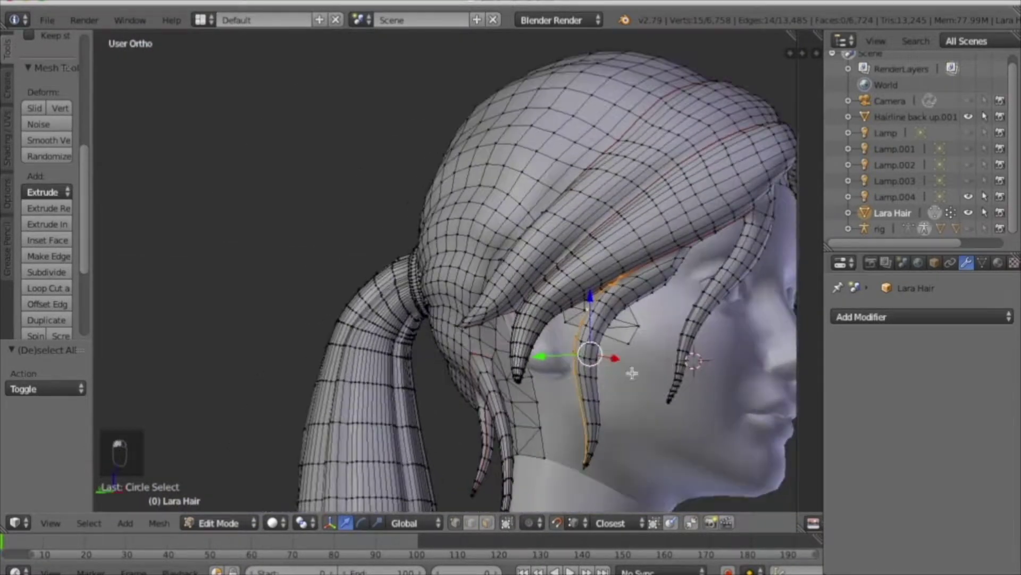
middle_drag(632, 373, 564, 290)
key(ctrl+e)
click(564, 290)
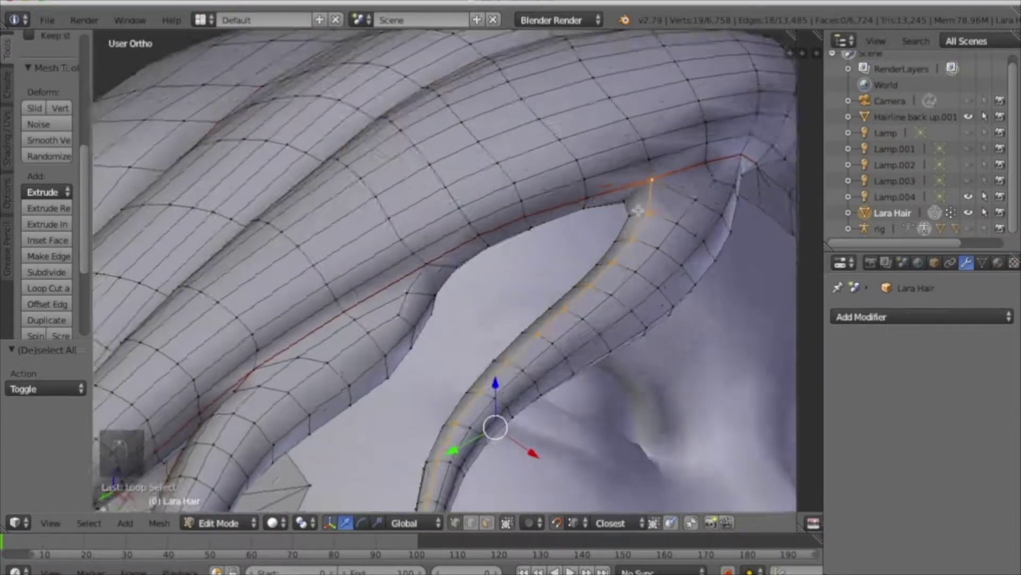
- Adjust the right front lock's edge loop selection with circle select and toggle limiting the selection to visible geometry
middle_drag(637, 211, 498, 348)
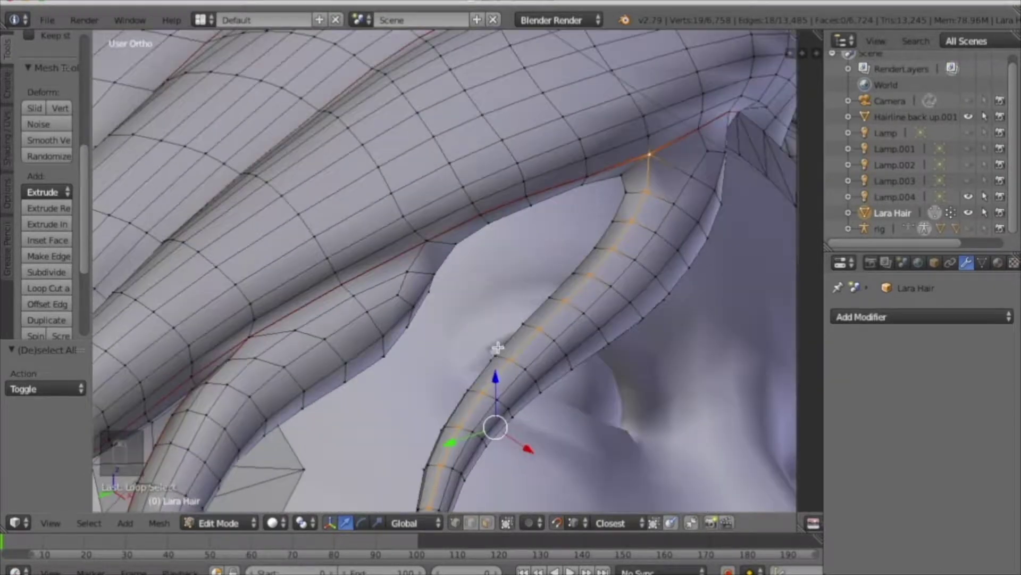
middle_drag(458, 249, 514, 252)
key(c)
click(451, 239)
click(507, 522)
- Add the remaining edges along the right front lock, mark them as a seam, and clear the selection
middle_drag(439, 306, 766, 221)
shift+right_click(401, 230)
alt+shift+right_click(356, 276)
click(326, 275)
key(a)
key(ctrl+e)
click(583, 278)
middle_drag(582, 278, 383, 393)
key(a)
- Select the edge loop over the back of the head and remove its vertices around the ponytail tie
scroll(395, 123, up, 2)
alt+right_click(326, 141)
middle_drag(395, 123, 572, 167)
scroll(409, 123, up, 4)
scroll(450, 266, down, 3)
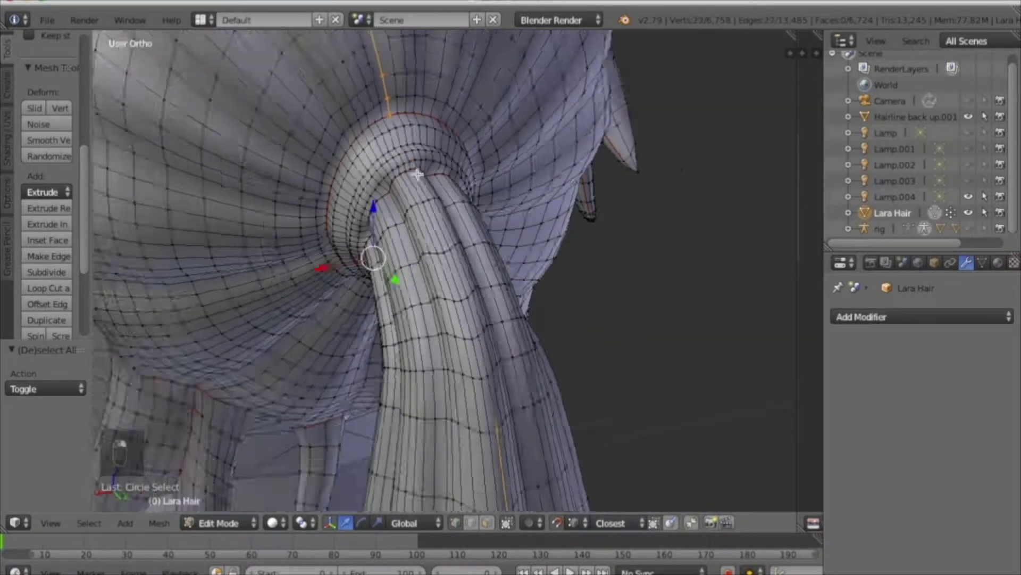
- Add the edge loop across the upper right side of the head and circle-deselect its part over the front locks
middle_drag(450, 266, 463, 471)
scroll(533, 513, down, 3)
scroll(465, 253, down, 2)
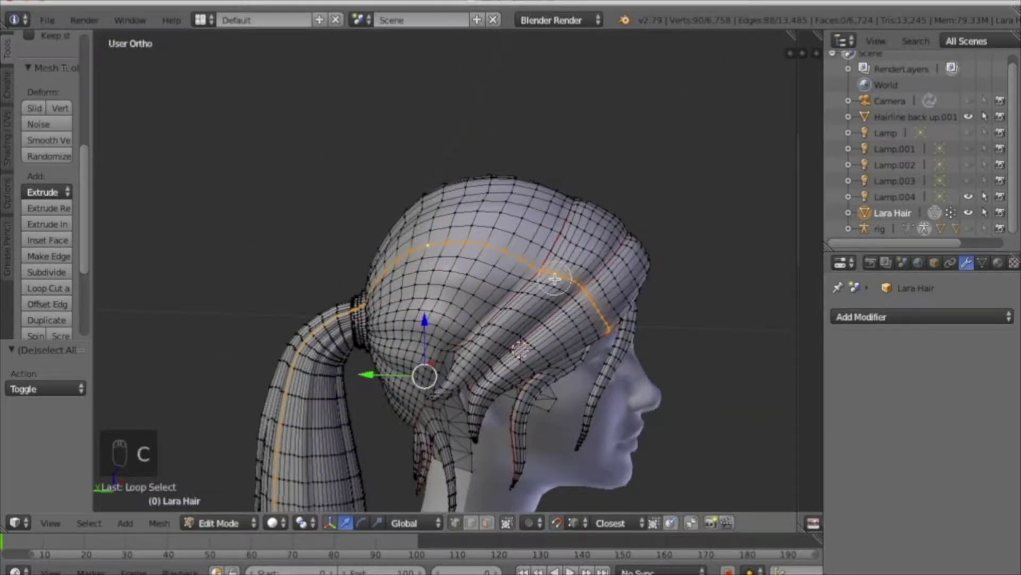
middle_drag(555, 278, 616, 339)
right_click(616, 338)
scroll(548, 258, up, 3)
middle_drag(567, 223, 499, 337)
key(c)
shift+scroll(176, 392, down, 9)
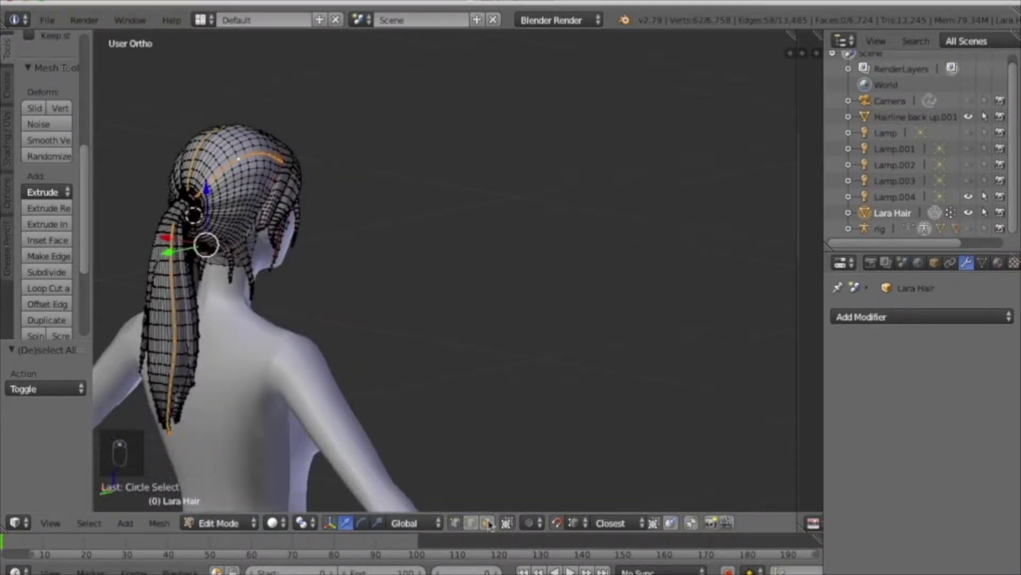
- Trim the ponytail part of the selection and add the lower edge loop from the ponytail tie to the right side strand
middle_drag(404, 459, 438, 430)
middle_drag(336, 208, 361, 218)
key(c)
middle_click(152, 200)
right_click(135, 205)
click(506, 523)
scroll(199, 181, up, 5)
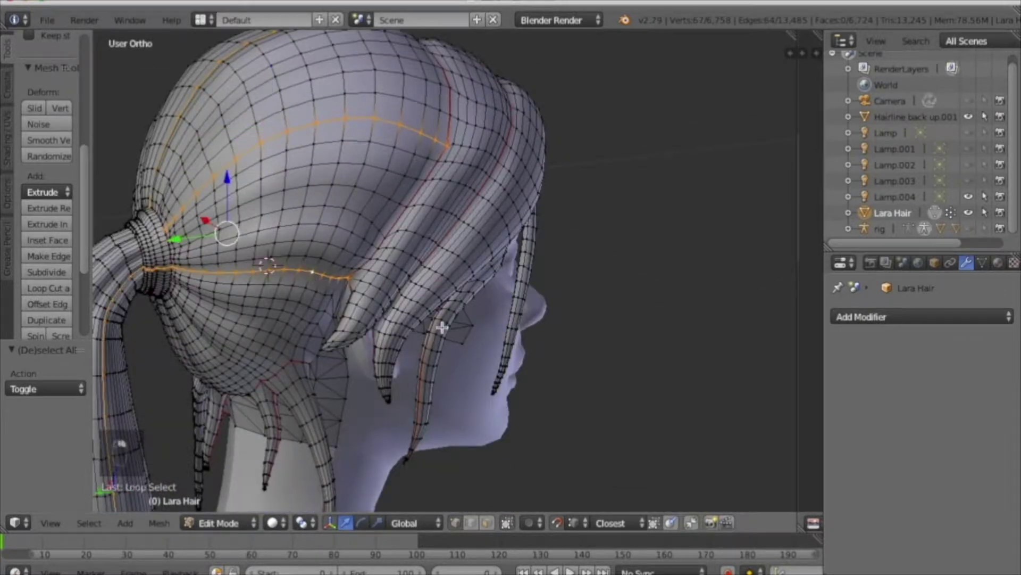
- Remove the lower right loop's vertices on the ponytail tie with circle select
scroll(309, 287, down, 3)
middle_drag(298, 282, 329, 298)
scroll(224, 273, up, 7)
key(c)
middle_drag(266, 285, 223, 287)
right_click(226, 295)
scroll(228, 305, down, 3)
scroll(230, 304, down, 5)
- Border-deselect the remaining ponytail vertices, then mark the selected head loops as seams and clear the selection
key(b)
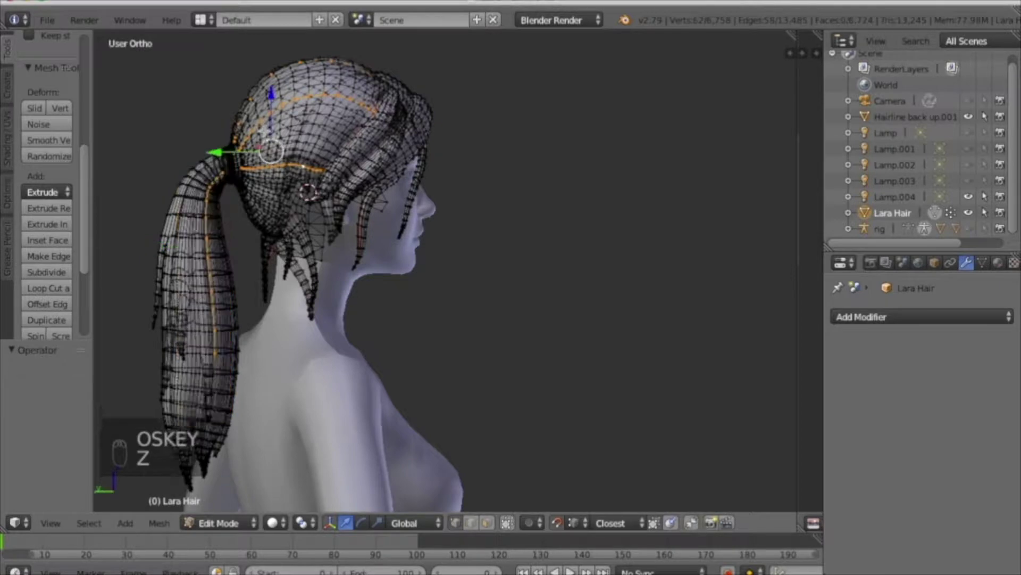
right_click(289, 124)
key(ctrl+e)
click(334, 298)
key(a)
- Select the edge loop from the right nape strand up to the ponytail tie and trim its tie vertices with circle select
middle_drag(340, 277, 298, 250)
scroll(288, 238, up, 3)
alt+right_click(287, 239)
scroll(287, 238, down, 4)
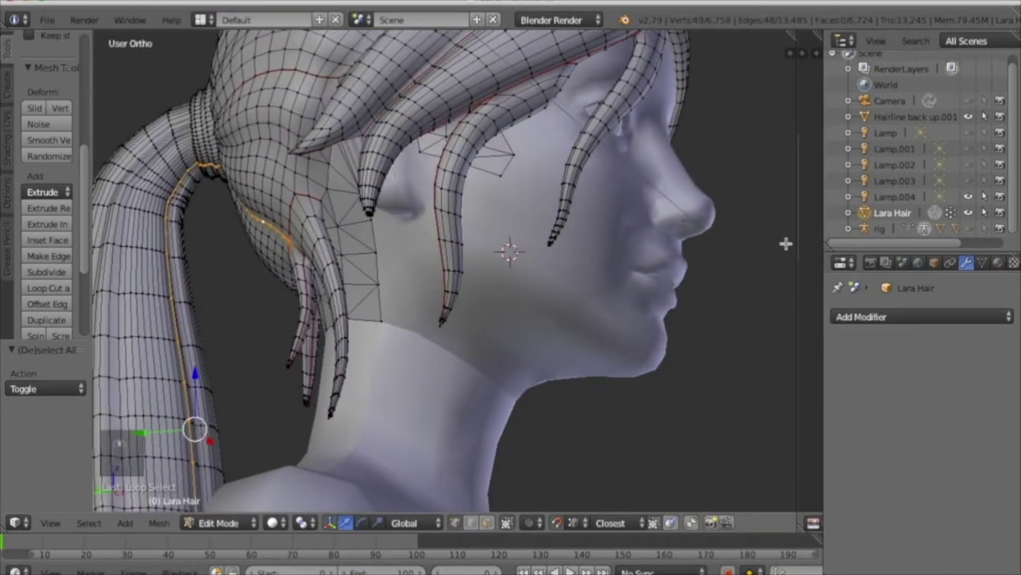
scroll(305, 242, up, 8)
middle_drag(334, 204, 379, 217)
right_click(373, 218)
middle_drag(256, 239, 192, 269)
scroll(191, 269, down, 8)
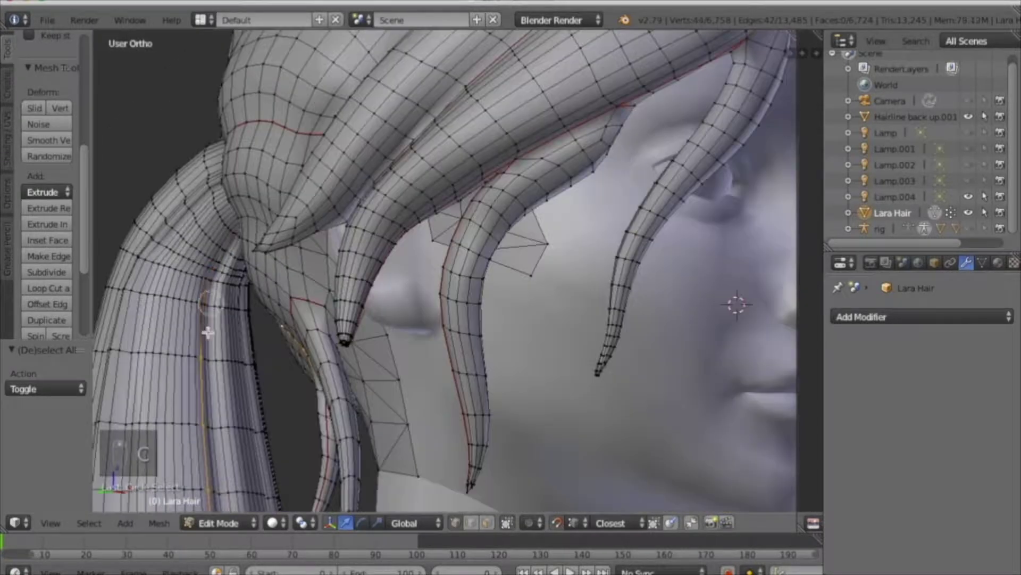
- Deselect the nape loop's remaining vertices on the ponytail with circle and border select
shift+scroll(200, 404, down, 13)
key(c)
scroll(216, 363, down, 8)
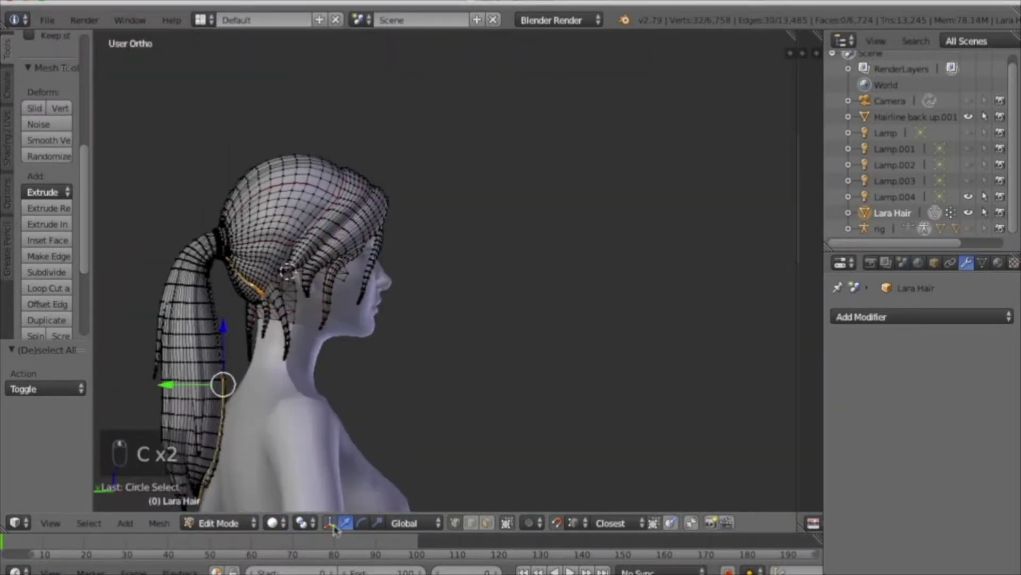
middle_drag(215, 329, 321, 310)
scroll(175, 298, up, 6)
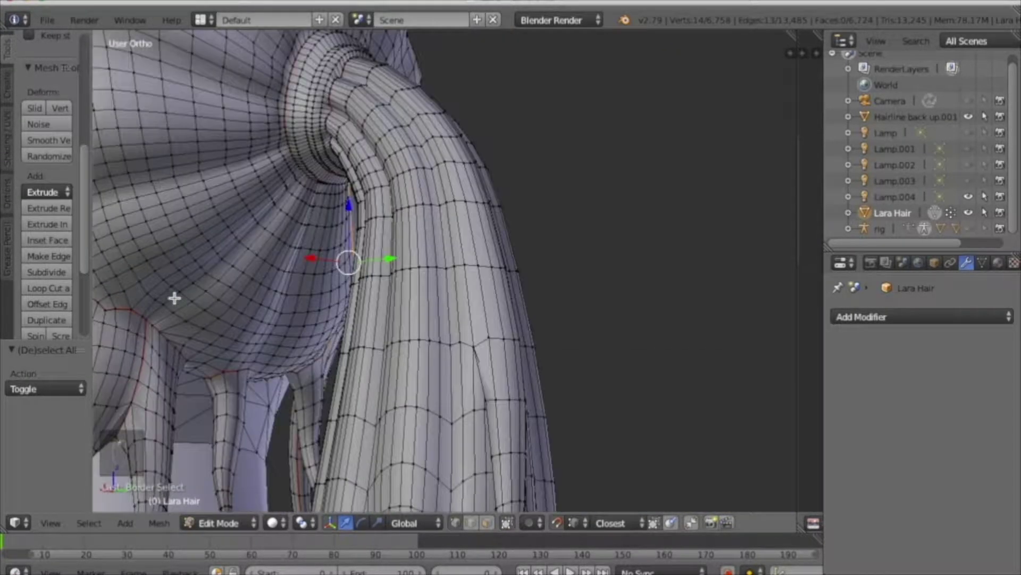
- Select the edge loop running from the nape strand up through the ponytail and deselect its vertices on the hair tie with circle select
middle_click(145, 388)
right_click(145, 389)
middle_drag(147, 386, 195, 367)
key(c)
middle_click(342, 168)
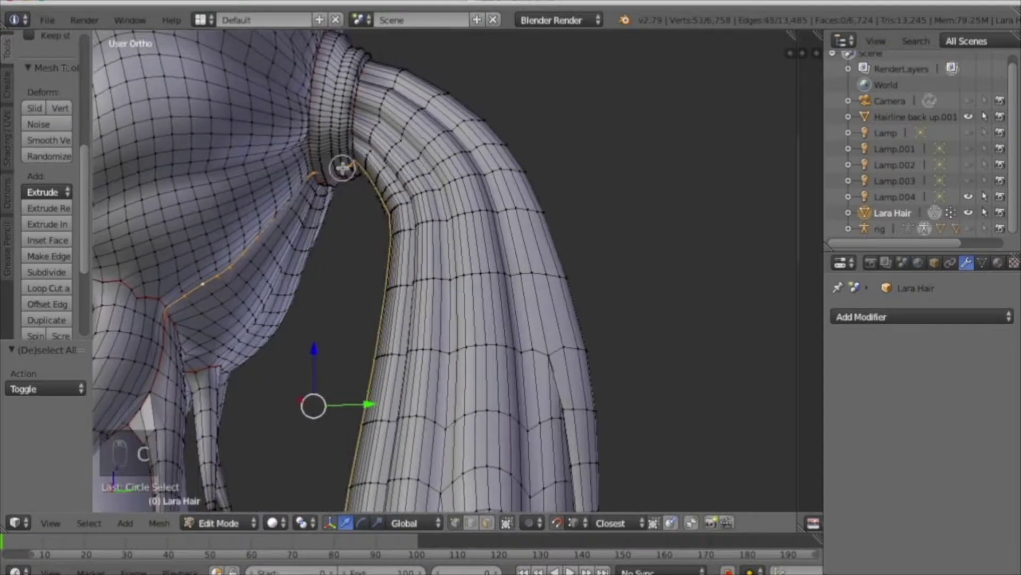
- Border-deselect the rest of the nape loop's vertices down the ponytail
scroll(466, 422, down, 4)
middle_drag(466, 423, 490, 410)
key(b)
middle_drag(413, 269, 452, 481)
shift+middle_drag(452, 481, 452, 149)
key(b)
middle_drag(392, 142, 548, 487)
middle_drag(511, 458, 554, 478)
- Mark the selected nape loop as a seam and clear the selection
shift+middle_drag(298, 107, 298, 238)
scroll(298, 237, up, 5)
middle_drag(373, 266, 409, 304)
key(ctrl+e)
click(385, 288)
middle_drag(347, 324, 312, 315)
scroll(312, 315, down, 4)
key(a)
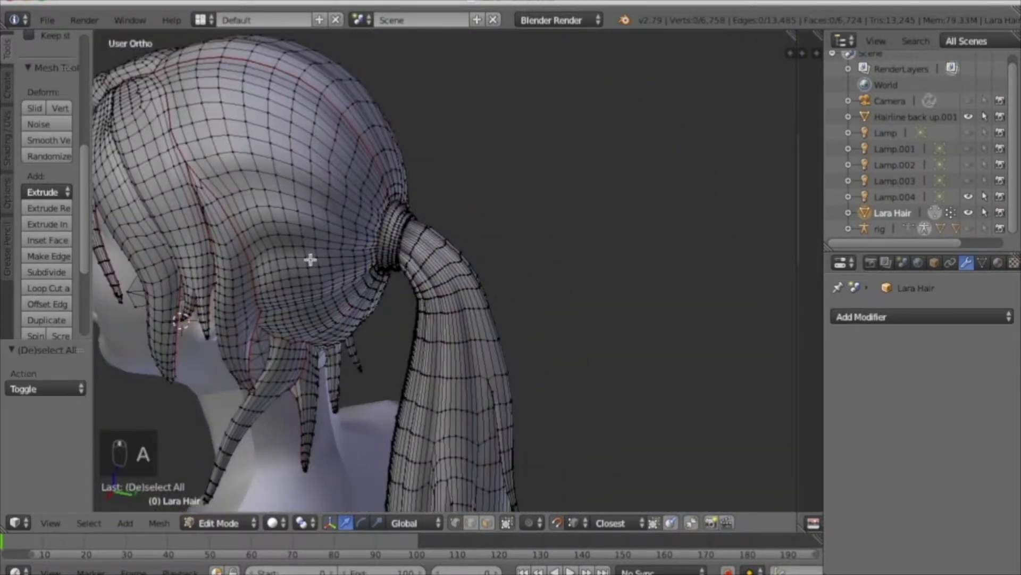
- Select the edge loop across the side of the head above the nape and circle-deselect its vertices on the hair tie
alt+right_click(308, 226)
middle_drag(245, 255, 219, 246)
right_click(229, 250)
middle_drag(351, 282, 417, 292)
scroll(388, 252, up, 6)
key(c)
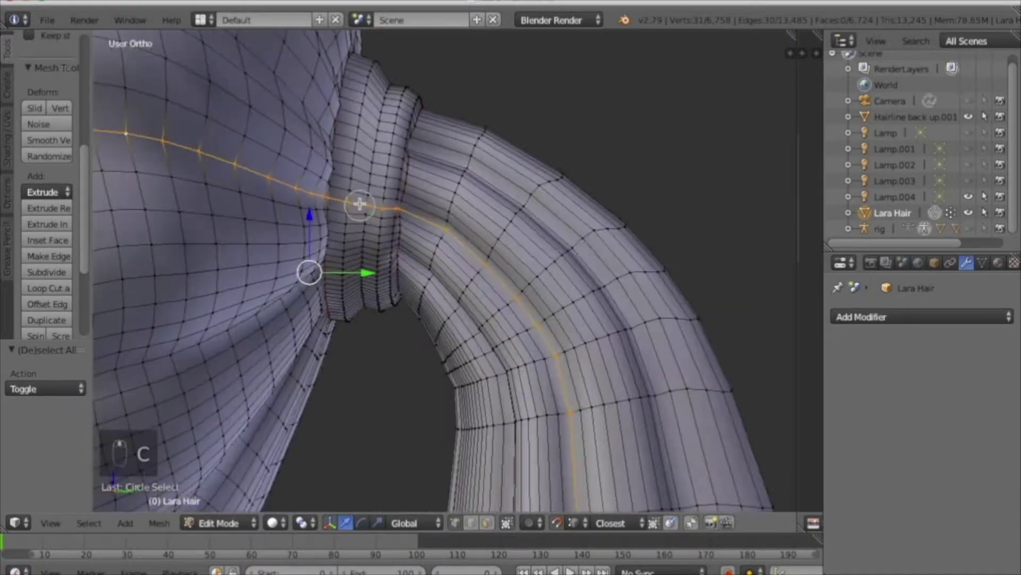
right_click(396, 210)
- Border-deselect the side loop's remaining vertices on the ponytail, keeping only the head portion
middle_drag(399, 216, 445, 321)
scroll(445, 322, down, 8)
middle_drag(492, 415, 509, 532)
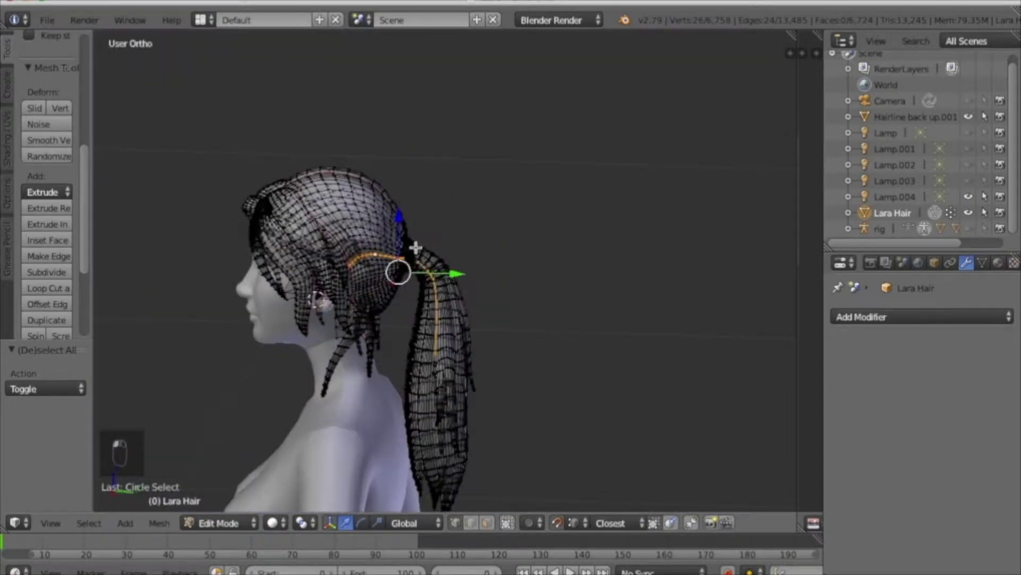
scroll(438, 274, up, 5)
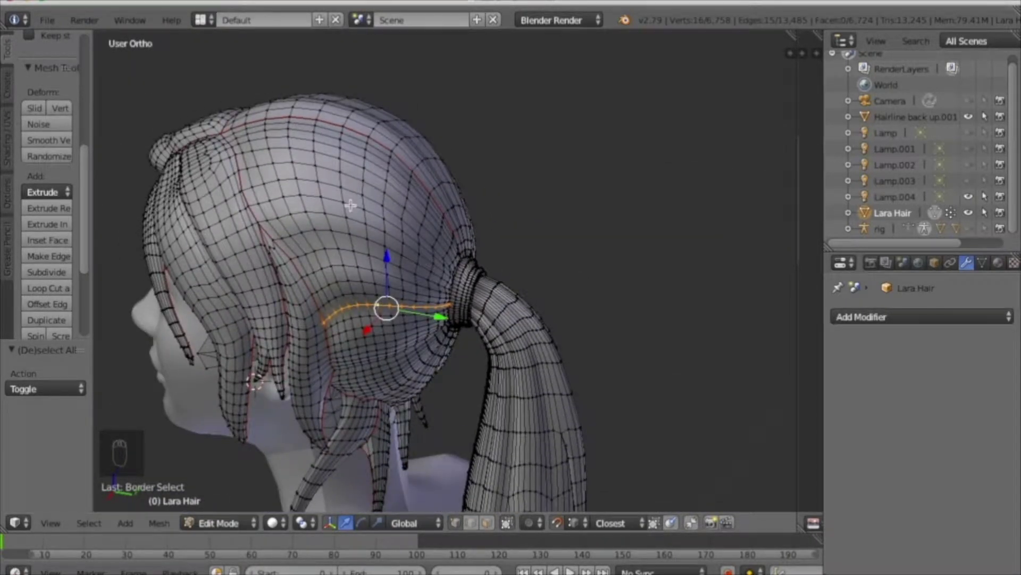
- Add another side head loop to the selection, trim its tie and ponytail vertices, and mark both loops as seams
right_click(151, 244)
middle_drag(373, 266, 325, 260)
scroll(446, 271, up, 5)
key(c)
middle_drag(420, 266, 458, 298)
right_click(457, 298)
middle_drag(458, 367, 509, 362)
scroll(509, 362, down, 8)
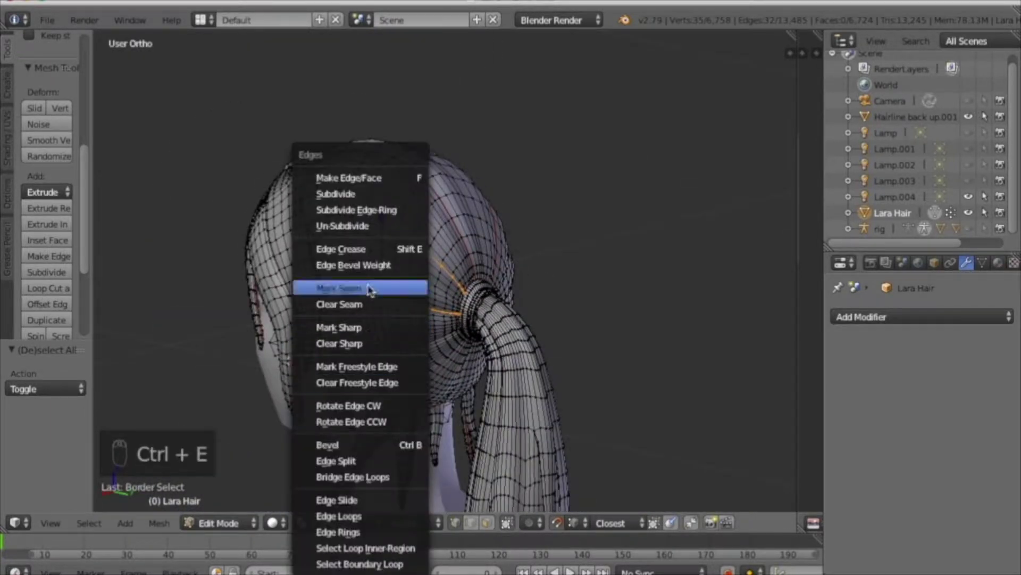
- Select an edge loop along the inner side of the ponytail and trim it to end where the lower strands split
middle_drag(545, 356, 529, 233)
alt+right_click(528, 232)
scroll(529, 233, up, 5)
scroll(528, 233, down, 9)
scroll(506, 214, up, 4)
scroll(514, 199, up, 8)
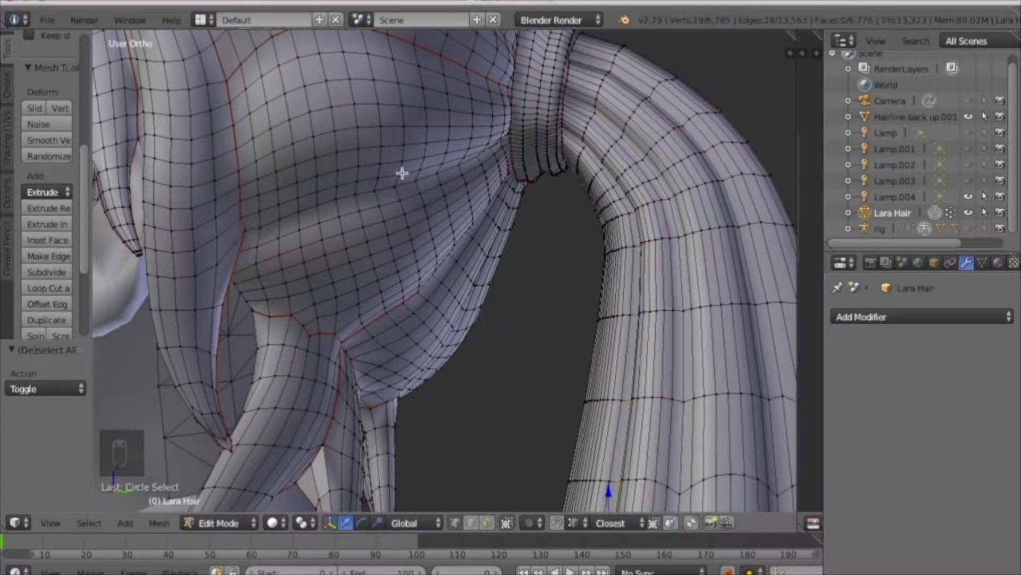
scroll(380, 175, down, 8)
scroll(490, 358, up, 9)
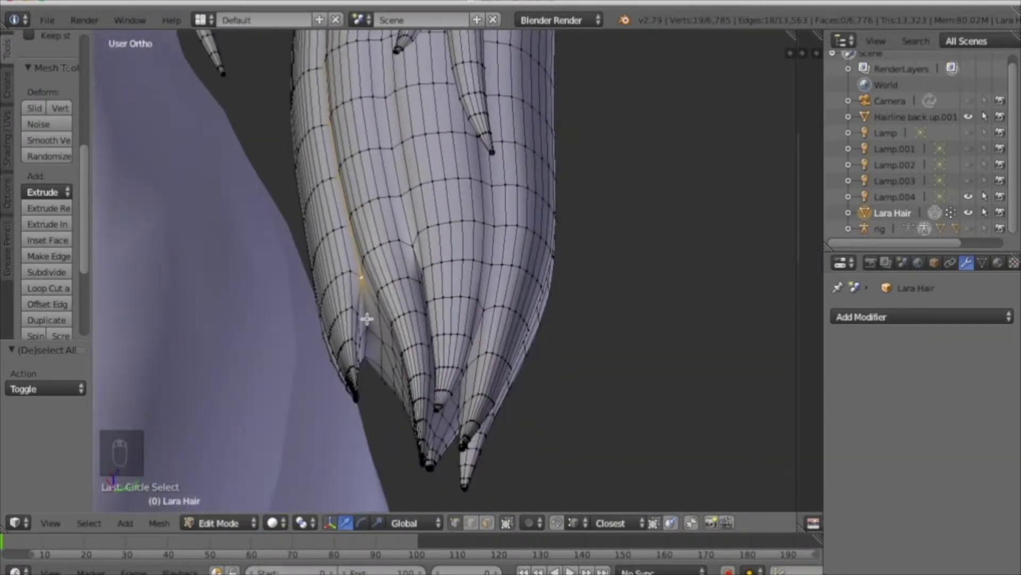
- Select an edge loop down the ponytail's opposite side, trim it with circle select, mark it as a seam, and clear the selection
middle_drag(329, 355, 280, 226)
alt+right_click(281, 226)
scroll(281, 225, down, 9)
scroll(361, 155, up, 10)
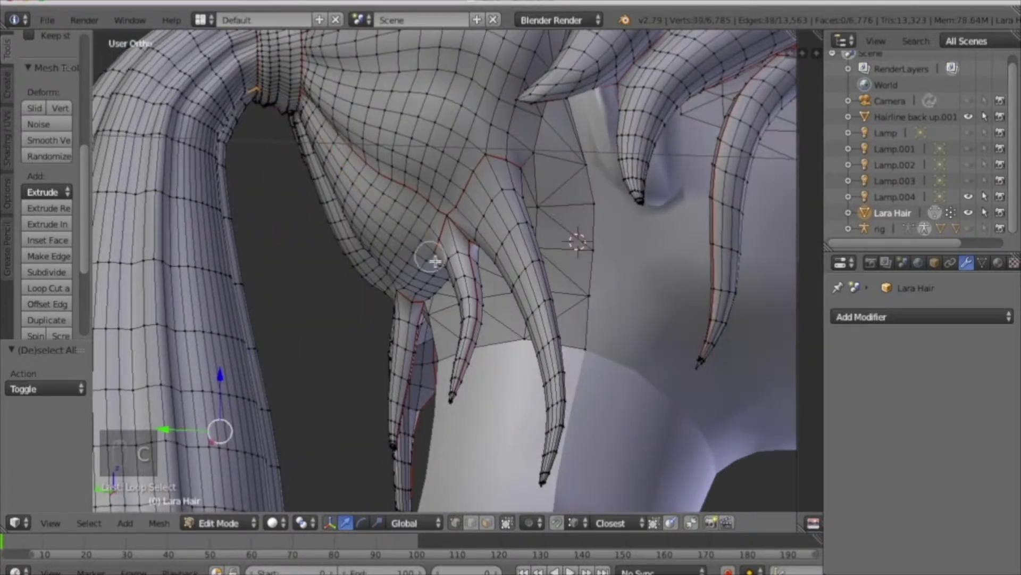
right_click(432, 258)
middle_drag(431, 258, 223, 255)
key(ctrl+e)
click(225, 297)
key(a)
- Select the edge loops across the ponytail's underside and adjust them with circle select to reach the neighbouring strand tips
alt+right_click(328, 274)
middle_drag(225, 297, 484, 350)
alt+shift+right_click(547, 279)
alt+shift+right_click(485, 343)
mouse_move(436, 303)
middle_down()
mouse_move(429, 330)
mouse_move(440, 299)
middle_up()
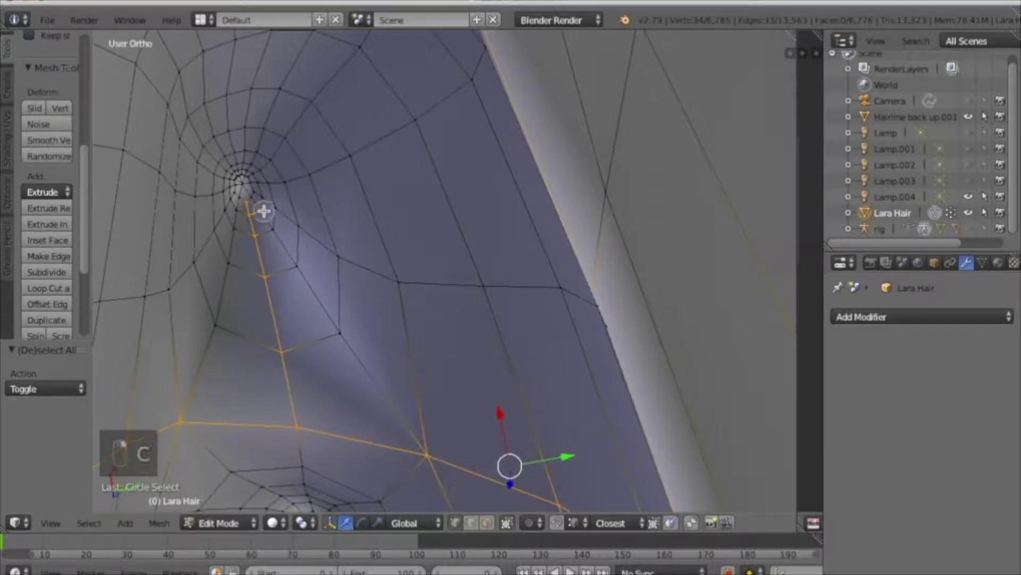
middle_drag(303, 452, 277, 280)
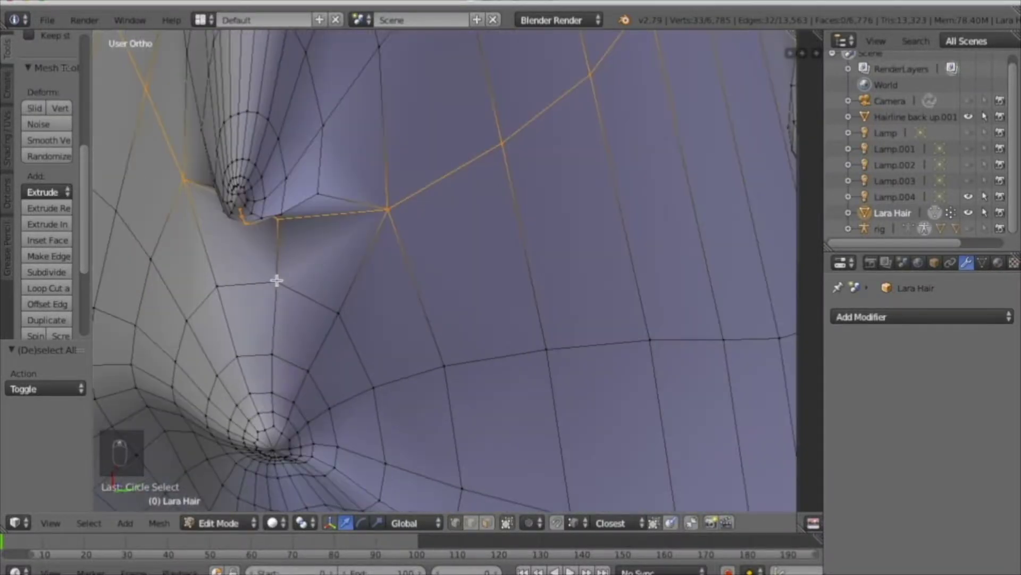
drag(274, 426, 273, 446)
- Circle-select vertices linking the underside path to the tips of the other lower ponytail strands
scroll(273, 446, down, 6)
middle_drag(379, 429, 396, 461)
key(c)
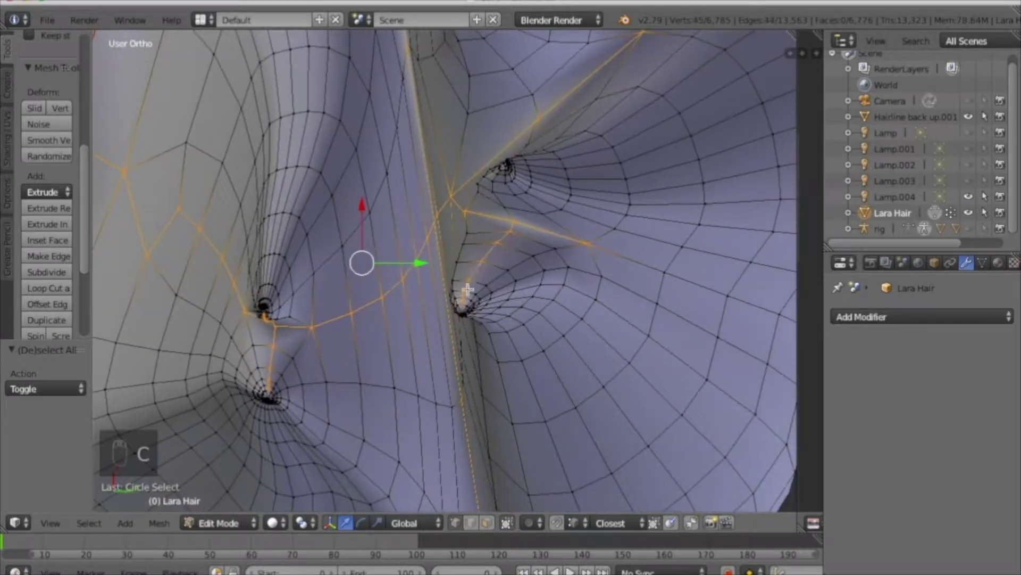
middle_drag(468, 289, 508, 137)
middle_drag(511, 196, 438, 288)
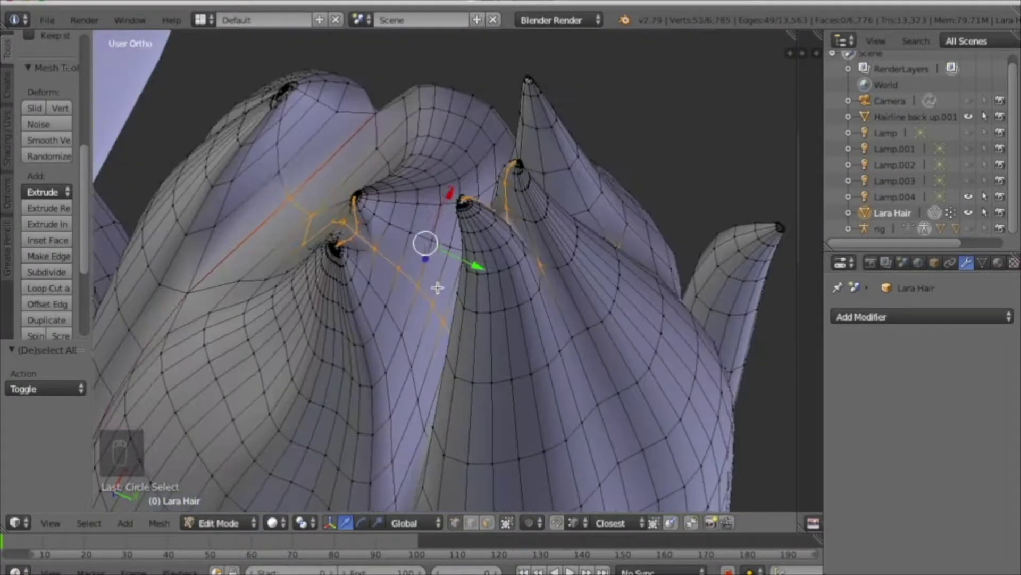
- Extend the underside path with circle select to the strand tip where the existing seam ends
scroll(278, 119, up, 8)
key(c)
click(272, 117)
middle_drag(273, 117, 141, 167)
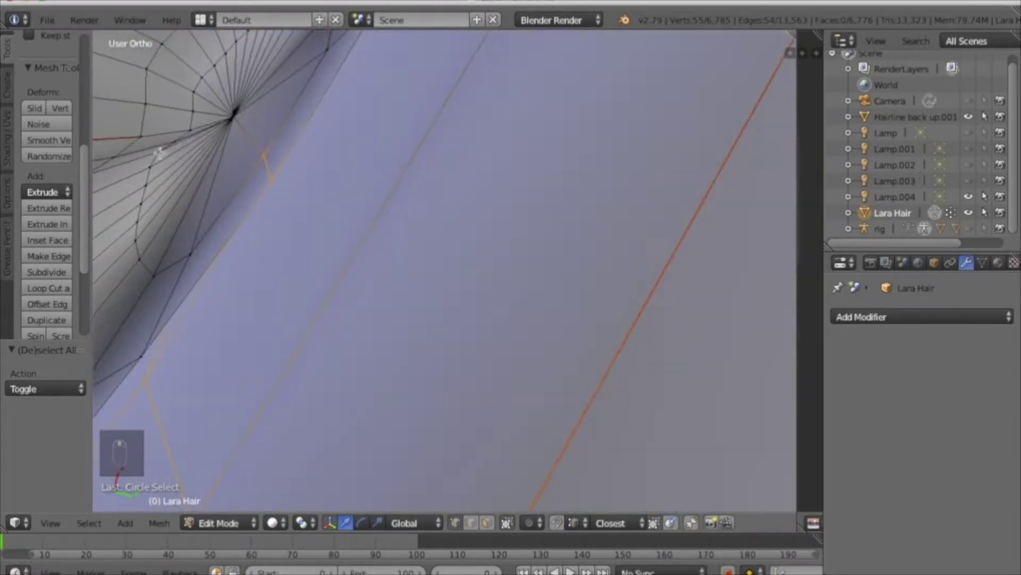
click(231, 120)
middle_drag(232, 121, 228, 205)
key(c)
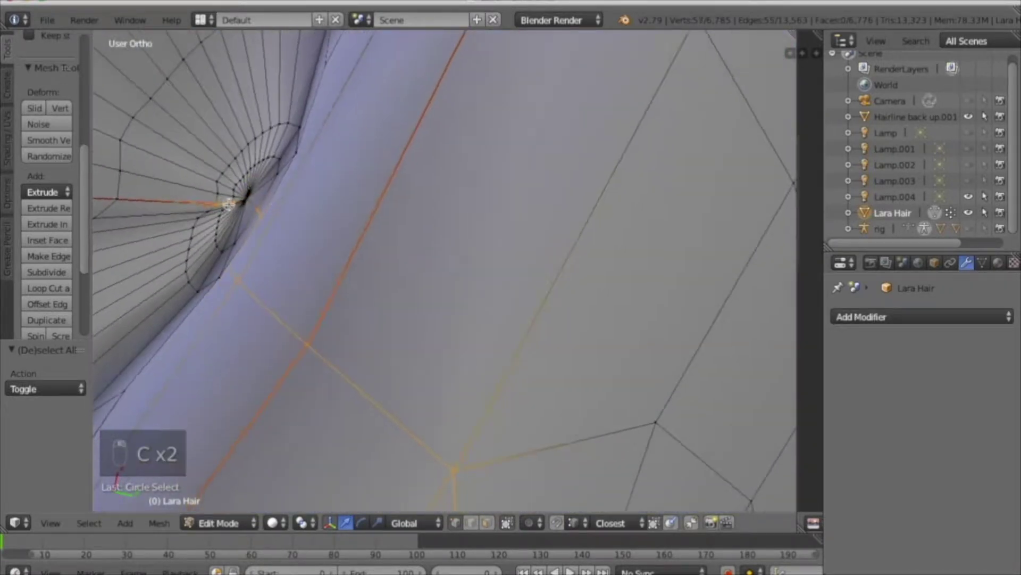
- Circle-select the remaining vertices that connect the ponytail's strand tips across the underside
scroll(235, 241, down, 10)
middle_drag(392, 412, 437, 280)
scroll(438, 281, up, 5)
key(c)
drag(422, 348, 390, 276)
scroll(388, 274, down, 6)
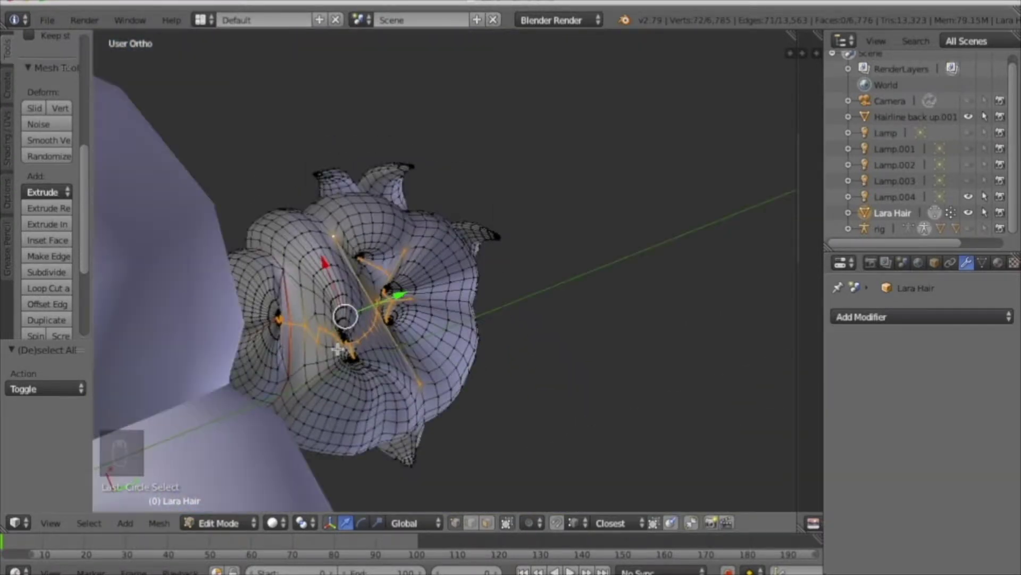
- Select an edge loop along the ponytail and circle-deselect its vertices on the hair tie and head
middle_drag(478, 334, 186, 168)
alt+click(355, 245)
middle_drag(169, 271, 330, 332)
scroll(330, 333, up, 4)
key(c)
middle_drag(366, 173, 423, 60)
key(Escape)
scroll(423, 96, down, 5)
key(c)
middle_drag(444, 106, 543, 115)
scroll(342, 340, up, 4)
- Add a second ponytail edge loop to the selection and remove its tie and head vertices with circle select
alt+shift+right_click(322, 398)
scroll(324, 399, down, 4)
middle_drag(424, 135, 367, 88)
scroll(358, 79, up, 6)
key(c)
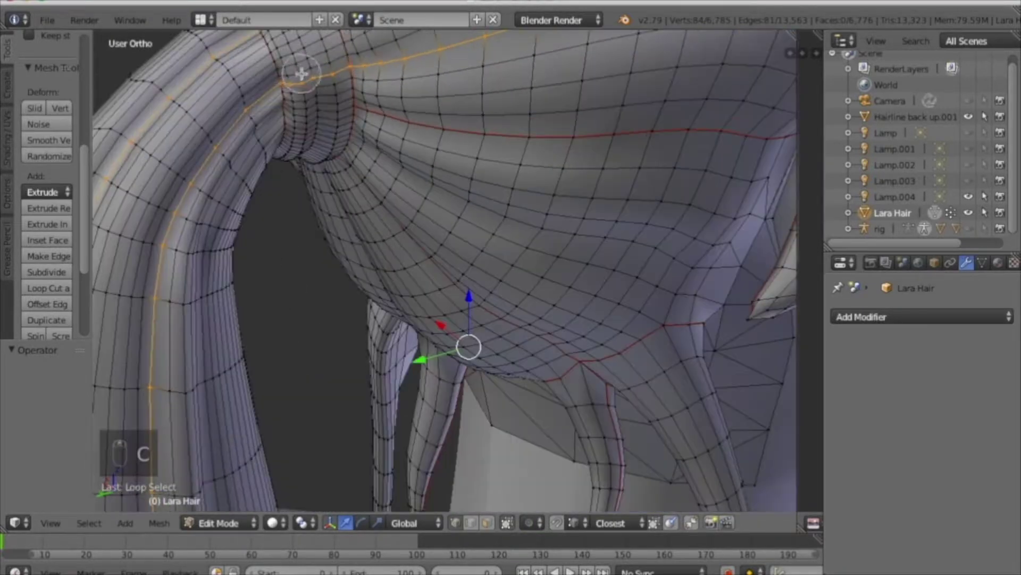
middle_drag(301, 73, 383, 58)
key(Escape)
scroll(405, 59, down, 5)
middle_drag(420, 61, 526, 55)
middle_drag(451, 313, 563, 349)
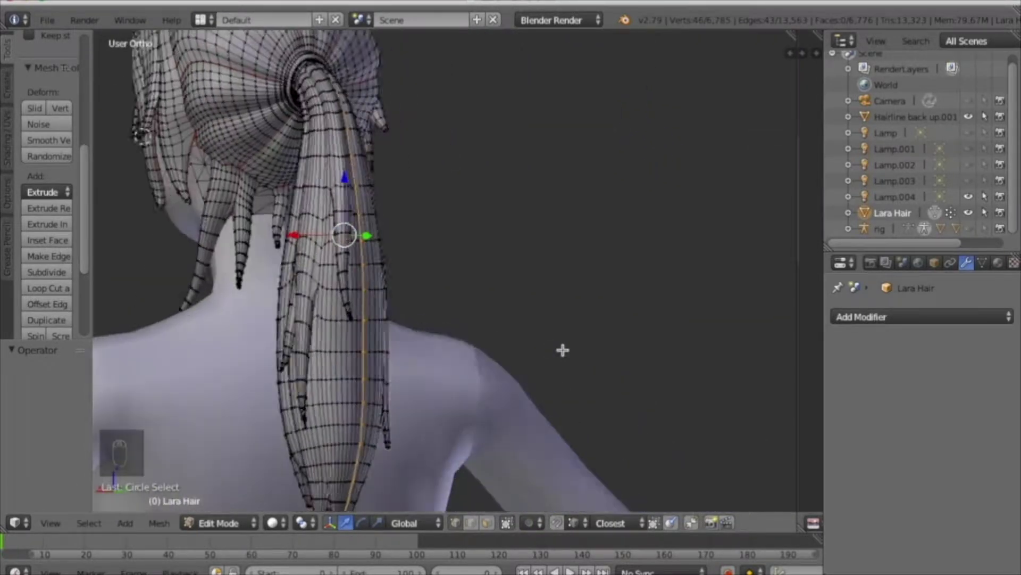
- Extend the selection with further edge loops running down the ponytail's other side
scroll(372, 441, up, 6)
alt+shift+right_click(371, 446)
scroll(372, 441, down, 5)
scroll(360, 358, up, 4)
scroll(360, 358, down, 5)
middle_drag(360, 297, 350, 178)
alt+shift+right_click(349, 188)
scroll(348, 188, down, 5)
scroll(350, 179, up, 5)
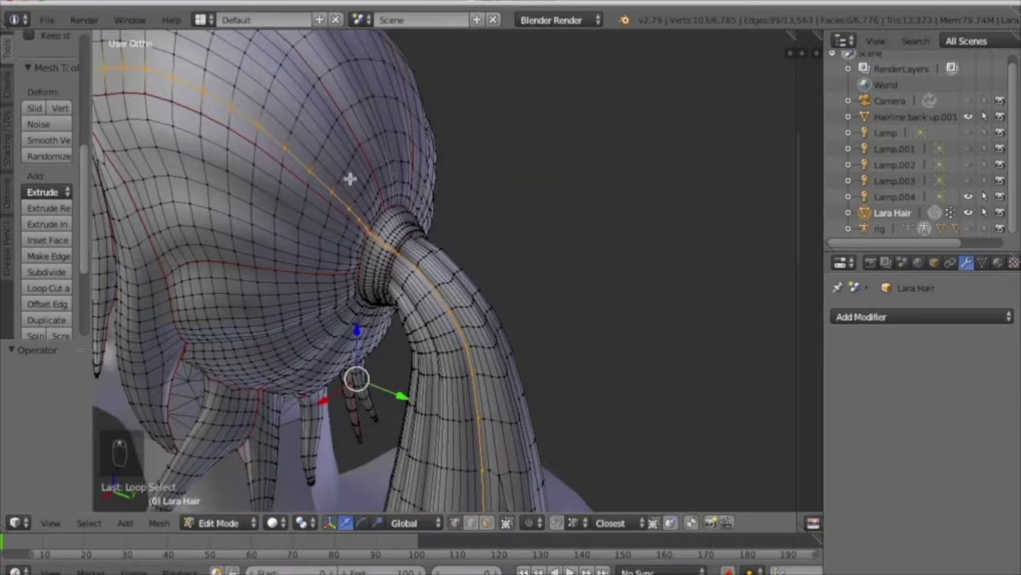
- Circle-deselect the added loop's vertices on the head and trim its lower end near the ponytail tips
right_click(155, 64)
scroll(156, 61, down, 4)
middle_drag(377, 246, 234, 141)
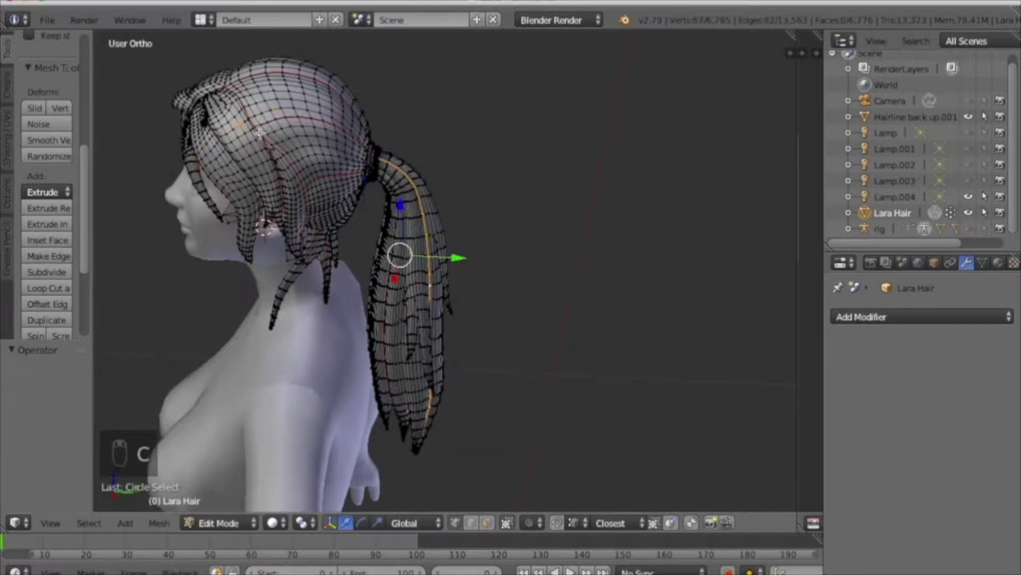
scroll(429, 417, up, 6)
middle_drag(428, 417, 411, 339)
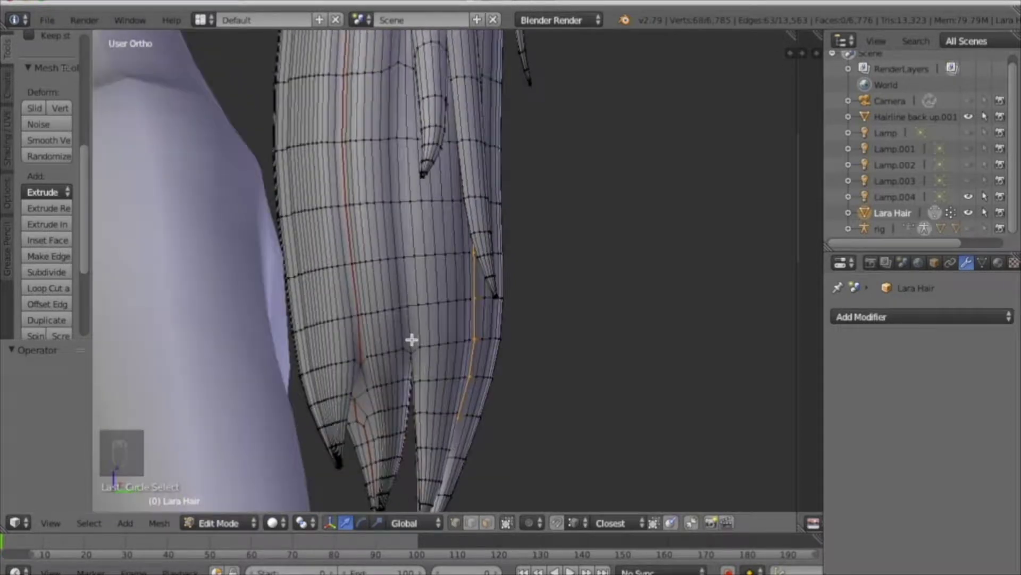
- Add the ponytail edge loop nearer the neck and circle-deselect its vertices on the tie and head
scroll(545, 398, down, 5)
scroll(497, 260, up, 5)
scroll(498, 260, down, 5)
alt+shift+right_click(410, 133)
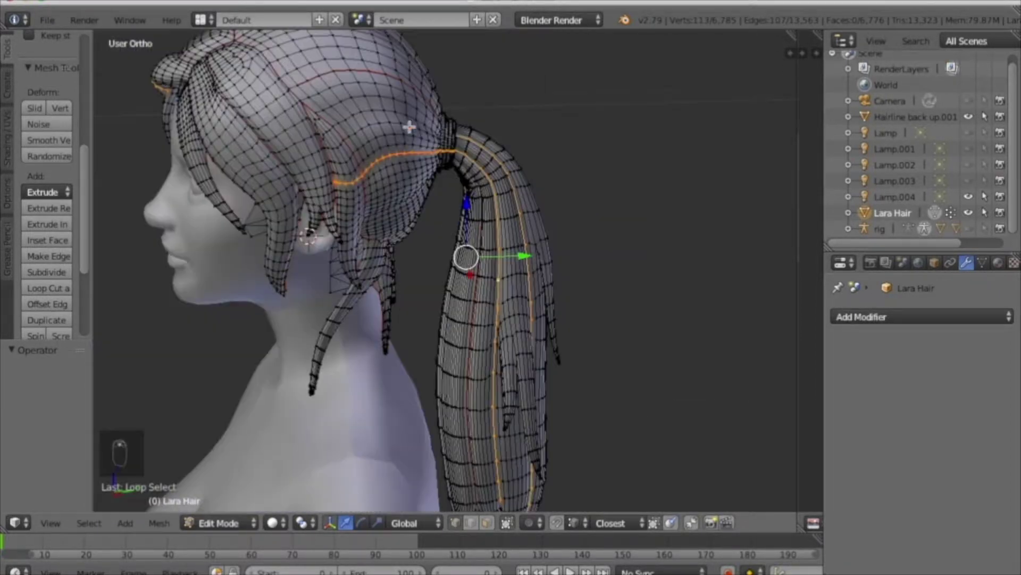
scroll(484, 174, up, 5)
middle_drag(448, 154, 245, 169)
right_click(250, 169)
scroll(257, 168, down, 5)
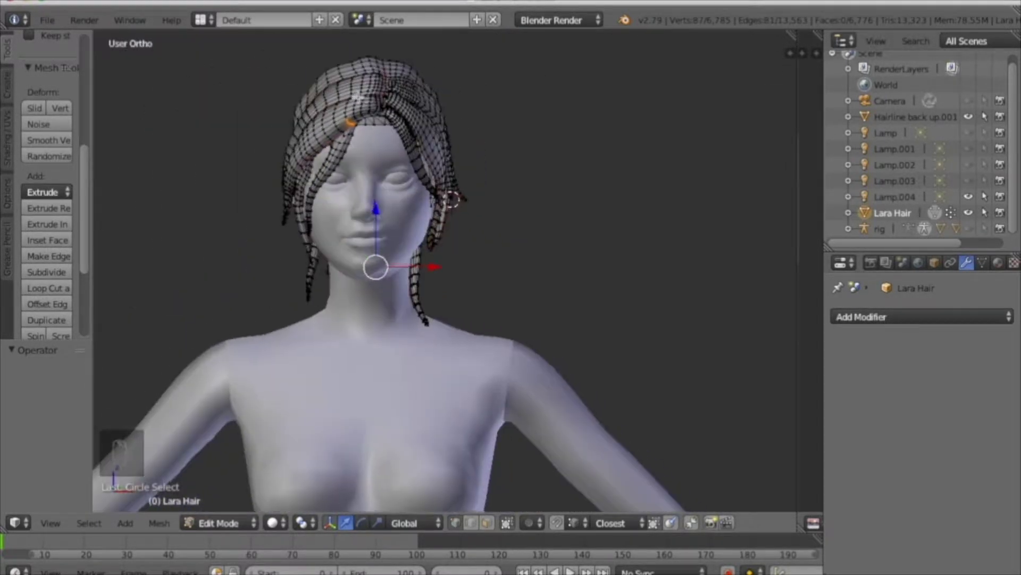
- Mark the selected ponytail loops as seams and clear the selection
middle_drag(608, 382, 459, 396)
scroll(458, 396, down, 4)
key(a)
- Circle-select the ring of vertices at the tip of the longer loose strand on the ponytail's side
scroll(450, 415, up, 7)
middle_drag(422, 216, 527, 213)
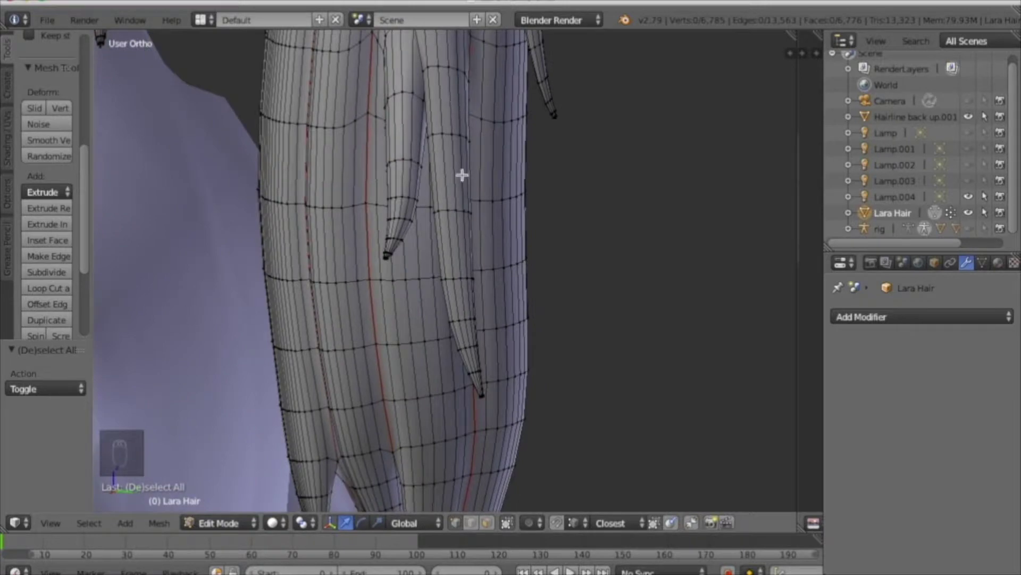
scroll(439, 294, up, 8)
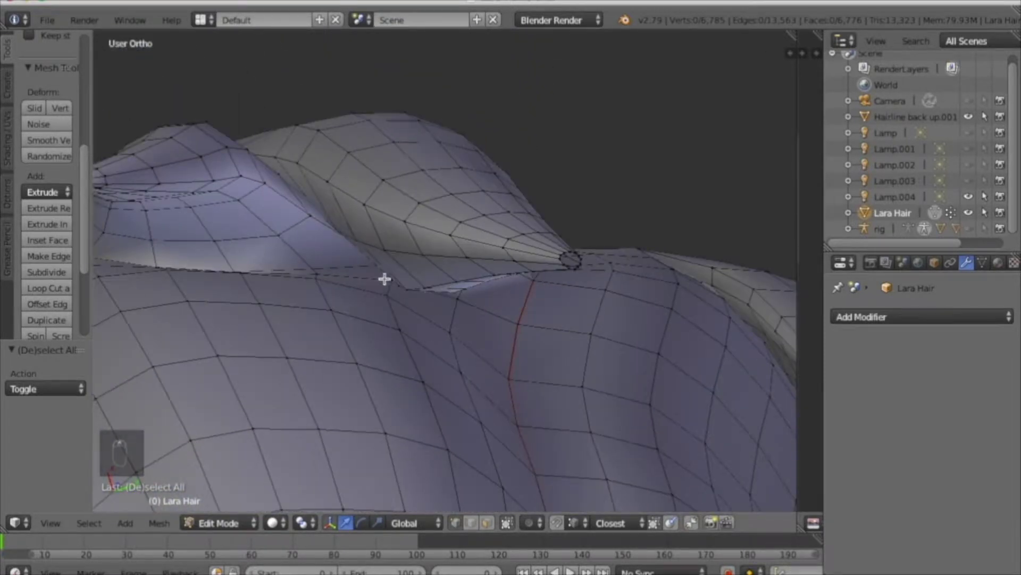
middle_drag(431, 292, 442, 271)
middle_drag(597, 230, 591, 362)
key(c)
click(571, 458)
right_click(580, 466)
scroll(575, 461, up, 7)
middle_drag(575, 461, 584, 482)
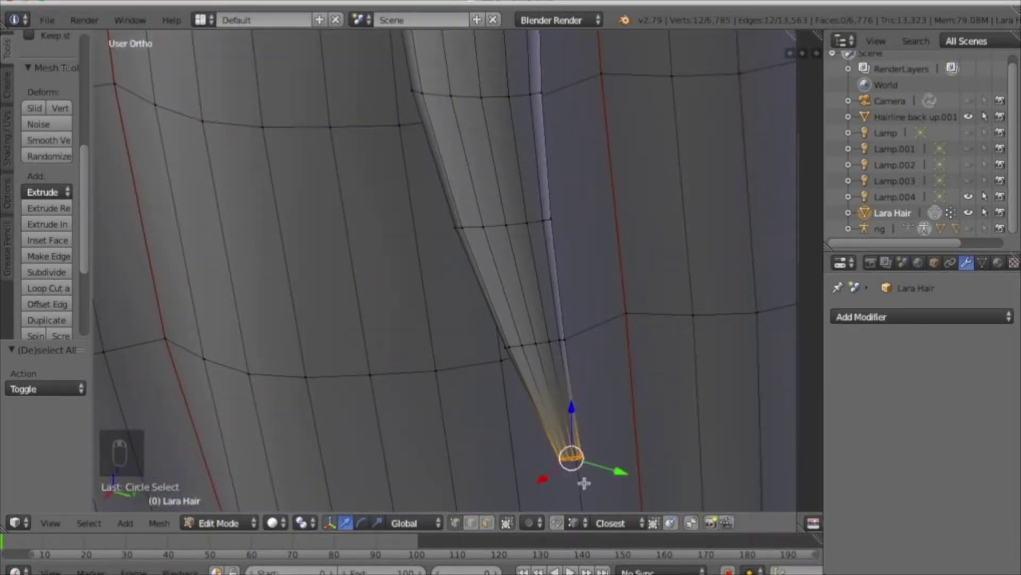
- Select the edges around the bases of the two loose ponytail strands, linking them to the neighbouring seams
scroll(444, 433, down, 5)
middle_drag(445, 433, 531, 102)
scroll(593, 208, up, 6)
middle_drag(593, 208, 428, 261)
scroll(466, 249, down, 3)
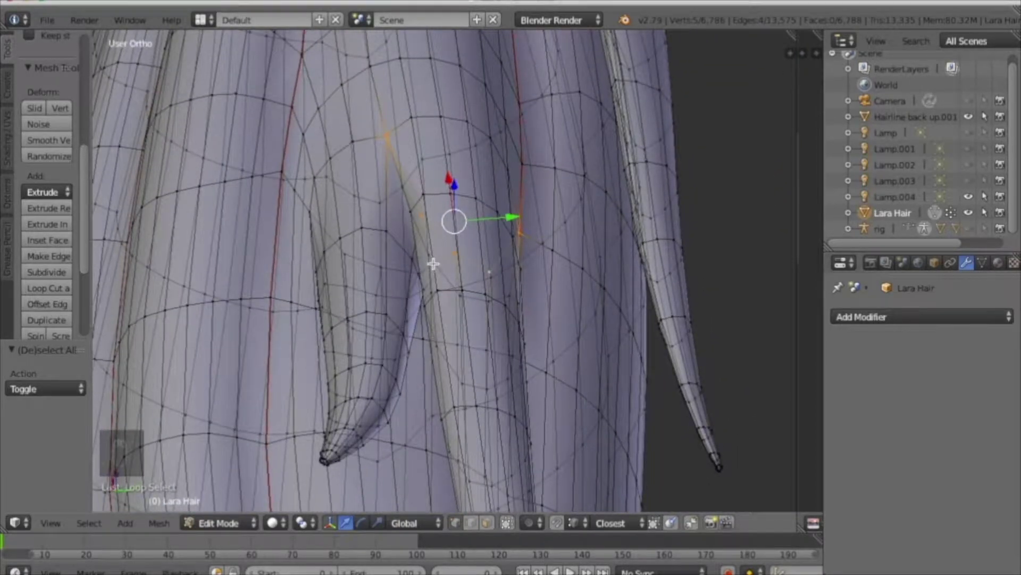
alt+shift+click(306, 203)
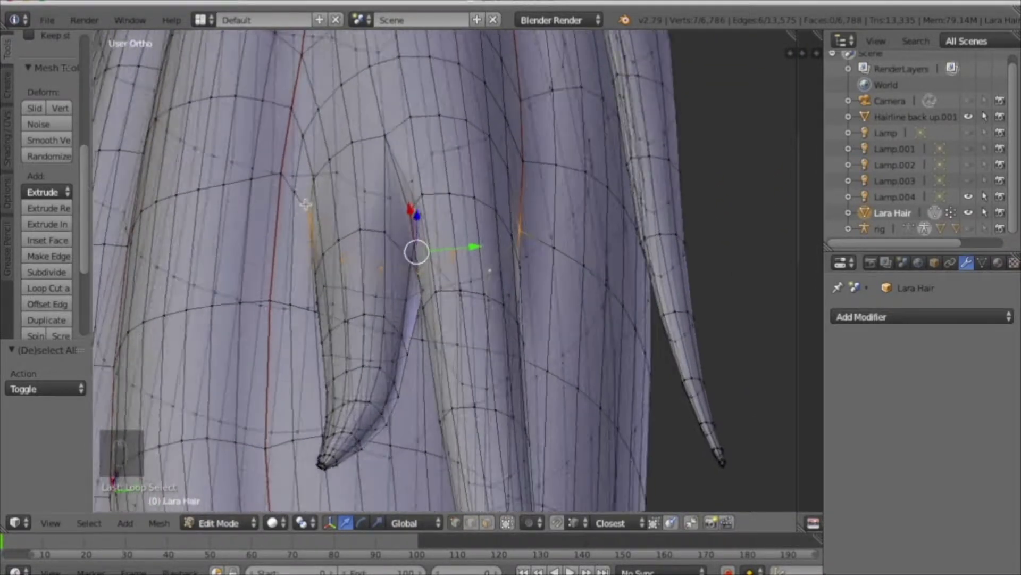
click(295, 185)
right_click(295, 185)
- Mark the selected edges at the loose strands' bases as seams
middle_drag(495, 277, 490, 376)
click(507, 523)
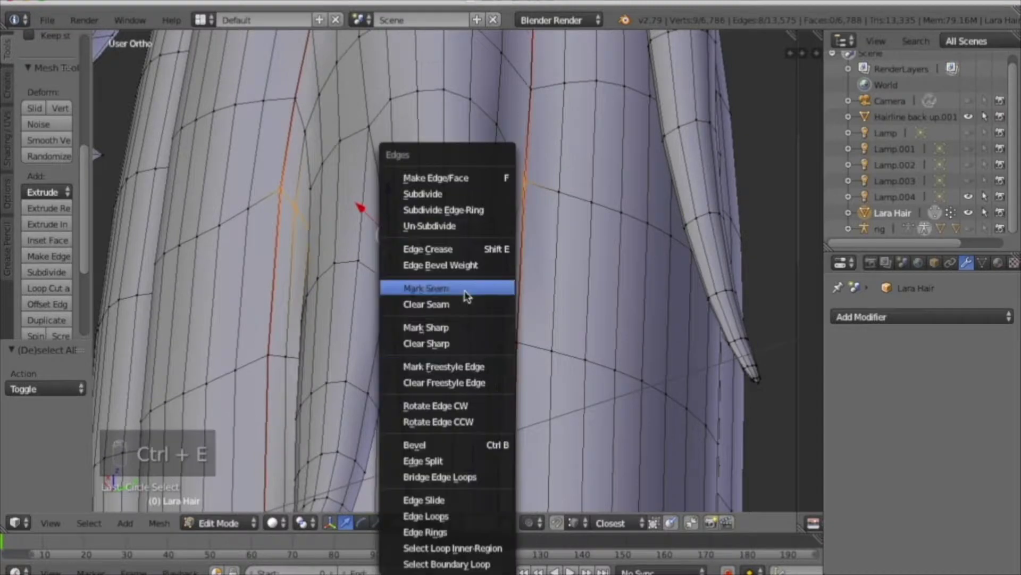
click(465, 293)
scroll(452, 335, down, 4)
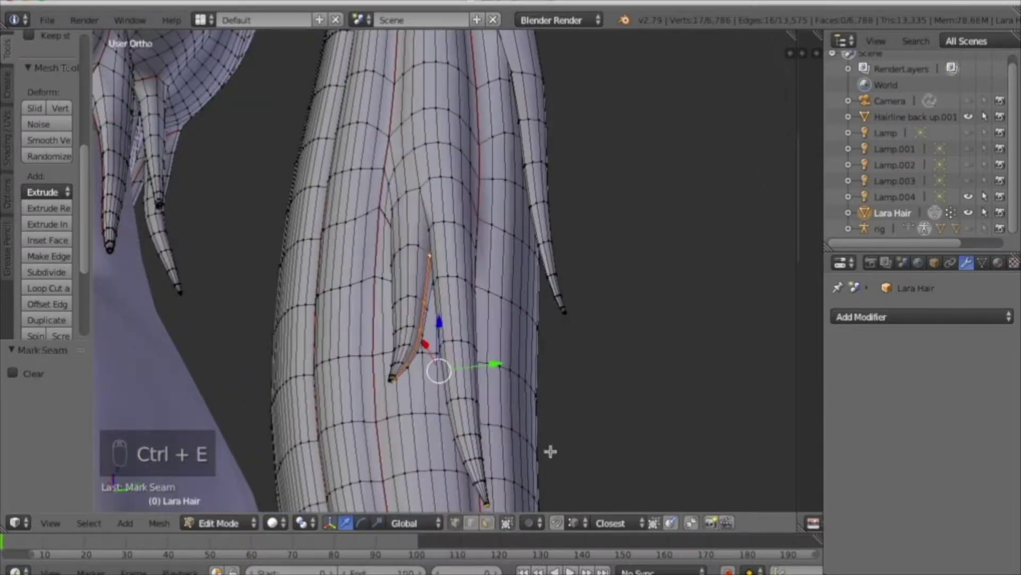
scroll(559, 319, up, 6)
key(c)
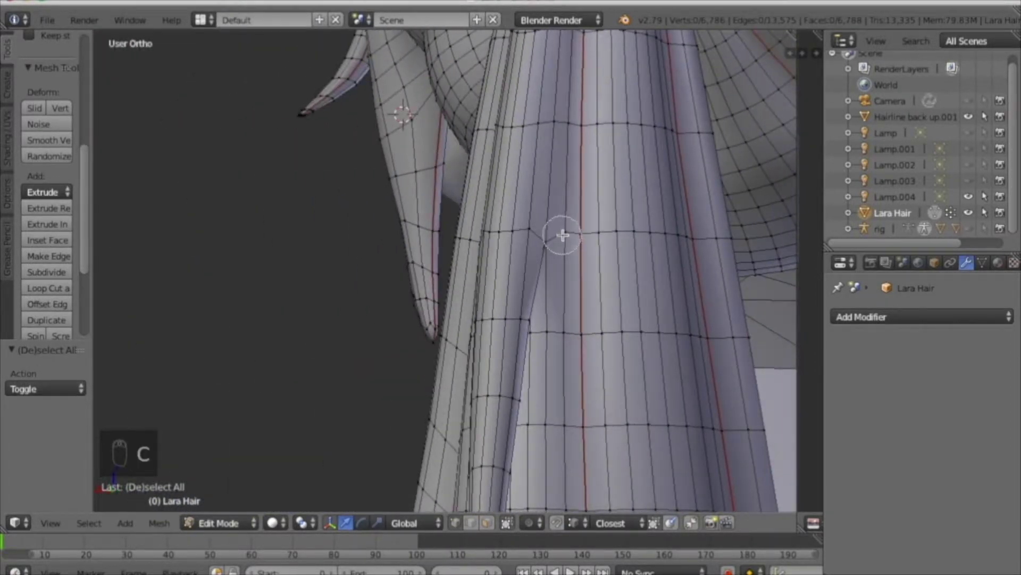
click(472, 242)
key(c)
middle_drag(473, 242, 513, 391)
key(a)
- Select the edge loops outlining the narrow strand on the back of the ponytail and mark them as seams
scroll(511, 336, down, 3)
middle_drag(511, 336, 522, 290)
scroll(554, 250, up, 7)
alt+right_click(554, 256)
scroll(566, 375, down, 3)
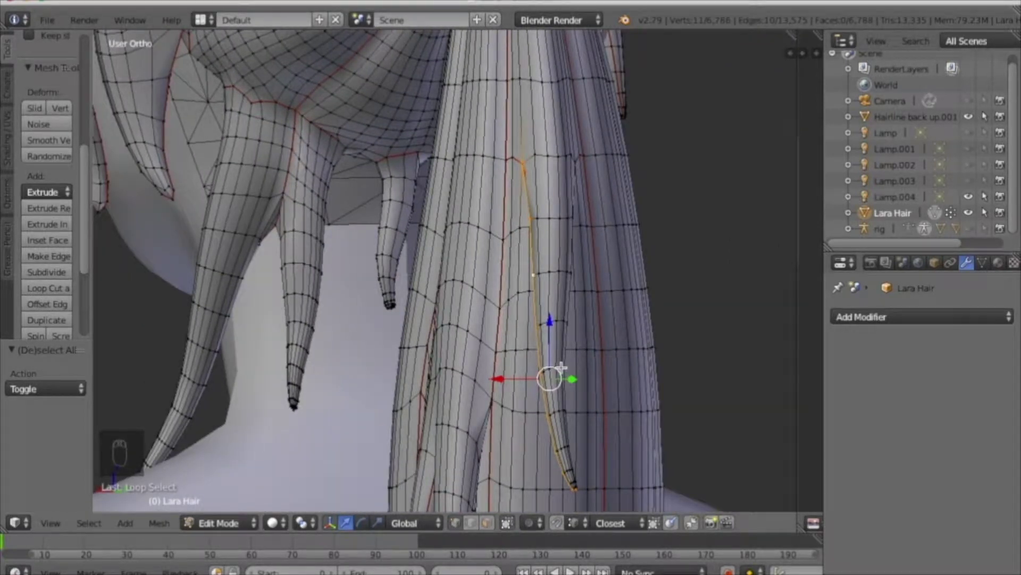
middle_drag(561, 367, 480, 365)
alt+shift+right_click(581, 224)
key(ctrl+e)
click(559, 322)
key(a)
- Select the edge loop outlining the strand on the ponytail's side and add the adjoining edges to the selection
scroll(544, 346, down, 4)
scroll(625, 347, up, 5)
alt+right_click(556, 324)
scroll(640, 365, down, 3)
scroll(480, 365, down, 3)
scroll(563, 283, up, 4)
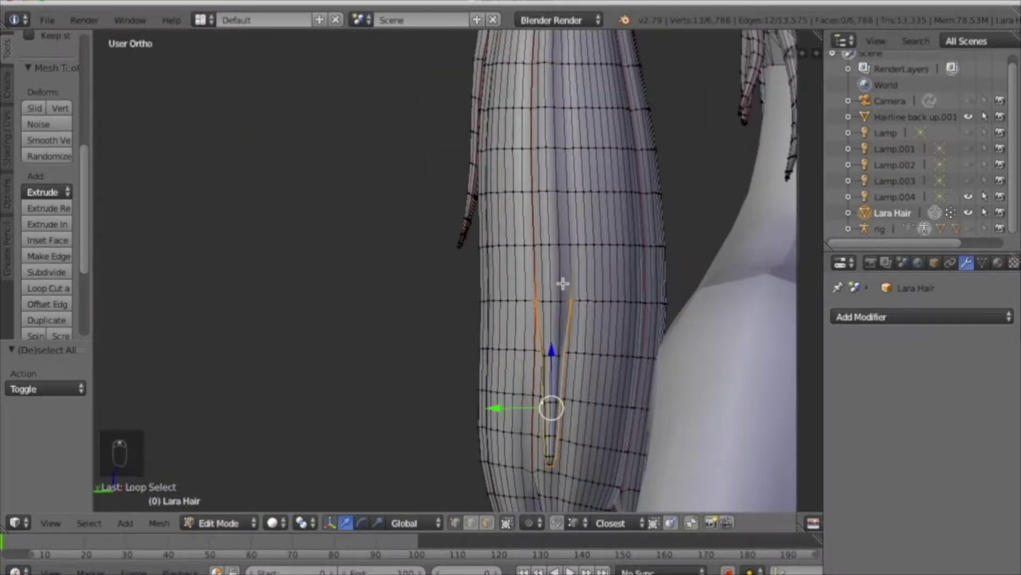
click(508, 523)
scroll(562, 317, up, 6)
middle_drag(564, 312, 541, 358)
alt+shift+right_click(541, 364)
scroll(551, 386, down, 3)
click(507, 523)
- Add the long edge loop running up the ponytail from that strand to the selection
scroll(537, 449, down, 5)
shift+middle_drag(588, 422, 586, 300)
mouse_move(559, 394)
middle_down()
mouse_move(629, 426)
mouse_move(551, 467)
mouse_move(566, 388)
middle_up()
scroll(552, 468, down, 1)
alt+shift+right_click(542, 263)
shift+middle_drag(543, 263, 565, 500)
scroll(710, 220, up, 5)
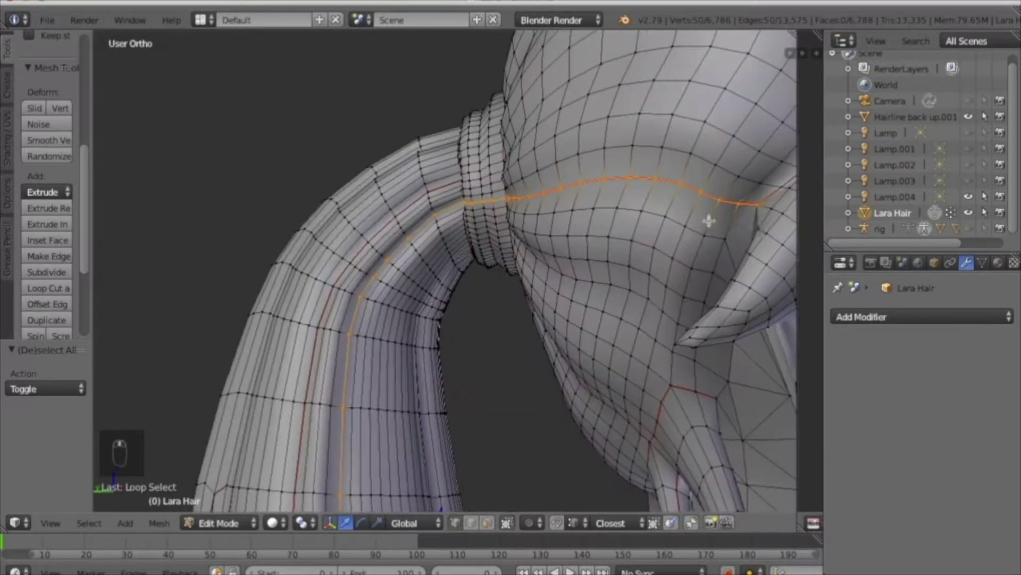
- Circle-deselect the part of the loop crossing the head and hair band, keeping only the ponytail edges selected
key(x)
key(c)
key(c)
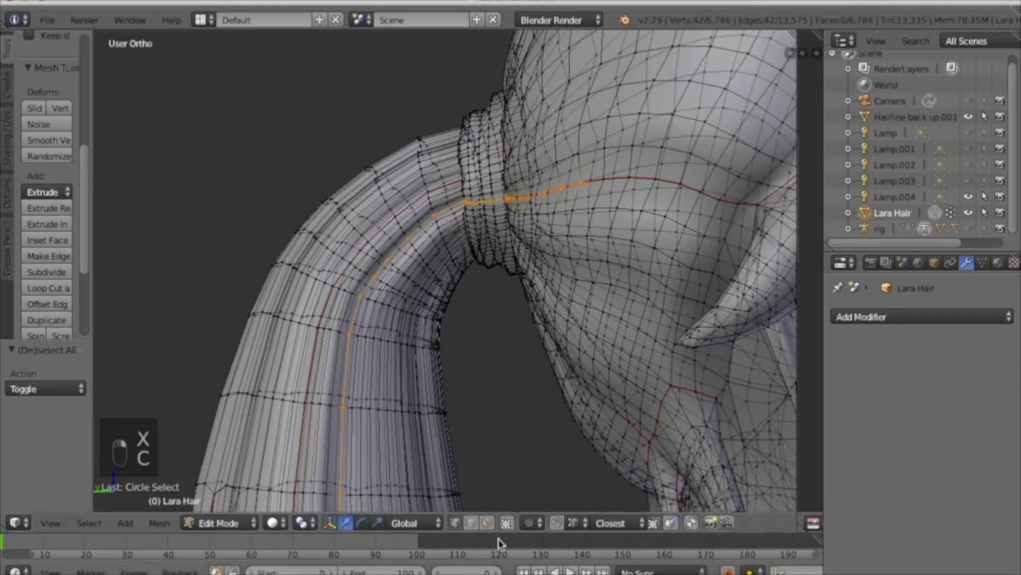
right_click(494, 203)
scroll(502, 250, down, 6)
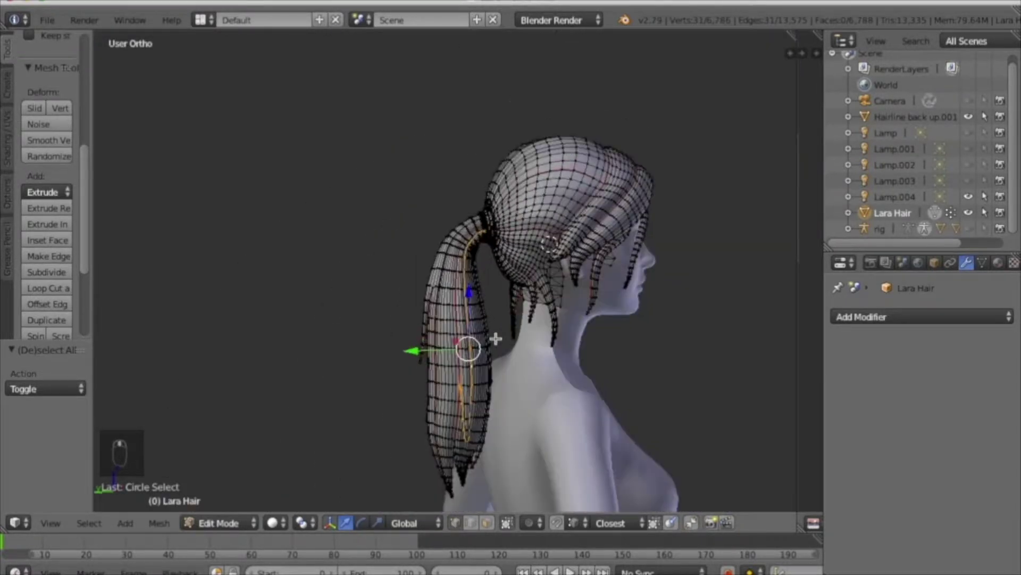
- Mark the selected ponytail edges as seams and clear the selection
key(ctrl+e)
key(a)
middle_drag(479, 319, 614, 390)
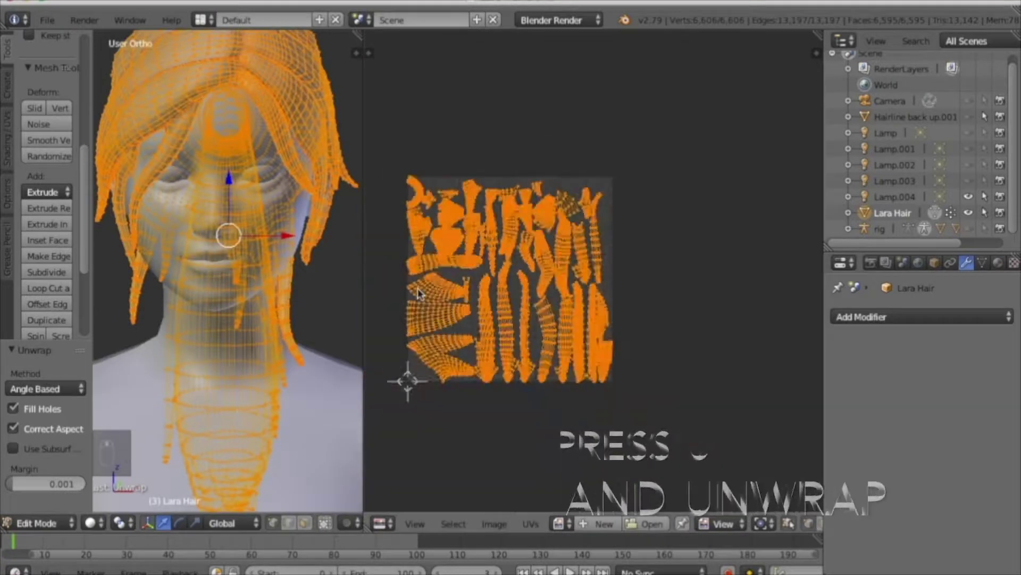
- Flatten the inner edge loops of the curved UV island into vertical lines by scaling them to 0 on X
scroll(417, 292, up, 3)
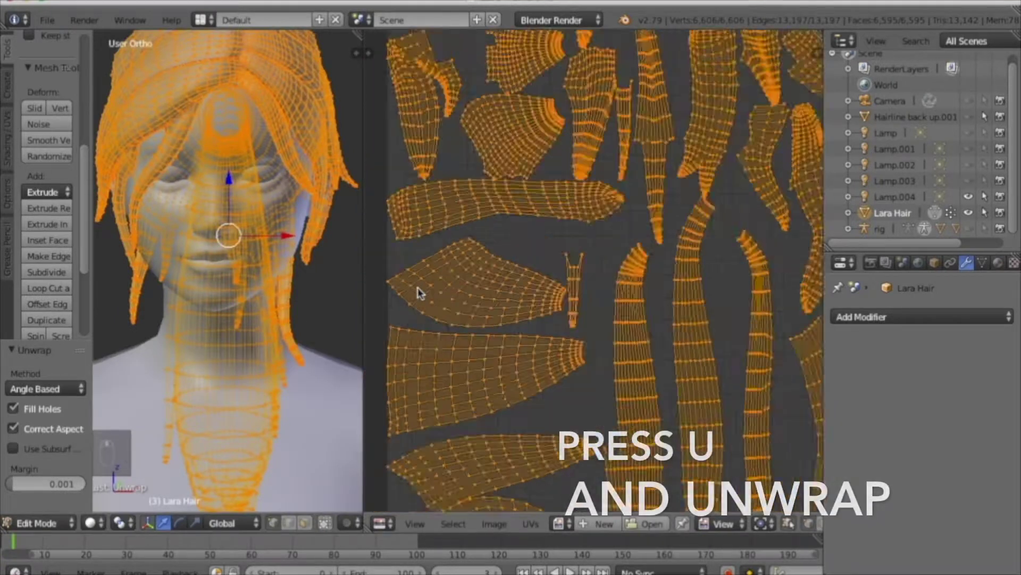
scroll(418, 292, up, 5)
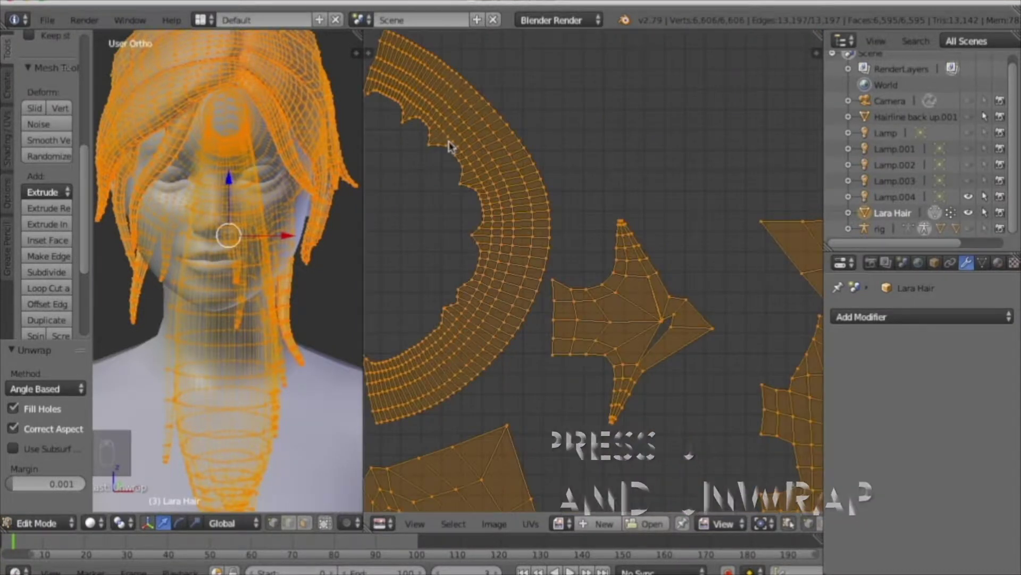
scroll(463, 164, down, 1)
key(a)
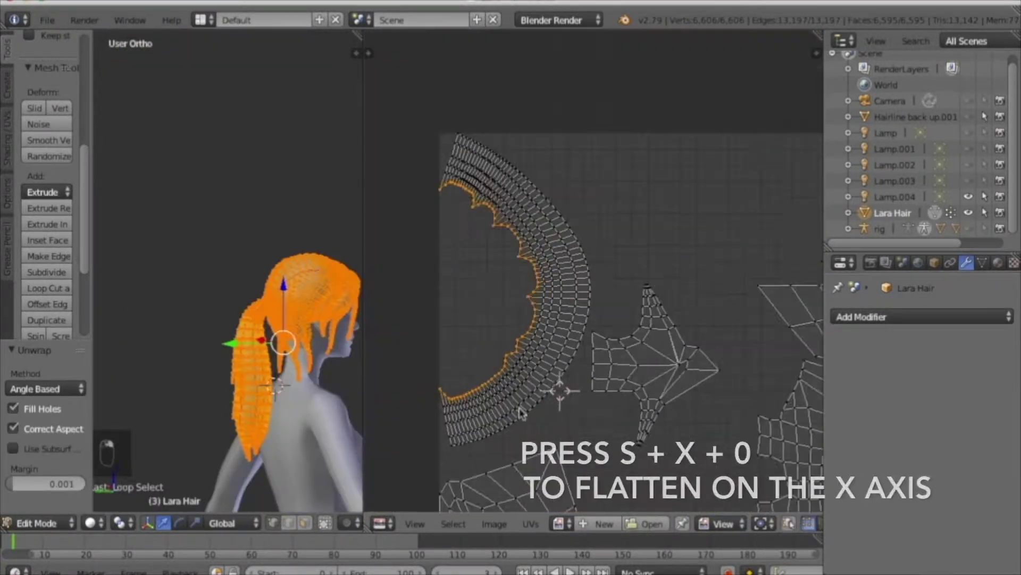
key(s)
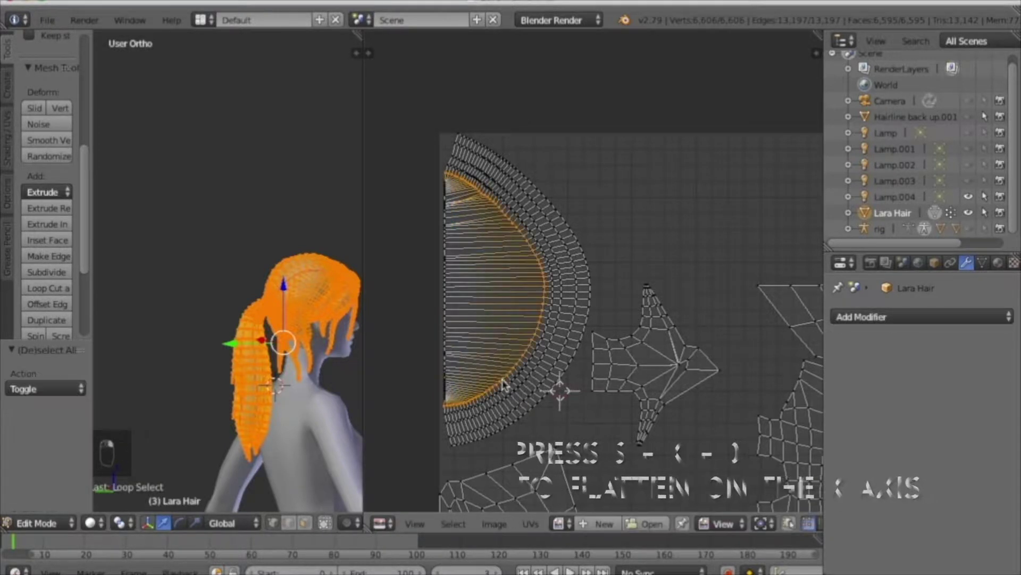
key(s)
key(x)
key(0)
key(Return)
- Move the flattened edge loop along X to sit beside the other straightened loops, then clear the selection
key(g)
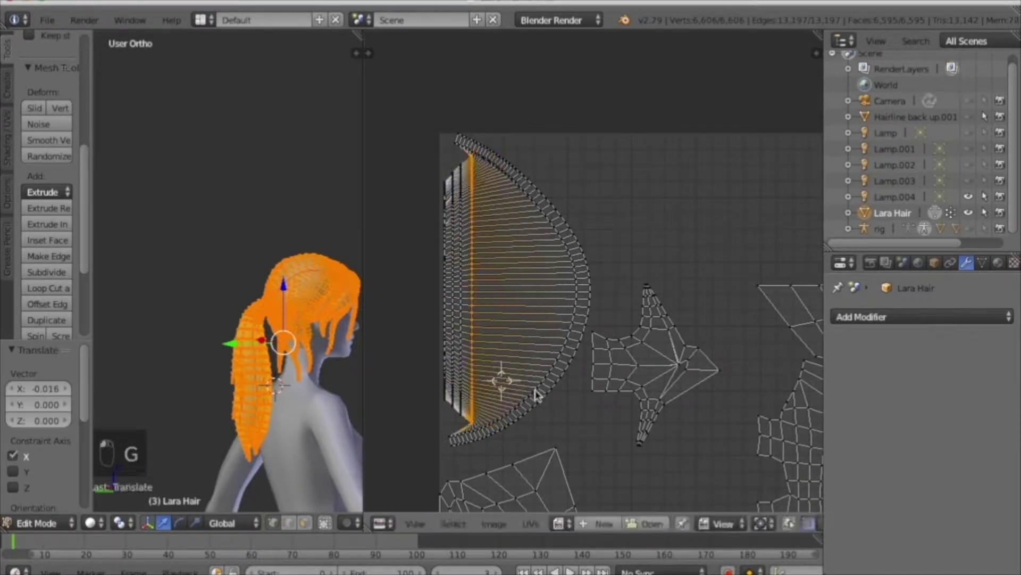
key(x)
click(542, 388)
key(a)
- Move a crowded UV vertex at the lower end of the straightened island's outer column along Y
scroll(441, 402, up, 9)
key(c)
key(g)
key(y)
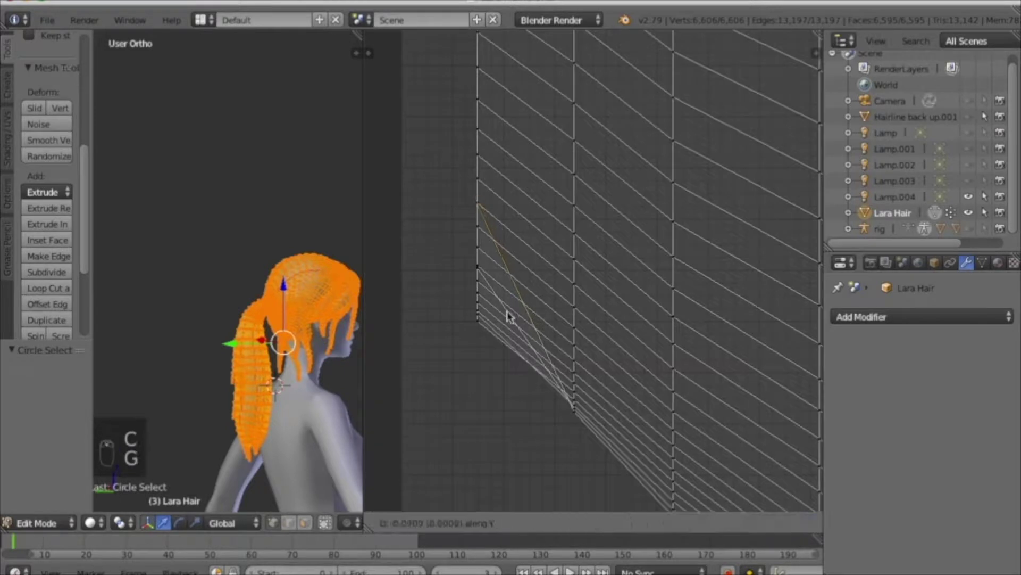
click(516, 275)
key(a)
key(c)
scroll(471, 250, up, 4)
key(a)
scroll(534, 249, down, 12)
- Move two crowded UV vertices near the upper end of the island's outer column along Y to space them out
scroll(533, 248, up, 12)
key(c)
key(g)
key(y)
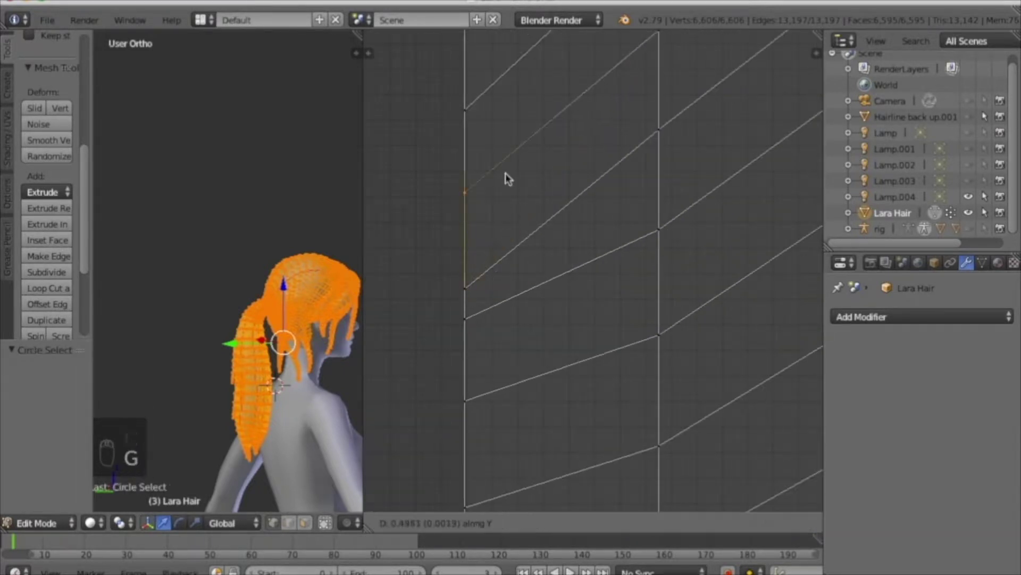
click(504, 203)
key(a)
key(c)
key(g)
key(y)
click(520, 340)
- Move another vertex near the island's upper end along Y and clear the selection
scroll(516, 266, down, 1)
key(c)
key(g)
key(y)
click(510, 131)
key(c)
key(c)
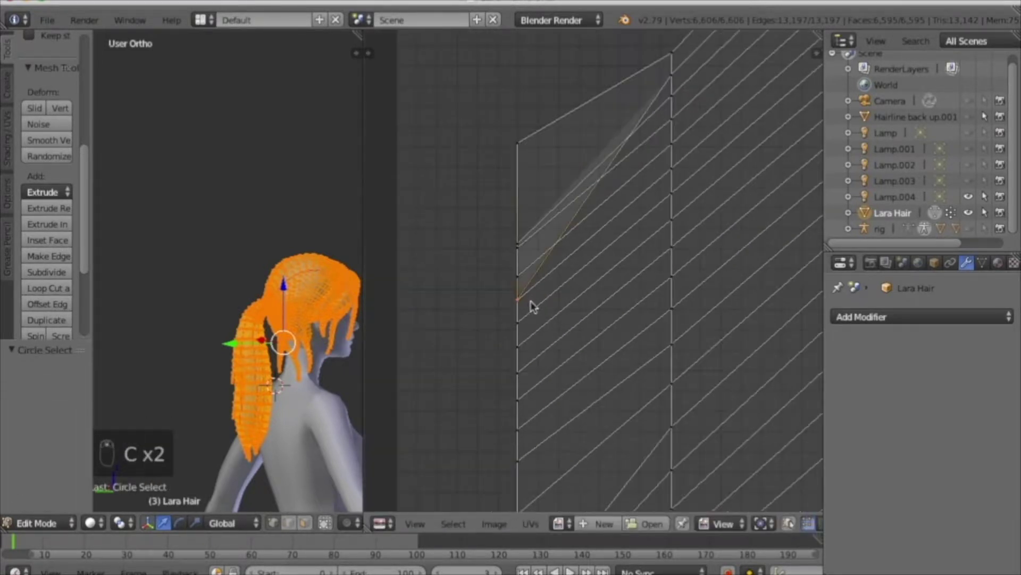
key(a)
- Scale the straightened island's outermost edge loop along Y to lengthen it
scroll(534, 387, down, 13)
middle_drag(529, 432, 534, 352)
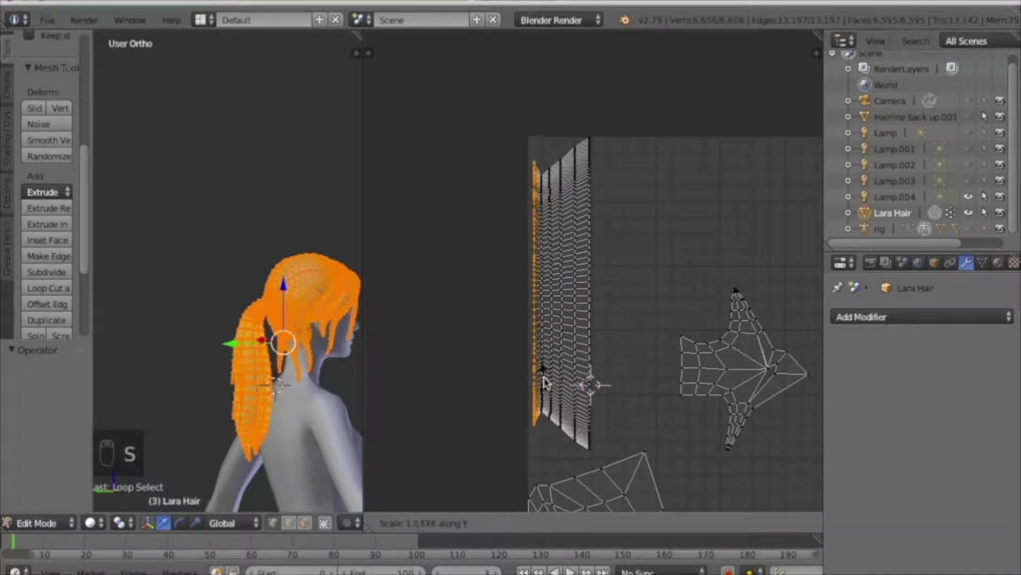
click(543, 395)
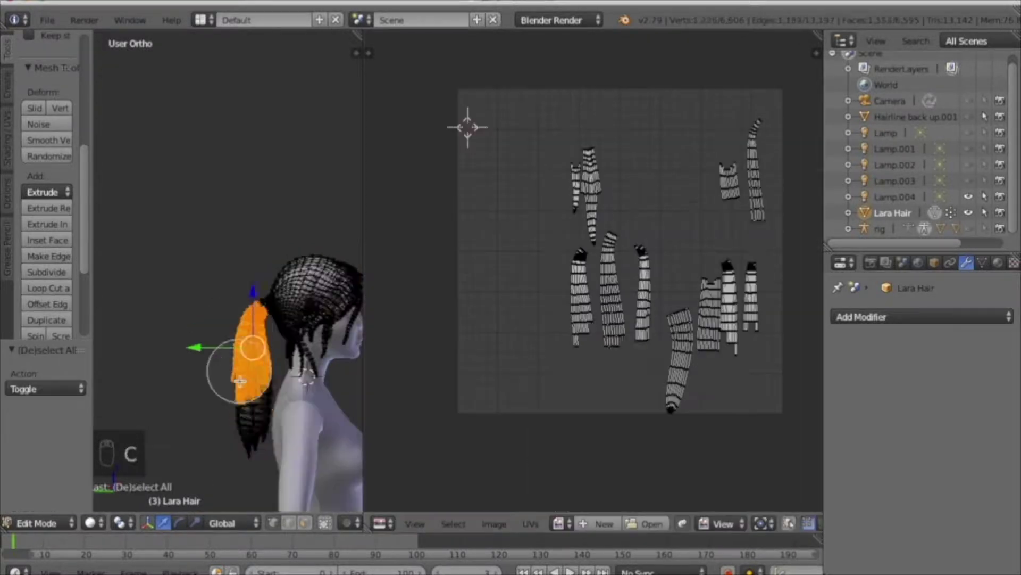
- Extend the mesh selection over the whole ponytail, adding the edge loop at its base below the hair band
middle_drag(247, 365, 251, 388)
scroll(184, 297, up, 5)
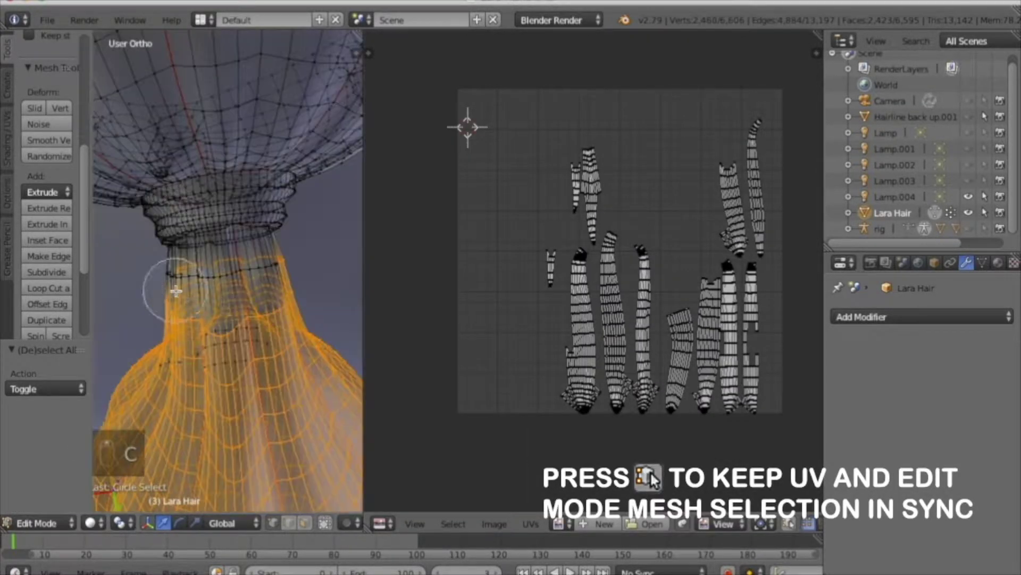
middle_drag(193, 371, 228, 199)
scroll(212, 199, up, 6)
alt+right_click(172, 135)
key(super+z)
alt+shift+right_click(173, 134)
scroll(173, 134, down, 7)
middle_drag(172, 135, 314, 319)
scroll(251, 278, down, 6)
middle_drag(261, 370, 232, 367)
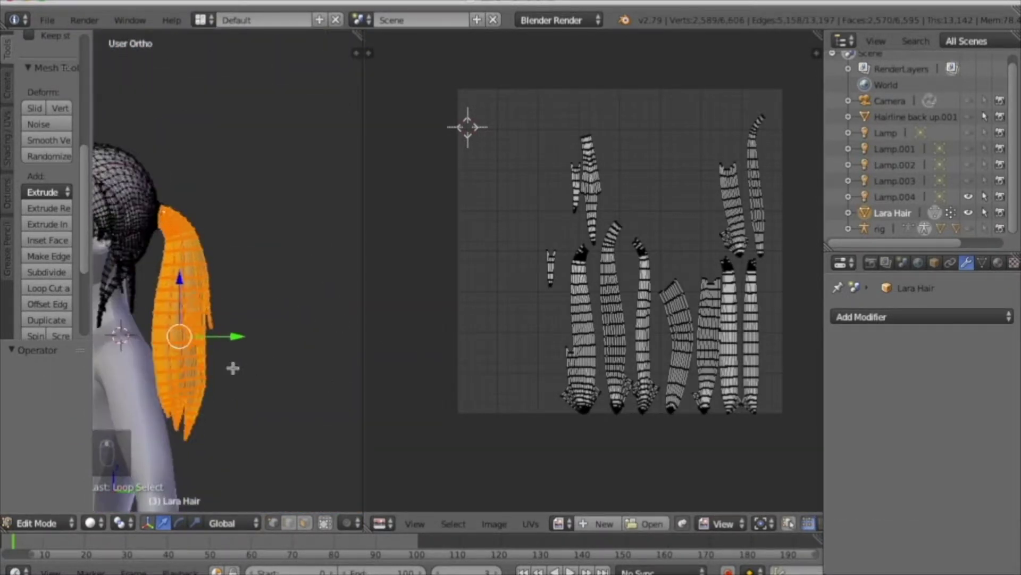
- Circle-select the entire long ponytail UV island beside its similarly shaped neighbour
scroll(741, 382, up, 5)
scroll(744, 384, down, 2)
mouse_move(743, 383)
middle_down()
mouse_move(691, 404)
mouse_move(633, 394)
middle_up()
scroll(627, 84, up, 5)
key(c)
drag(559, 311, 549, 95)
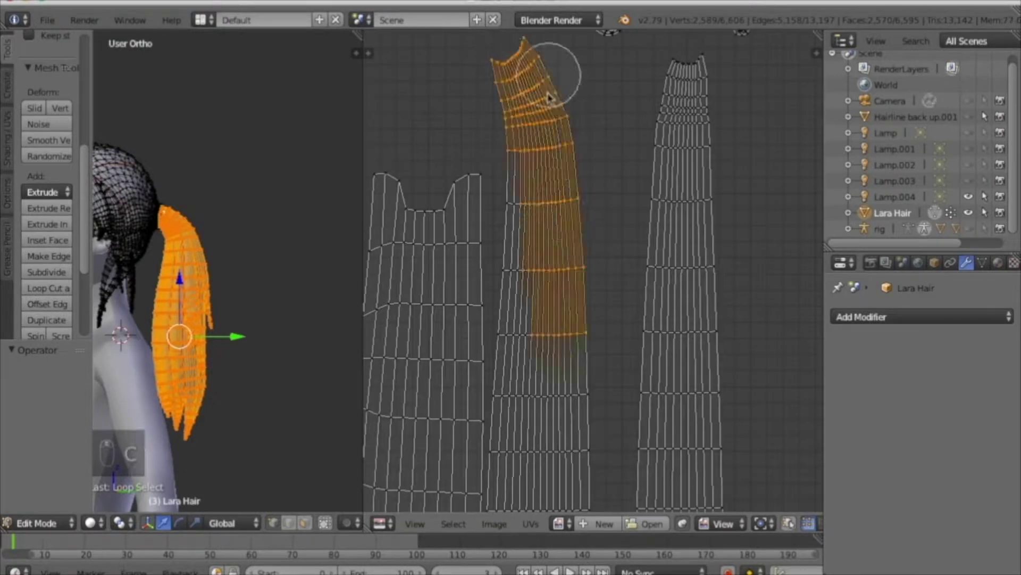
scroll(551, 88, down, 4)
drag(553, 194, 553, 437)
- Mirror the selected ponytail island by scaling it along X
scroll(529, 304, up, 2)
scroll(569, 426, up, 2)
scroll(574, 346, down, 4)
key(s)
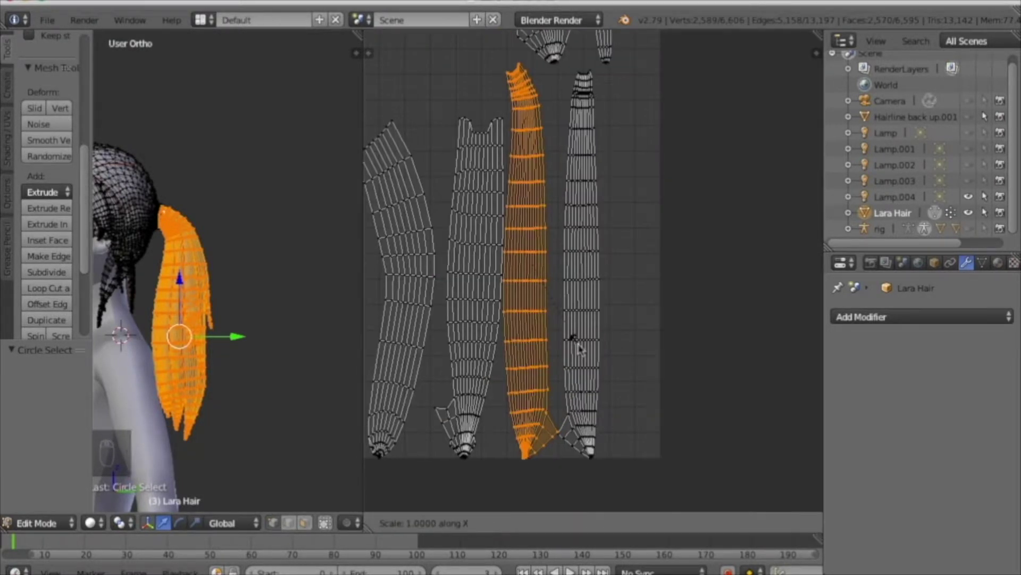
click(575, 346)
- Move the mirrored island onto the matching ponytail island so the two overlap
key(g)
click(663, 375)
click(681, 526)
key(g)
click(568, 392)
- Narrow the selection to the upper part of the overlapping island and move it to follow the island underneath
middle_drag(596, 460, 558, 159)
key(c)
key(g)
click(542, 337)
key(c)
middle_drag(561, 107, 568, 234)
scroll(575, 193, up, 5)
key(g)
click(490, 339)
- Reposition the island's remaining upper rows closer to the top of the island underneath
key(g)
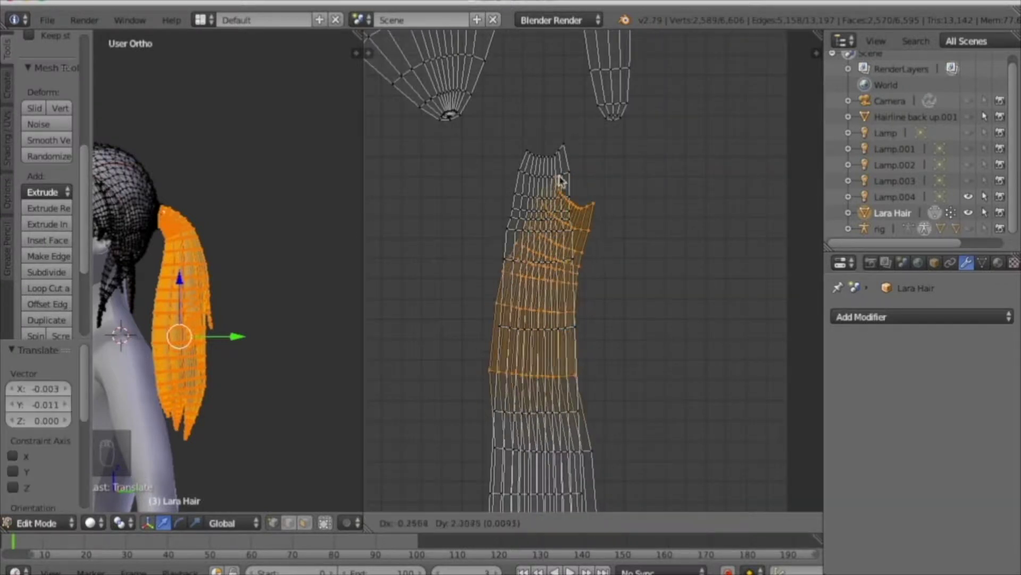
key(g)
click(607, 280)
key(g)
click(563, 262)
- Rotate and scale the island's top rows to match the end of the island underneath
key(r)
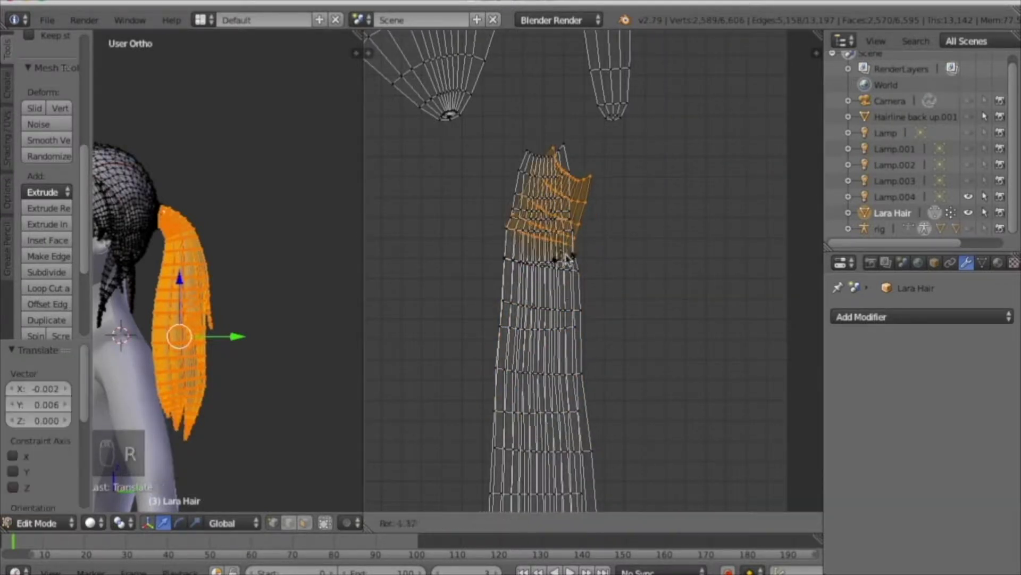
click(513, 198)
key(s)
click(579, 248)
scroll(561, 191, up, 9)
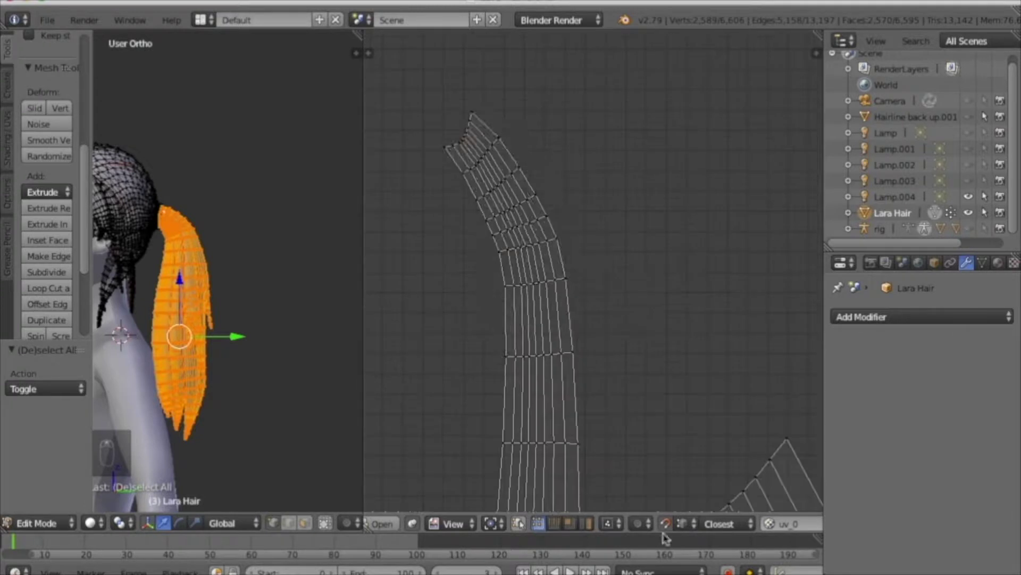
- Rotate and nudge the curved upper end of the ponytail island to line it up with the rows below
key(r)
click(584, 260)
key(g)
click(586, 267)
key(a)
- Flatten the curved rows along the ponytail island's upper part by scaling them to 0 in Y
alt+right_click(567, 291)
click(576, 300)
alt+right_click(562, 209)
key(s)
key(y)
key(0)
alt+right_click(554, 180)
alt+right_click(542, 147)
key(s)
key(y)
key(0)
click(604, 148)
- Shift the ponytail island's upper rows along X, one group at a time, to straighten its upper part
alt+right_click(570, 255)
alt+right_click(558, 230)
key(g)
key(x)
alt+right_click(556, 211)
alt+right_click(549, 186)
key(g)
key(x)
alt+right_click(534, 154)
key(g)
key(x)
alt+right_click(516, 124)
key(a)
- Move the stack of overlapping ponytail islands into the lower-right corner of the UV space
key(b)
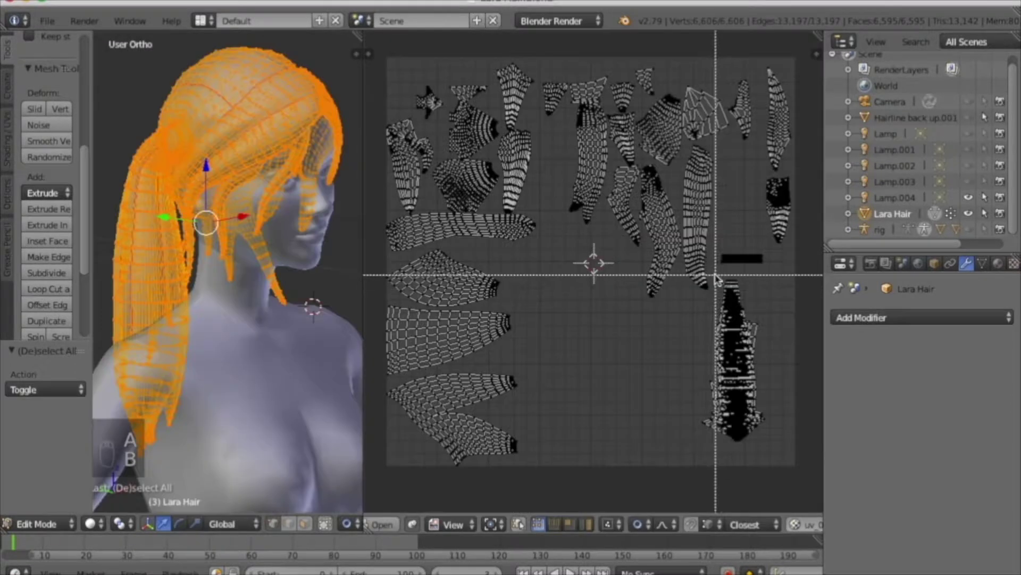
drag(720, 274, 793, 471)
key(b)
key(g)
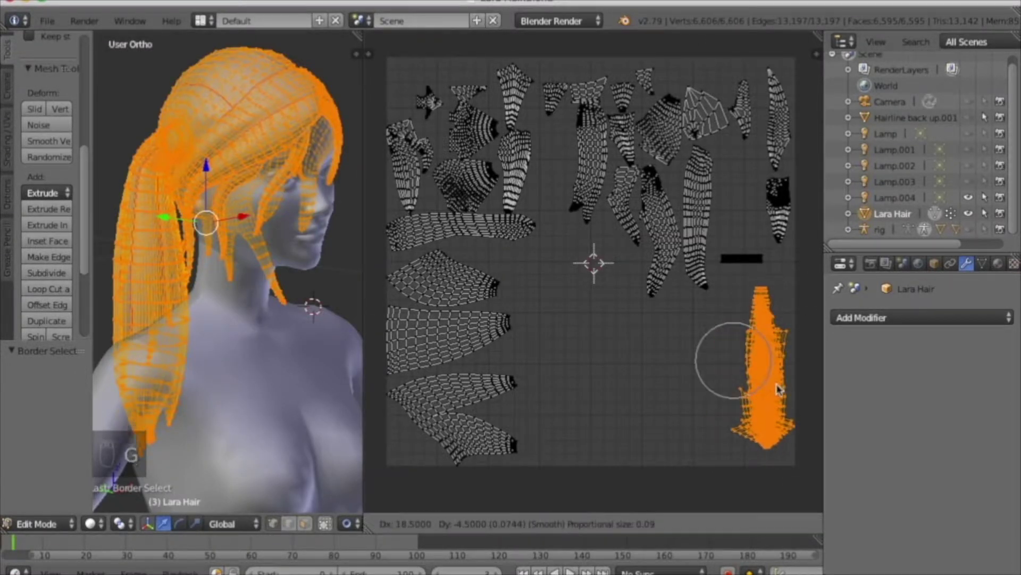
click(766, 380)
key(a)
- Rotate the small dark strip island upright and place it beside the upper end of the ponytail stack
key(b)
drag(718, 255, 769, 270)
key(g)
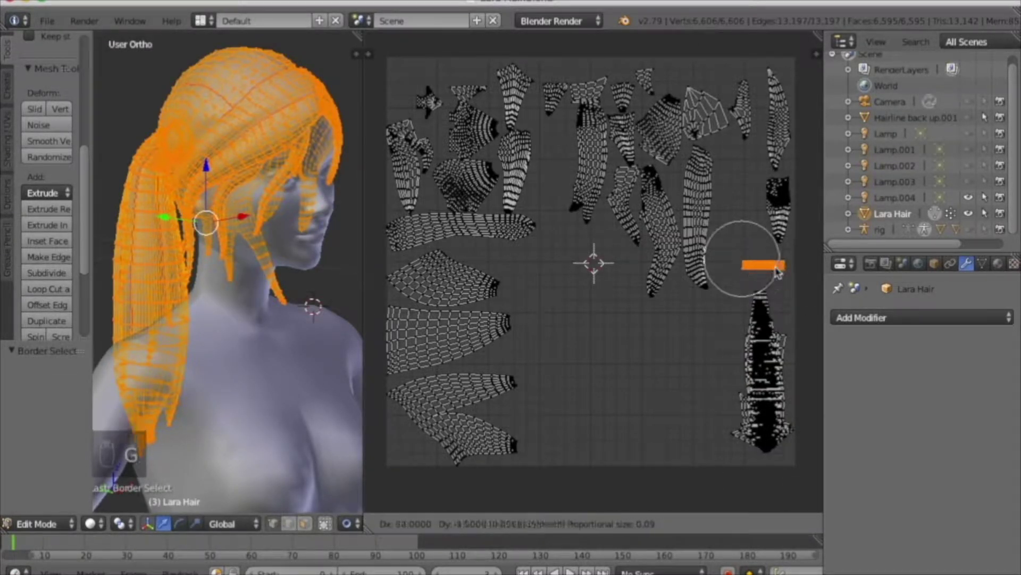
click(776, 270)
key(r)
click(777, 274)
key(g)
click(771, 340)
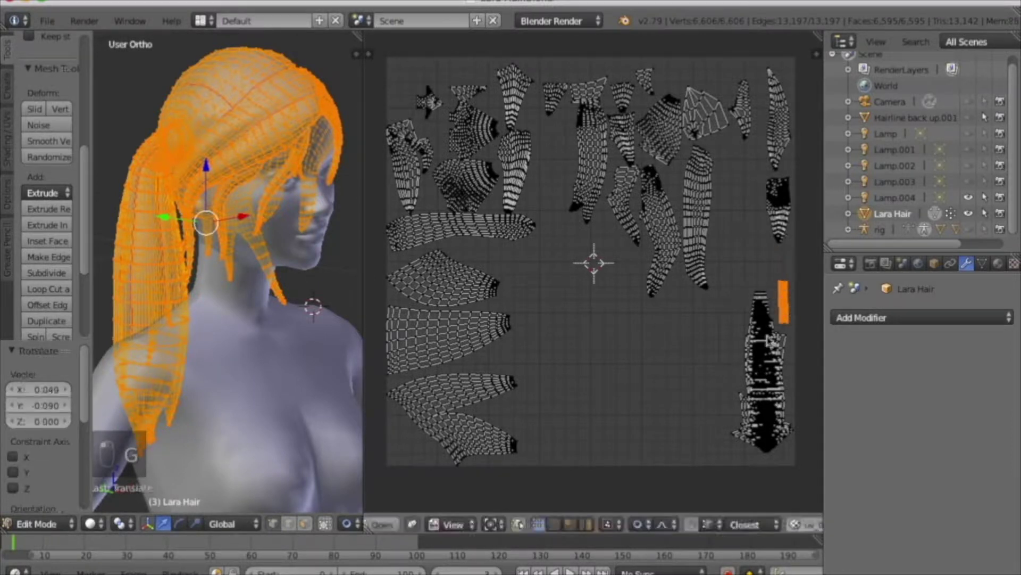
key(a)
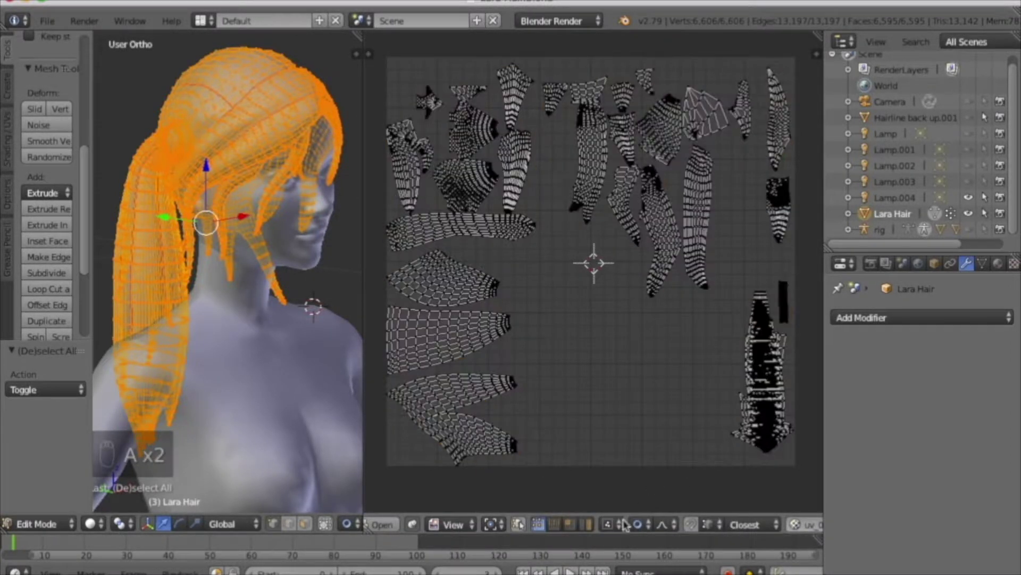
- Circle-select the large islands at the lower left of the UV space and examine which part of the hair they cover
key(a)
key(c)
mouse_move(497, 438)
mouse_down()
mouse_move(467, 369)
mouse_move(416, 301)
mouse_move(487, 301)
mouse_up()
right_click(487, 302)
mouse_move(298, 240)
middle_down()
mouse_move(178, 212)
mouse_move(266, 188)
middle_up()
key(c)
right_click(463, 409)
mouse_move(320, 394)
middle_down()
mouse_move(289, 388)
mouse_move(103, 269)
mouse_move(213, 298)
middle_up()
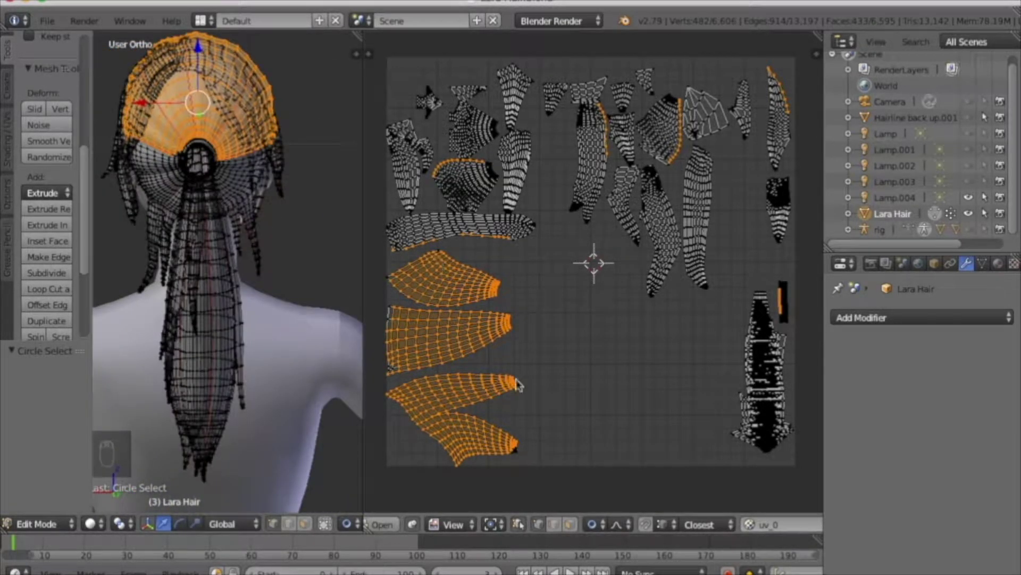
key(a)
key(a)
key(a)
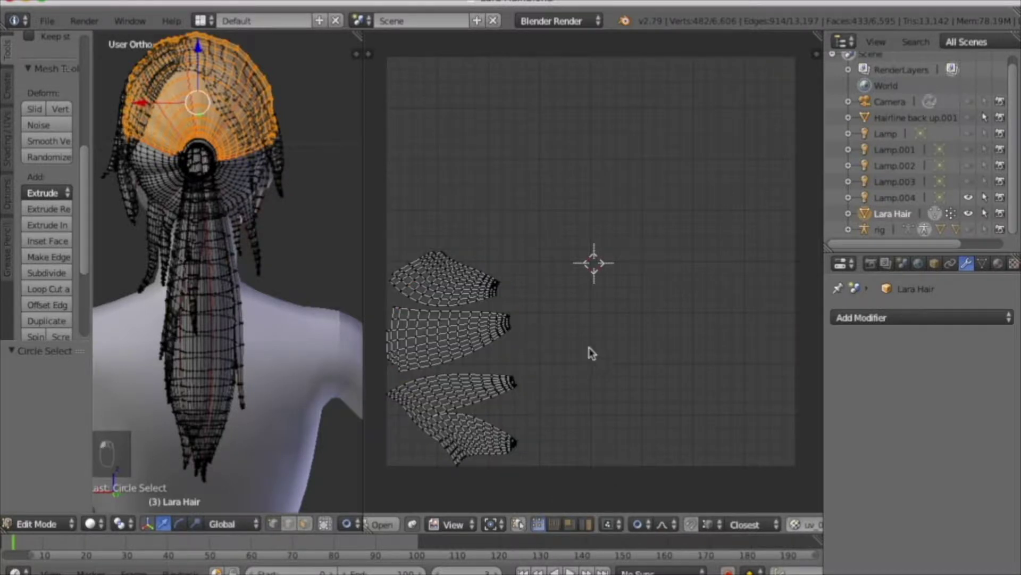
- Move the group of strand islands from the upper middle down to the bottom of the UV space
key(b)
drag(551, 52, 739, 307)
key(b)
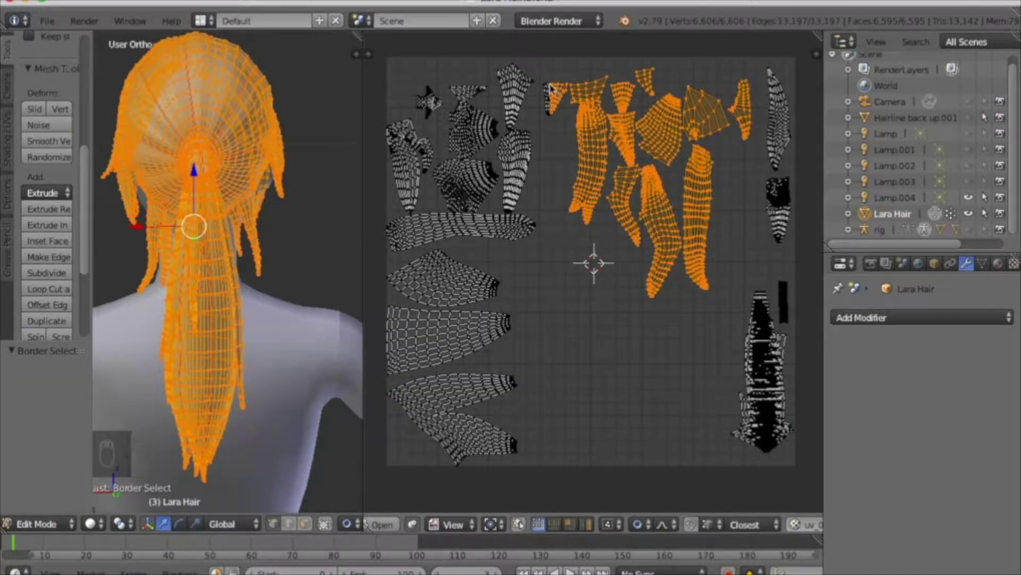
key(g)
click(609, 375)
key(a)
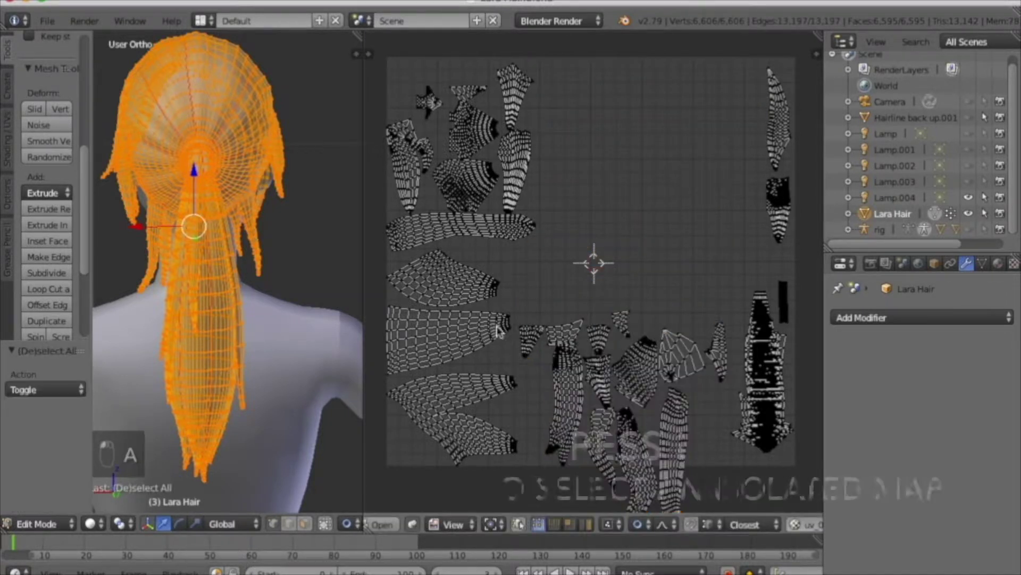
- Move the uppermost crown island to the top of the UV space and rotate it upright
key(l)
key(g)
click(663, 164)
key(r)
click(591, 183)
key(a)
- Move the wide crown island next to the first one, rotate it upright and align it alongside
key(l)
key(g)
click(663, 165)
key(r)
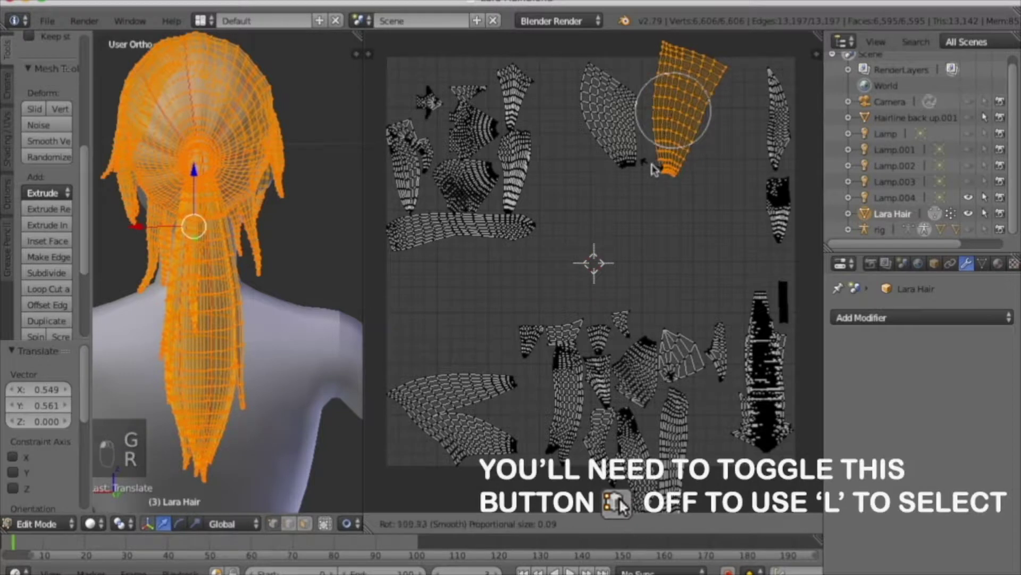
click(663, 189)
key(g)
key(g)
click(662, 211)
key(a)
- Rotate the forked crown island so its narrow ends point down and move it below the wide crown island
key(l)
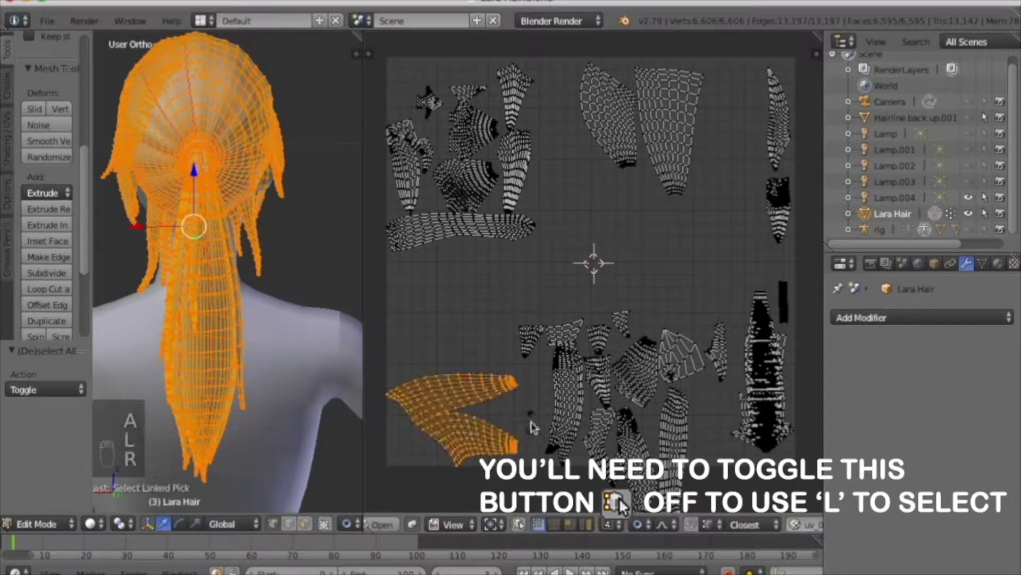
key(r)
click(463, 444)
key(g)
click(686, 250)
key(a)
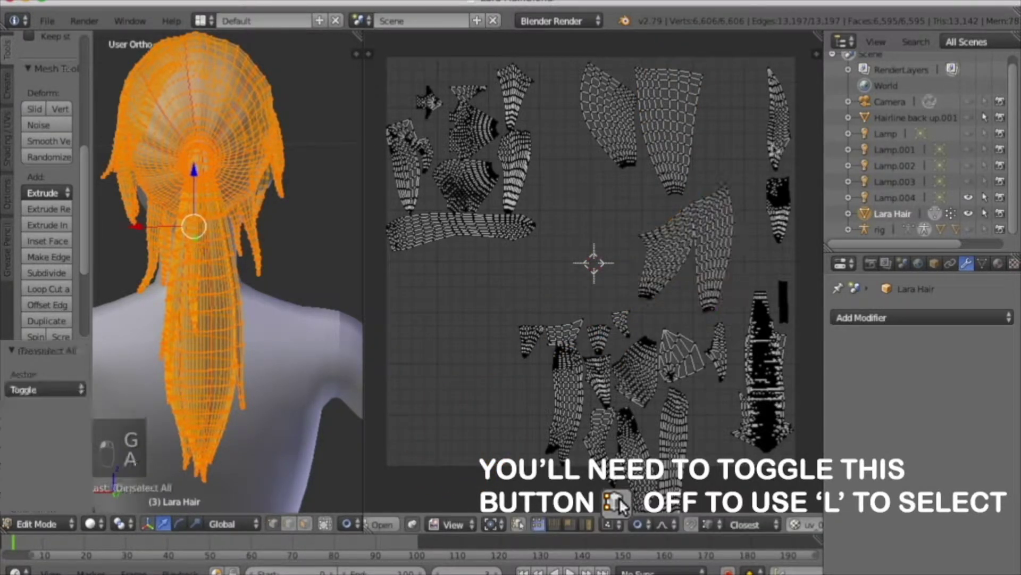
- Clear the two narrow islands out of the upper-right corner and move the forked crown island into that space
key(b)
drag(759, 61, 800, 247)
key(g)
click(482, 428)
key(a)
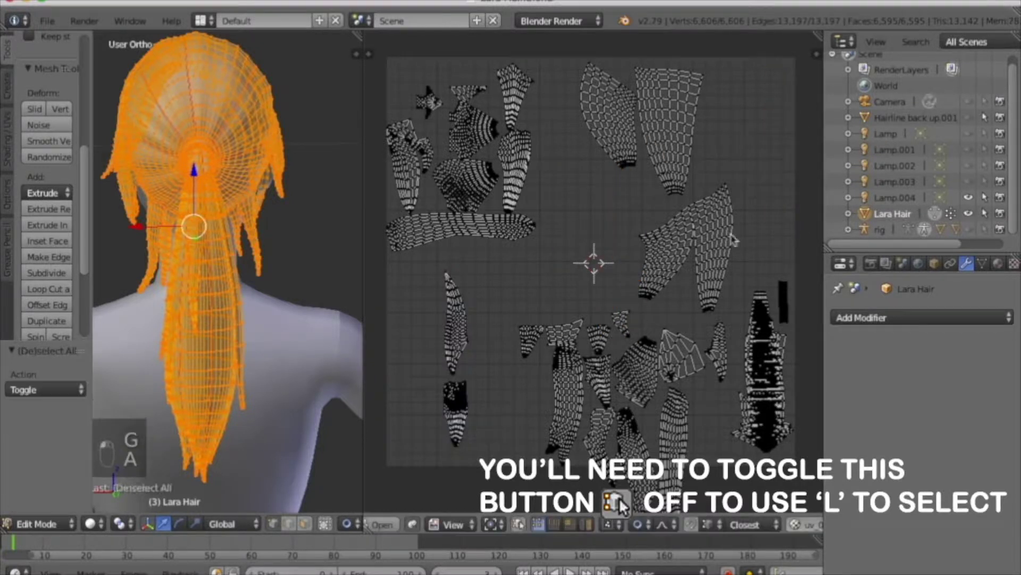
key(l)
key(g)
click(745, 127)
key(a)
- Move the two narrow islands below the forked crown island, beside the ponytail stack
key(b)
drag(422, 266, 481, 452)
key(g)
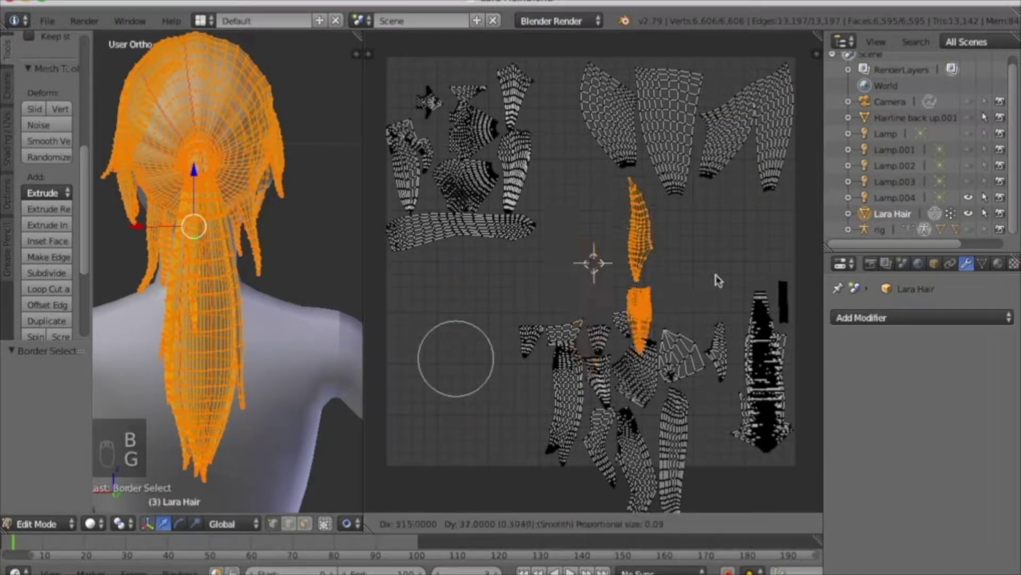
click(760, 302)
key(a)
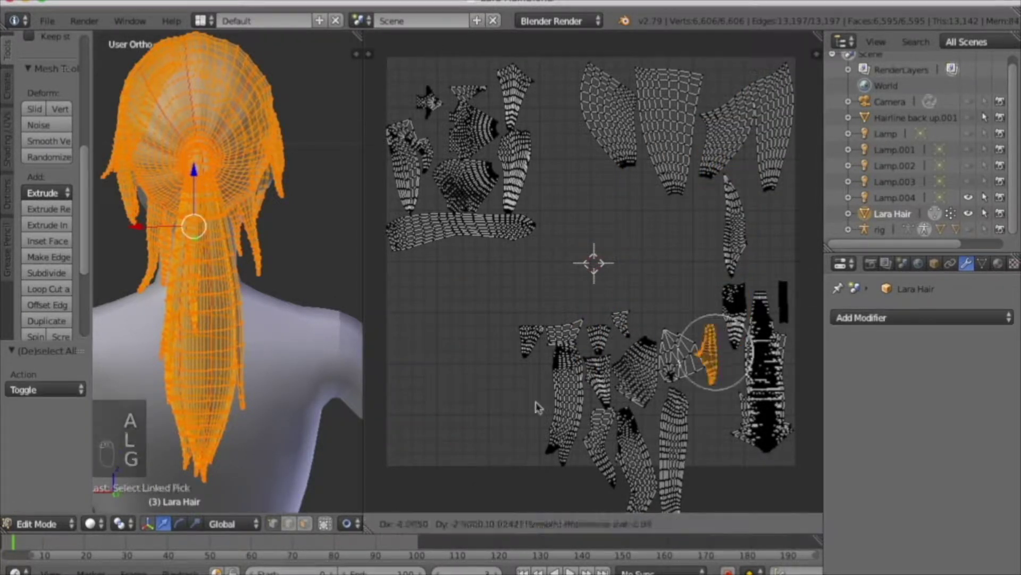
- Move the small side strand island to the left of the strand group and space out the islands at the upper left
key(g)
click(487, 263)
key(a)
key(l)
key(g)
click(465, 202)
key(a)
- Turn on synced selection and circle-select the fan-shaped islands to identify where they sit on the hair
scroll(471, 117, up, 5)
scroll(471, 116, down, 3)
middle_drag(484, 158, 512, 210)
key(a)
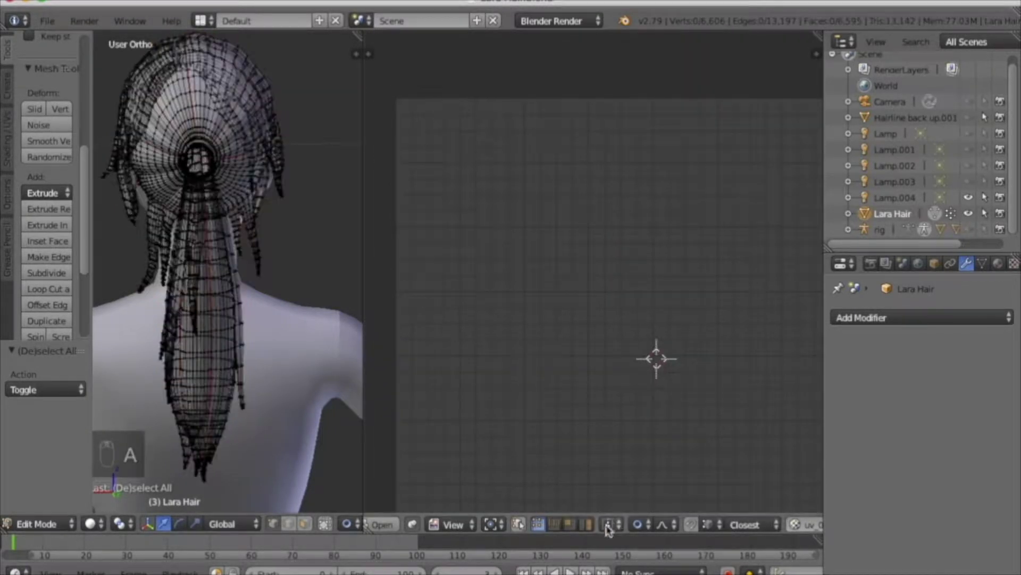
click(519, 524)
click(522, 288)
right_click(527, 295)
scroll(532, 302, down, 2)
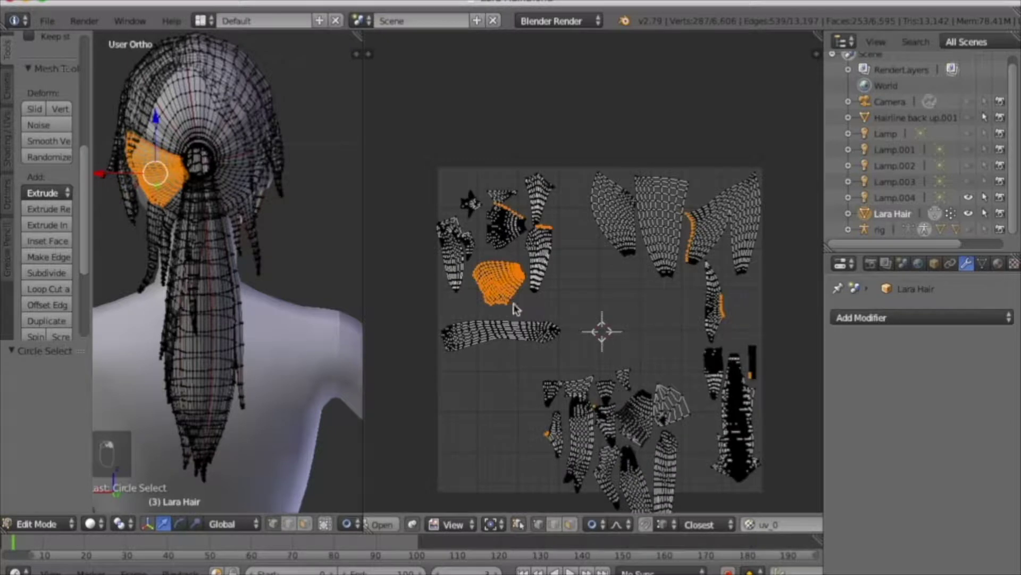
drag(501, 238, 499, 235)
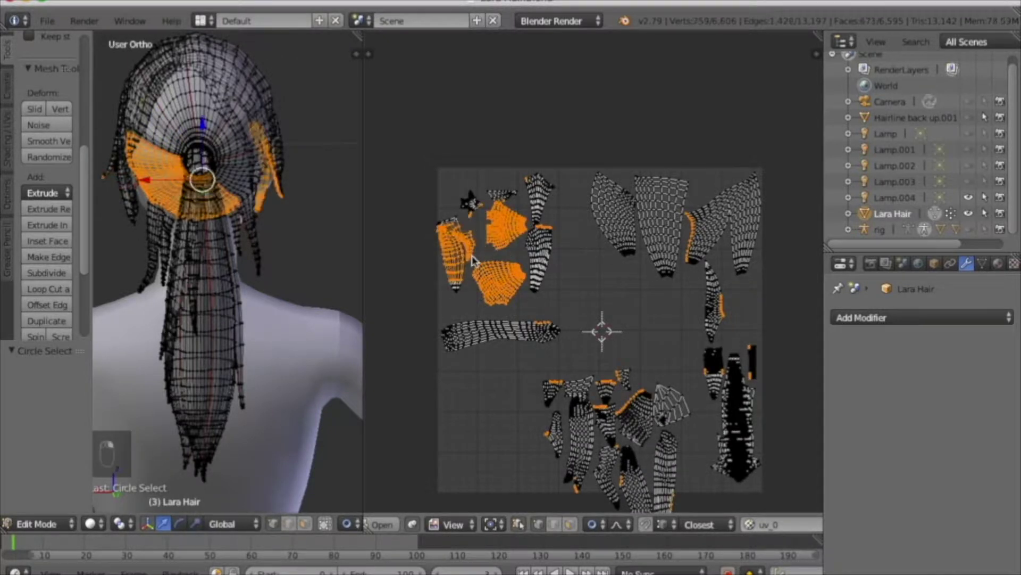
- Undo the side strand selection, add the fan-shaped island within the strand group, and inspect the selected islands on their own
key(super+z)
key(c)
key(super+z)
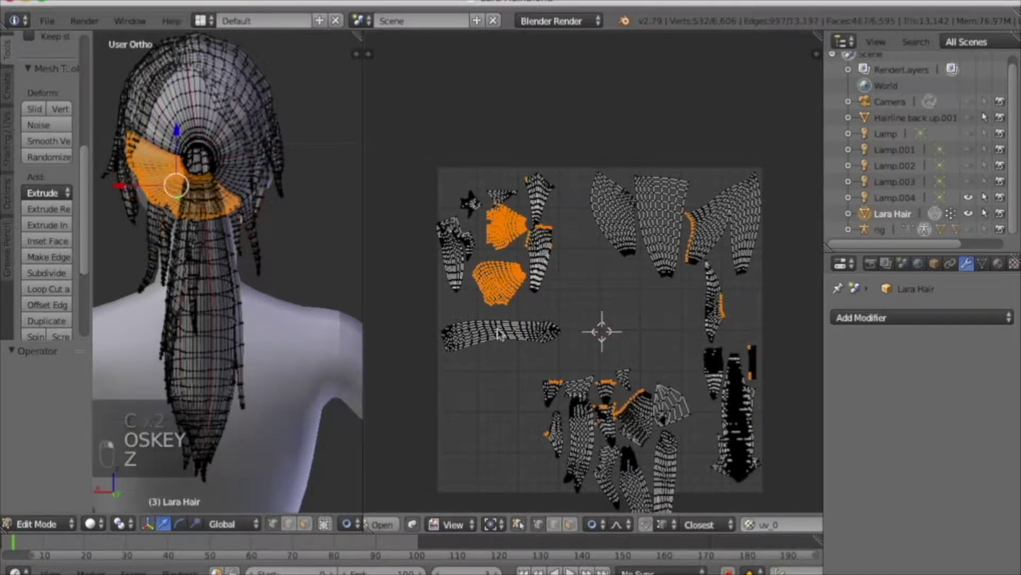
middle_drag(586, 340, 535, 247)
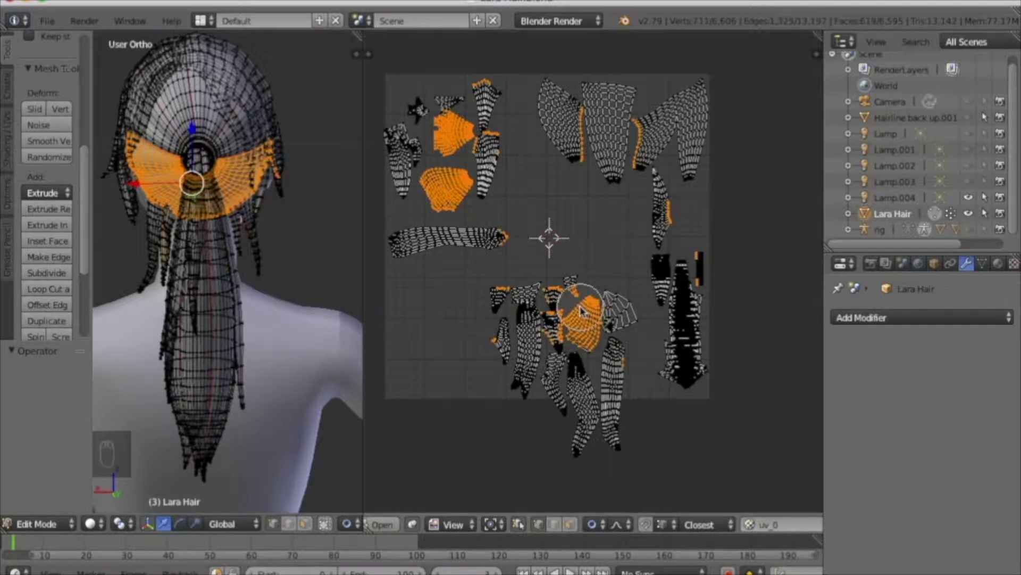
key(a)
key(a)
key(a)
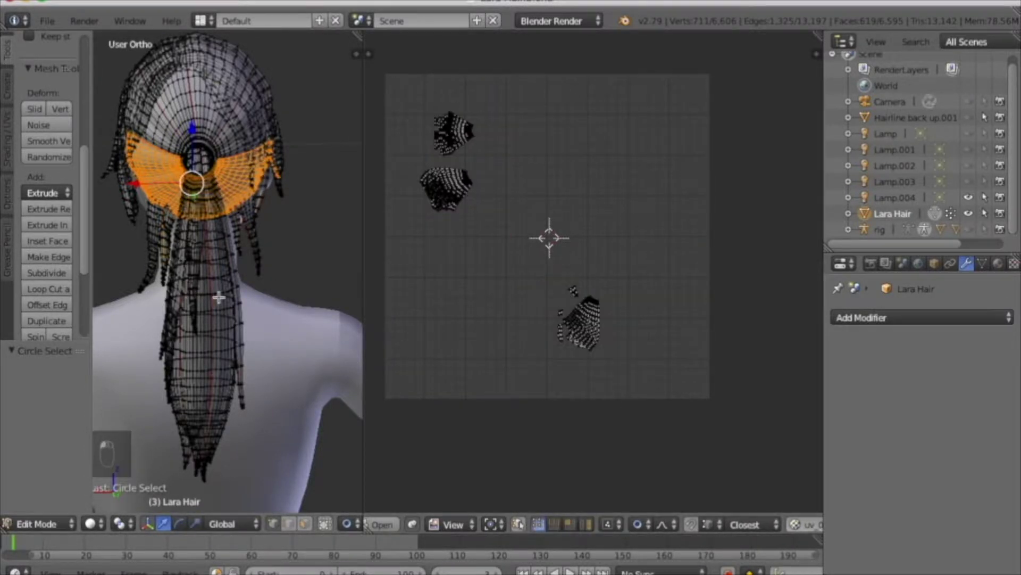
- Move the three fan-shaped islands from the back of the head into the space beneath the crown islands
key(g)
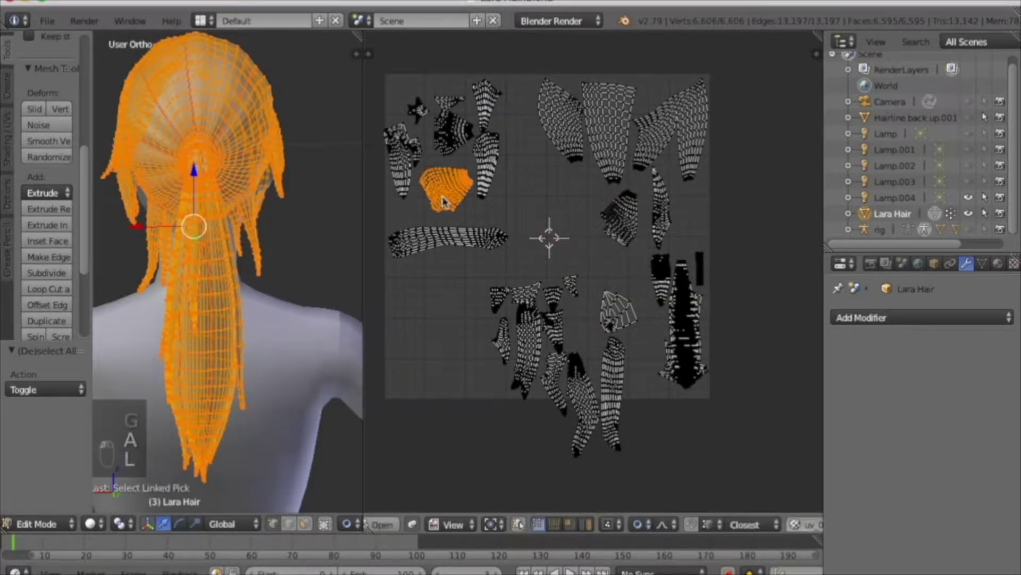
click(542, 203)
key(a)
key(l)
key(g)
click(529, 183)
key(a)
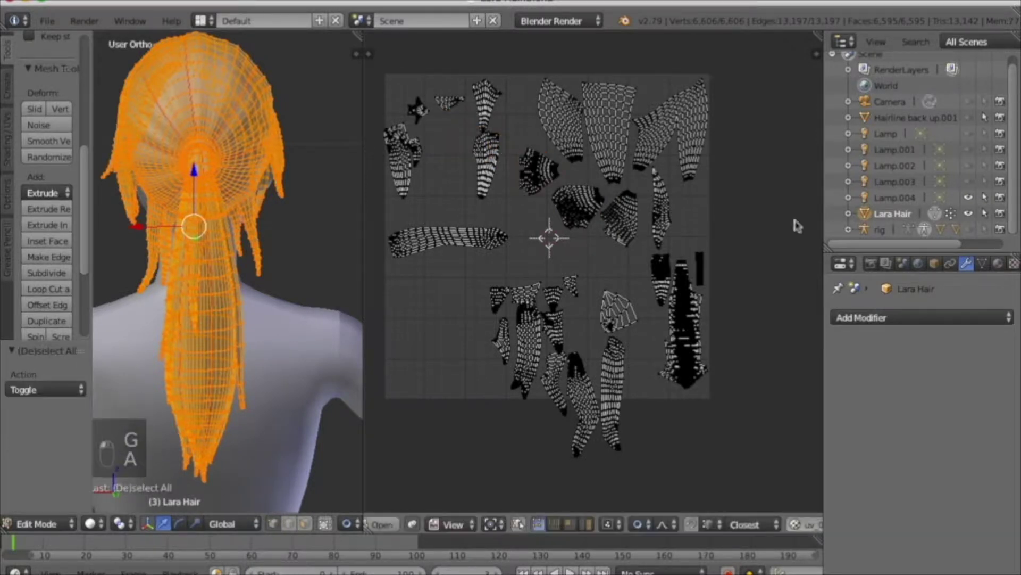
- Circle-select the long horizontal island with synced selection to check where it belongs on the hair
key(a)
key(a)
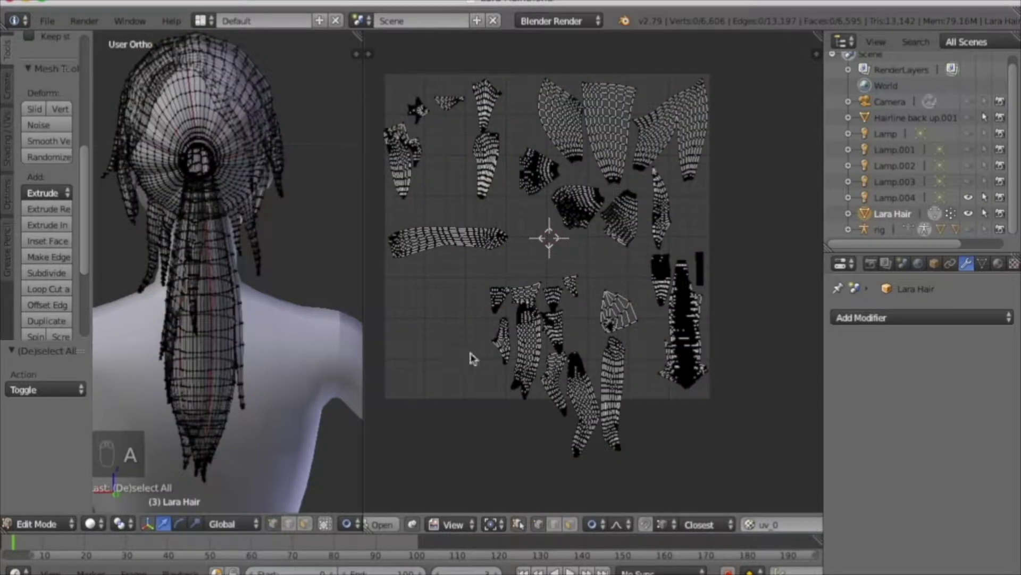
key(c)
drag(460, 238, 491, 248)
key(a)
key(a)
key(a)
key(a)
key(a)
- Move the remaining group of strand islands to the lower-left part of the UV space
key(b)
drag(481, 269, 638, 456)
key(g)
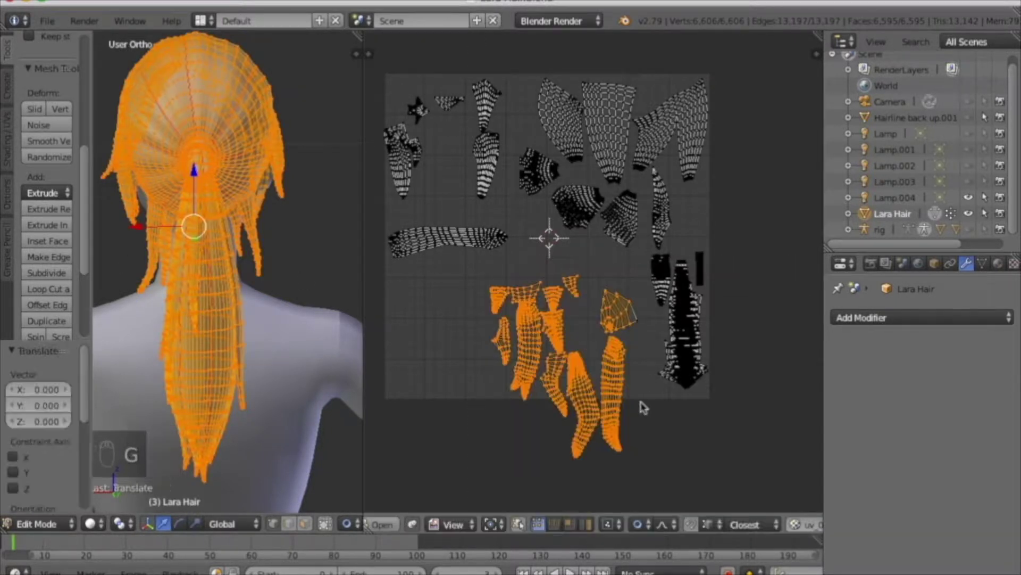
key(c)
key(g)
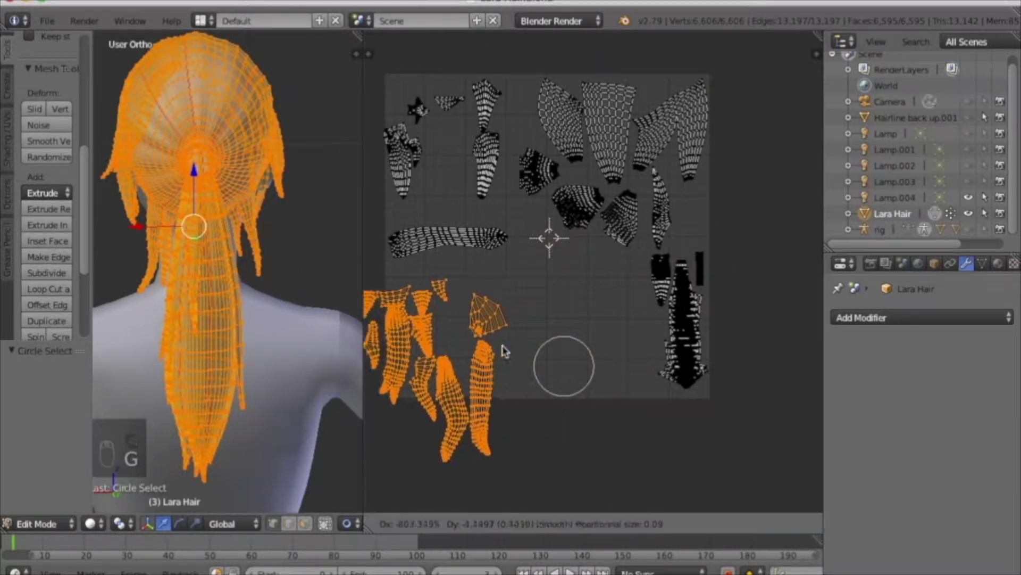
click(486, 330)
key(a)
- Rotate the long horizontal island 97.3° so it stands upright and move it near the ponytail stack
key(r)
click(455, 280)
key(g)
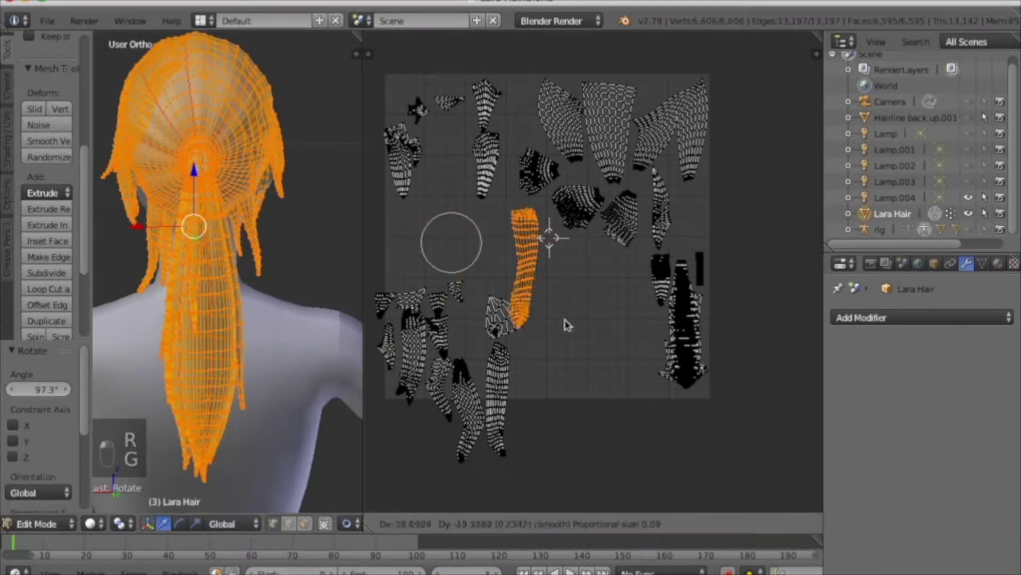
click(604, 350)
key(a)
- Move the two narrow islands into the gap between the upright long island and the ponytail stack
key(l)
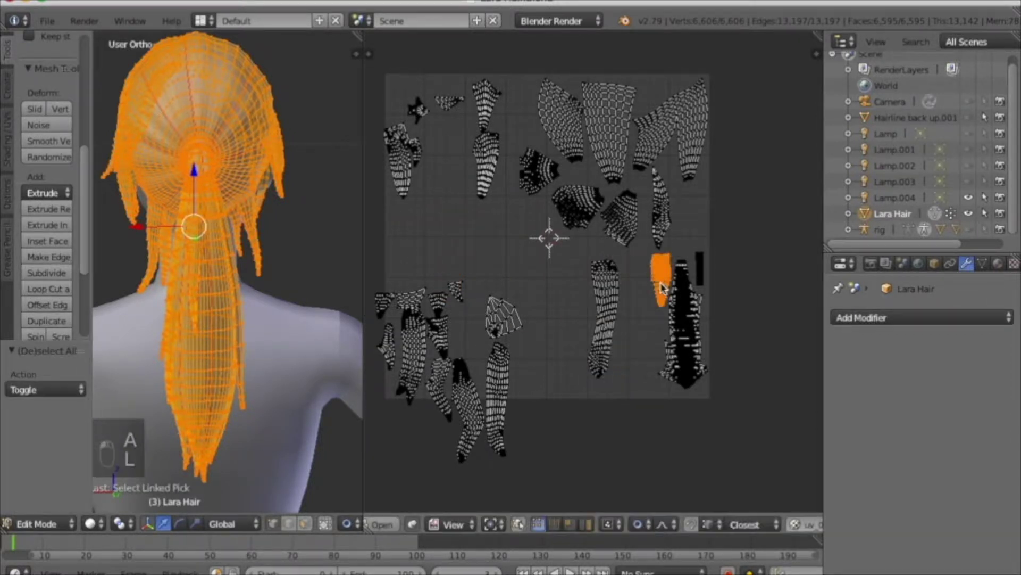
key(g)
click(634, 362)
key(a)
key(l)
key(g)
click(654, 299)
key(a)
- Move the small strand islands below and line up the three fan-shaped islands in a row beneath the large scalp panels
key(k)
key(l)
key(g)
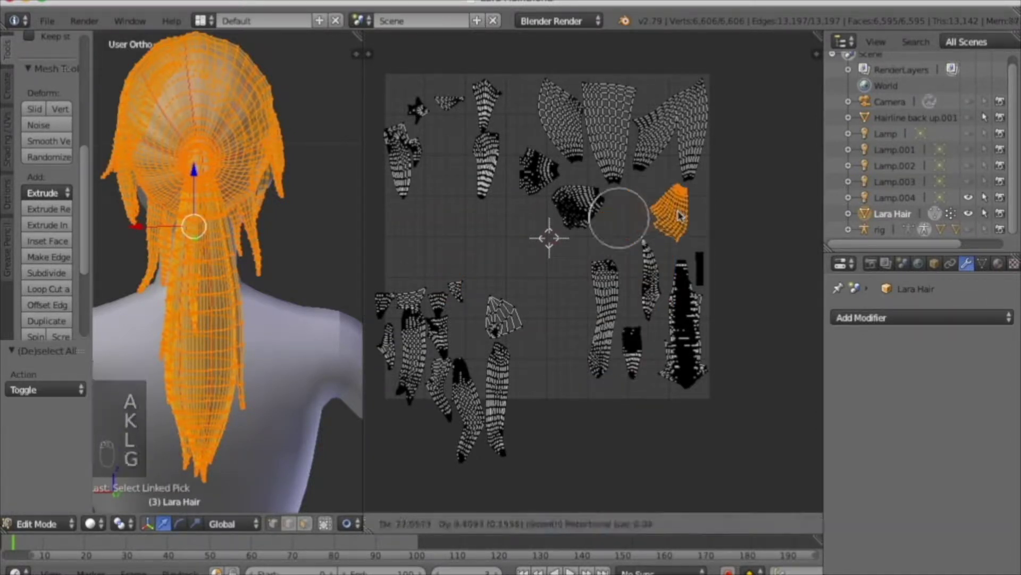
click(678, 216)
key(a)
key(l)
key(g)
click(617, 209)
key(a)
key(l)
key(g)
click(575, 200)
- Circle-select the tall strand island below the UV square with synced selection to check where it belongs on the hair
key(a)
key(a)
key(c)
mouse_move(503, 351)
mouse_down()
mouse_move(512, 410)
mouse_move(500, 453)
mouse_up()
key(Escape)
middle_drag(159, 245, 116, 243)
key(a)
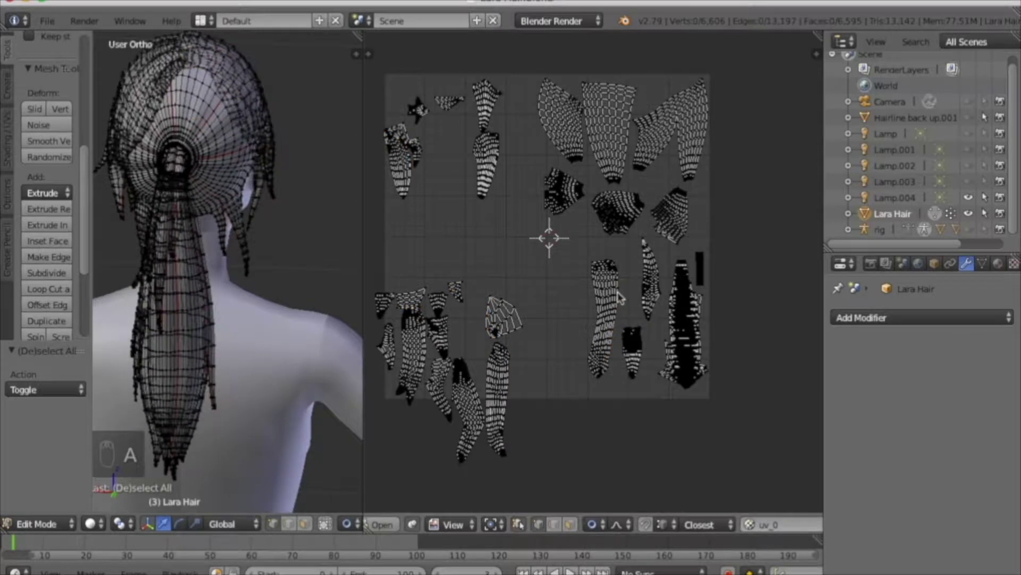
- Check where the short and long islands beside the ponytail stack sit on the hair using synced selection, and turn the sync off
drag(634, 333, 634, 358)
right_click(633, 358)
key(a)
key(c)
drag(598, 289, 597, 356)
right_click(596, 356)
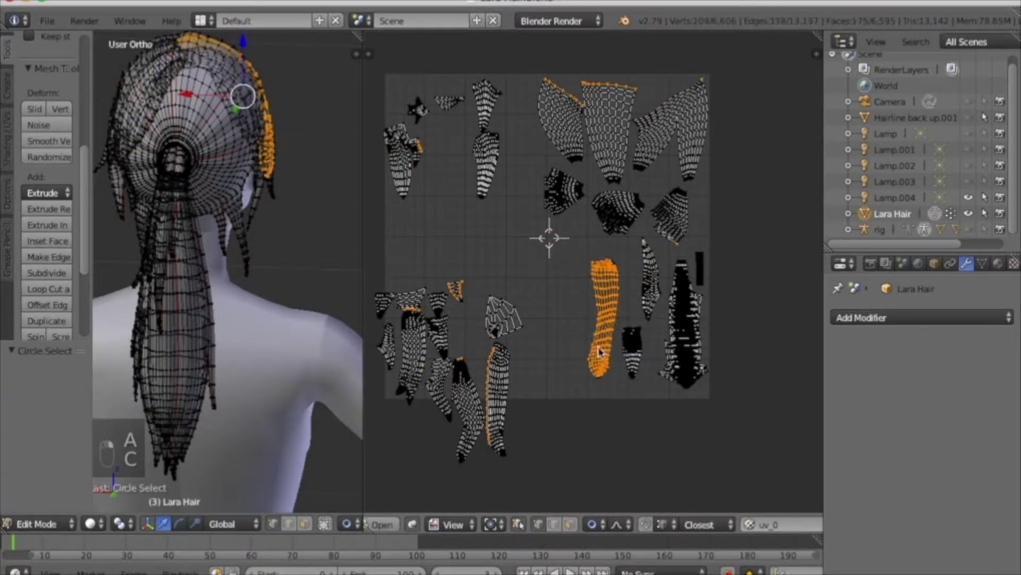
key(a)
click(519, 524)
- Move the two narrow islands away from the ponytail stack and place the long strand island directly beside the stack
key(a)
key(a)
key(b)
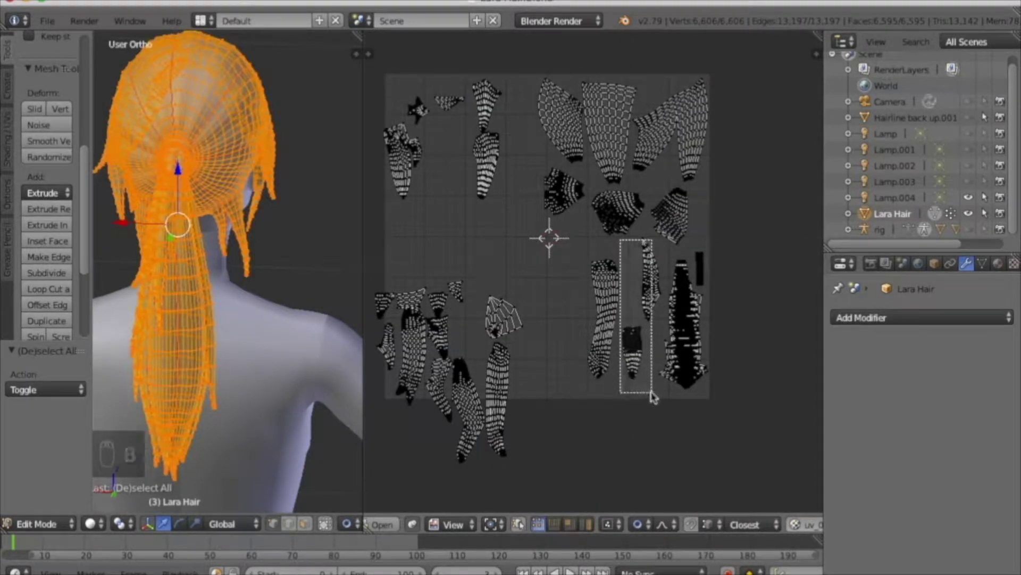
right_click(641, 314)
key(g)
click(593, 332)
key(a)
key(l)
key(g)
click(652, 329)
- Box-select the two narrow islands and move them close to the outer side of the long strand island
key(a)
key(b)
drag(536, 236, 583, 387)
key(g)
click(611, 362)
key(a)
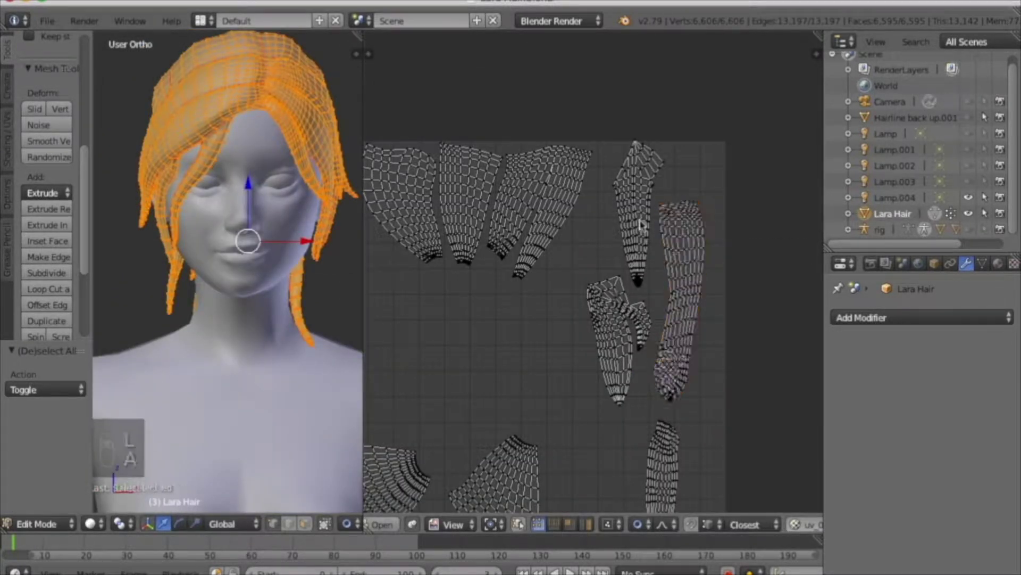
- Move the narrow tapered island beside the scalp panels, and scale the branched island to 0.658 and move it next to it
key(l)
key(g)
click(650, 209)
key(a)
key(s)
click(627, 351)
key(g)
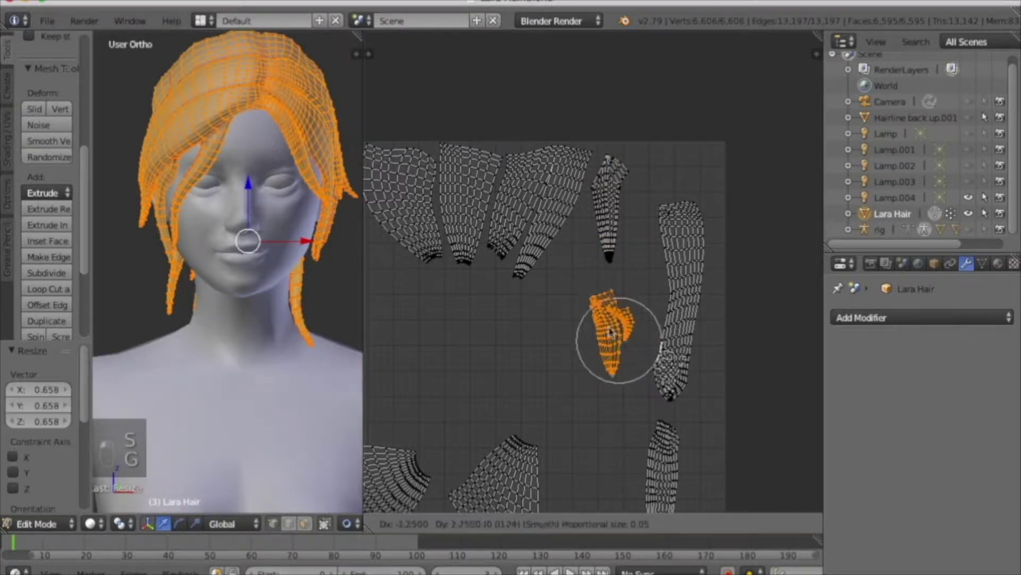
- Scale down the long strand island and place it with the neighbouring long strip at the end of the upper island row
key(super+z)
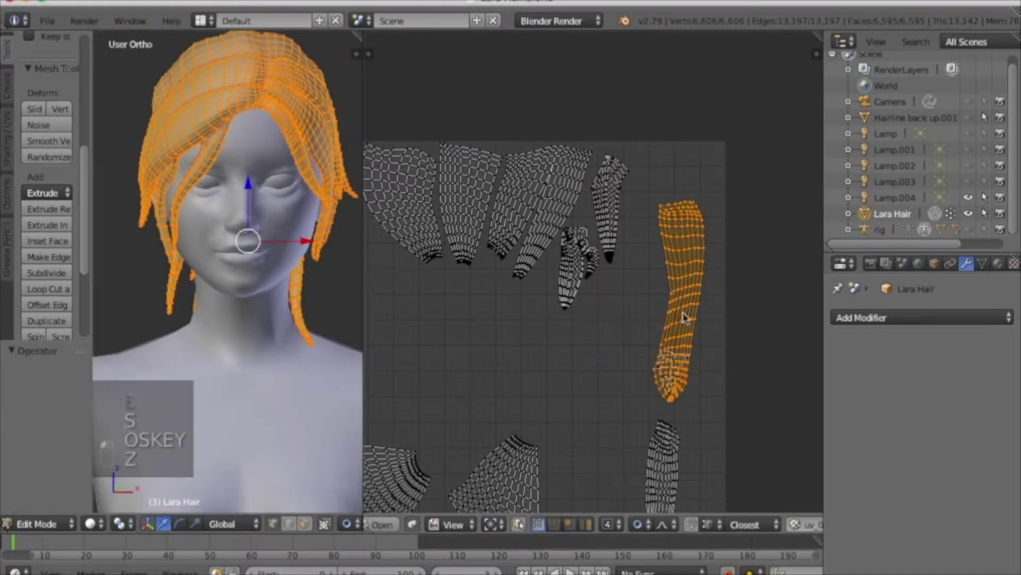
key(c)
key(s)
click(690, 376)
key(g)
click(656, 289)
key(l)
key(g)
click(707, 200)
- Circle-select the strand islands below the fans with synced selection to check where they belong on the hair
scroll(665, 229, down, 2)
middle_drag(543, 347, 626, 264)
scroll(627, 266, down, 2)
scroll(624, 436, up, 2)
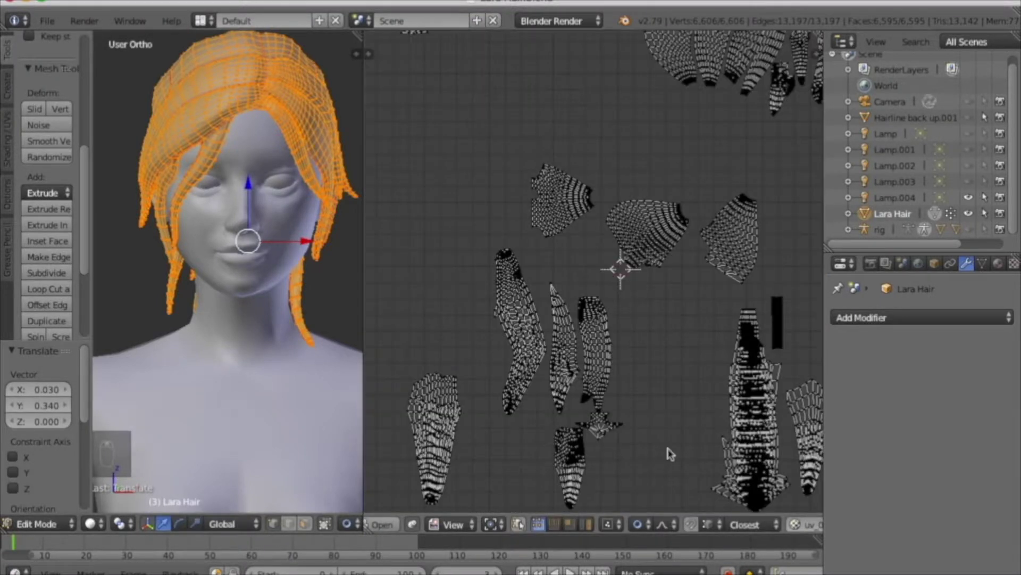
click(518, 524)
key(a)
key(c)
drag(509, 294, 572, 458)
mouse_move(298, 343)
middle_down()
mouse_move(167, 343)
mouse_move(298, 343)
middle_up()
key(a)
key(a)
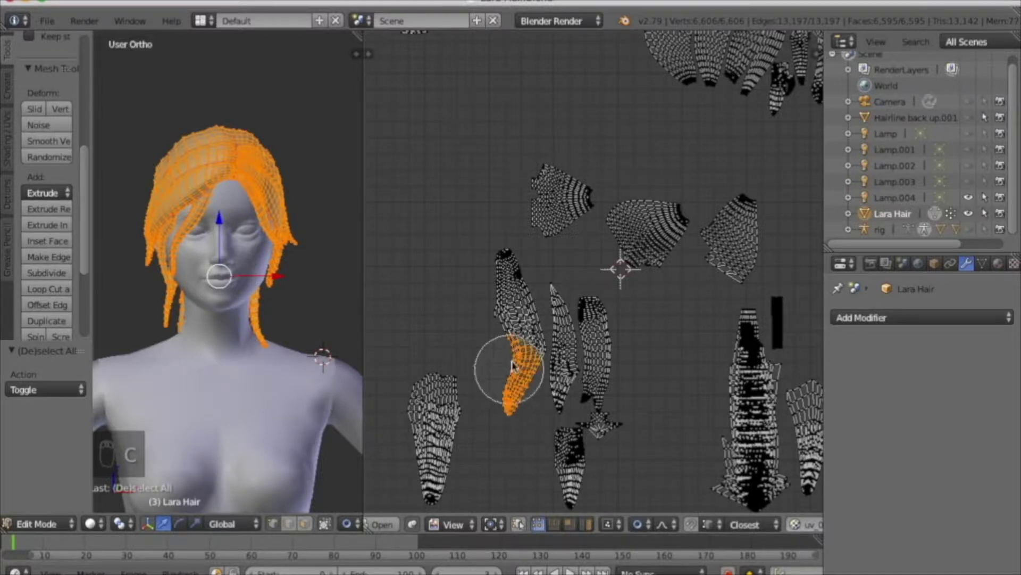
- Select the curved strand island and move it up to the upper edge of the UV space, near the scalp panels
drag(507, 380, 513, 272)
middle_drag(663, 160, 633, 248)
key(g)
click(586, 163)
key(super+z)
key(c)
key(g)
click(560, 250)
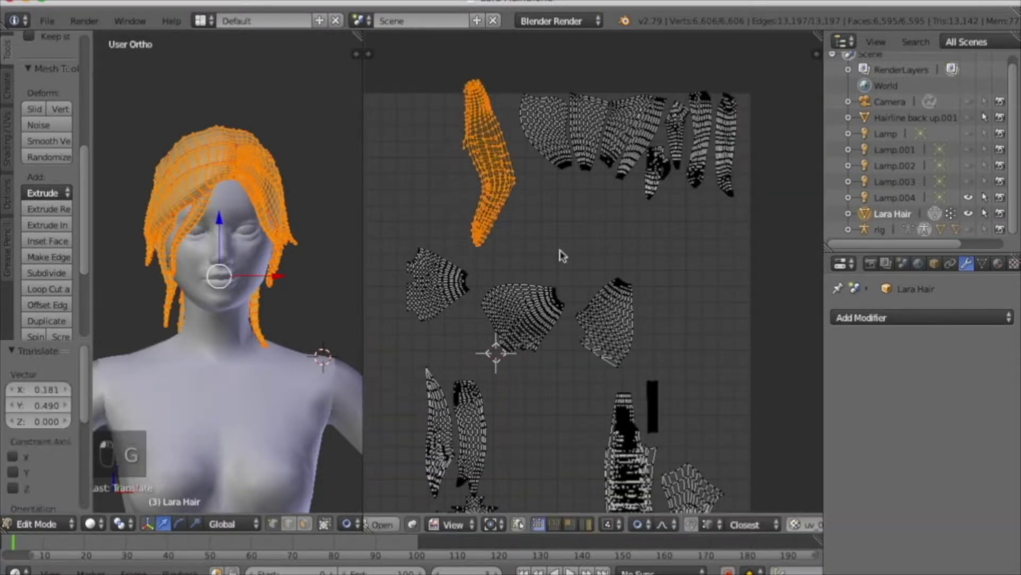
- Scale down the curved strand island and place it directly beside the first scalp panel
key(s)
click(533, 228)
key(g)
key(s)
click(536, 200)
key(g)
click(536, 195)
middle_drag(537, 195, 583, 125)
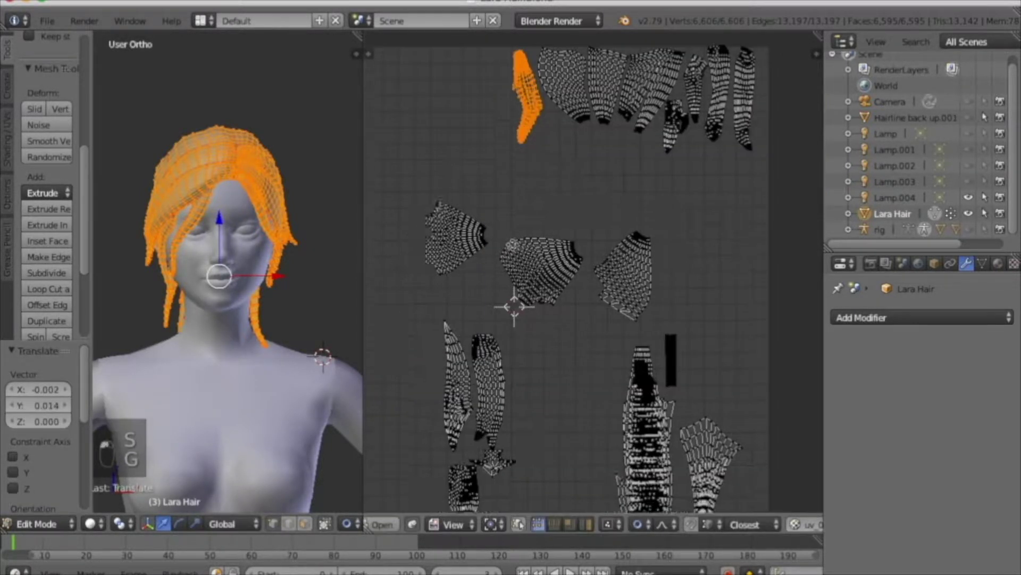
- Move the pointed leaf-shaped strand island up into the upper row beside the curved strand island
key(a)
key(l)
key(c)
key(g)
click(531, 92)
middle_drag(547, 161, 504, 325)
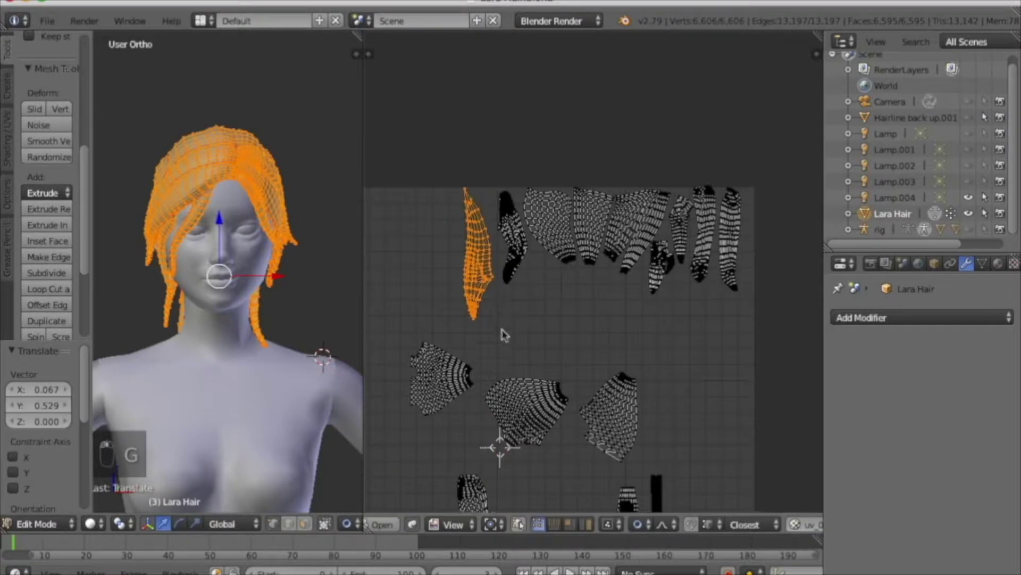
- Move the remaining narrow strand island up to the upper row and scale it down to match its neighbours
middle_drag(515, 285, 581, 103)
key(a)
key(l)
middle_drag(611, 266, 580, 376)
key(g)
click(529, 186)
key(s)
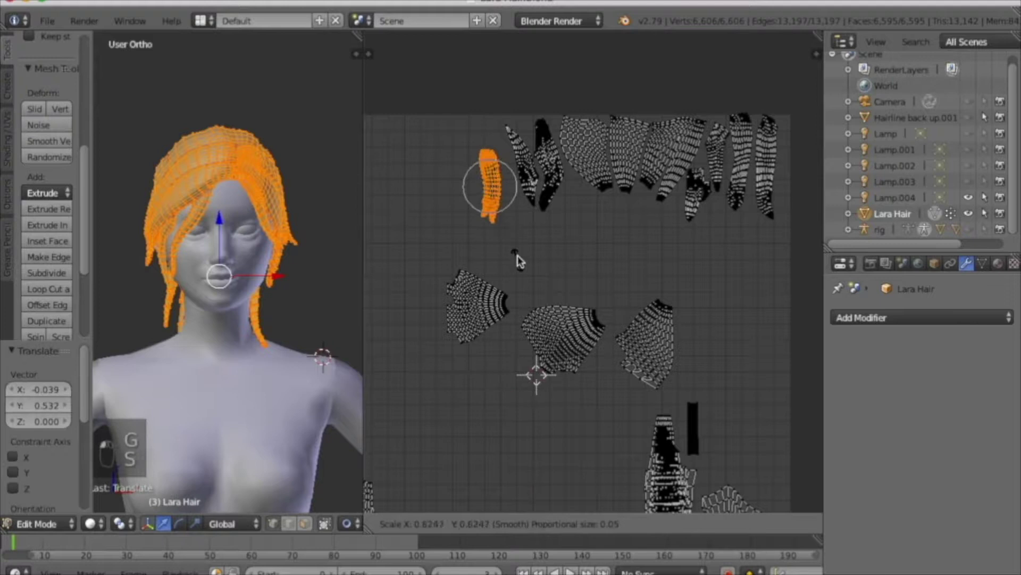
click(555, 244)
middle_drag(554, 243, 598, 81)
- Box-select the star-shaped island and the short tapered island and move them up near the upper row
key(a)
key(b)
drag(513, 333, 594, 457)
key(g)
click(481, 66)
middle_drag(491, 106, 446, 409)
key(a)
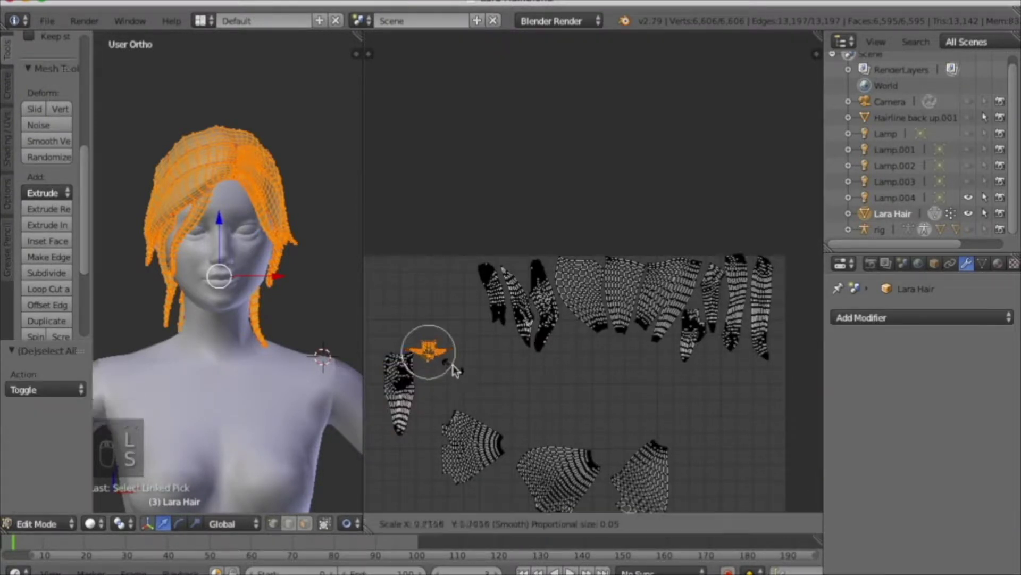
- Scale down and rotate the star-shaped island, fitting it into the gap between the upper strand islands
click(536, 282)
scroll(535, 282, up, 5)
key(r)
click(495, 346)
key(g)
click(519, 286)
scroll(518, 286, down, 5)
key(a)
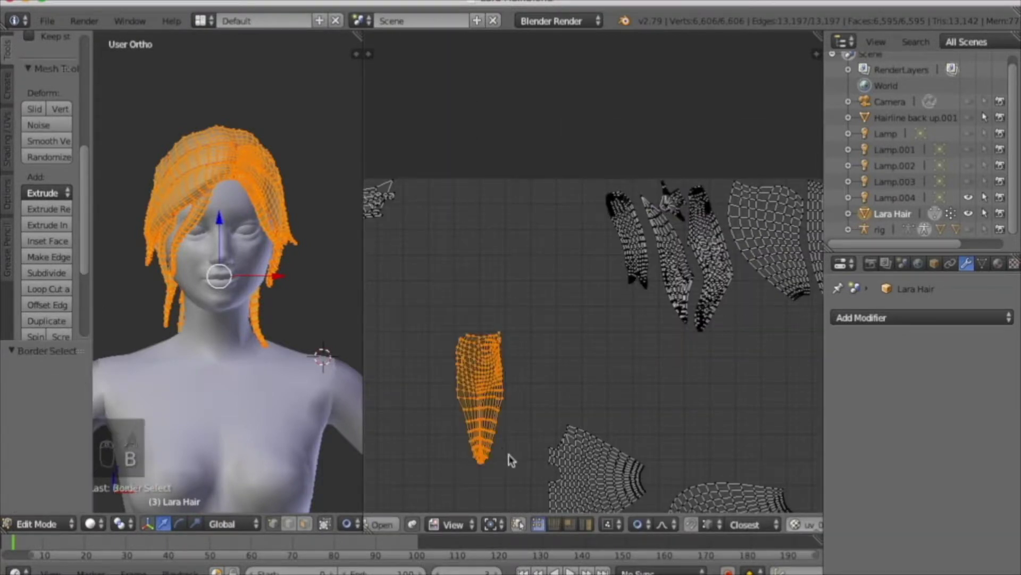
- Scale down the short tapered island and place it at the outer end of the upper strand row
key(s)
click(495, 430)
key(g)
click(632, 289)
key(g)
click(633, 298)
key(a)
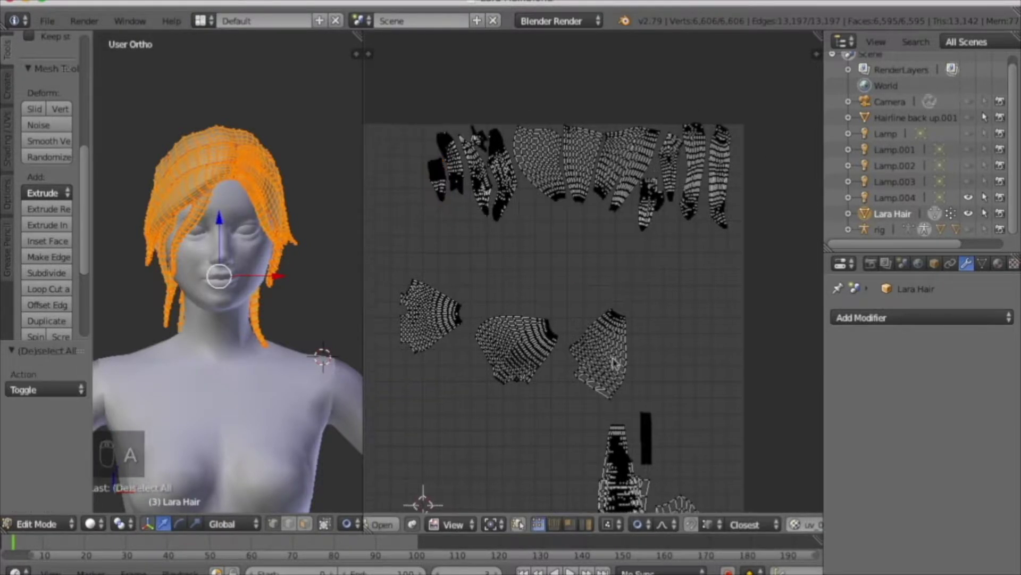
- Rotate and scale down two of the fan-shaped islands and place them side by side just beneath the scalp panels
key(l)
key(r)
click(637, 384)
key(g)
click(643, 316)
key(l)
key(s)
click(581, 383)
key(g)
- Rotate the remaining fan-shaped island, scale it to 0.519 and place it beside the other two fans beneath the scalp panels
key(a)
key(l)
key(r)
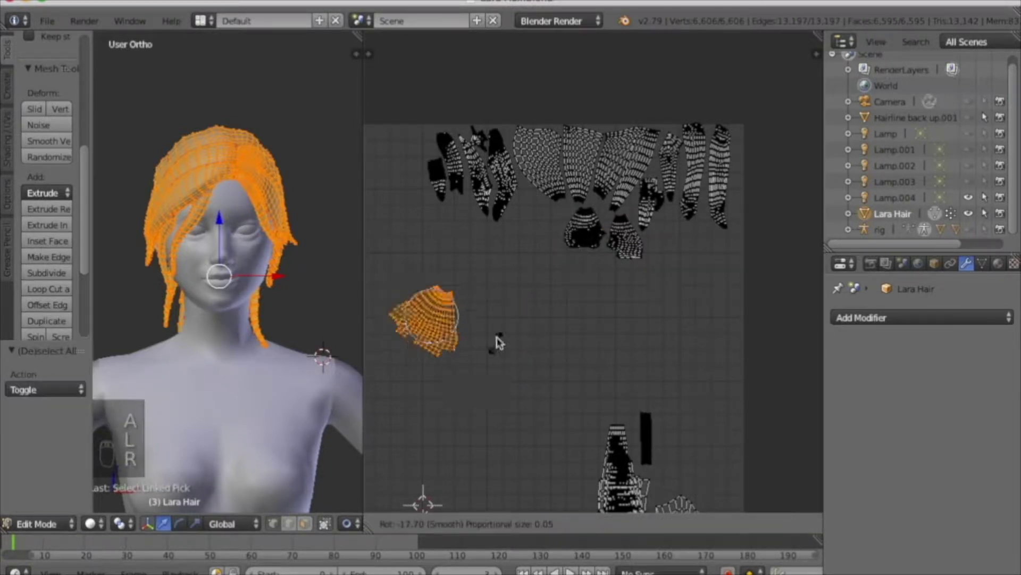
click(398, 320)
key(g)
click(538, 298)
key(s)
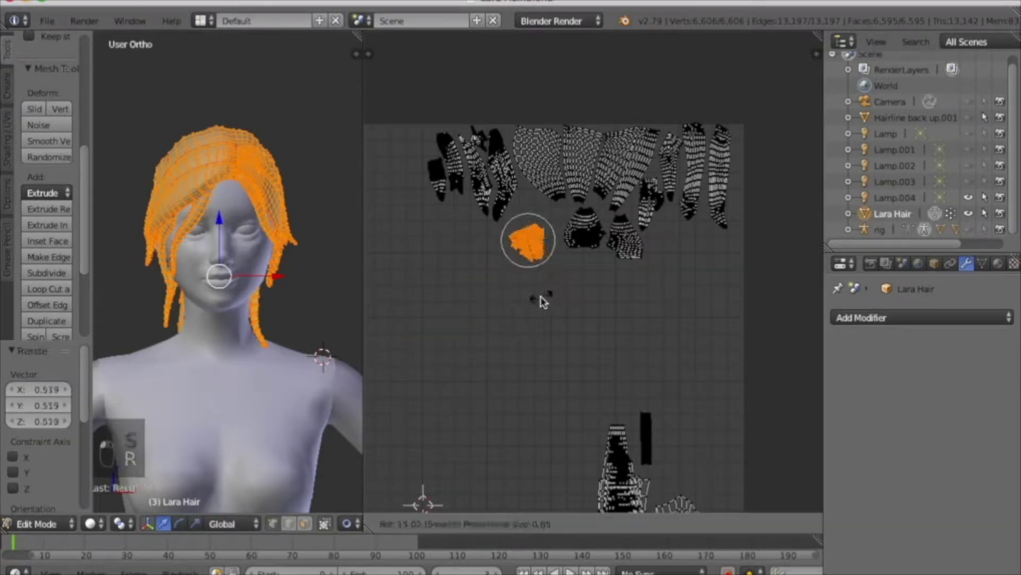
click(560, 276)
- Box-select the wide tapered strand island in the lower part of the layout and move it up beneath the curved strand island
middle_drag(670, 450, 636, 310)
middle_drag(547, 331, 687, 343)
key(a)
key(b)
drag(373, 341, 468, 503)
key(g)
click(683, 149)
middle_drag(683, 150, 581, 288)
key(g)
click(530, 299)
scroll(566, 236, up, 3)
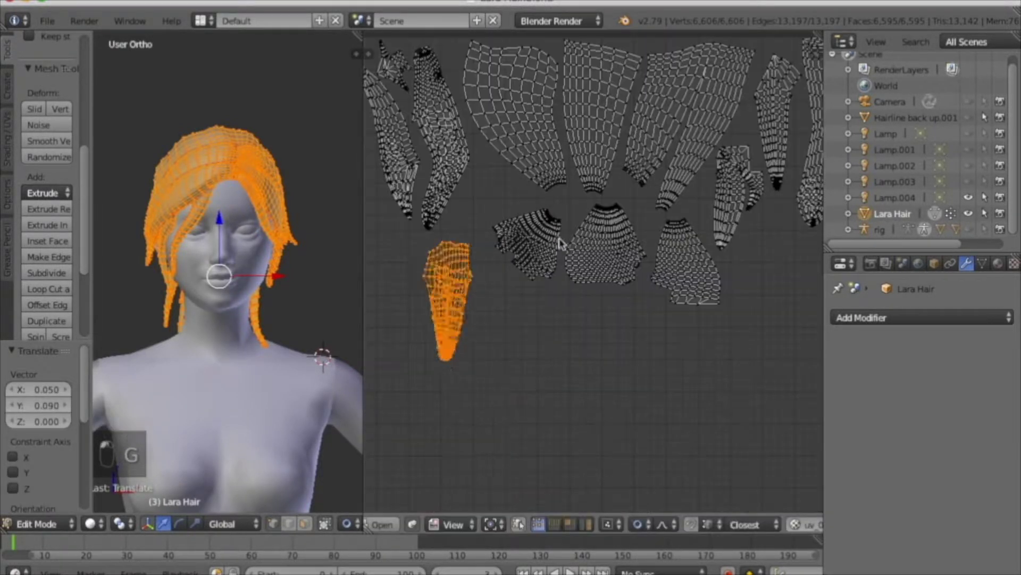
- Move one fan-shaped island closer to the scalp panels and rotate it to fit its gap
key(a)
key(l)
key(g)
click(508, 218)
key(r)
click(537, 221)
- Reposition the other two fan-shaped islands beneath the scalp panels and rotate the last one to fit
key(a)
key(g)
click(593, 256)
key(a)
key(l)
key(g)
click(657, 277)
key(r)
click(669, 273)
key(h)
key(alt+h)
- Box-select the wide tapered strand island, scale it down and place it beneath the fan-shaped islands
key(a)
key(b)
drag(412, 234, 479, 367)
key(s)
click(469, 347)
key(g)
click(538, 314)
- Bring the other tapered island up from the lower layout, scale it to 0.343 and place it beneath the strands beside the fans
scroll(585, 319, down, 2)
middle_drag(676, 448, 649, 242)
key(a)
middle_drag(719, 484, 665, 361)
right_click(689, 298)
middle_drag(689, 297, 694, 442)
key(g)
click(597, 94)
scroll(597, 94, up, 4)
middle_drag(598, 93, 585, 203)
scroll(585, 205, down, 5)
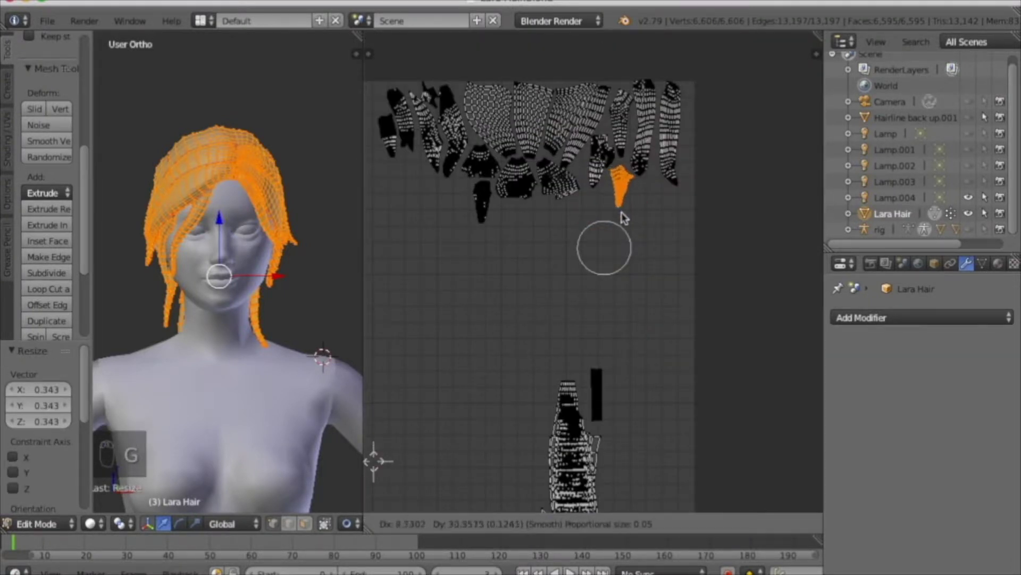
click(622, 217)
scroll(623, 217, up, 4)
key(s)
key(a)
- Box-select the narrow rectangular island, rotate it diagonally and place it beneath the outer left strands
scroll(633, 277, down, 3)
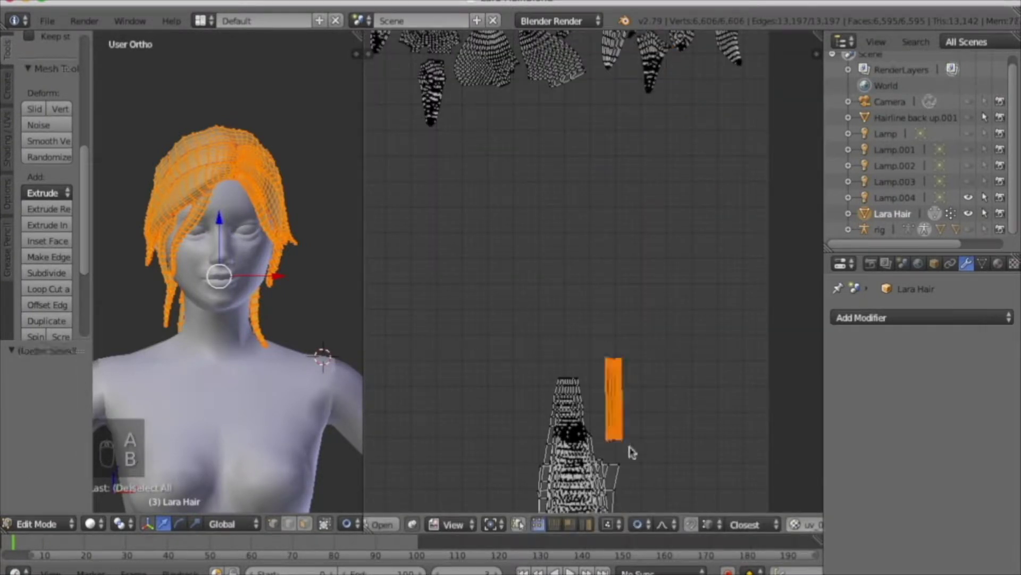
drag(632, 452, 633, 453)
scroll(616, 468, down, 2)
key(g)
key(r)
click(411, 224)
key(a)
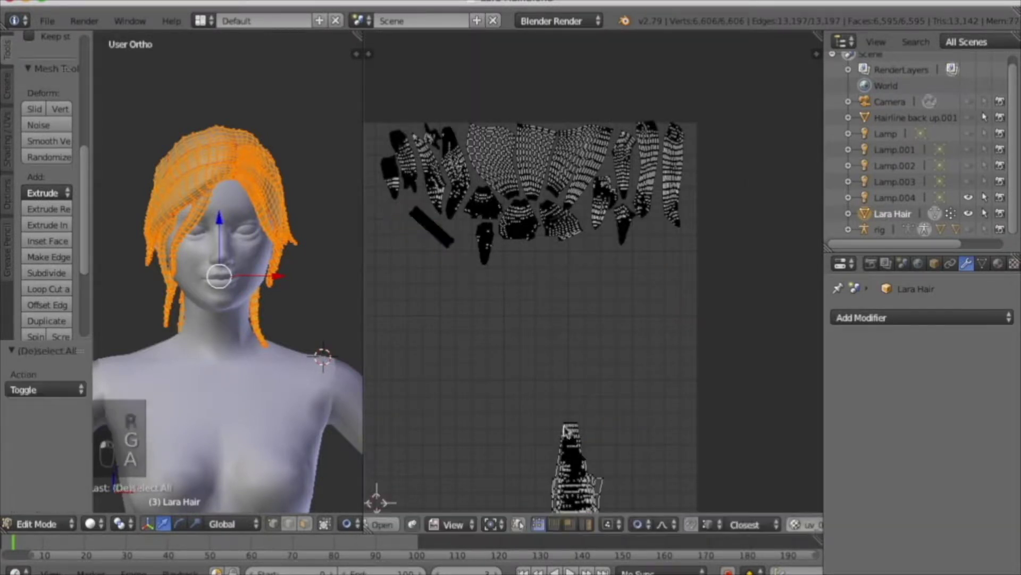
- Box-select the large ponytail island, rotate it horizontally, scale it down and place it beneath the fan-shaped islands
middle_drag(553, 397, 523, 234)
key(b)
drag(483, 240, 590, 560)
key(r)
click(495, 393)
key(g)
click(612, 237)
key(s)
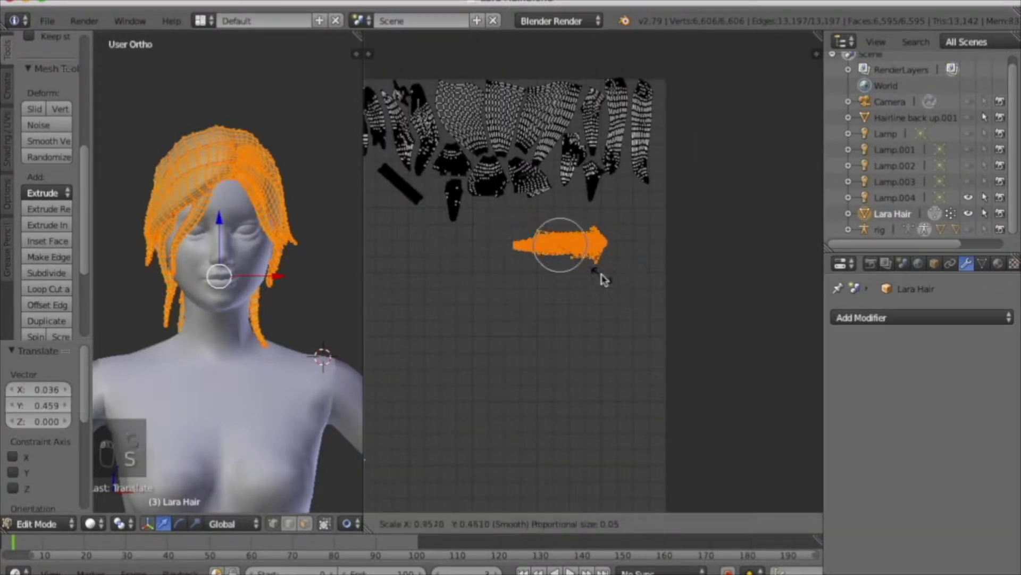
click(599, 261)
middle_drag(599, 260, 696, 297)
scroll(646, 372, down, 2)
key(a)
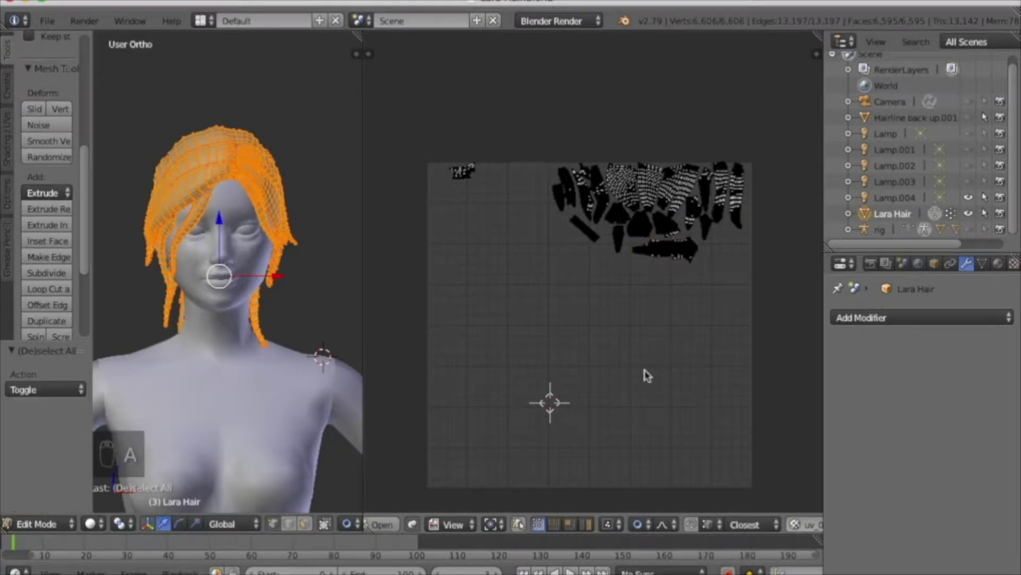
- Box-select the small island in the upper-left corner of the UV space, scale it to 0.482 and place it over the scalp panel
scroll(646, 372, up, 2)
middle_drag(440, 201, 539, 209)
key(b)
drag(398, 130, 473, 186)
middle_drag(527, 239, 463, 241)
key(s)
click(433, 203)
key(g)
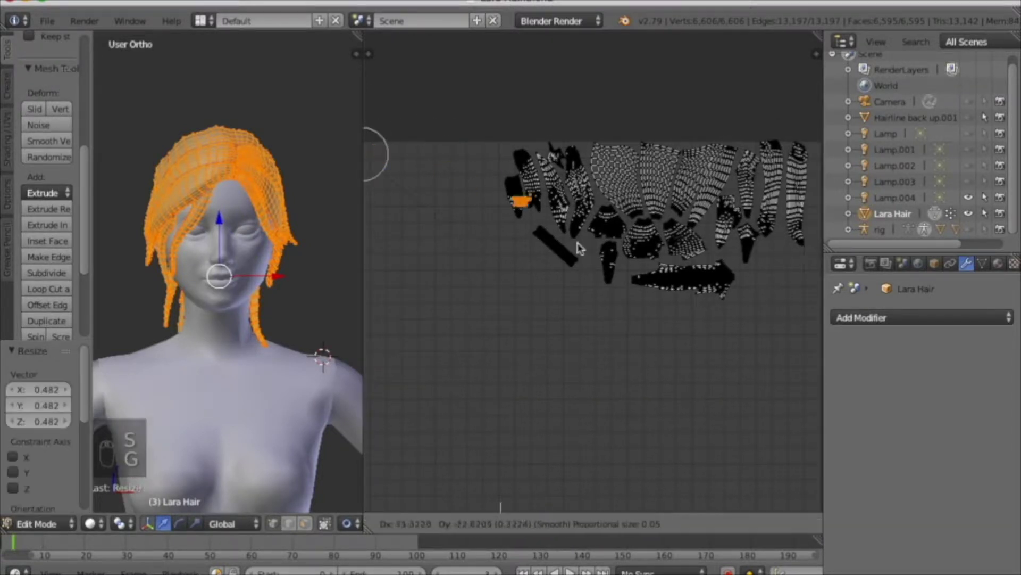
click(682, 207)
- Box-select all the packed hair islands and move them together into the upper-left part of the UV space
middle_drag(575, 315, 601, 306)
key(a)
key(b)
drag(478, 125, 740, 400)
middle_drag(576, 322, 605, 264)
key(g)
click(559, 327)
key(a)
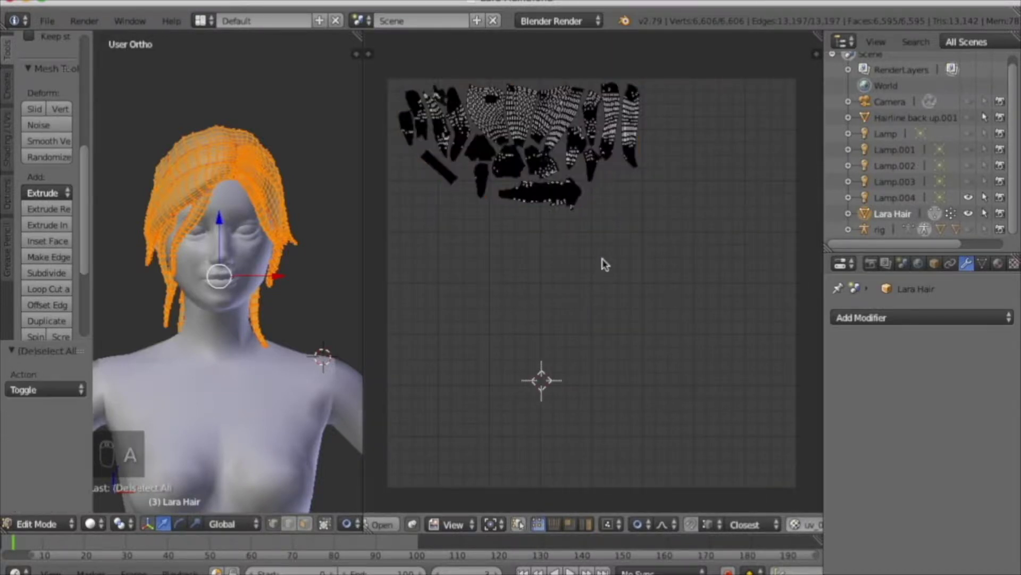
- Enlarge the 3D view, switch to Object Mode and join Hairline back up.001 with Lara Hair
middle_drag(511, 499, 546, 500)
drag(363, 348, 786, 351)
key(a)
scroll(548, 353, down, 3)
click(230, 526)
click(231, 508)
click(709, 243)
key(ctrl+j)
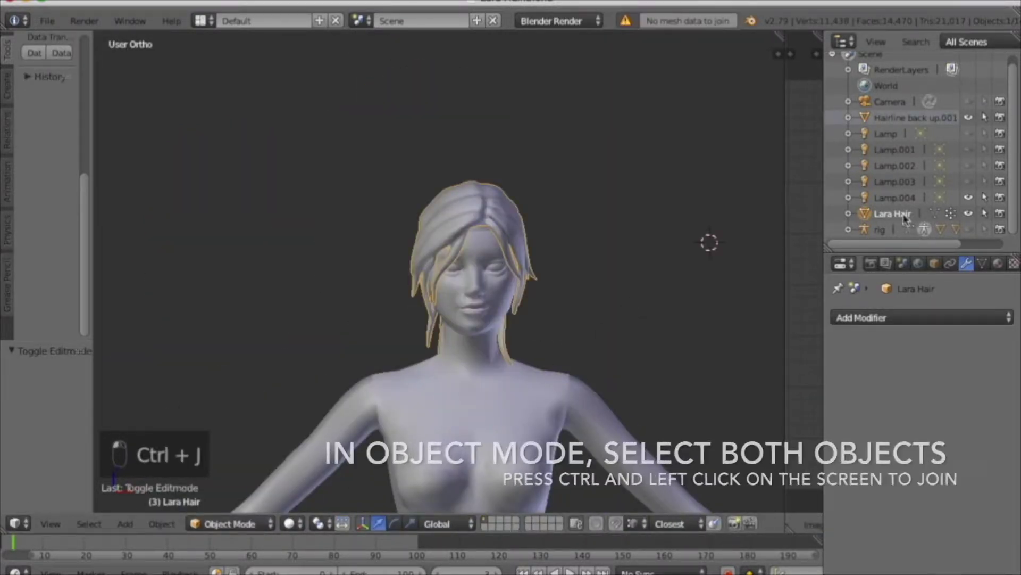
ctrl+click(904, 117)
key(ctrl+j)
- Return the joined Lara Hair mesh to Edit Mode and select all its geometry to show every UV island
scroll(634, 287, up, 5)
middle_drag(634, 288, 556, 246)
scroll(557, 246, up, 7)
scroll(554, 245, down, 9)
middle_drag(454, 314, 480, 331)
scroll(480, 330, down, 5)
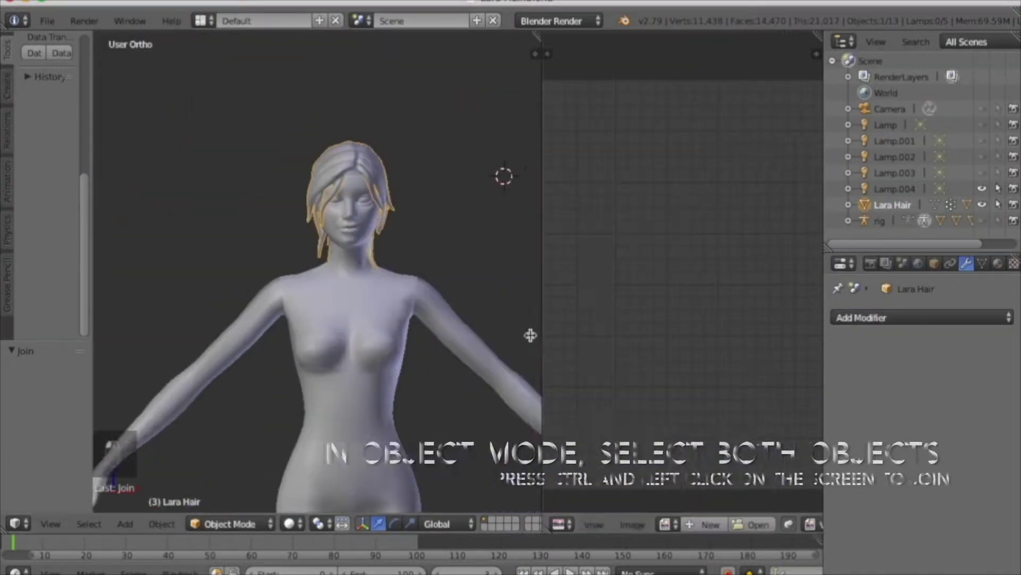
click(228, 524)
click(229, 485)
key(a)
scroll(644, 250, up, 6)
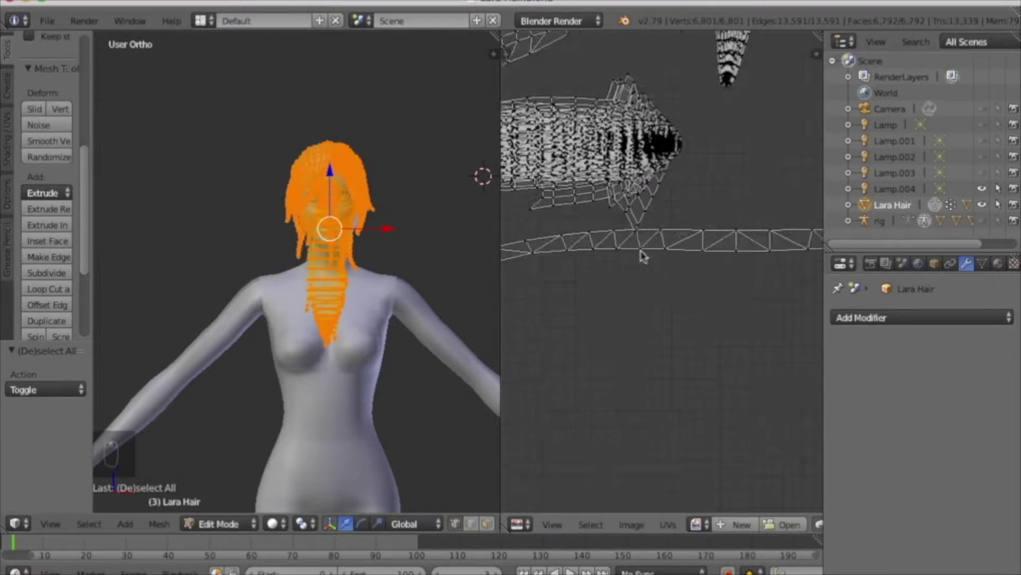
key(c)
key(a)
key(c)
click(623, 200)
key(g)
click(630, 208)
key(super+z)
- Disable proportional editing for the UV layout
scroll(650, 525, down, 10)
click(790, 524)
click(798, 504)
key(g)
key(a)
- Open FemaleTemplate.png as the background image behind the UV layout
scroll(665, 250, down, 9)
scroll(624, 245, up, 8)
scroll(671, 247, down, 11)
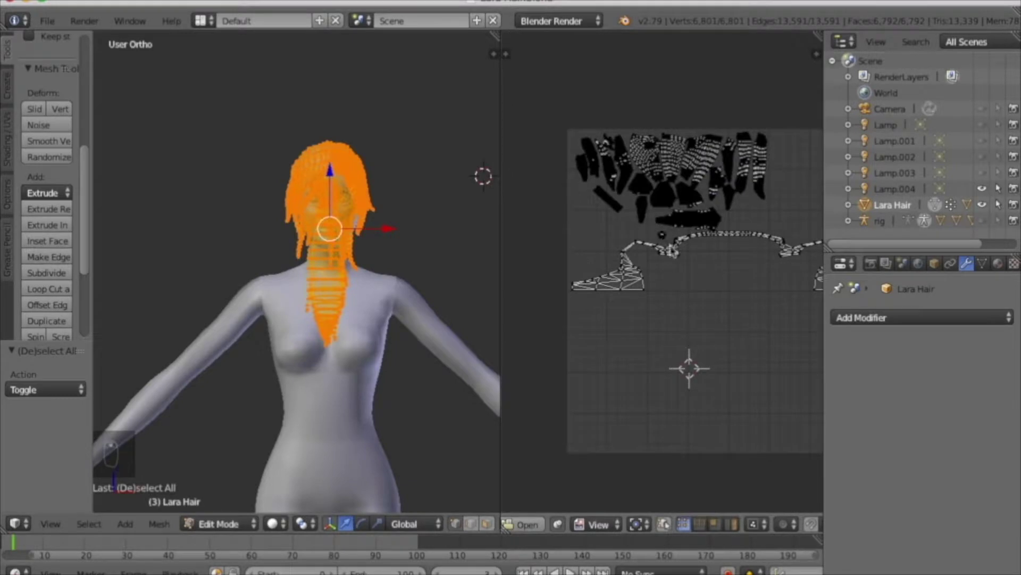
click(536, 526)
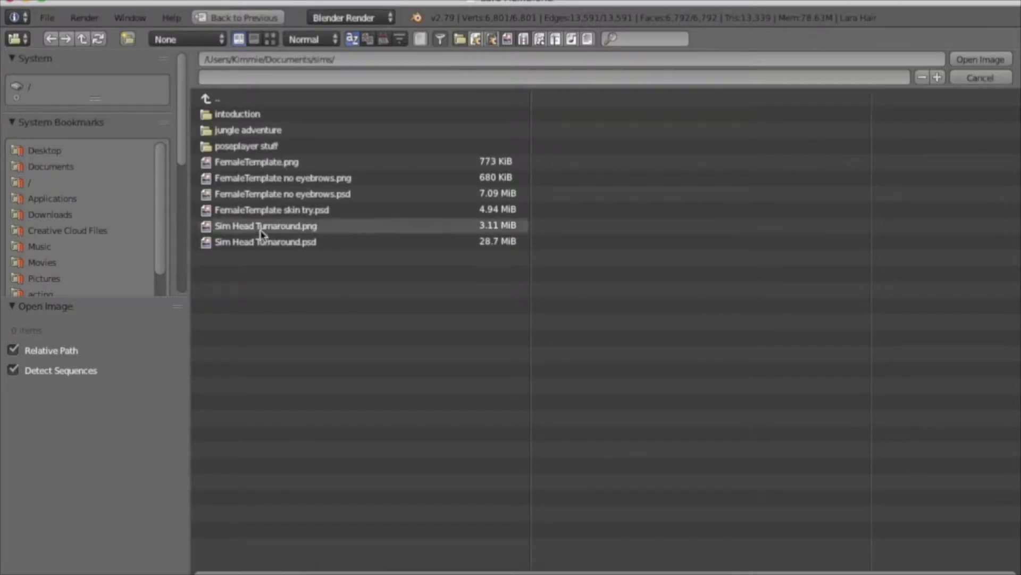
click(982, 59)
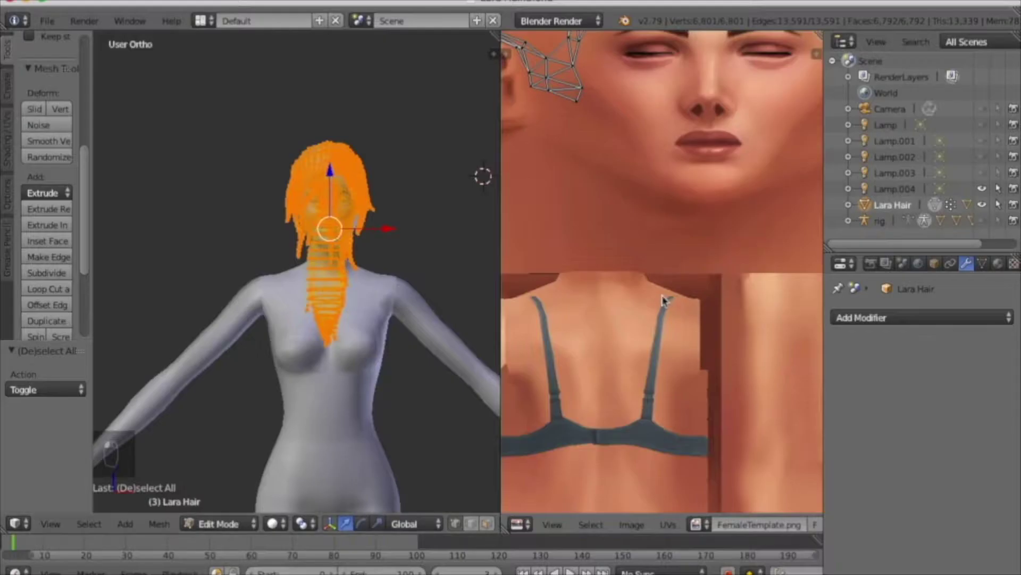
scroll(685, 264, down, 3)
scroll(748, 165, up, 5)
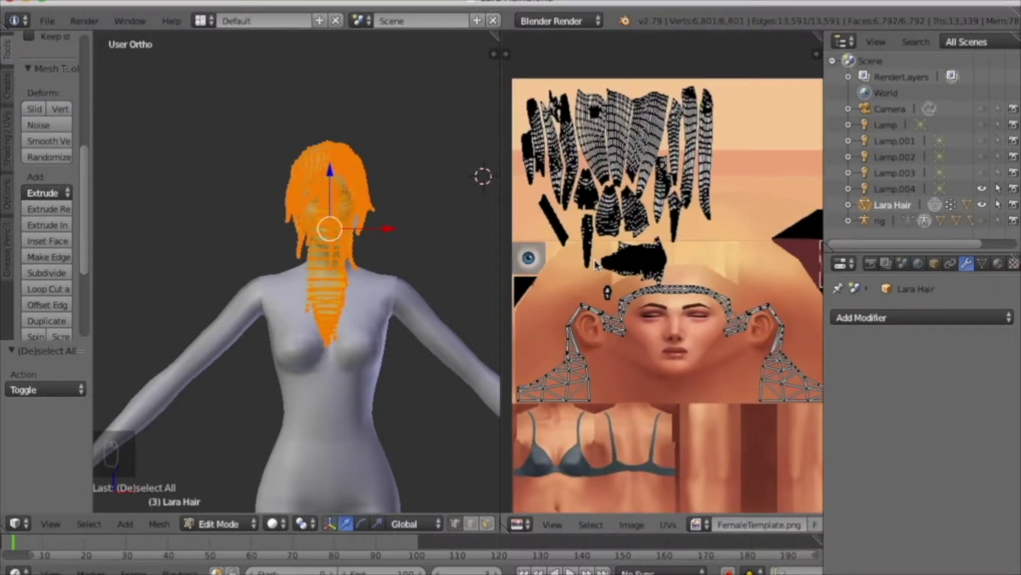
- Rotate the narrow rectangular island upright, shrink it and place it beneath the outer left strands
scroll(596, 264, up, 3)
scroll(591, 250, down, 1)
key(l)
click(601, 271)
key(r)
click(611, 269)
key(g)
click(630, 265)
key(a)
- Select the tapered strand island beneath the fans and scale it to 0.759
key(l)
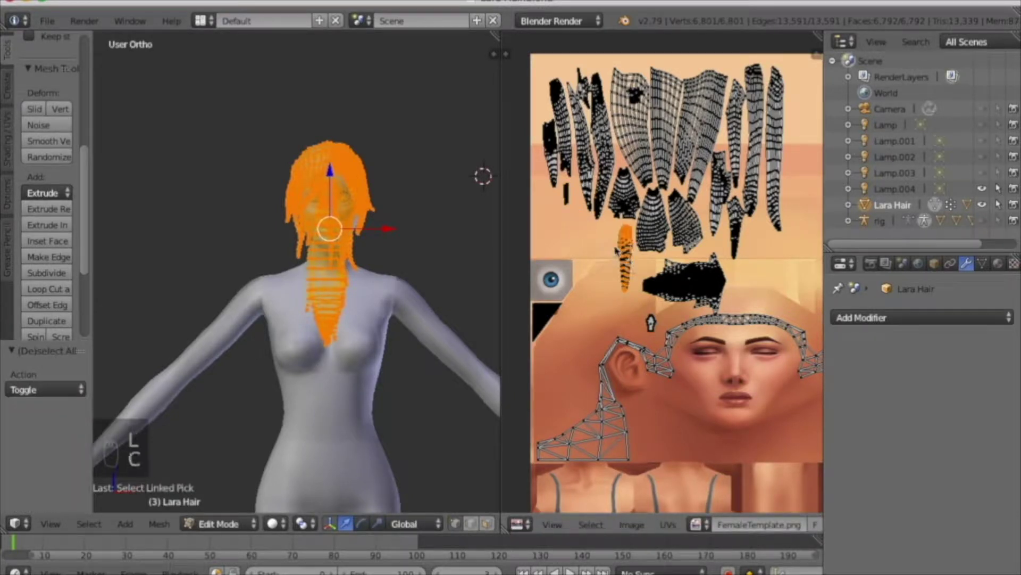
scroll(633, 265, up, 7)
key(c)
scroll(633, 193, down, 5)
scroll(607, 167, up, 4)
key(s)
click(651, 242)
scroll(652, 243, down, 4)
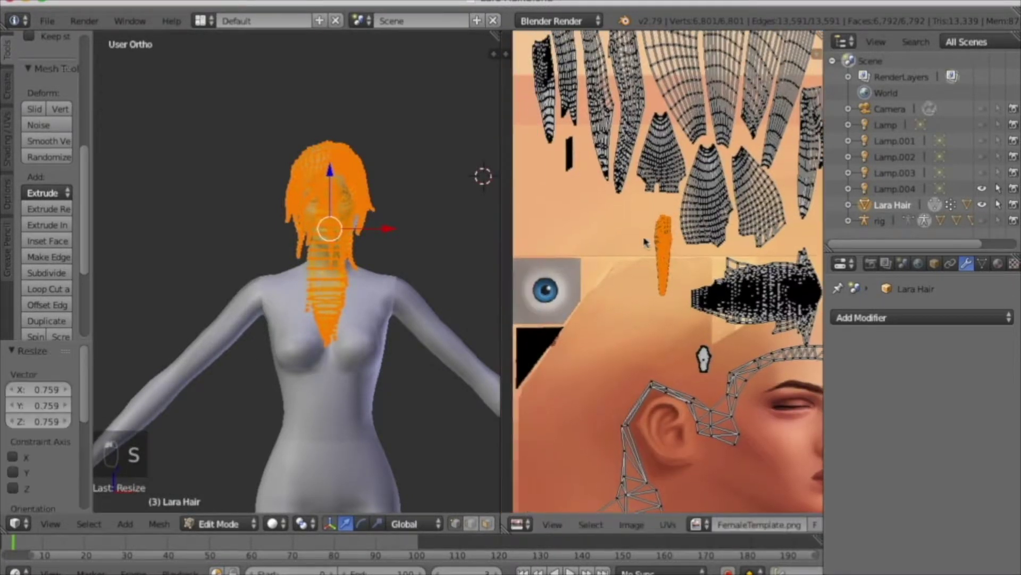
- Move the scaled tapered island beneath the outer left strands and rotate it to follow their slant
key(g)
click(569, 169)
key(r)
click(569, 182)
key(g)
click(576, 178)
- Nudge the small rectangular island up and outward to make room for the tapered island
key(a)
key(l)
key(g)
click(565, 149)
- Rotate the tapered island by 9.12° and tuck it between the rectangular island and the neighbouring strand
key(a)
key(r)
click(607, 226)
key(g)
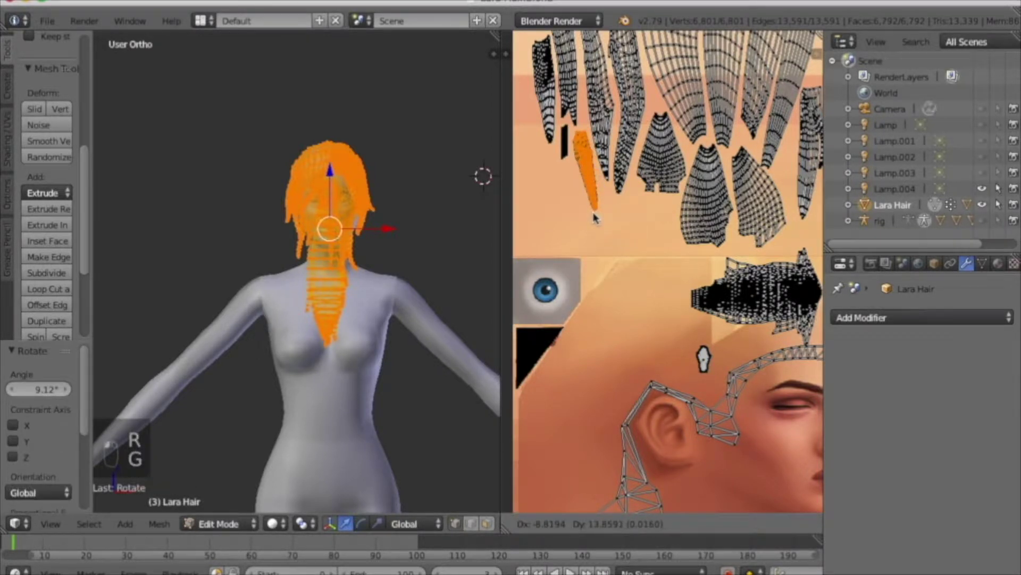
click(591, 250)
- Circle-select the small tapered island beneath the right-hand strands and move it up by 0.011
scroll(590, 250, down, 2)
scroll(702, 229, up, 2)
key(a)
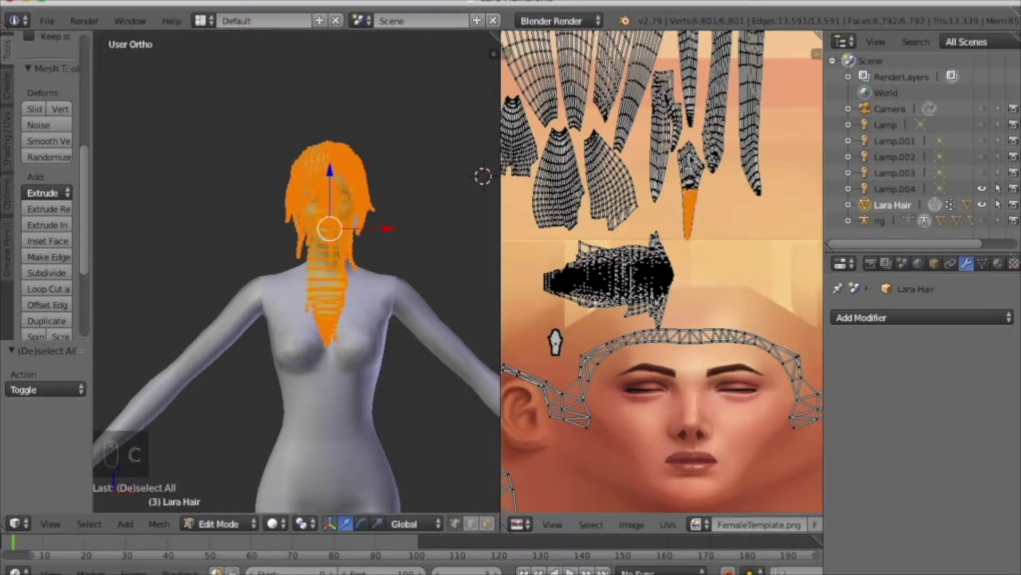
click(693, 233)
key(g)
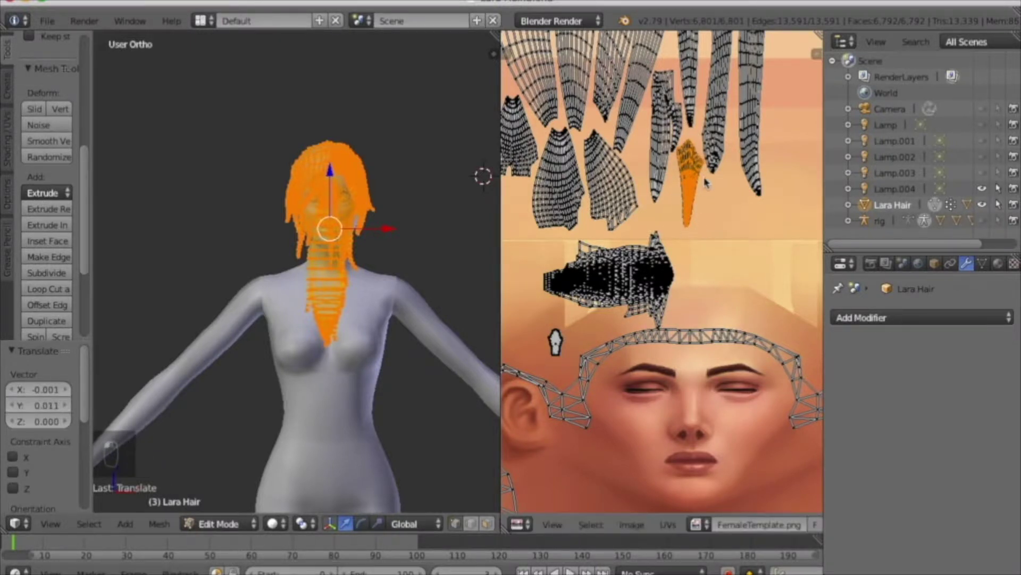
- Circle-select the dense hair cap island above the forehead and move it by -0.096 in X and -0.006 in Y
scroll(706, 182, down, 4)
scroll(669, 256, up, 5)
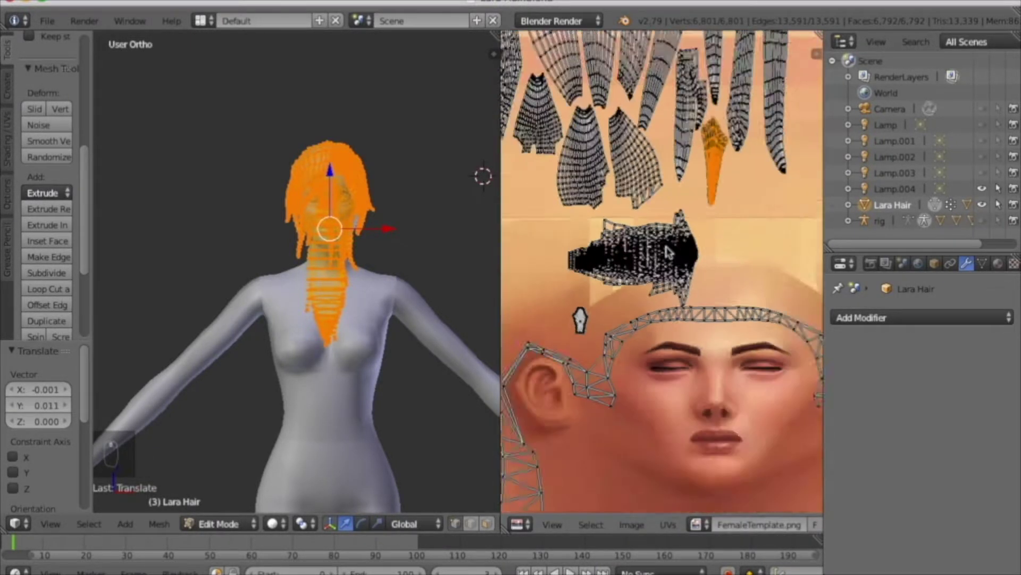
scroll(659, 246, down, 5)
key(a)
scroll(665, 255, up, 5)
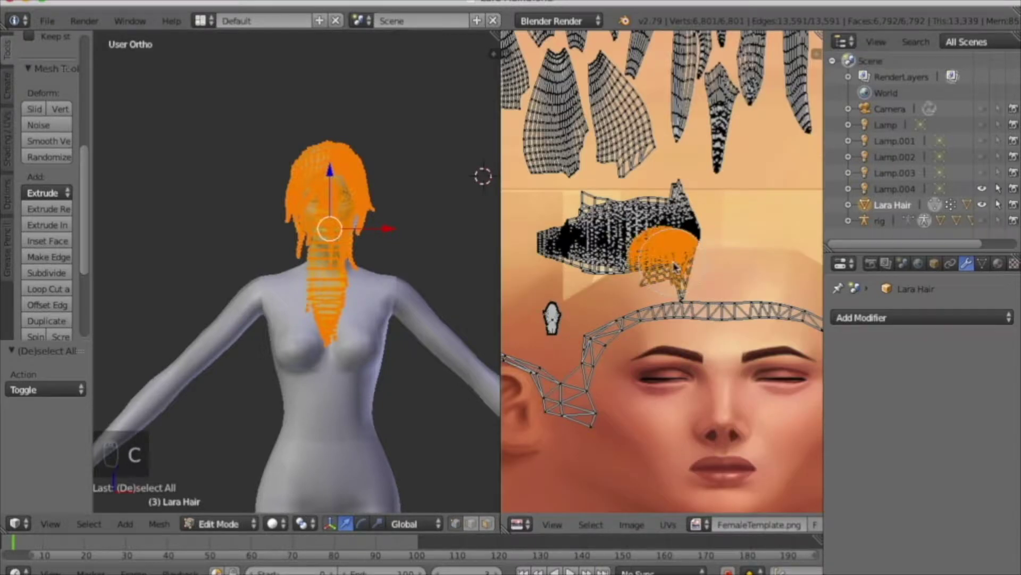
scroll(563, 242, up, 3)
key(c)
scroll(689, 304, down, 6)
key(g)
click(649, 249)
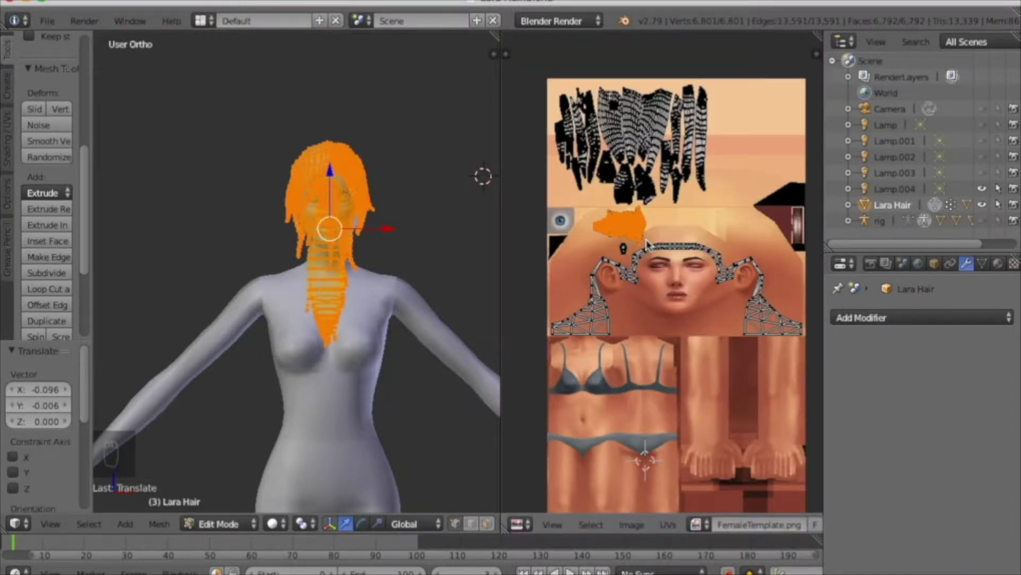
- Box-select all upper hair strand islands, move them by -0.012 in X and 0.028 in Y, and squash them slightly along Y
scroll(714, 225, up, 1)
middle_drag(634, 245, 666, 244)
key(a)
key(b)
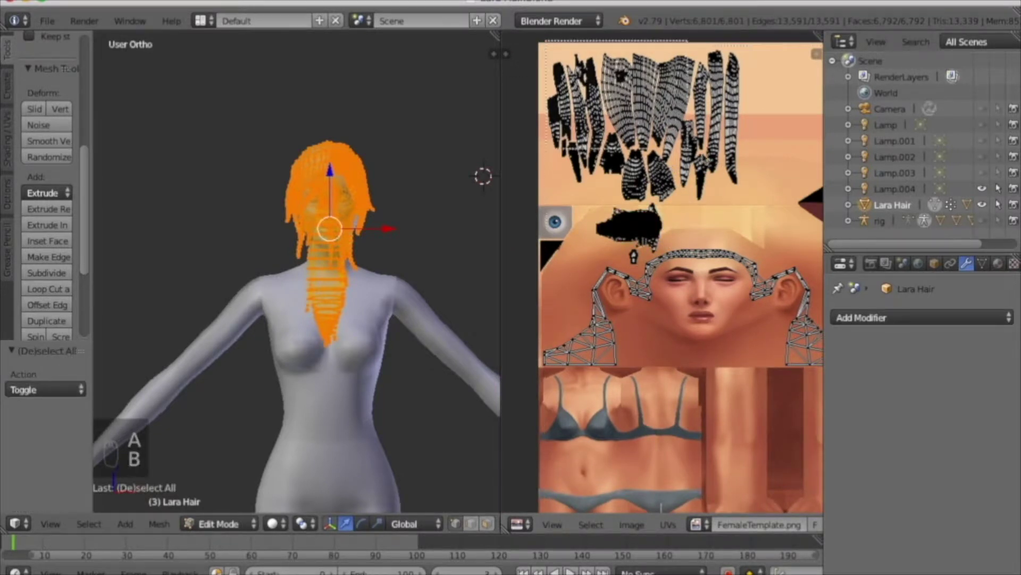
drag(542, 40, 774, 203)
scroll(677, 204, down, 1)
key(g)
click(688, 205)
key(s)
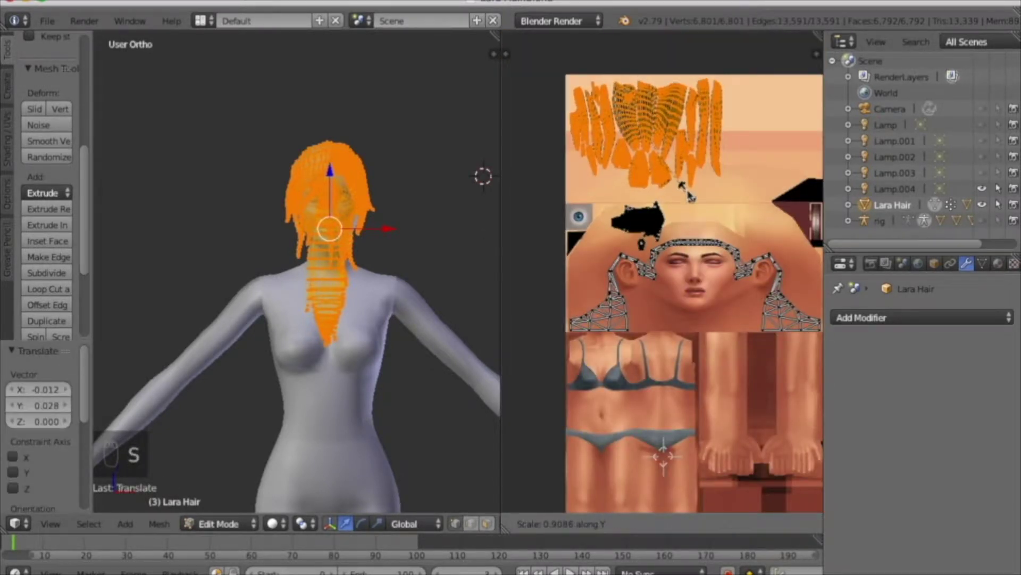
click(684, 178)
key(g)
click(688, 183)
key(a)
- Circle-select the dense hair cap island, move it into the free space beneath the outer left strands, and save the Blender file
scroll(675, 227, up, 4)
key(v)
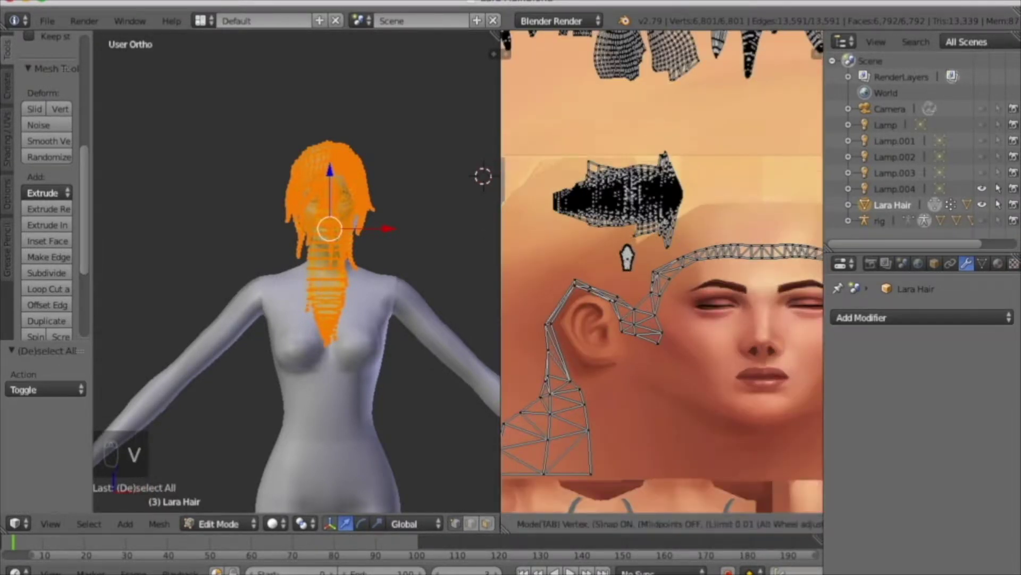
scroll(644, 201, down, 2)
click(645, 205)
key(c)
drag(651, 199, 612, 196)
right_click(660, 212)
key(c)
right_click(662, 212)
key(g)
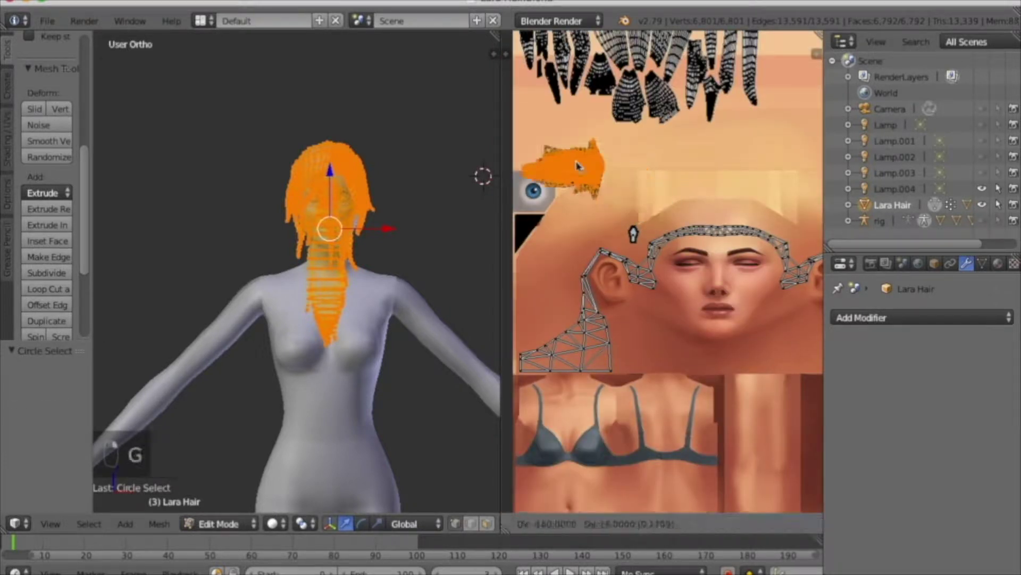
click(587, 134)
scroll(587, 134, down, 4)
key(a)
click(47, 20)
click(64, 142)
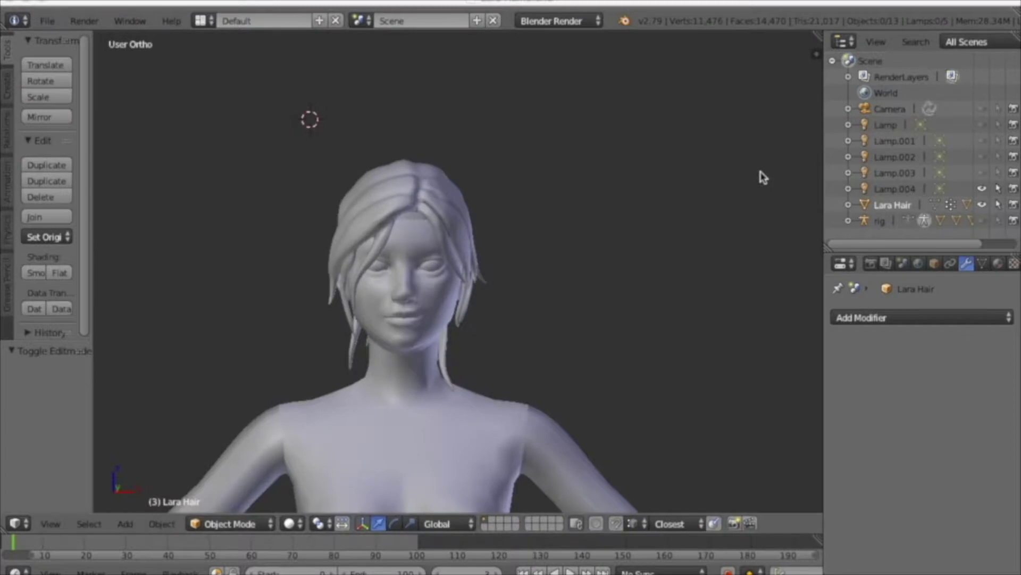
- Split the 3D view side by side and turn the new area into a UV/Image Editor
drag(816, 36, 463, 59)
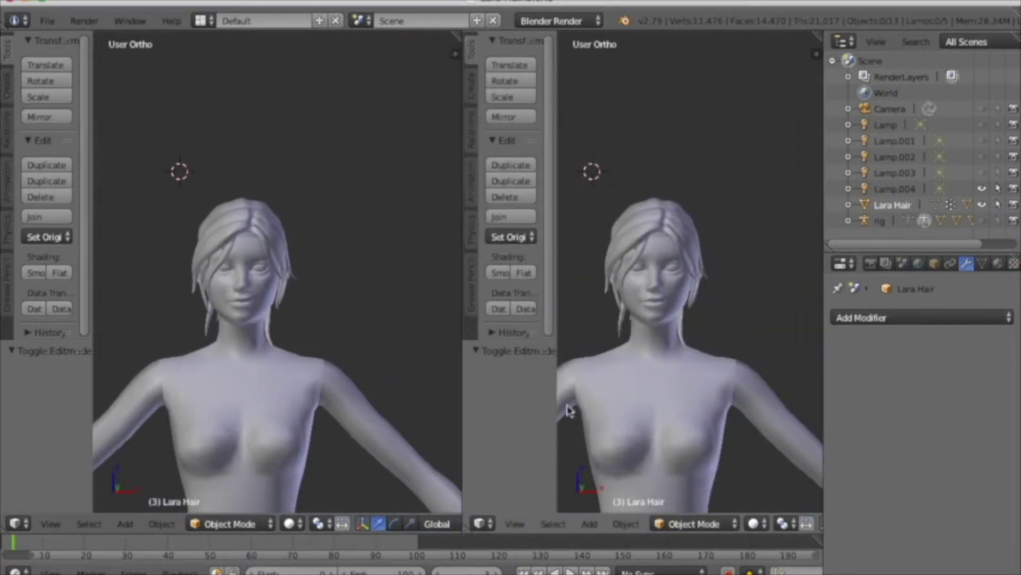
click(481, 524)
click(510, 400)
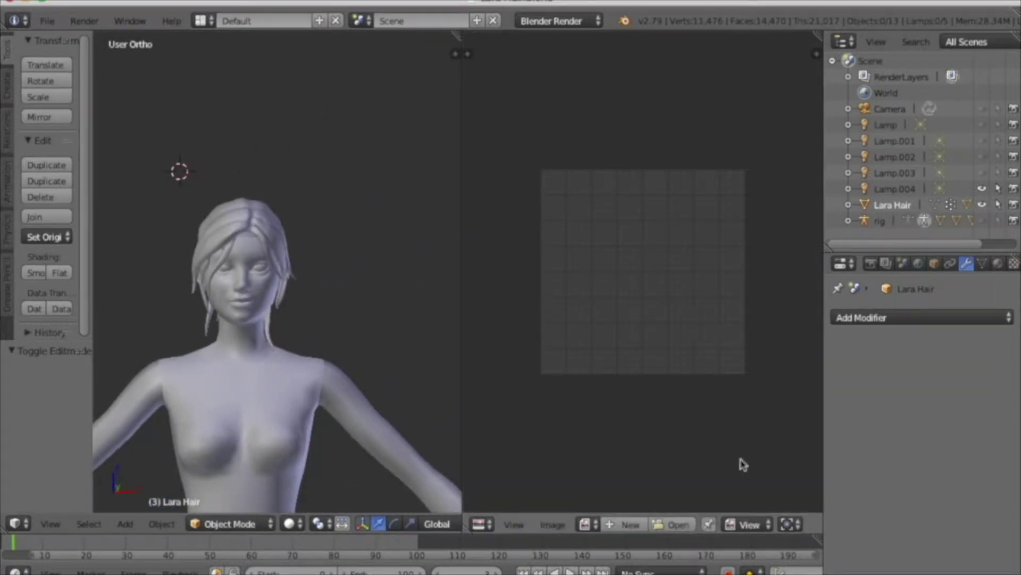
middle_drag(238, 370, 207, 354)
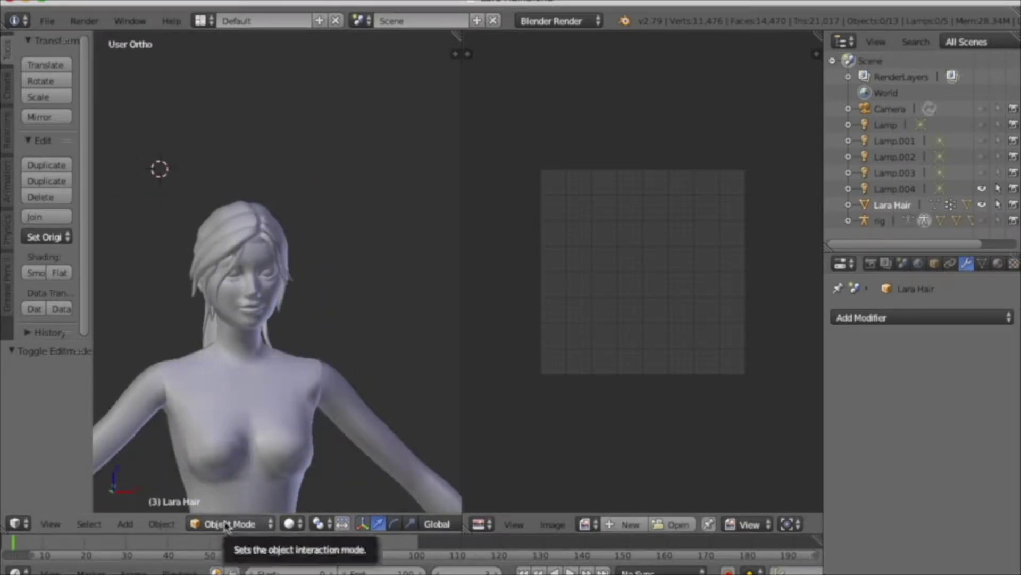
- Create a blank image named Cavmap, 1024 px wide and 2048 px high
click(630, 525)
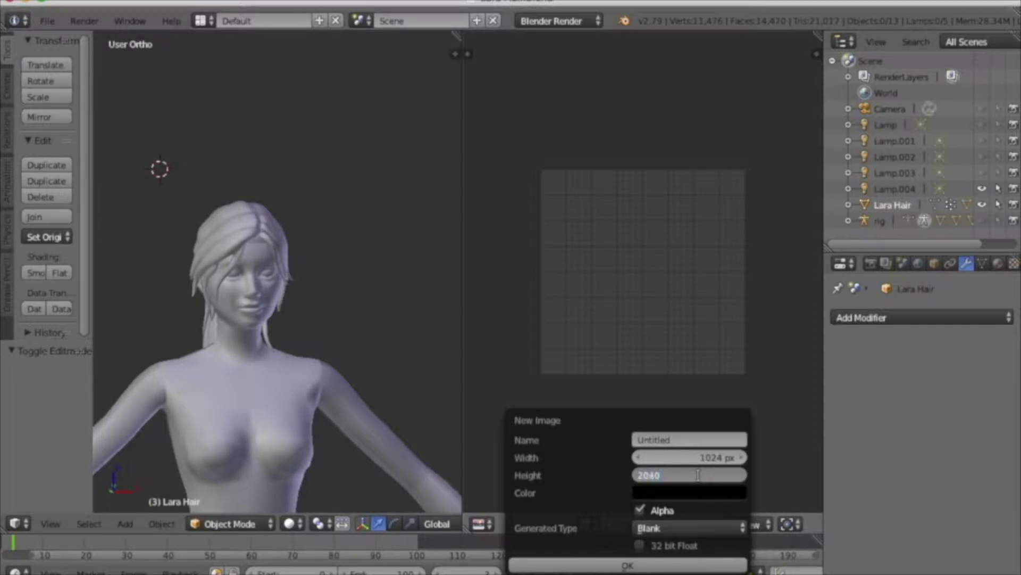
click(658, 441)
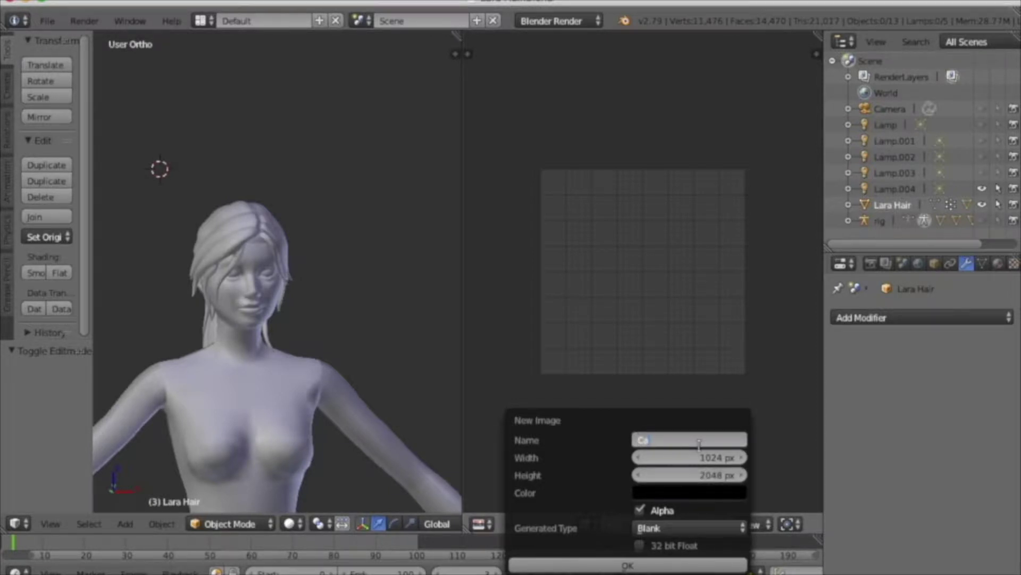
click(605, 564)
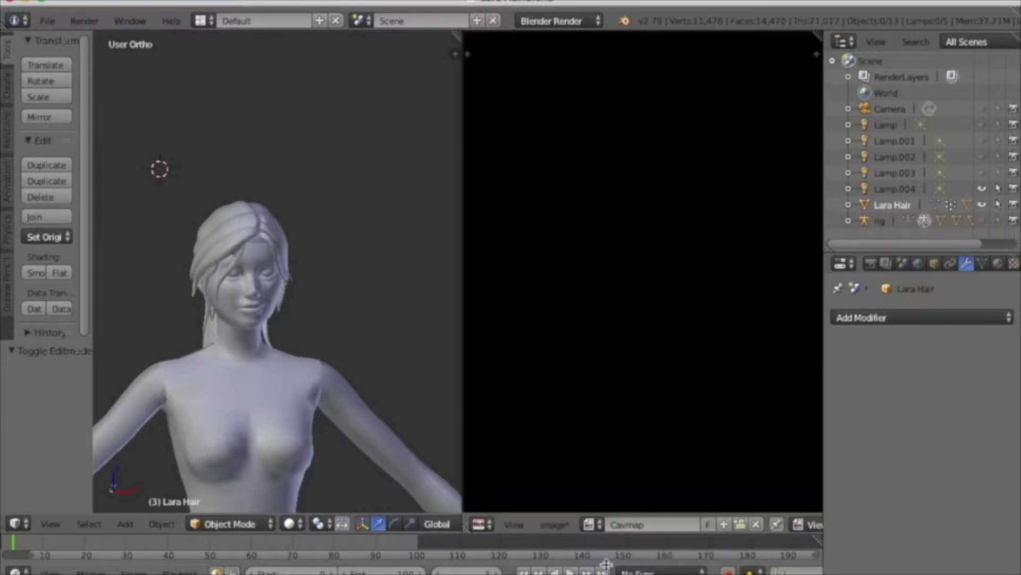
- Switch Lara Hair to Vertex Paint mode and apply Dirty Vertex Colors
click(230, 523)
click(240, 451)
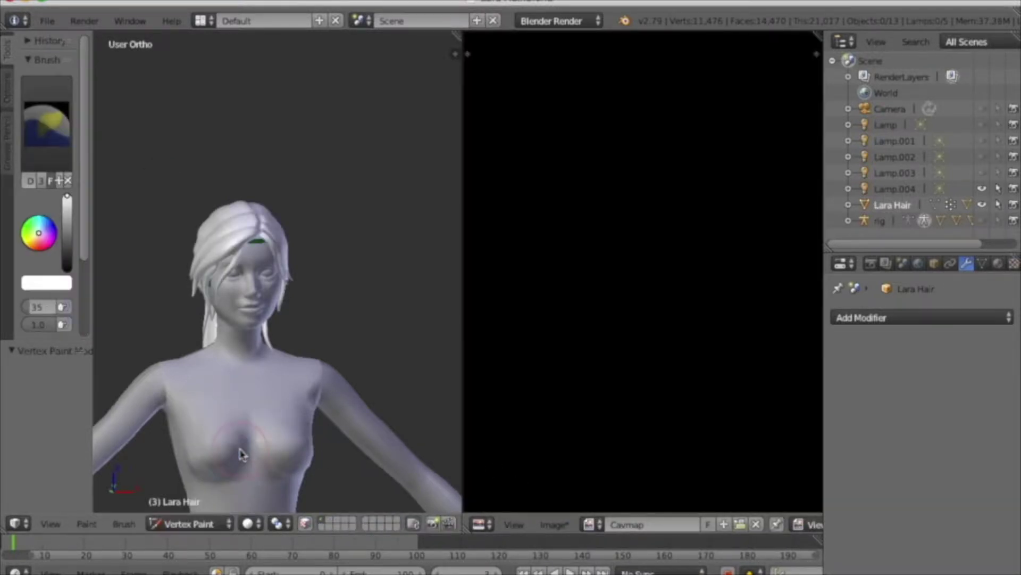
click(86, 524)
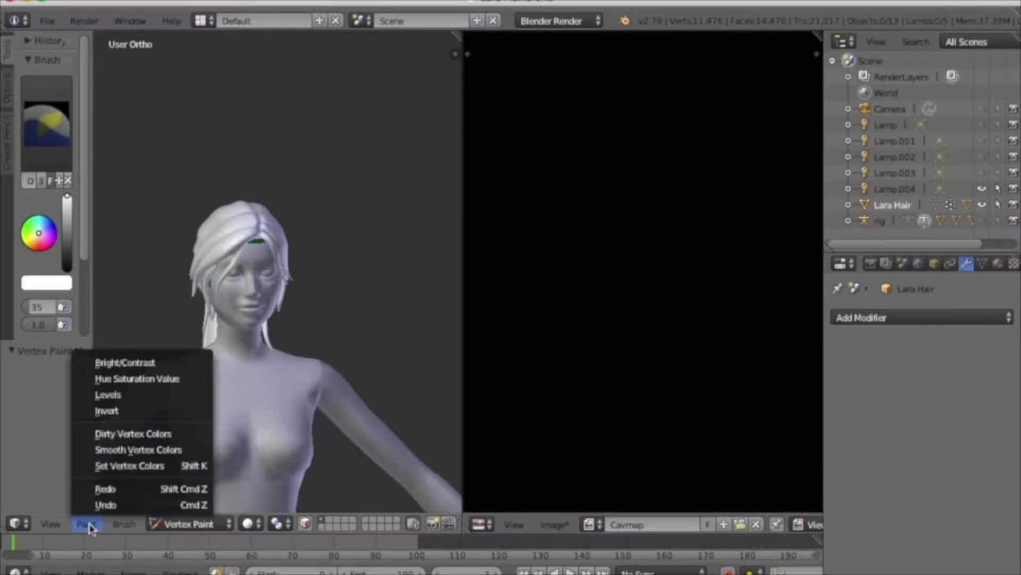
click(126, 433)
middle_drag(130, 325, 457, 316)
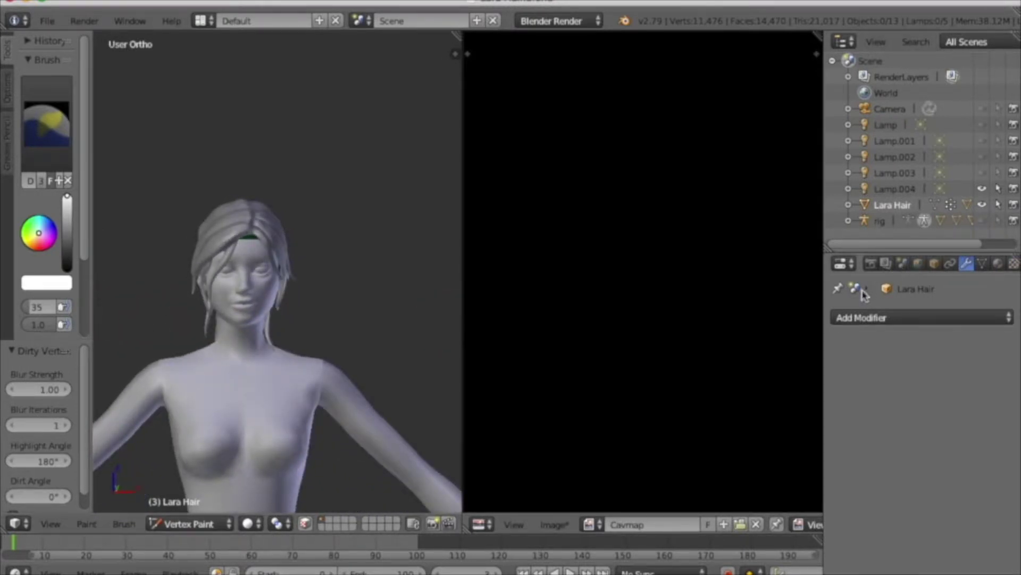
- Set the render bake mode to Vertex Colors
click(870, 264)
click(854, 499)
scroll(925, 420, down, 4)
click(925, 450)
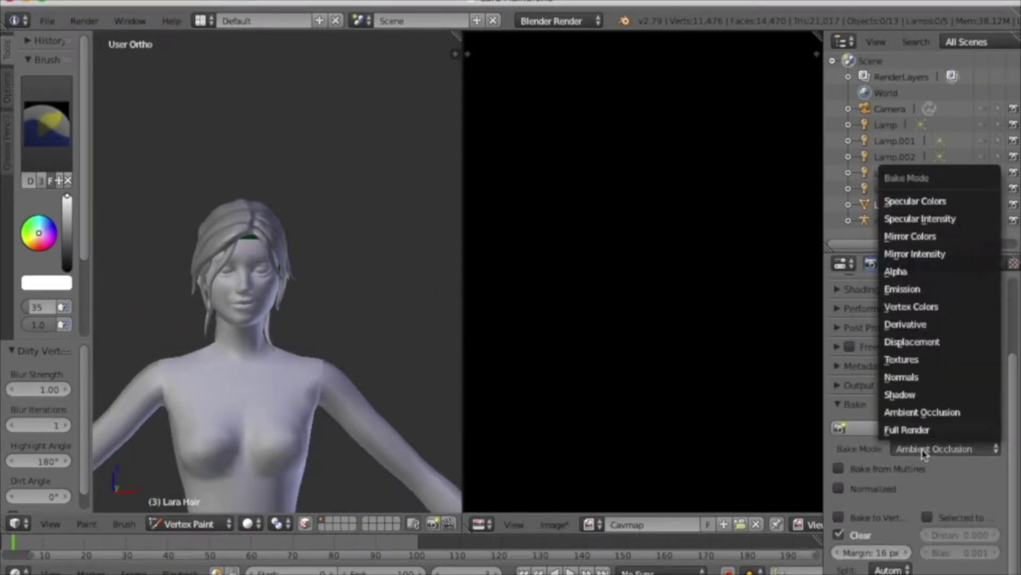
click(931, 308)
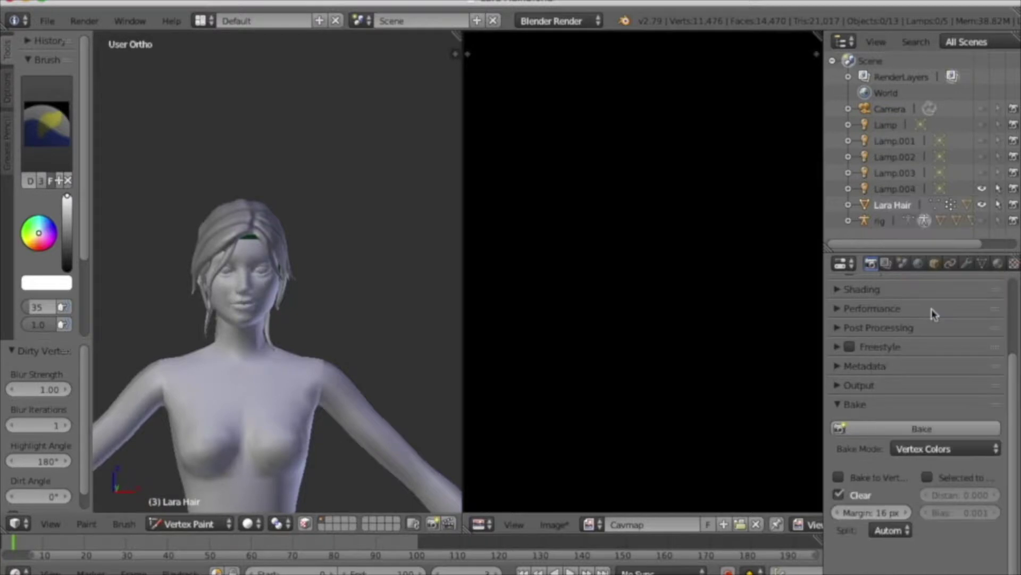
- Put Lara Hair in Edit Mode with the whole mesh selected and assign the Cavmap image to its UVs
click(191, 523)
click(181, 486)
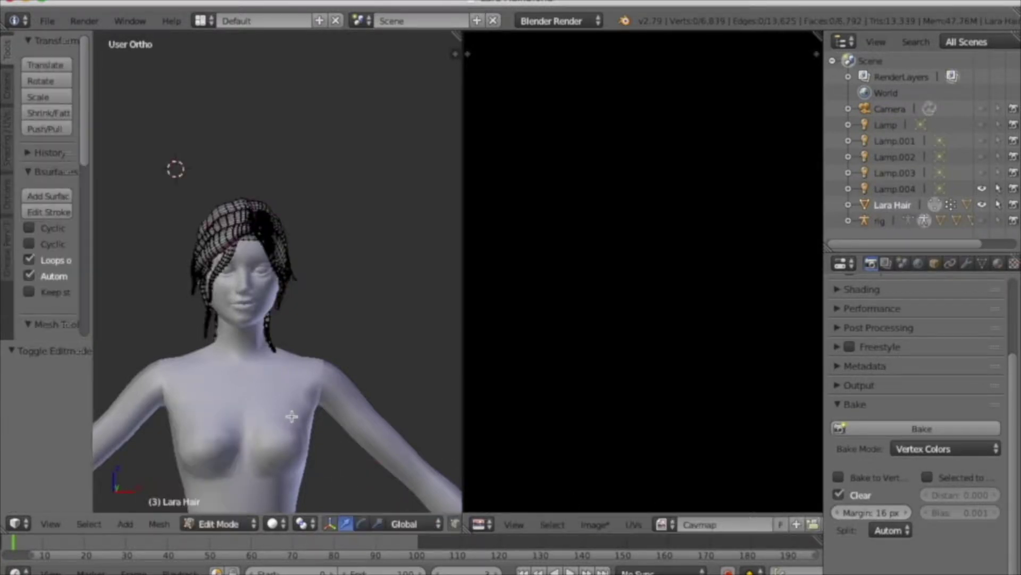
scroll(660, 375, down, 4)
click(820, 524)
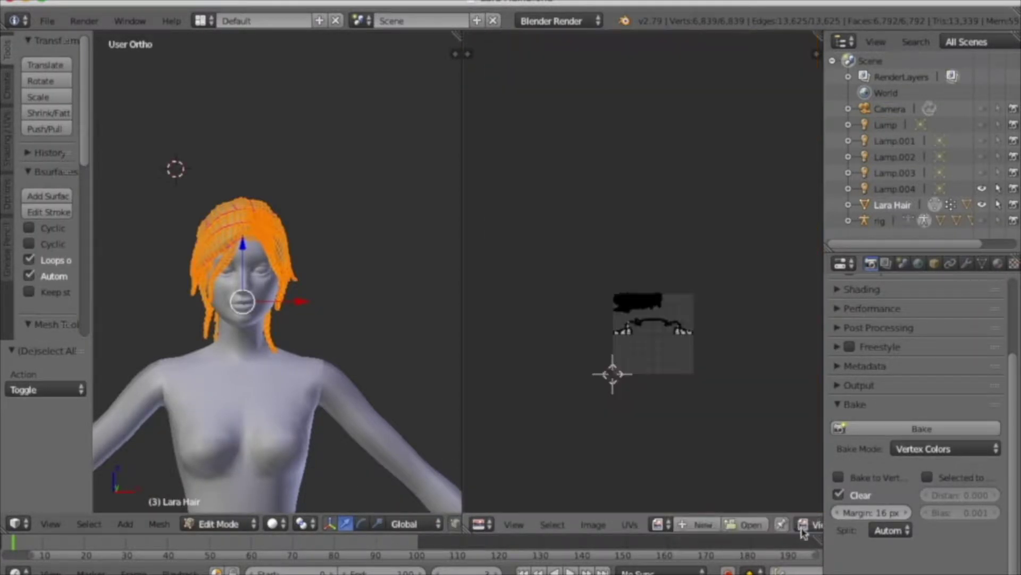
click(659, 524)
click(715, 383)
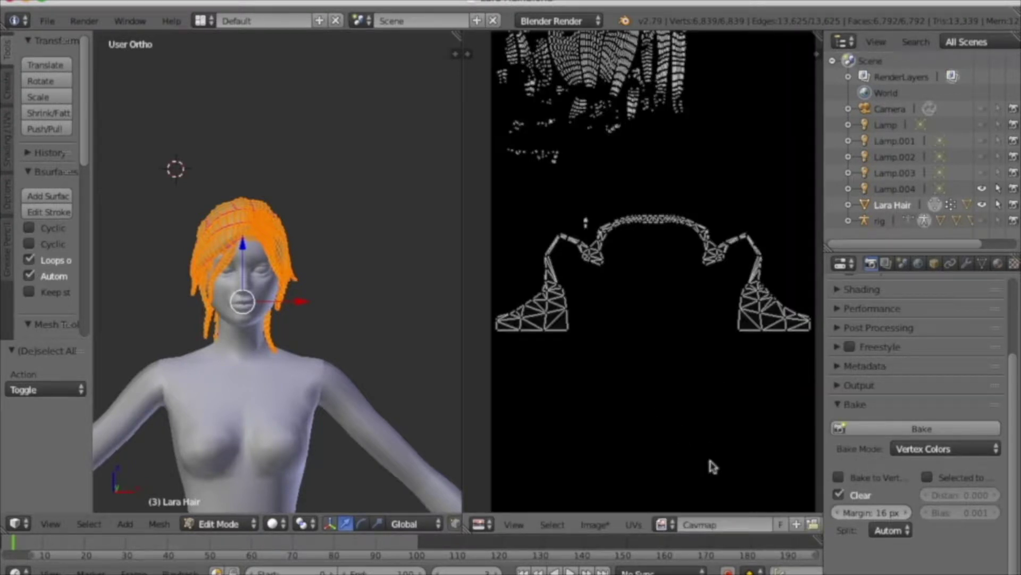
- Bake the hair's vertex colors into the Cavmap image
click(218, 523)
click(229, 451)
click(189, 523)
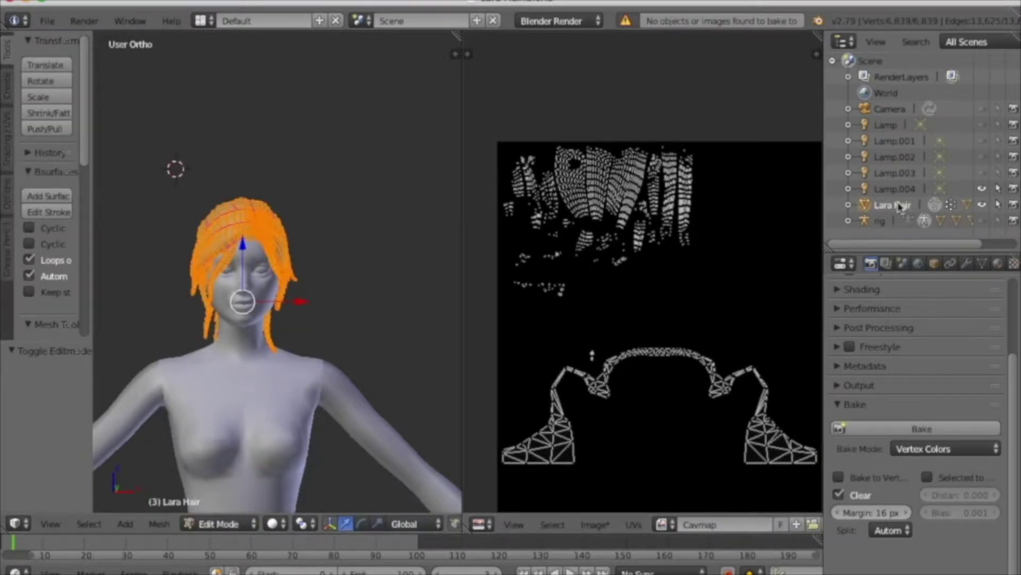
click(897, 429)
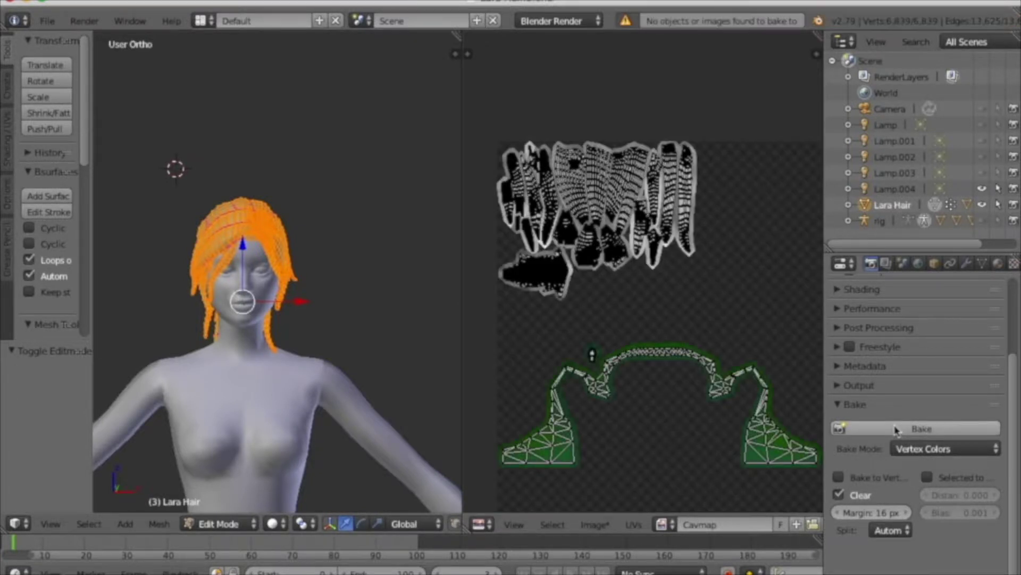
- Examine the baked cavity shading on the hair strands, with and without the UV islands overlaid
key(a)
scroll(593, 209, up, 4)
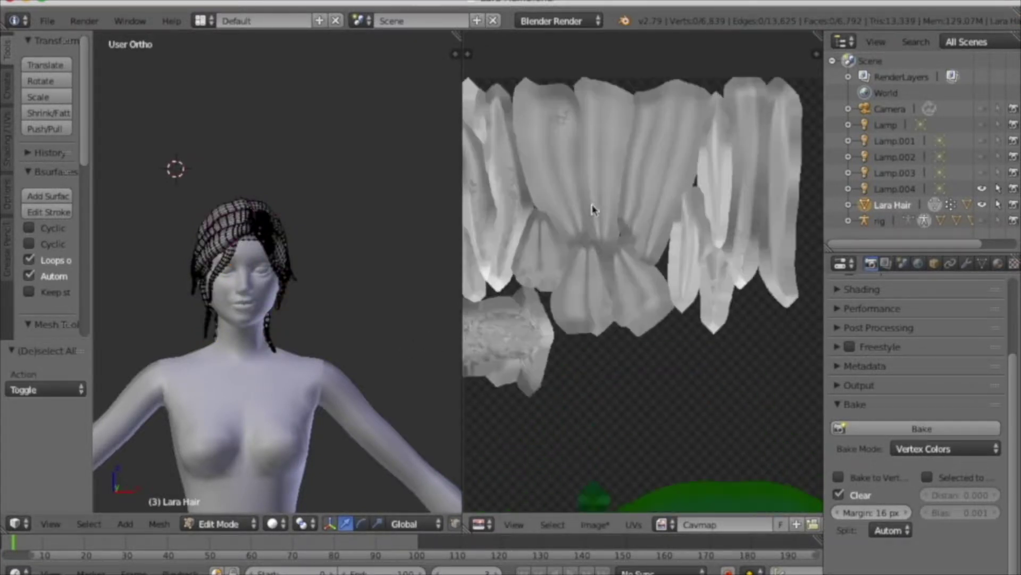
middle_drag(468, 307, 493, 312)
key(a)
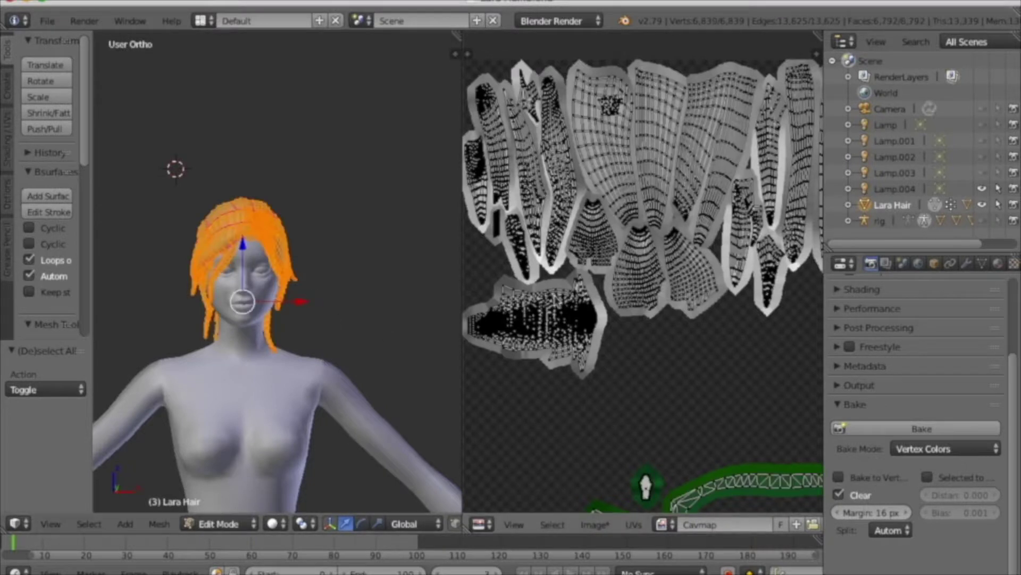
scroll(539, 335, up, 6)
scroll(688, 422, down, 5)
scroll(613, 456, up, 1)
key(a)
key(a)
scroll(640, 231, up, 2)
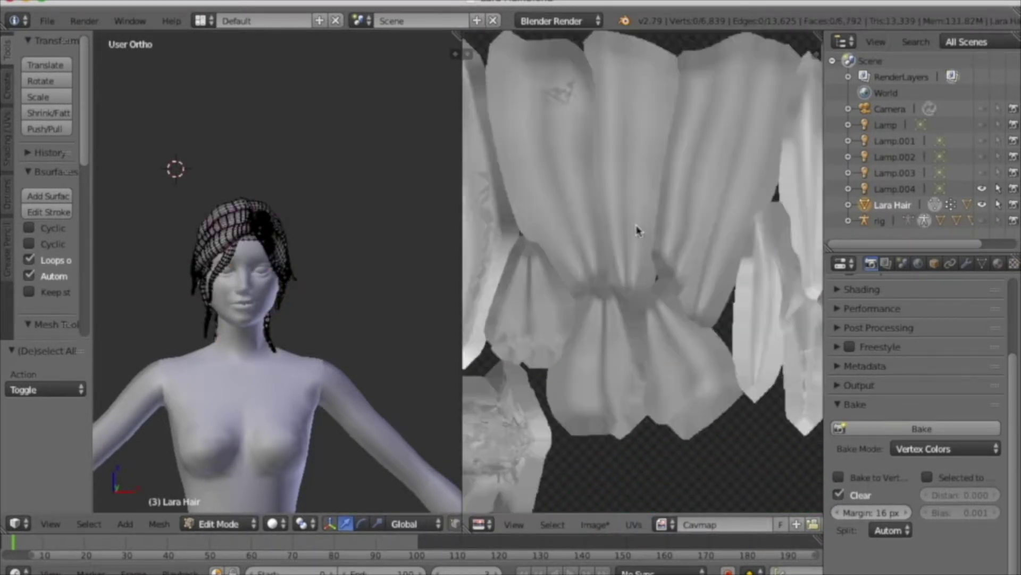
scroll(590, 184, down, 4)
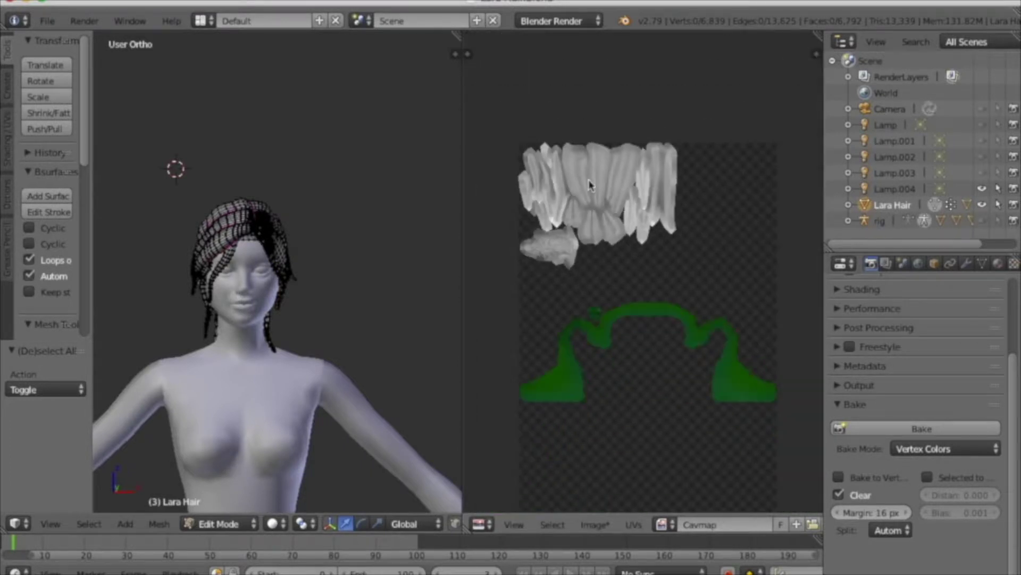
- Save the baked image as CavmapLaraCroft.png in the Desktop folder
click(598, 526)
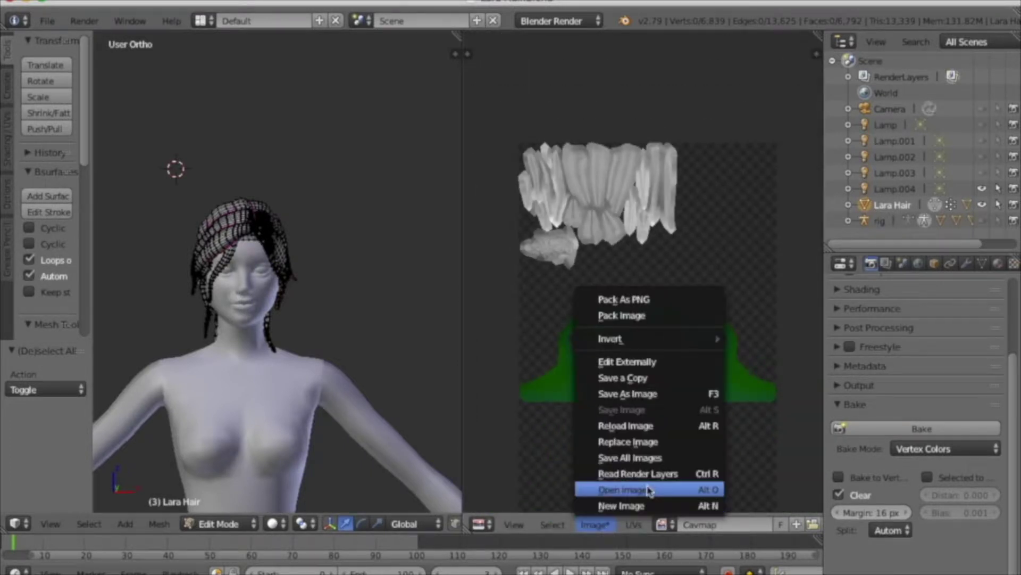
click(655, 394)
click(44, 150)
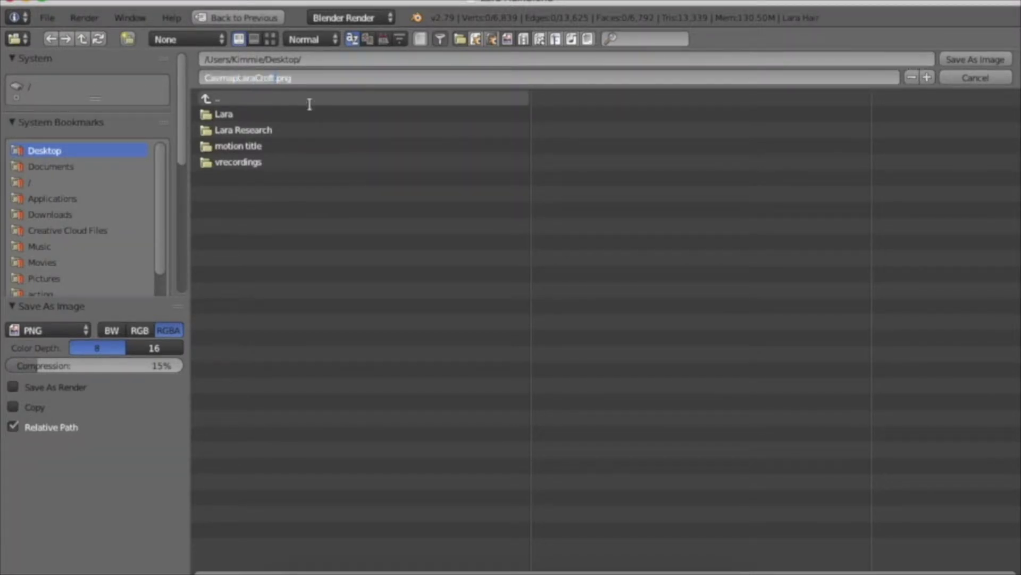
click(961, 61)
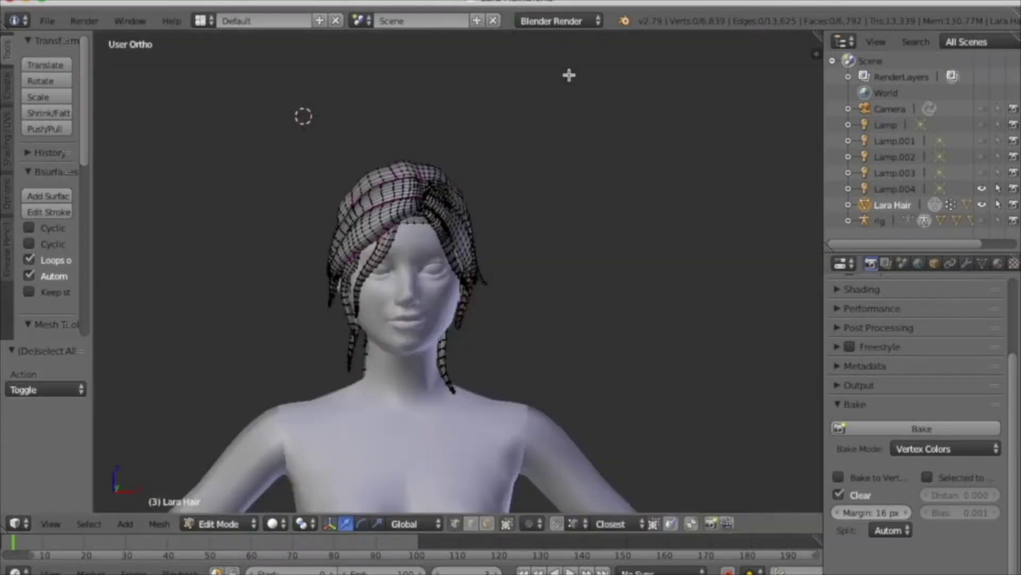
- Check the dirty vertex colors around the hair in Vertex Paint mode, then return to Object Mode
click(218, 524)
click(231, 454)
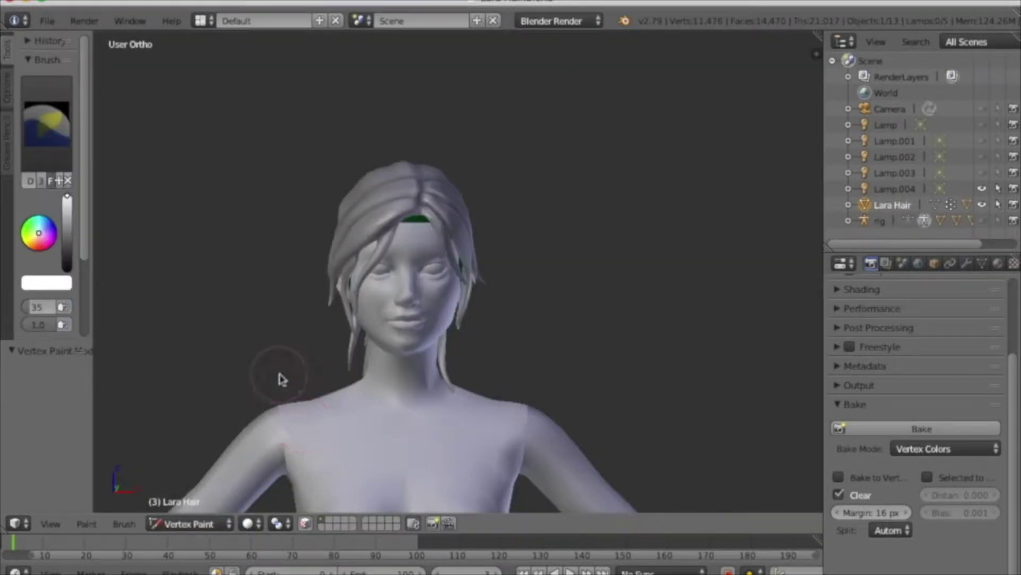
middle_drag(281, 379, 363, 375)
key(v)
- In Edit Mode, select the linked hairline strip across the forehead and sides and separate it into its own object
key(KP_1)
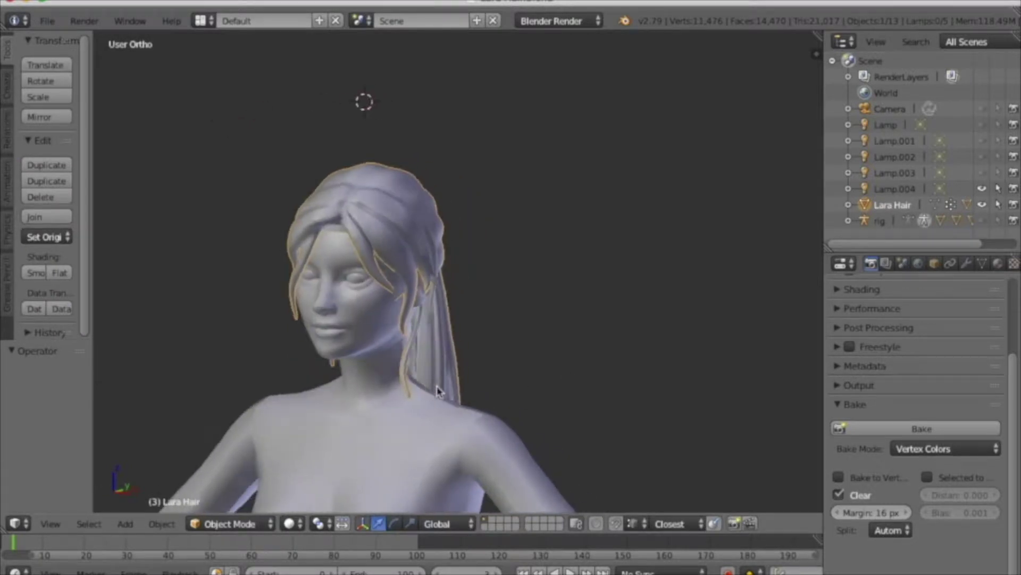
key(Tab)
scroll(404, 257, up, 5)
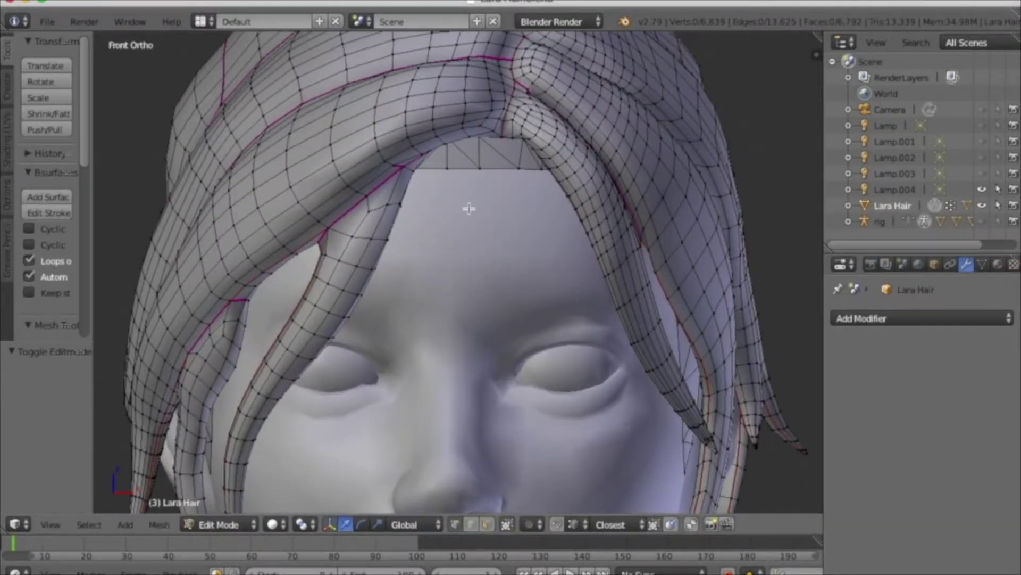
key(l)
key(l)
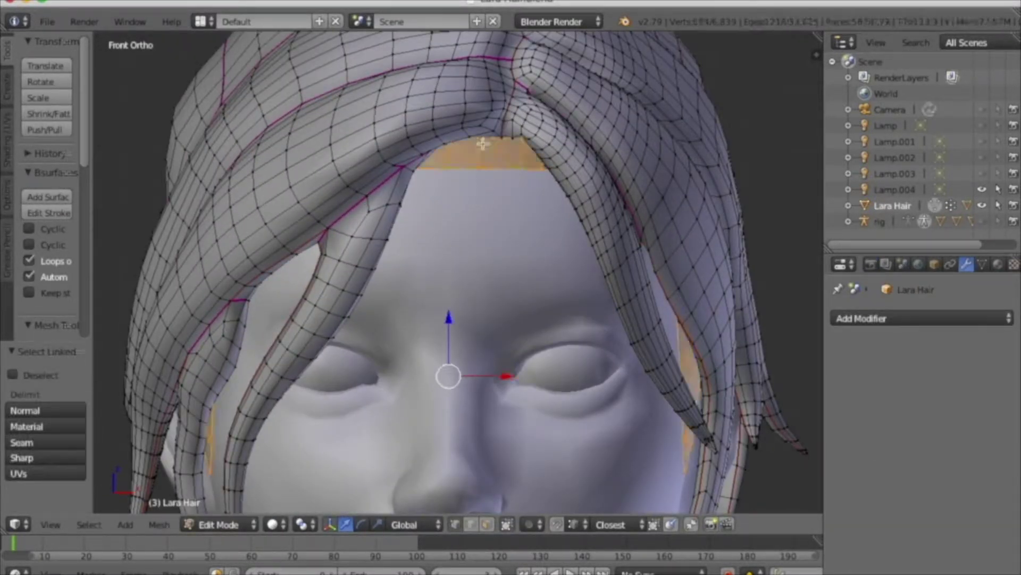
scroll(570, 363, down, 6)
middle_drag(611, 415, 699, 461)
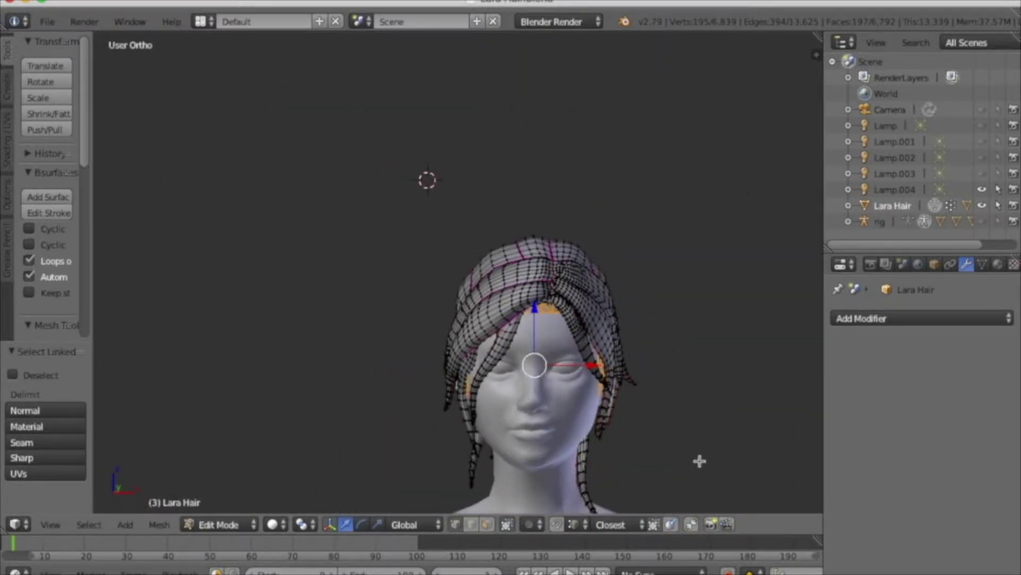
key(p)
click(676, 403)
middle_drag(639, 476, 639, 462)
scroll(639, 461, up, 5)
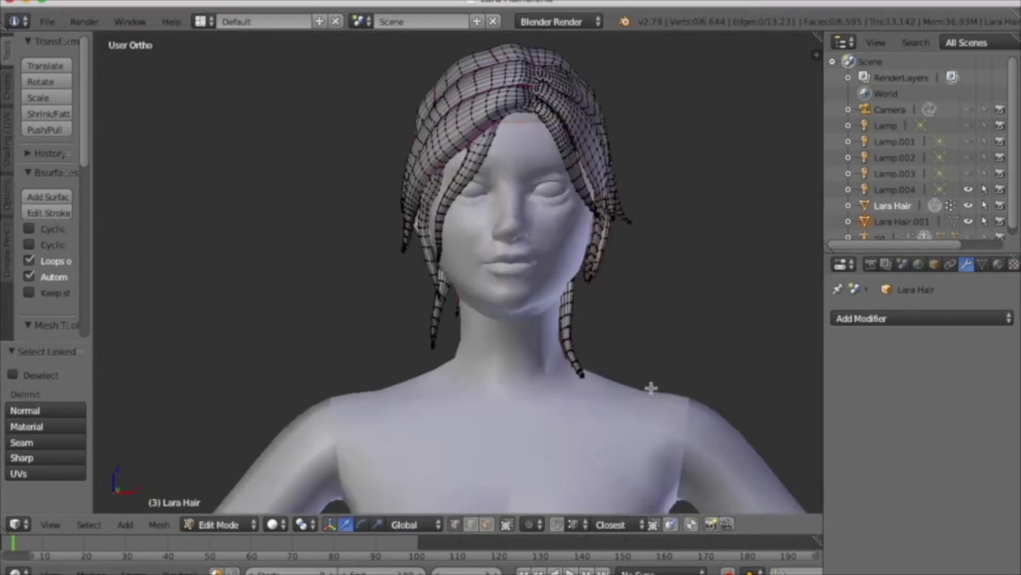
- Rename the separated object as hairline and hide it in the viewport
double_click(911, 223)
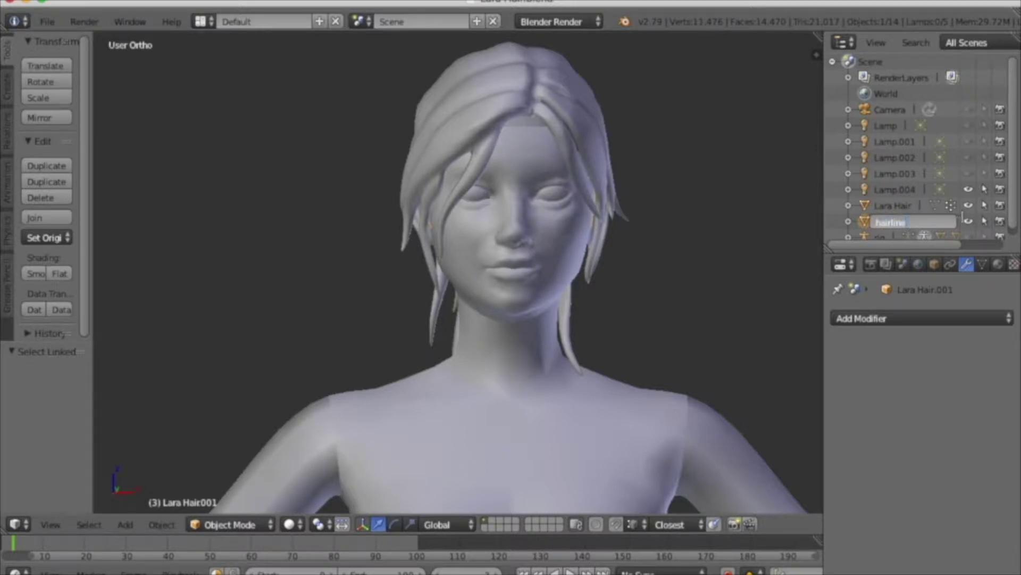
click(968, 221)
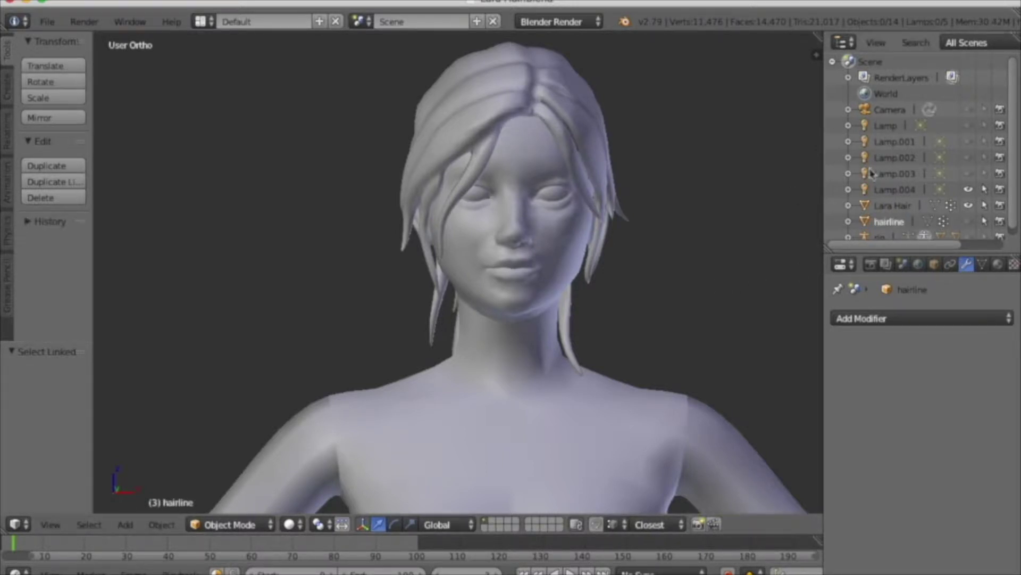
- Make Lara Hair the active object, enter Edit Mode and select all of its geometry
scroll(898, 202, down, 1)
click(892, 198)
click(243, 526)
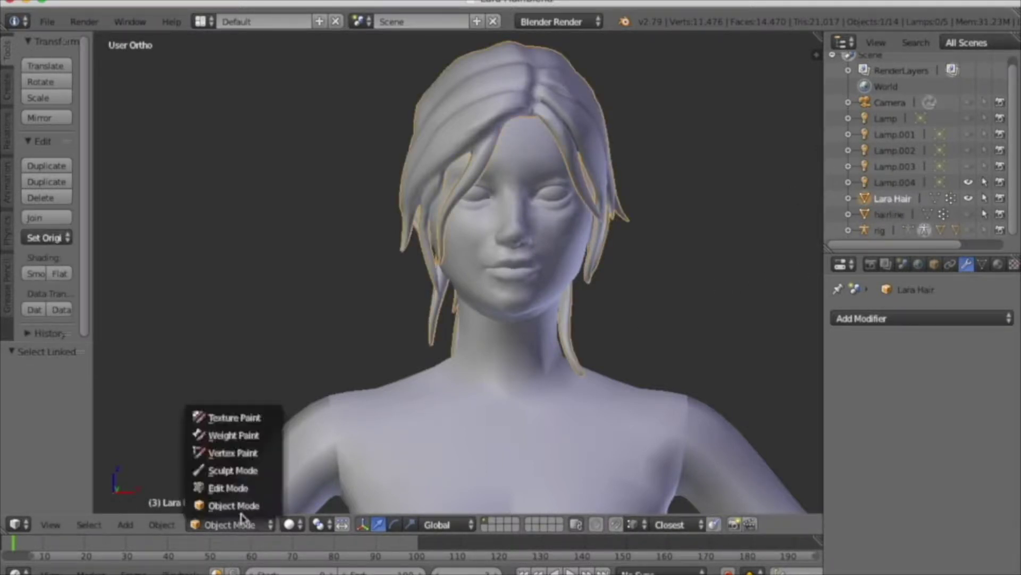
click(232, 486)
key(a)
- Split the 3D view into two side-by-side areas and start the Screencast Keys display
drag(818, 37, 412, 80)
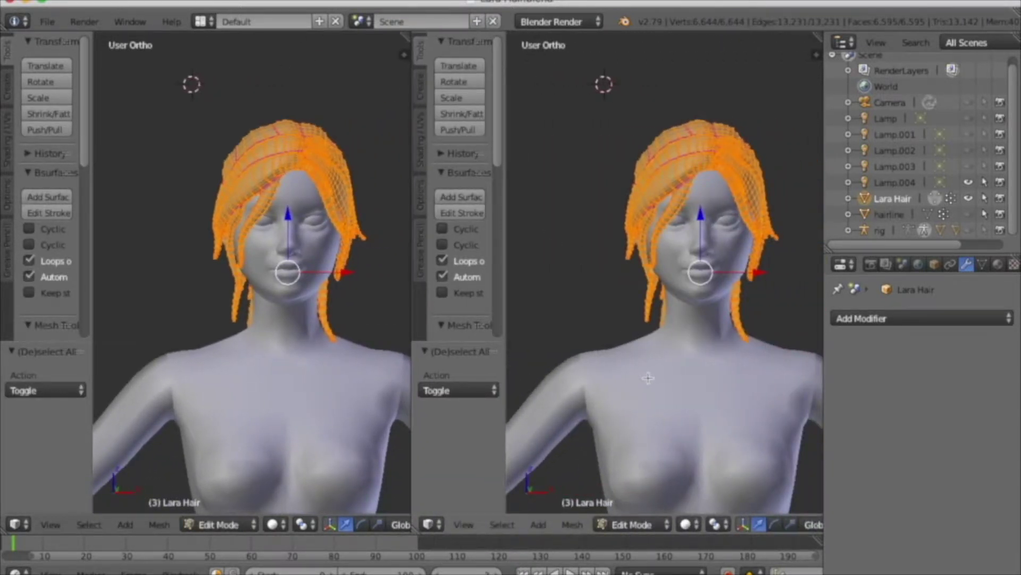
key(t)
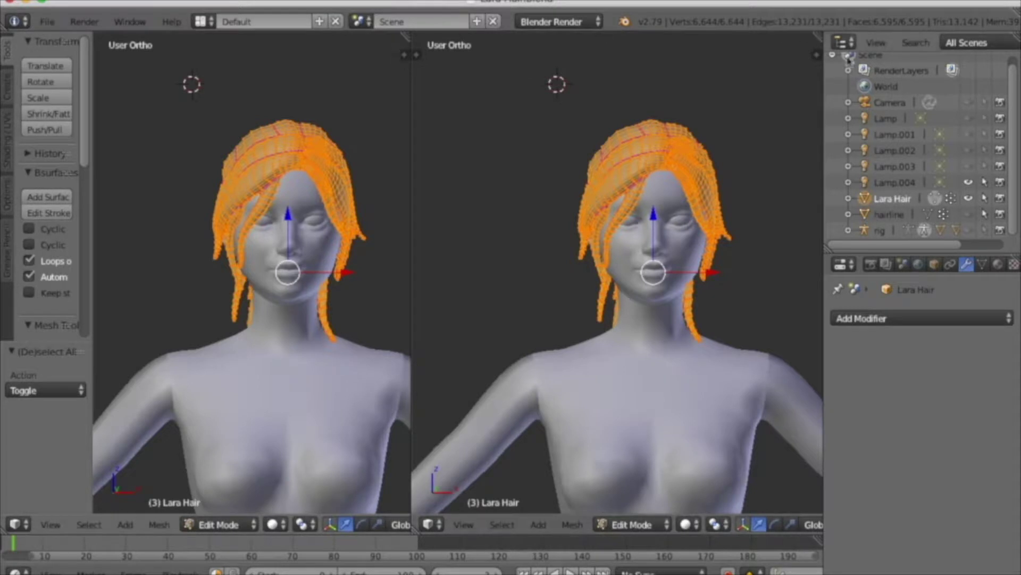
key(n)
click(712, 478)
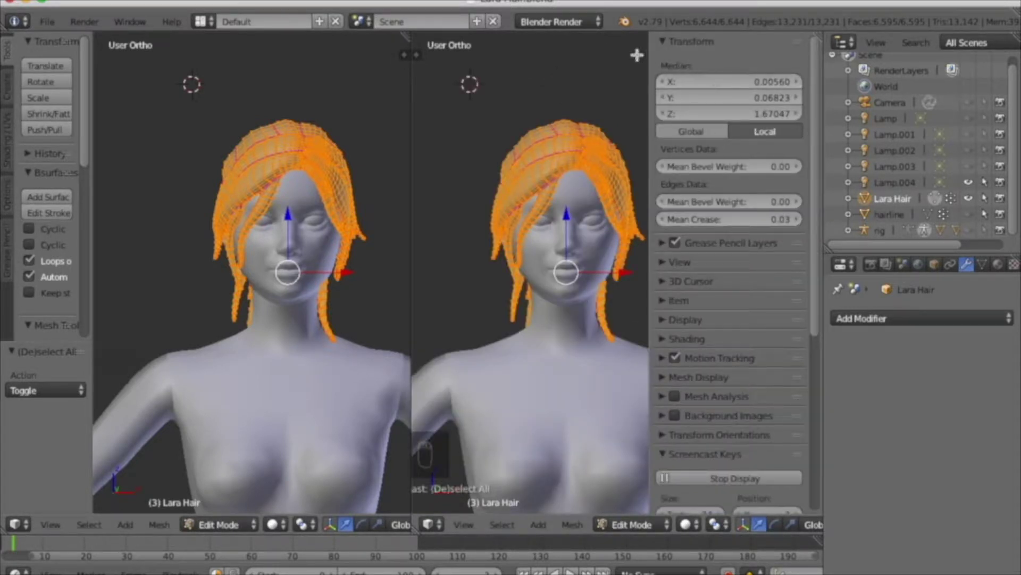
drag(650, 54, 826, 47)
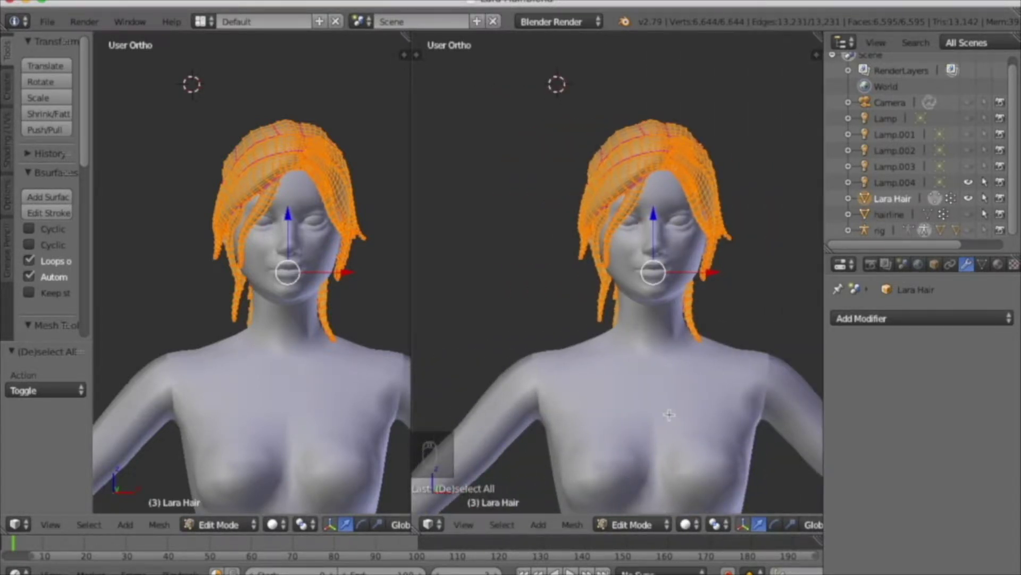
- Change the second 3D view into a UV/Image Editor showing the hair islands over the template
click(649, 525)
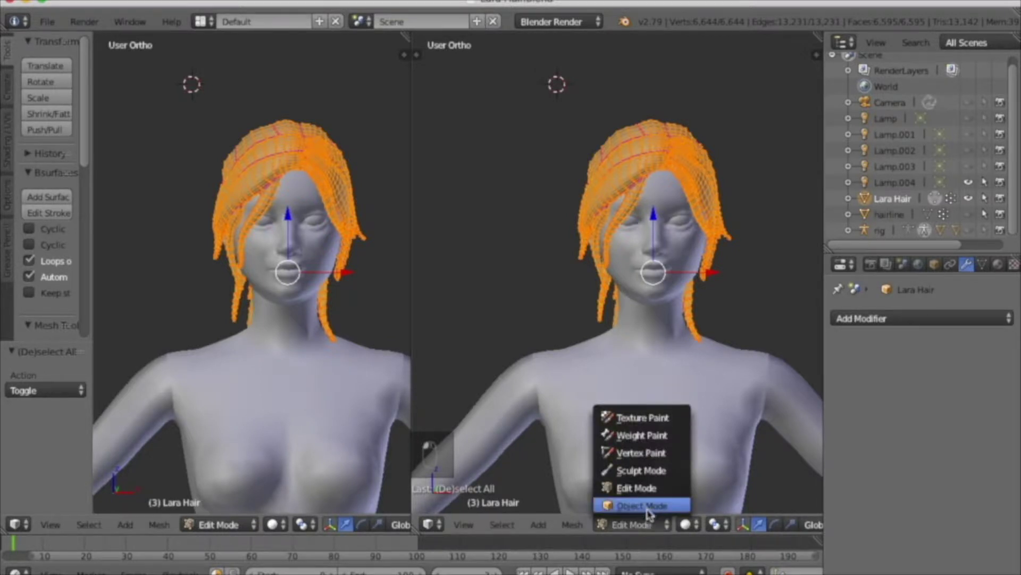
click(432, 525)
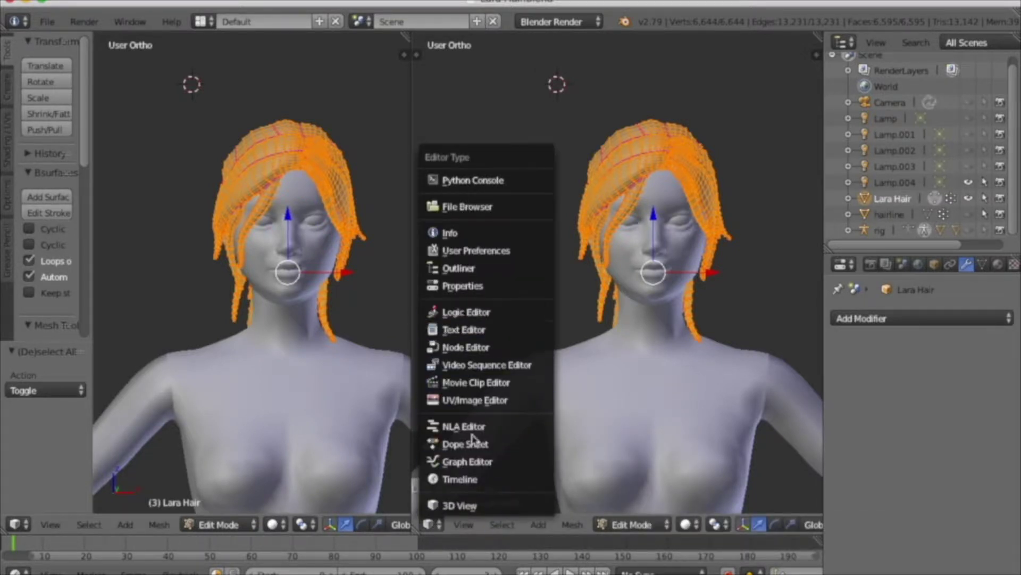
click(466, 400)
scroll(628, 430, down, 5)
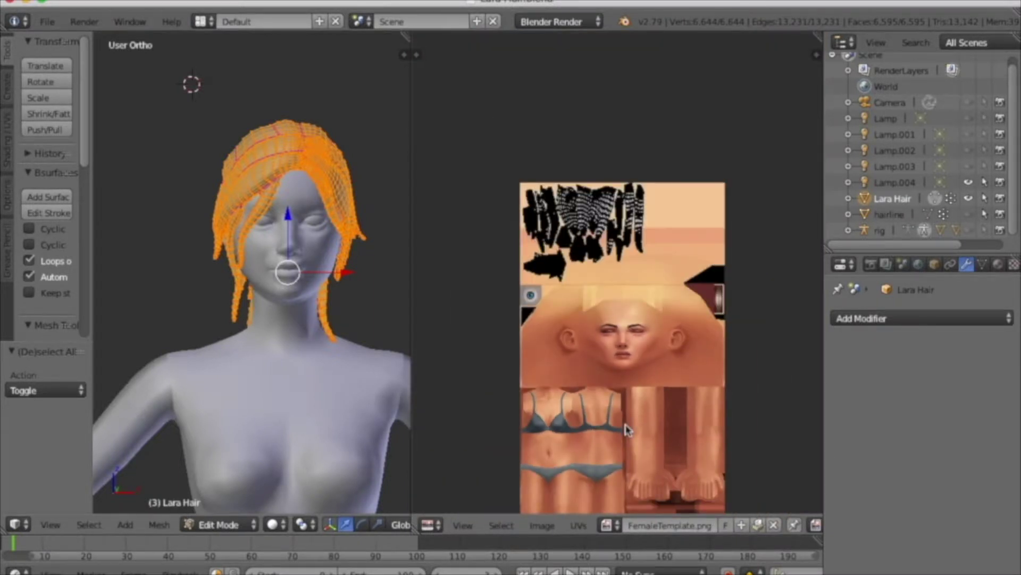
scroll(628, 430, up, 2)
- Add a second UV map to Lara Hair and name it uv_1
click(982, 265)
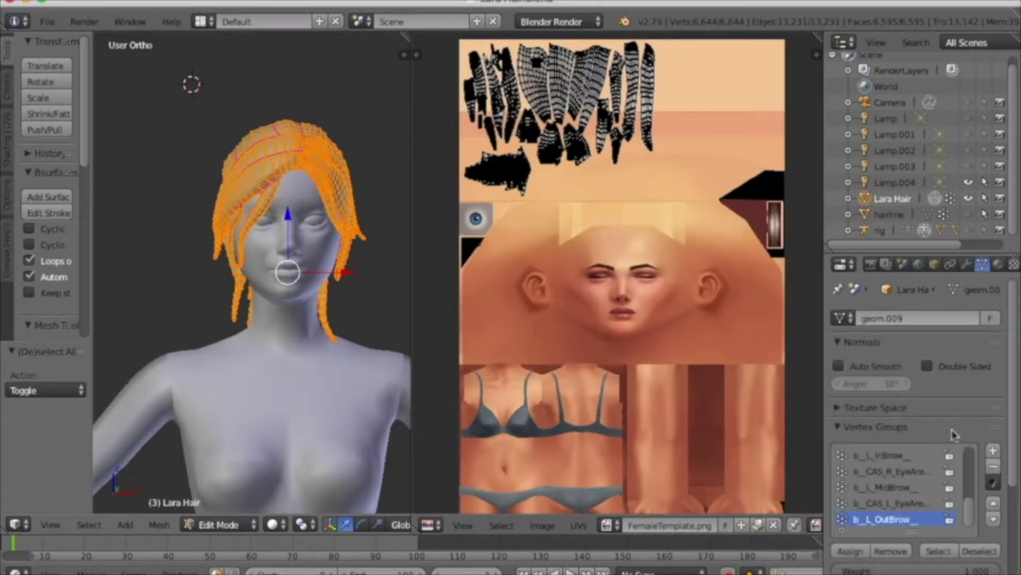
scroll(1018, 382, down, 5)
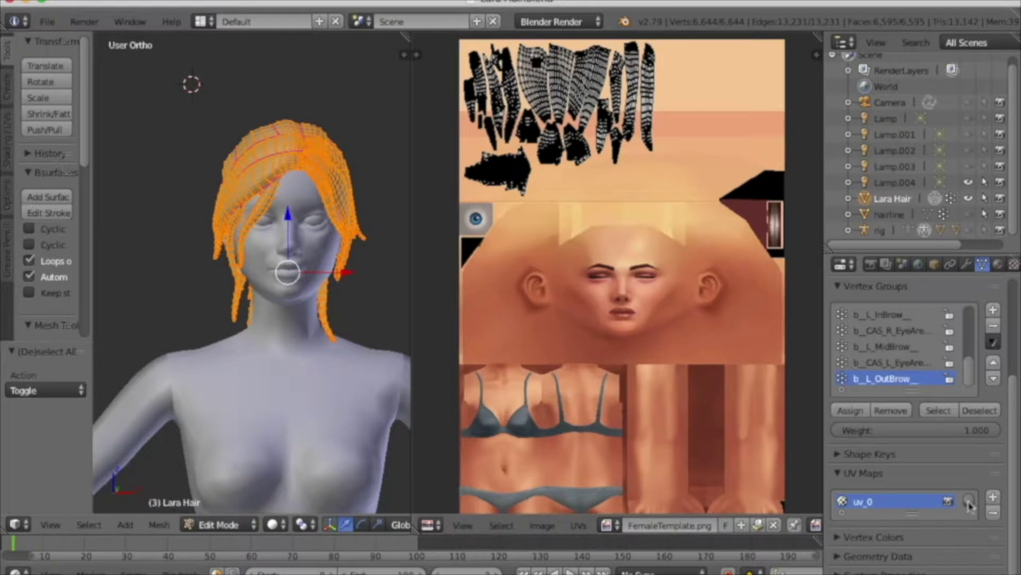
click(871, 494)
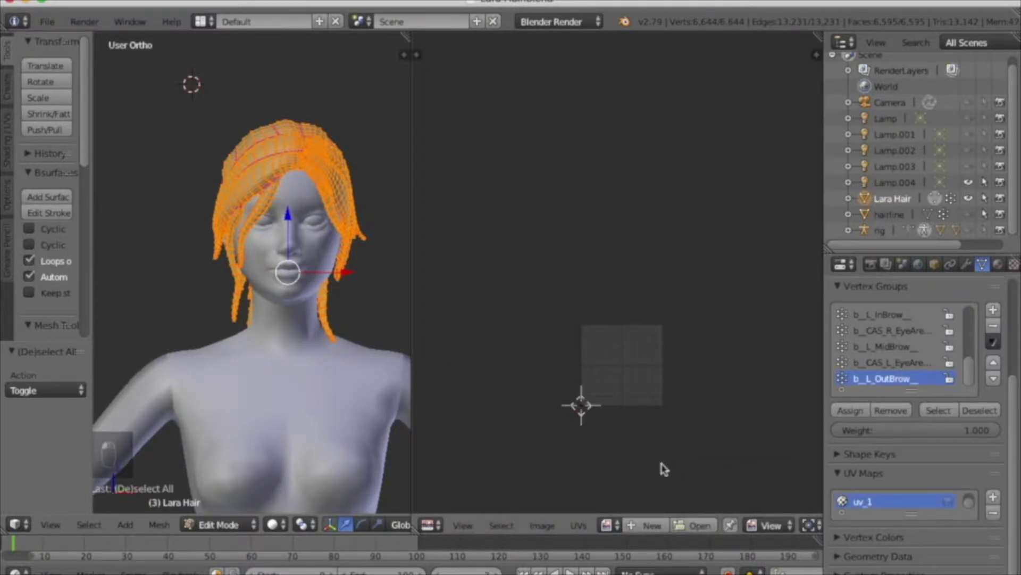
- Open FemaleTemplate.png from the sims folder as the background image for the uv_1 map
scroll(661, 468, up, 3)
click(696, 525)
click(213, 99)
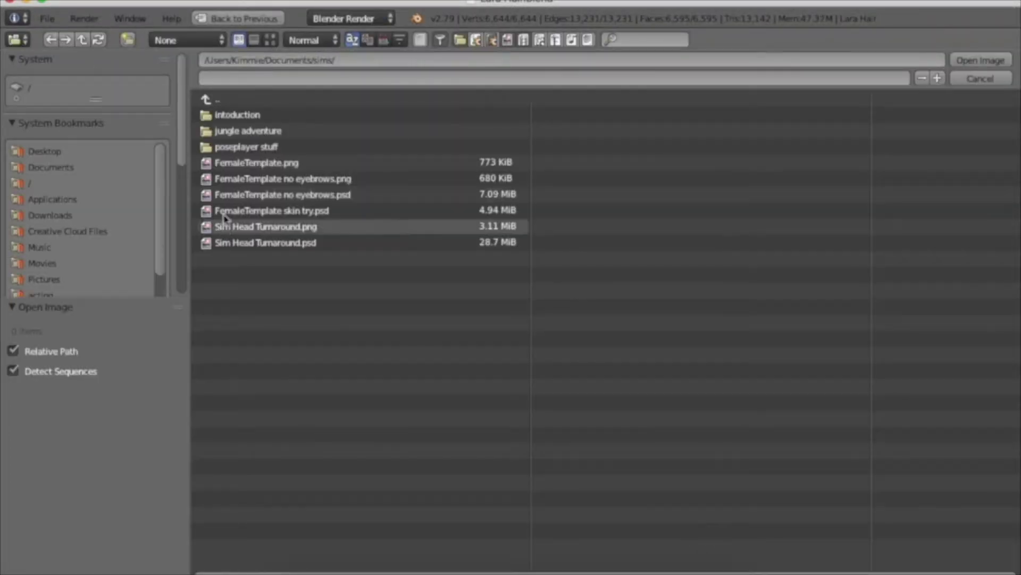
click(252, 167)
click(980, 60)
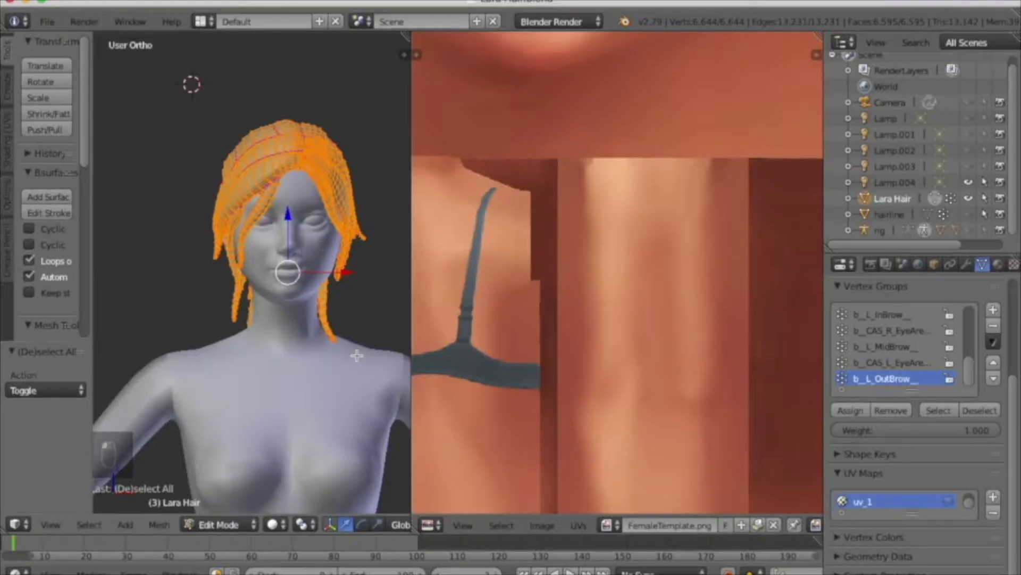
scroll(574, 330, down, 3)
scroll(560, 229, up, 3)
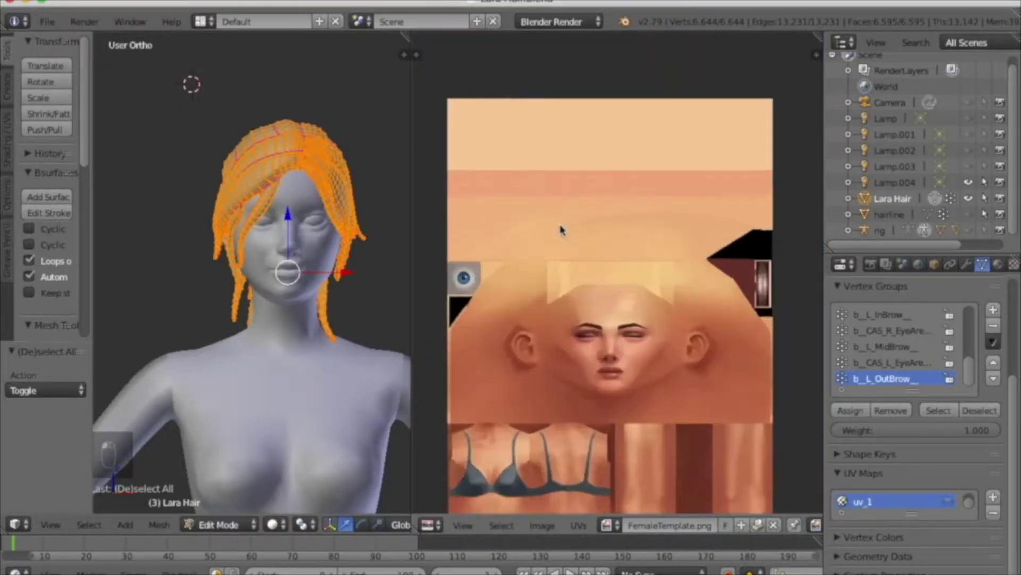
- Unwrap the whole hair with Cylinder Projection from the front view
click(18, 128)
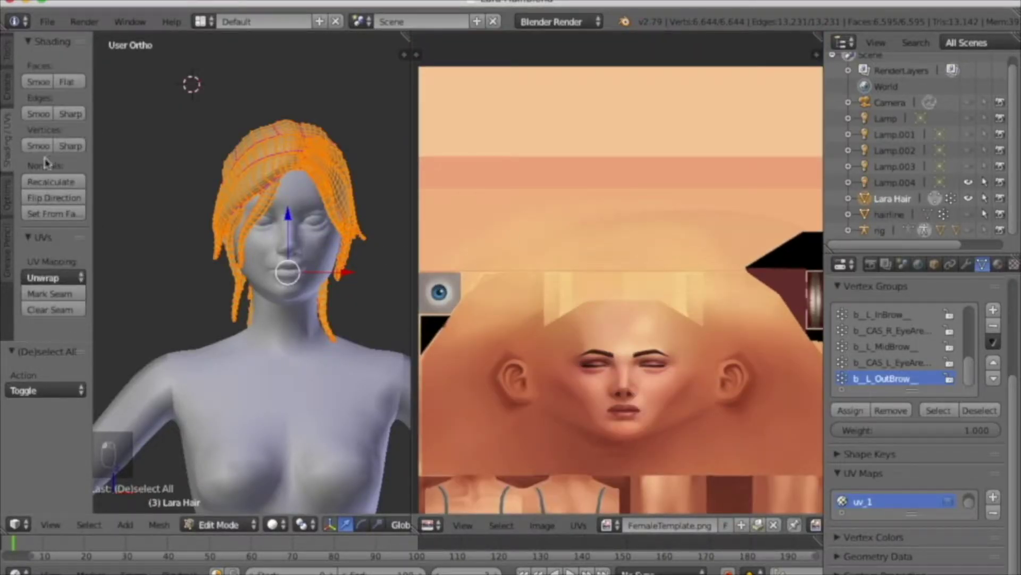
key(KP_1)
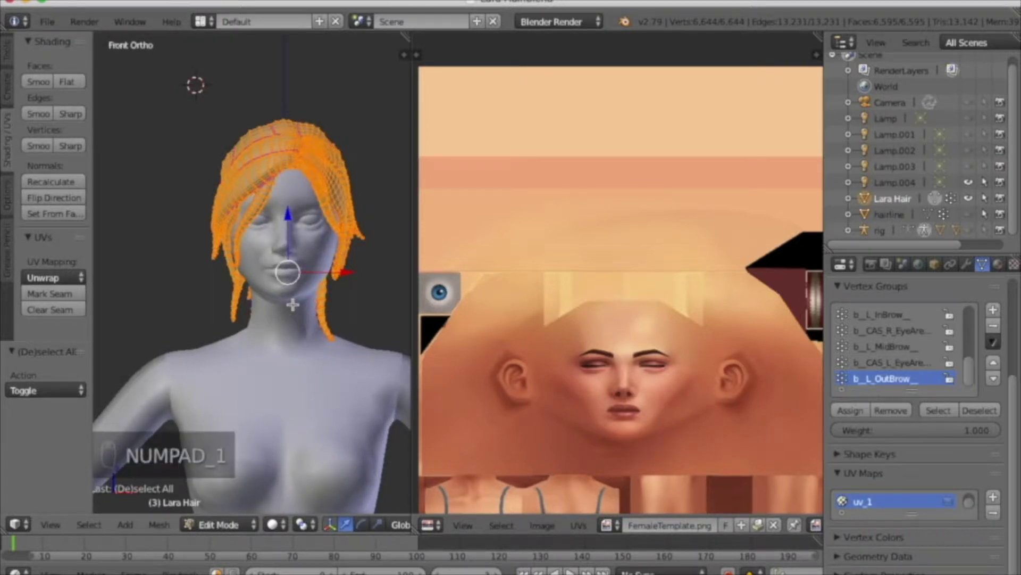
click(79, 277)
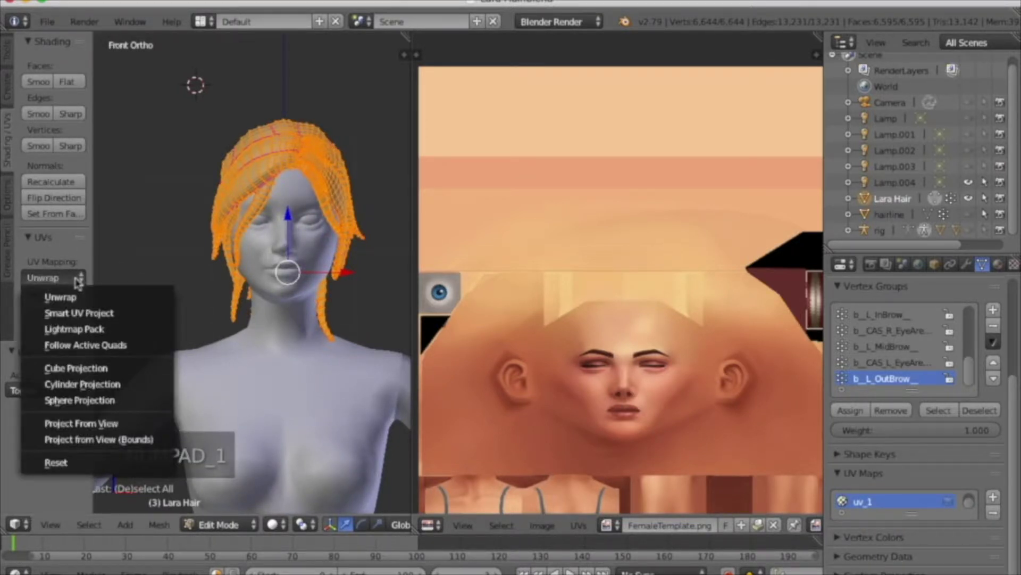
click(100, 386)
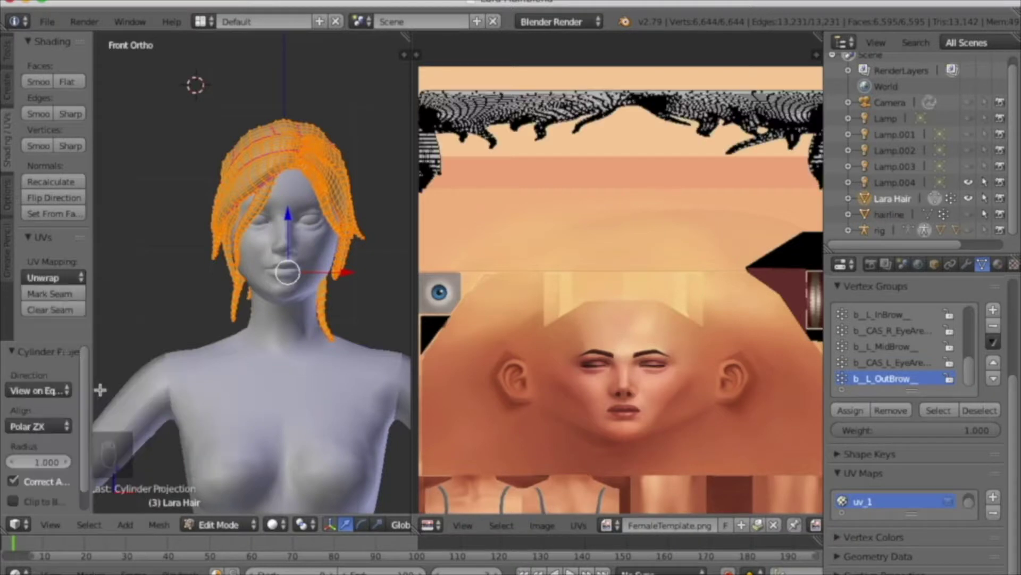
scroll(490, 178, down, 1)
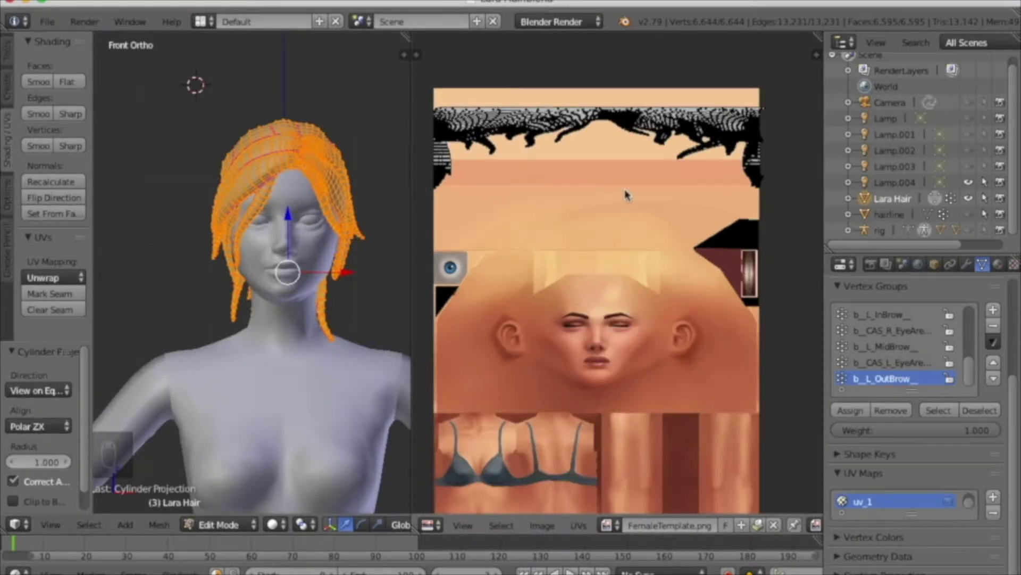
- Circle-select the stretched UV vertices beyond the template's upper right edge and move them inward along X
scroll(764, 120, up, 4)
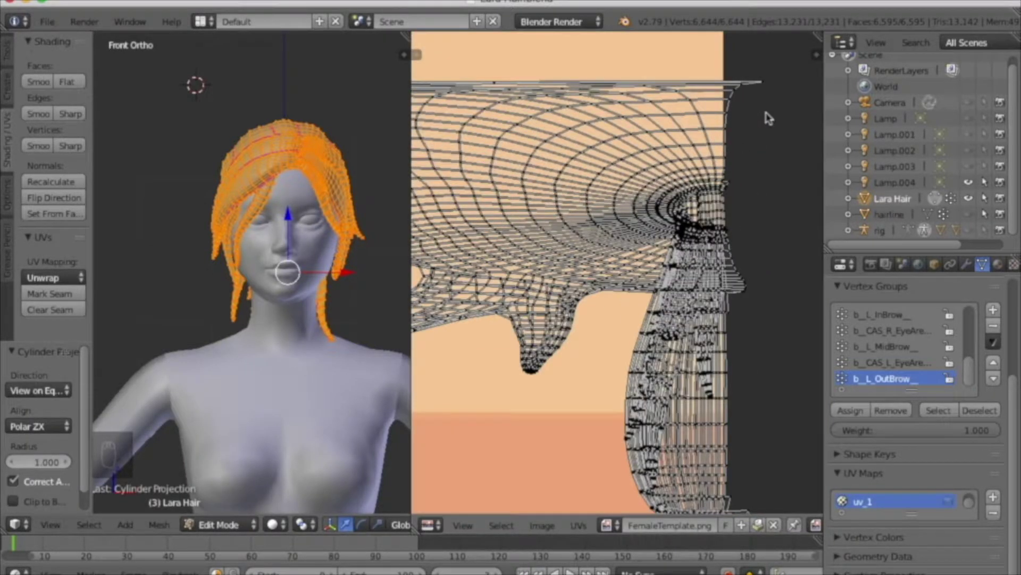
scroll(766, 118, up, 4)
middle_drag(766, 118, 655, 219)
key(c)
drag(644, 147, 588, 318)
right_click(620, 323)
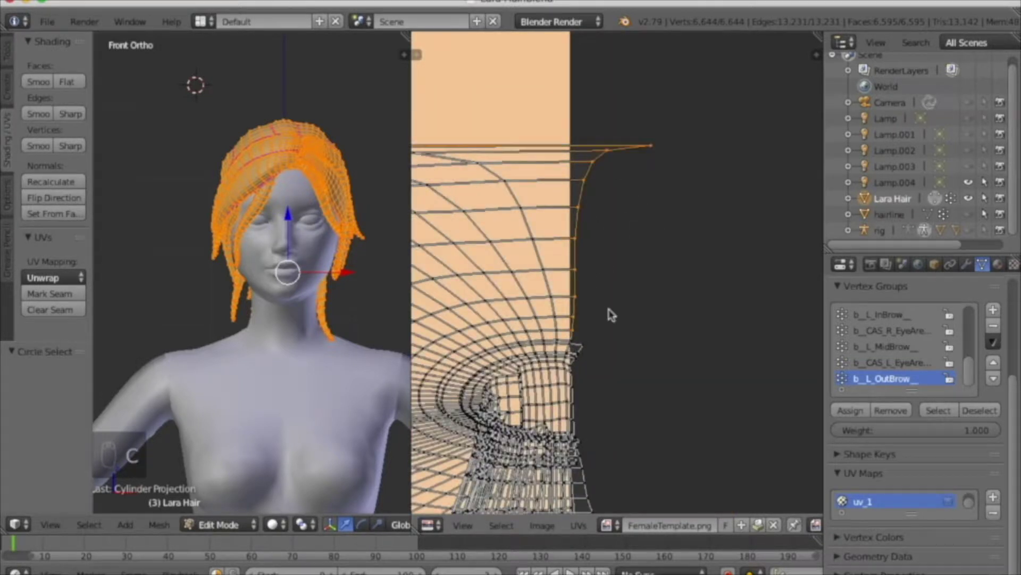
key(g)
key(x)
click(595, 314)
- Pull the small groups of UV vertices still crossing the upper right border back inside the template
key(c)
key(g)
key(x)
click(590, 310)
key(c)
key(g)
click(587, 217)
key(c)
key(g)
click(580, 215)
key(c)
key(g)
click(570, 176)
key(c)
key(g)
click(593, 180)
key(a)
- Work down the right border beside the temple strands, moving each protruding group of UV vertices inside the image
middle_drag(604, 240, 585, 58)
key(c)
click(579, 125)
right_click(595, 166)
key(g)
click(577, 142)
key(g)
click(594, 152)
key(a)
key(c)
click(581, 160)
key(g)
click(596, 161)
key(a)
key(c)
click(584, 243)
key(g)
click(592, 233)
key(c)
key(c)
click(586, 264)
key(g)
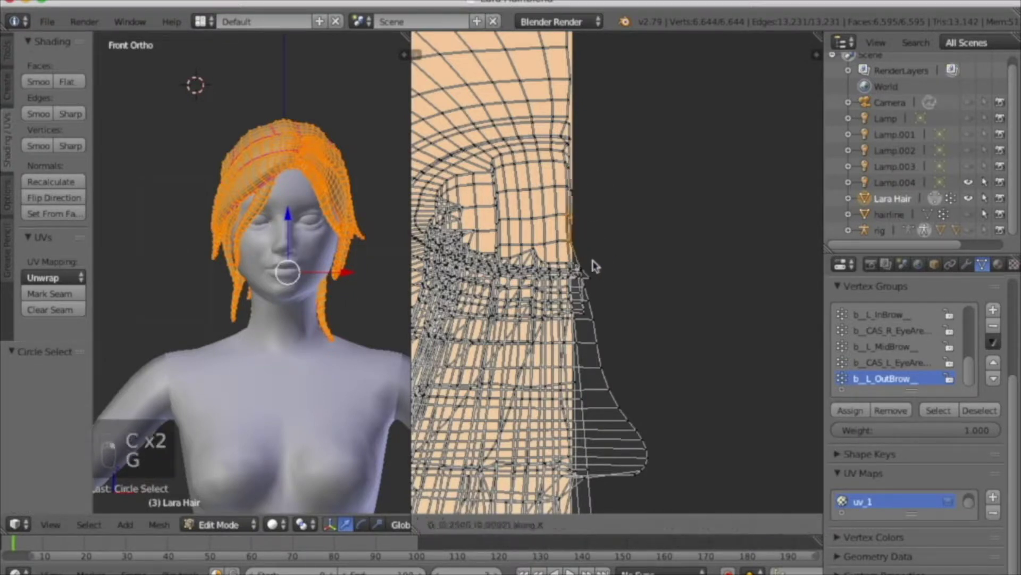
click(593, 265)
key(a)
- Select the bulging UV vertices along the lower right border, narrow them along X and shift them toward the template
middle_drag(634, 337, 668, 172)
scroll(666, 183, down, 5)
scroll(667, 243, down, 1)
key(c)
drag(661, 190, 662, 445)
key(s)
key(x)
click(648, 373)
scroll(645, 391, up, 5)
key(g)
key(x)
click(637, 429)
- Limit the selection to the groups still overhanging the right edge, scale them down along X and move them by -0.000923
scroll(637, 430, down, 3)
key(c)
middle_drag(633, 272, 631, 391)
key(Escape)
middle_drag(642, 336, 634, 237)
key(c)
middle_click(627, 439)
key(Escape)
key(s)
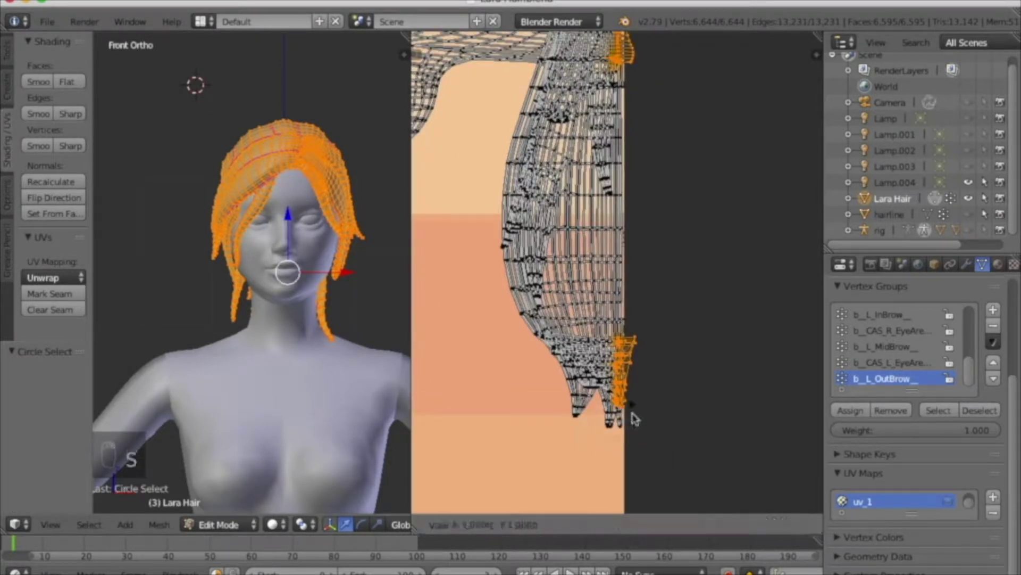
key(x)
click(637, 247)
scroll(632, 343, up, 3)
scroll(653, 277, down, 2)
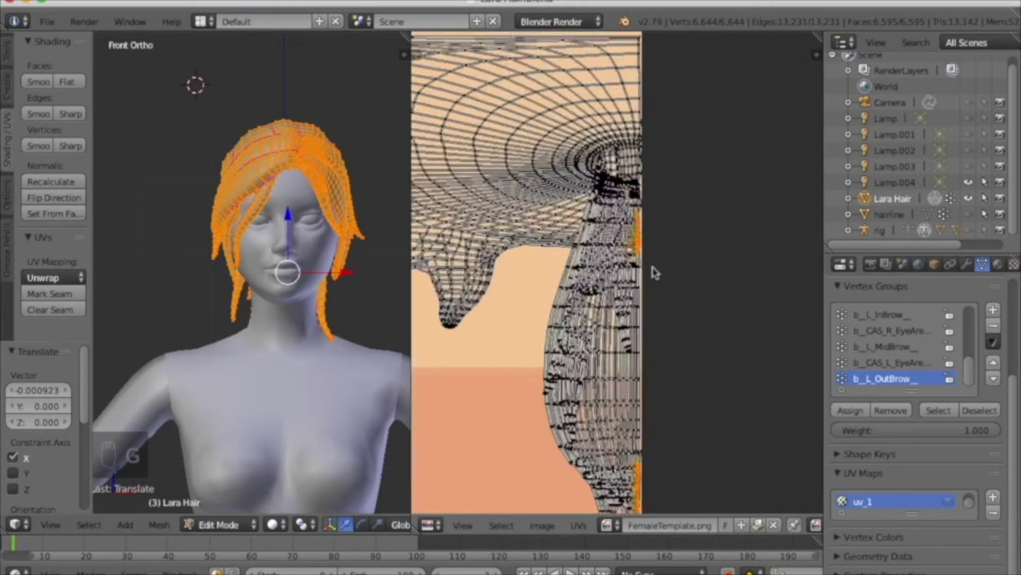
- Select all hair UVs, stretch them along Y by 2.279 and move them vertically within the template's upper area
key(a)
middle_drag(795, 285, 557, 214)
scroll(585, 237, down, 2)
key(a)
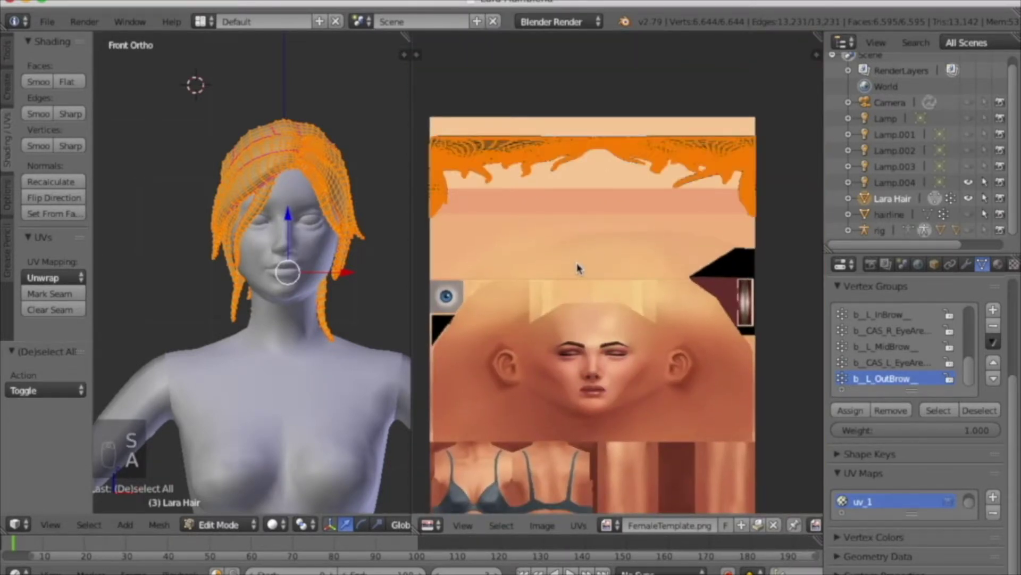
key(s)
key(y)
click(595, 242)
key(g)
key(y)
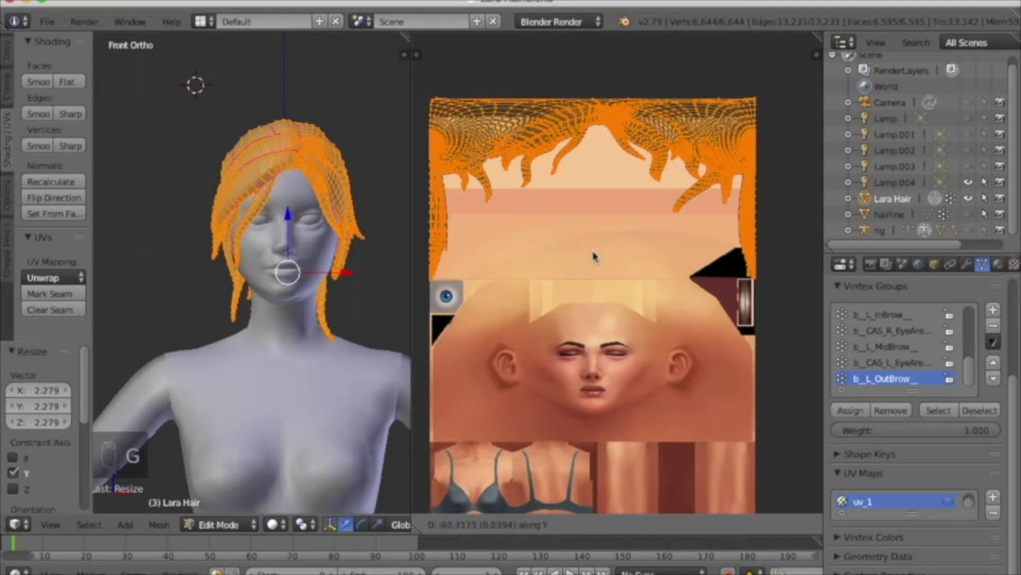
click(596, 277)
- Stretch the hair UVs further along Y and move them down by 0.079
key(s)
key(y)
click(601, 251)
key(s)
key(g)
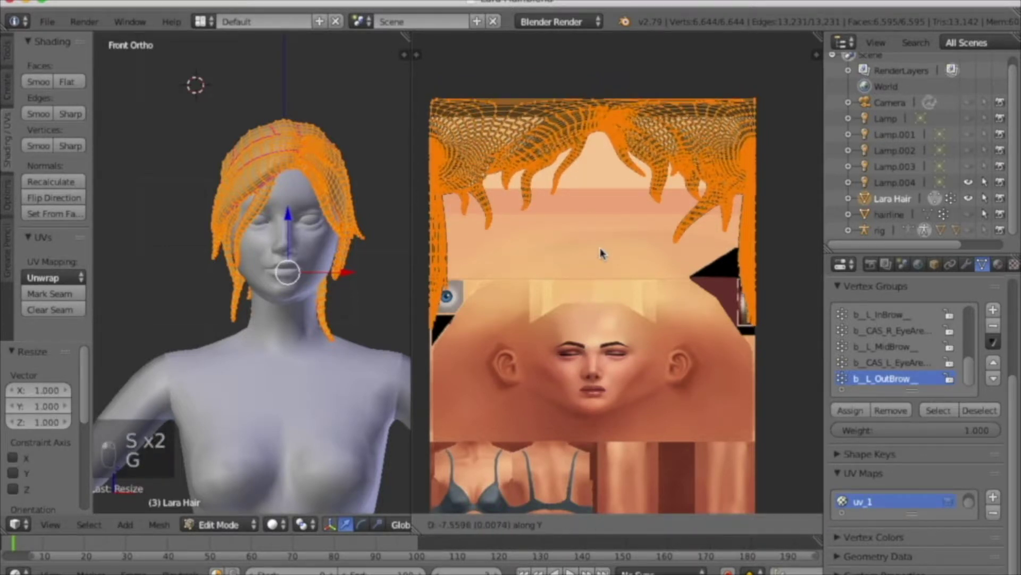
key(y)
click(596, 273)
scroll(439, 338, up, 8)
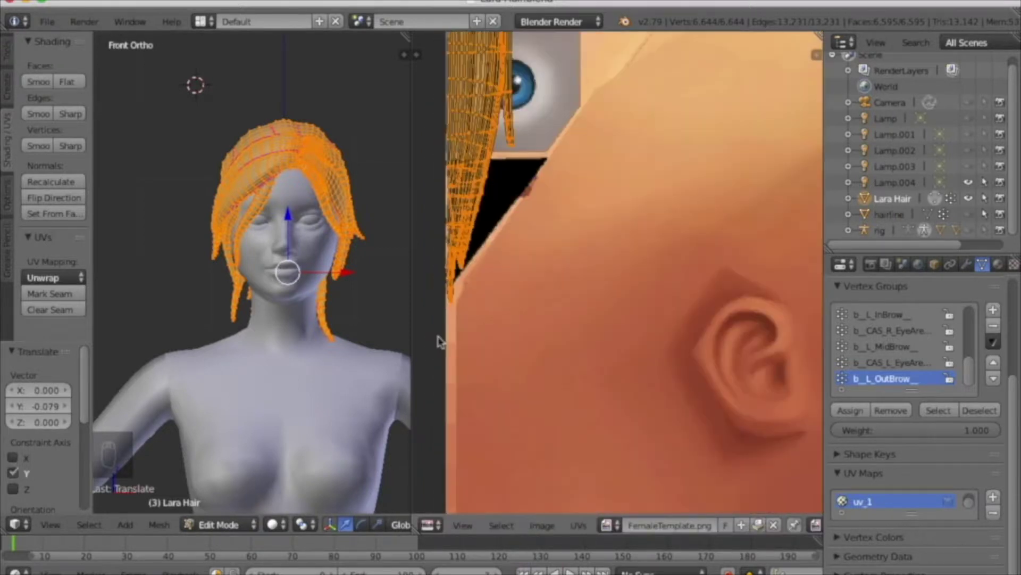
- Undo the last UV change and scale all hair UVs by 2 along X
scroll(438, 338, down, 8)
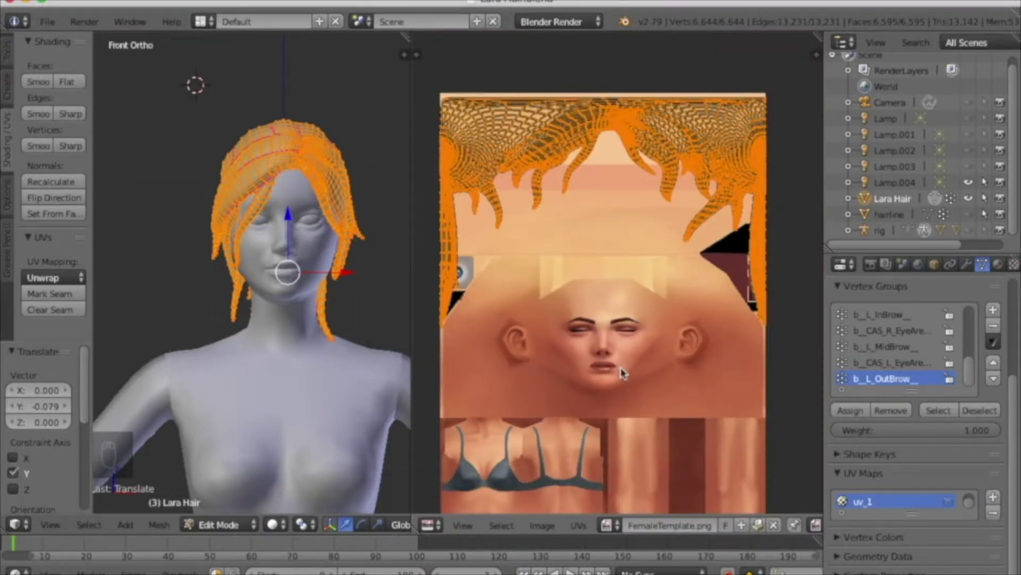
scroll(620, 368, left, 3)
scroll(621, 363, right, 1)
key(super+z)
scroll(626, 360, right, 2)
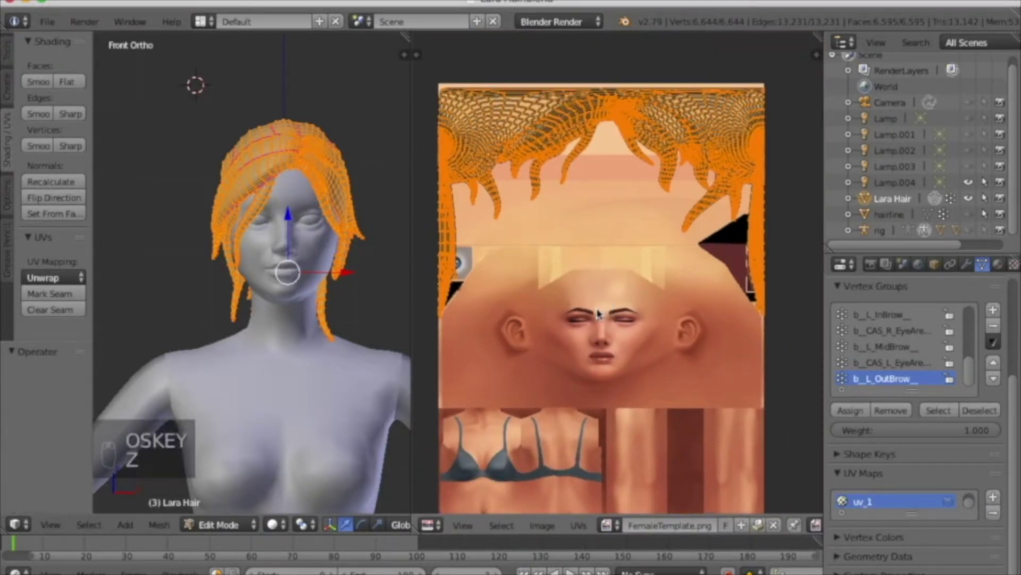
key(s)
key(x)
key(2)
key(Return)
- Move the hair UVs by -0.504 along X, nudge them about 0.0049 along Y, and clear the UV selection
key(g)
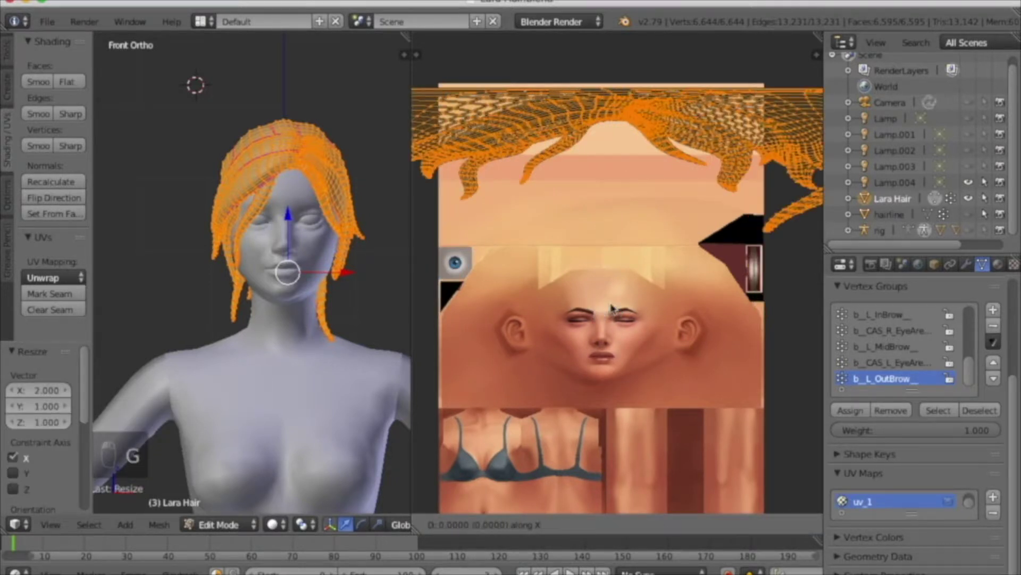
key(x)
click(451, 296)
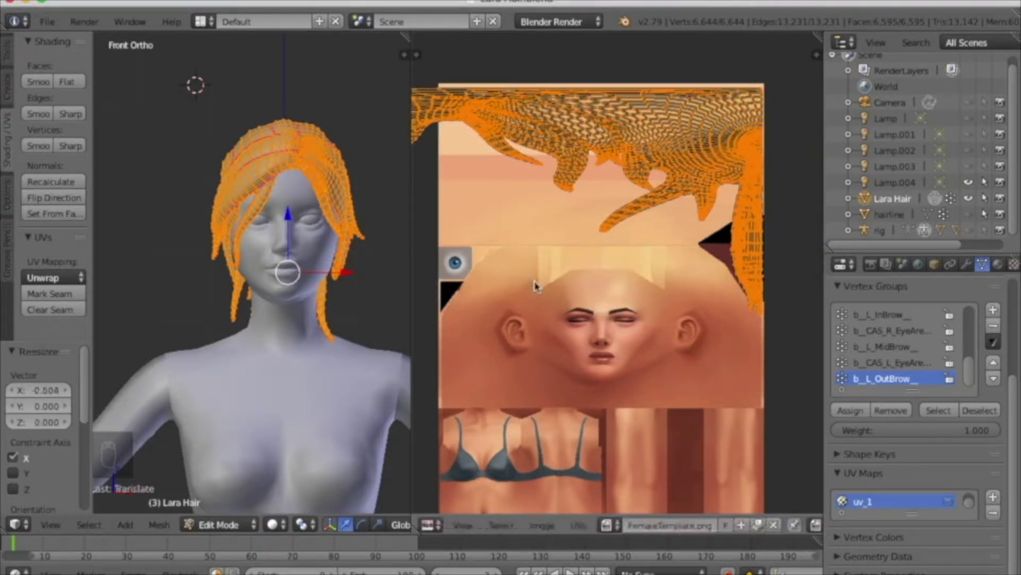
key(g)
key(y)
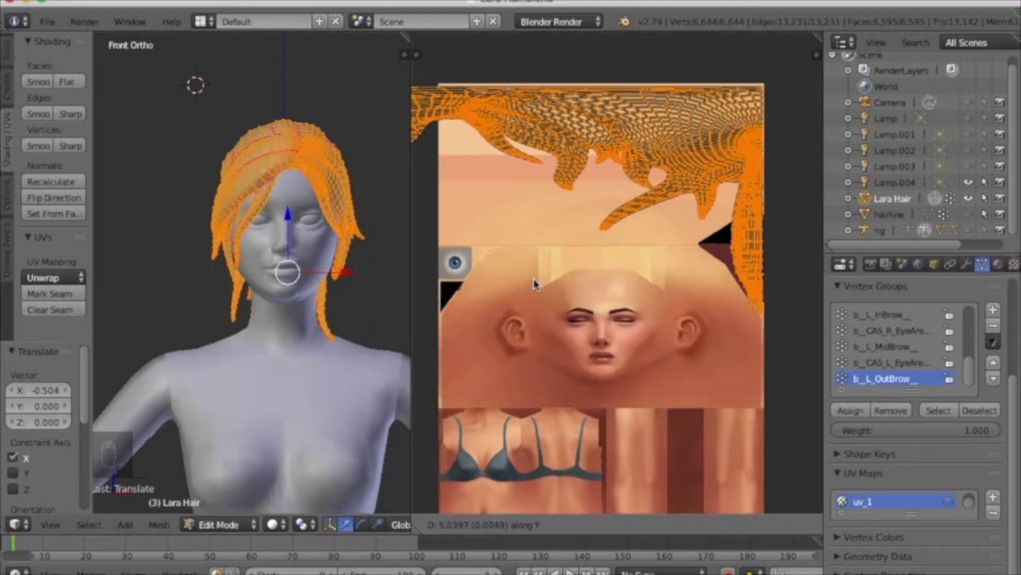
click(535, 282)
key(a)
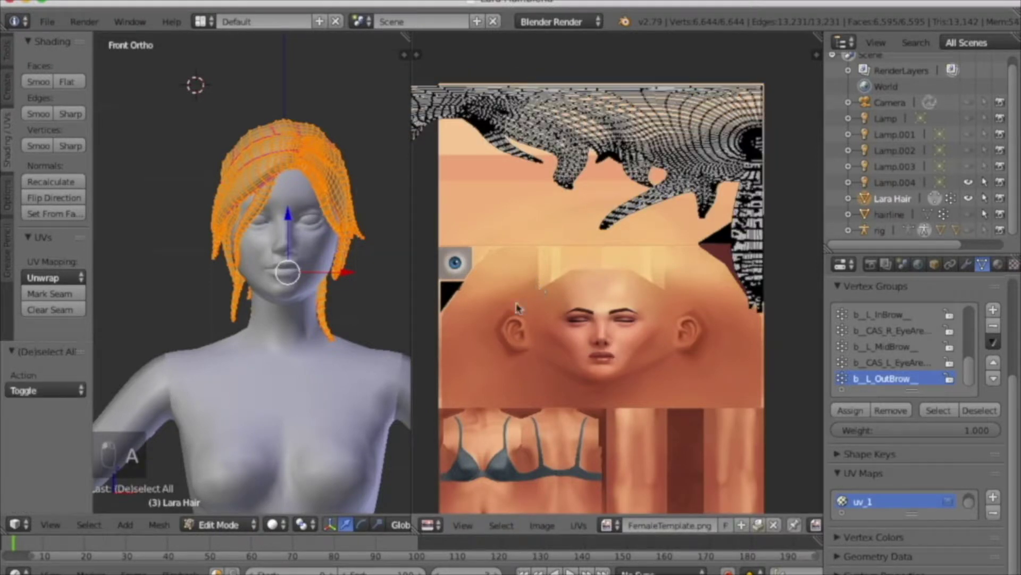
- Select both the hairline and Lara Hair objects and join them into Lara Hair
key(ctrl+j)
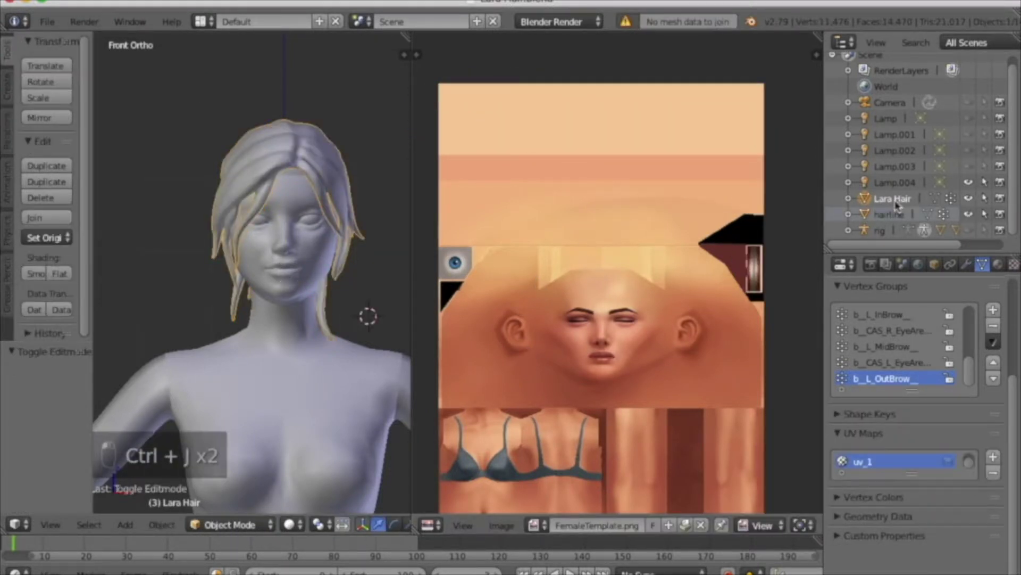
right_click(895, 201)
click(895, 201)
right_click(895, 214)
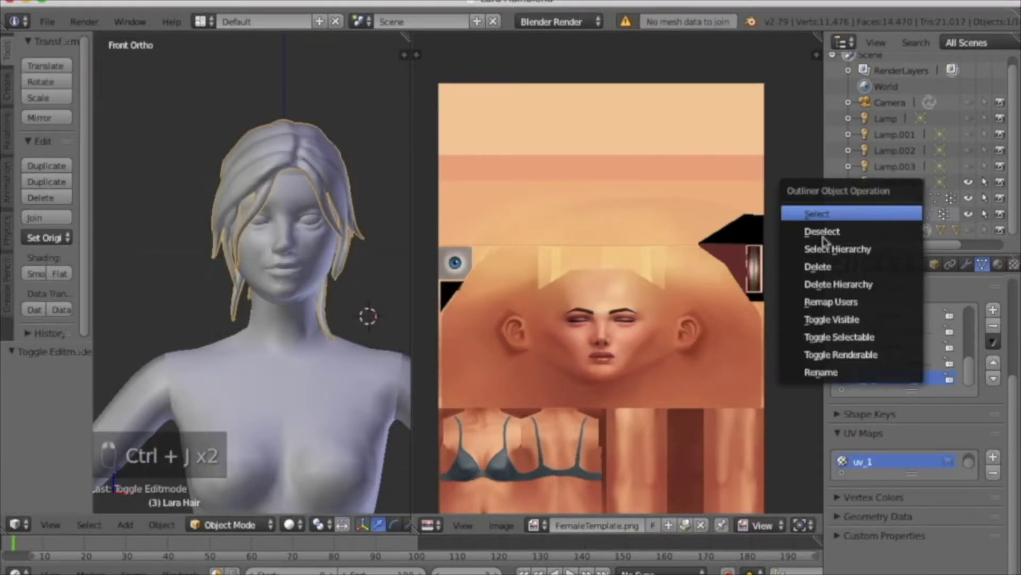
click(895, 213)
key(ctrl+j)
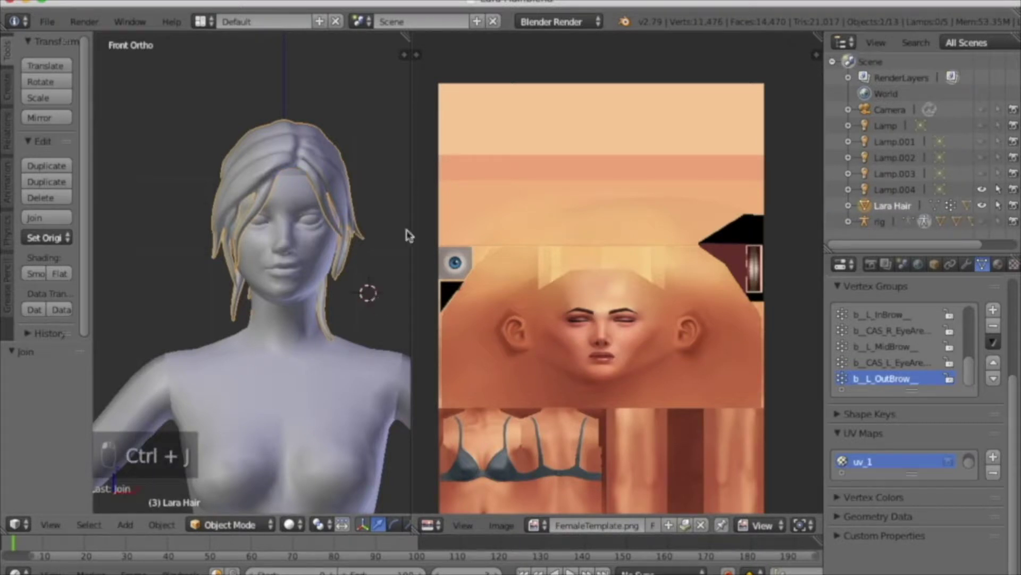
- Enter Edit Mode on the joined Lara Hair, select all its geometry and examine the full UV layout over the template
click(242, 525)
click(229, 485)
scroll(572, 340, up, 2)
key(a)
key(a)
key(a)
key(a)
key(a)
key(a)
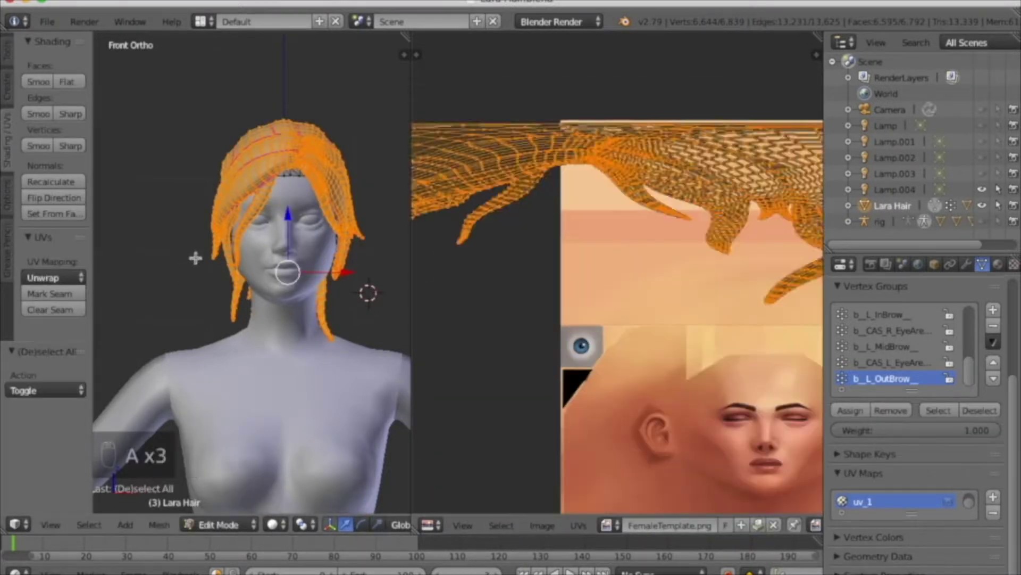
middle_drag(573, 271, 572, 265)
scroll(615, 288, down, 3)
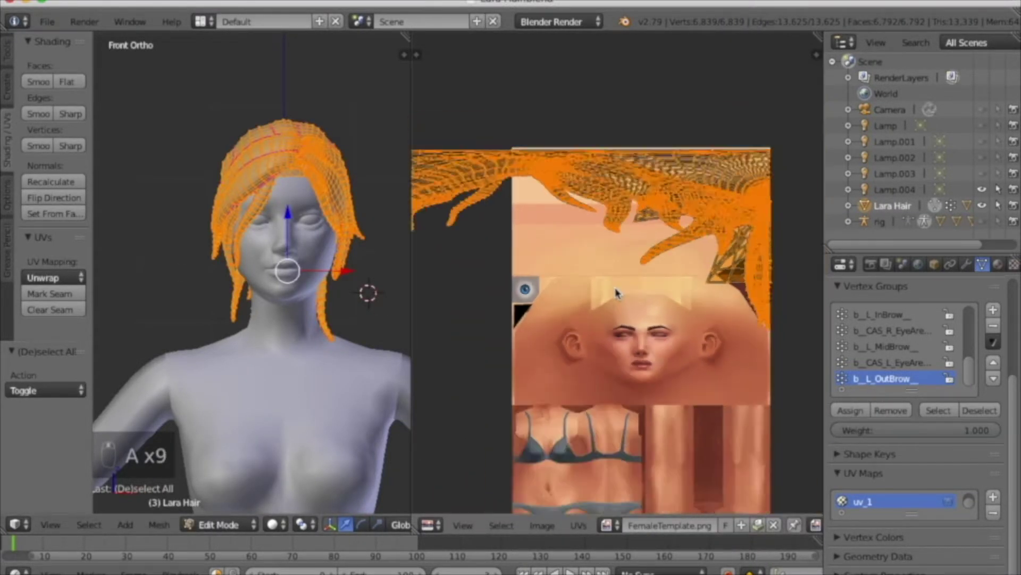
middle_drag(548, 289, 660, 241)
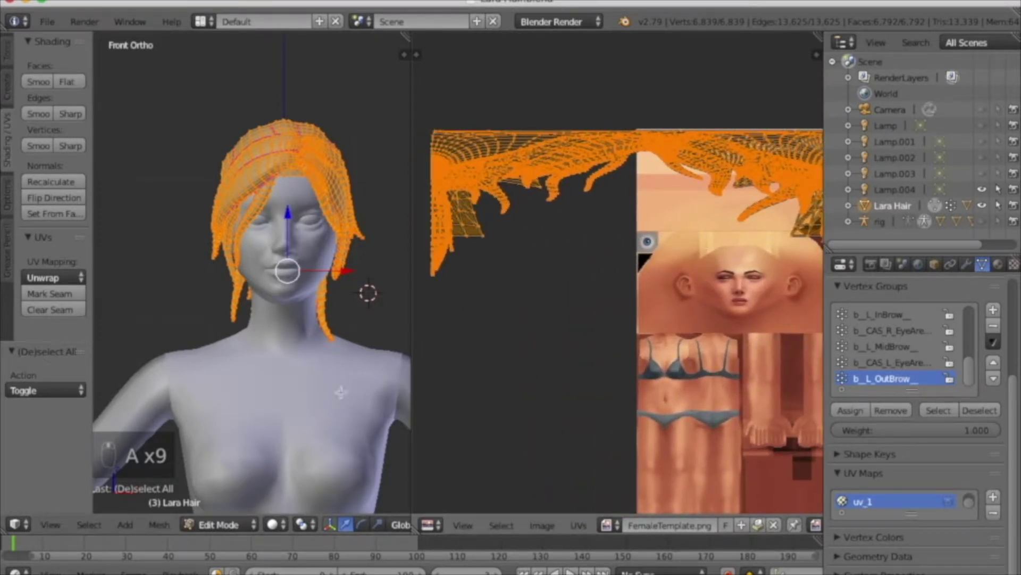
- Merge the UV editor area into the 3D view and switch Lara Hair to Vertex Paint with face masking and all faces selected
drag(407, 35, 550, 208)
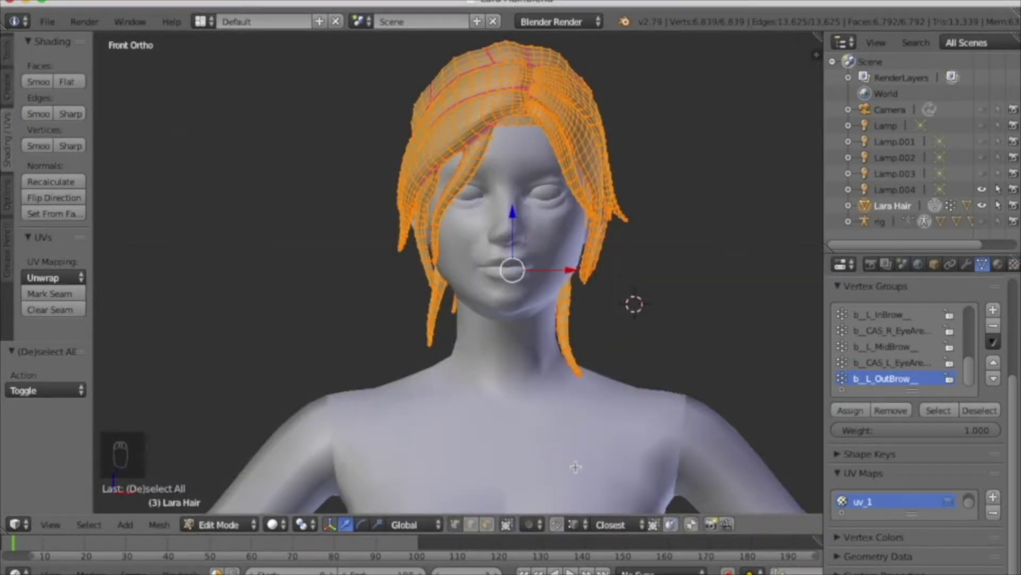
click(222, 526)
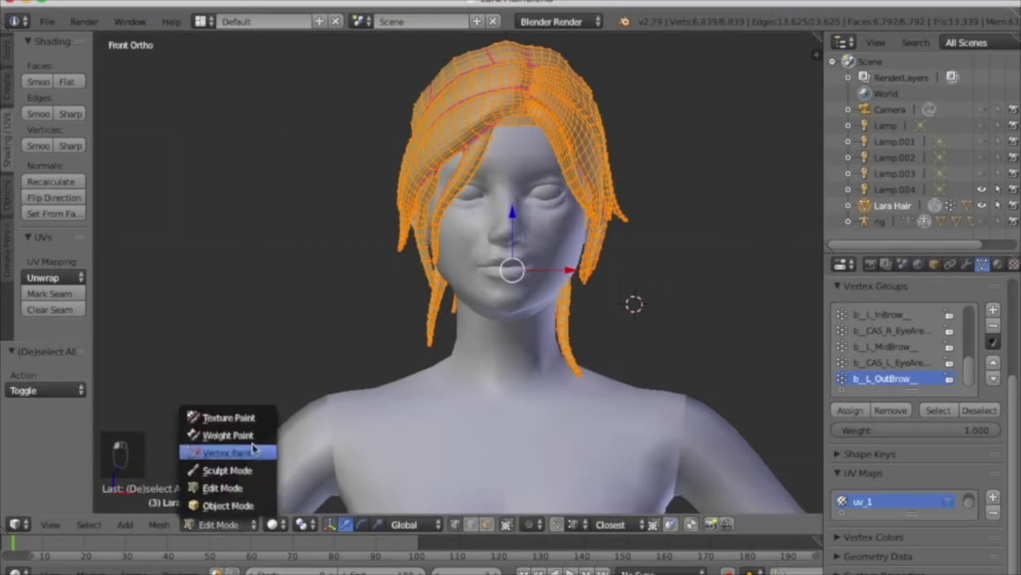
click(229, 451)
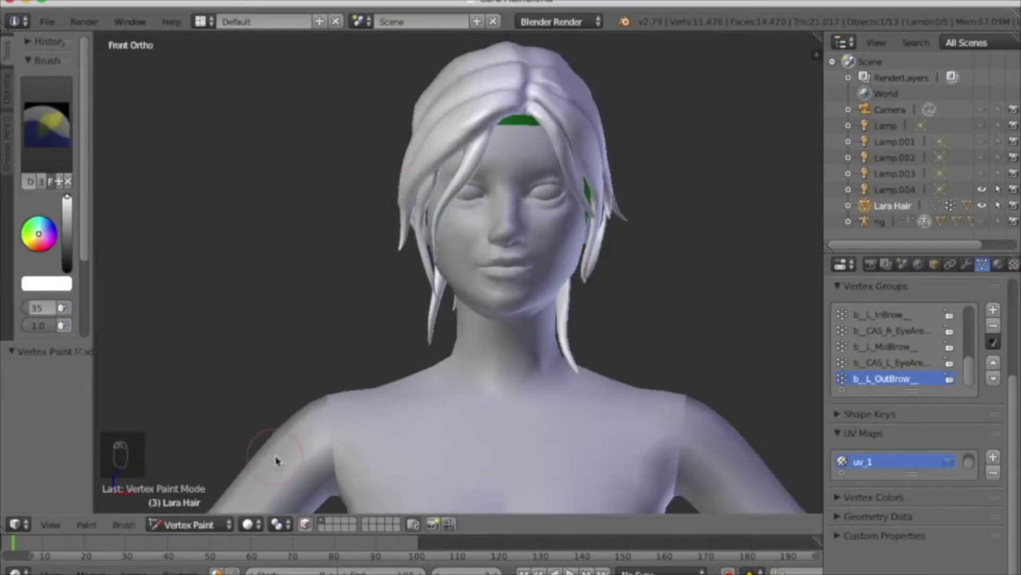
click(305, 525)
key(a)
key(a)
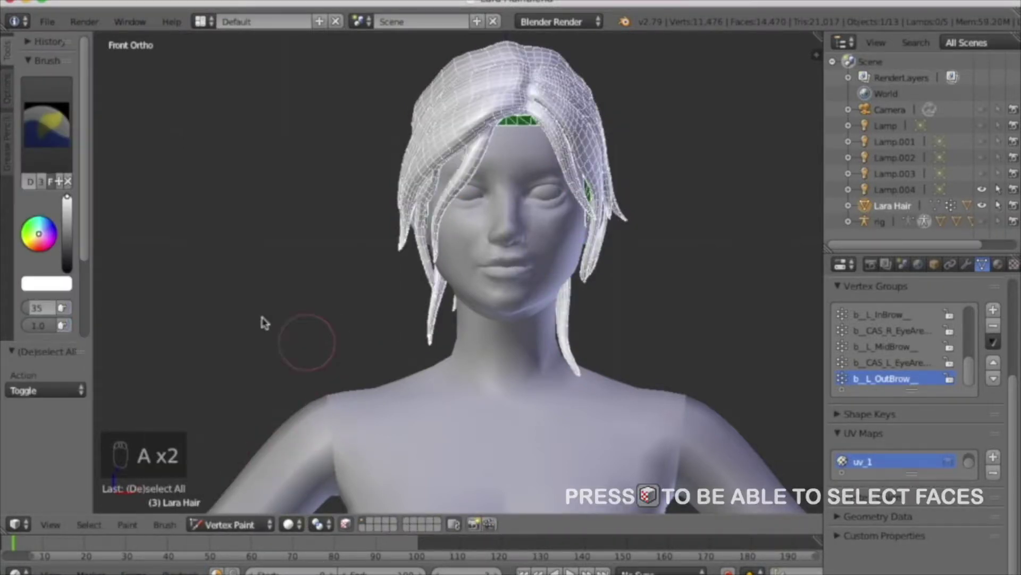
- Set the vertex paint brush colour to hex 007F00
drag(92, 291, 193, 291)
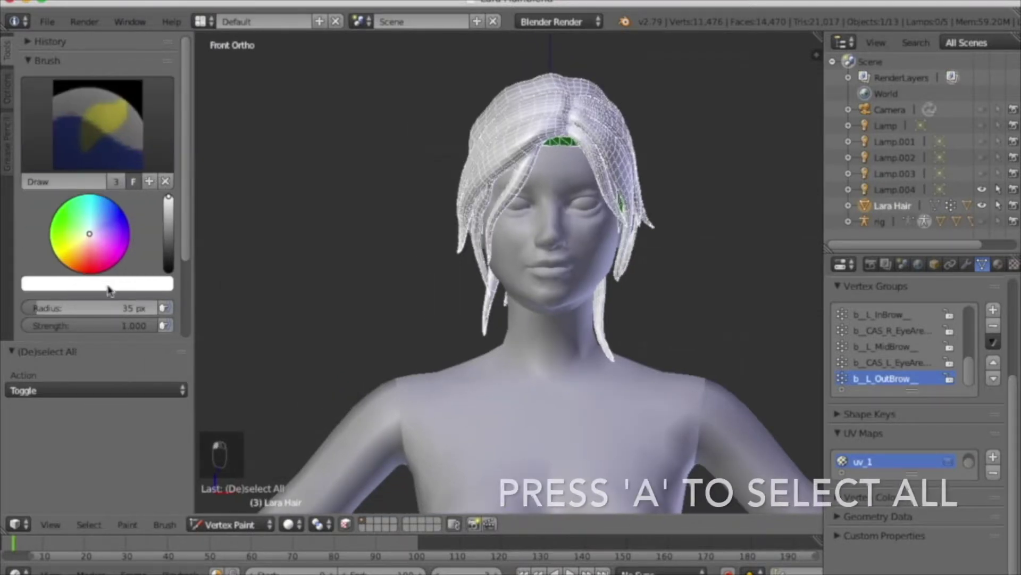
click(96, 283)
click(140, 203)
click(106, 229)
text(00)
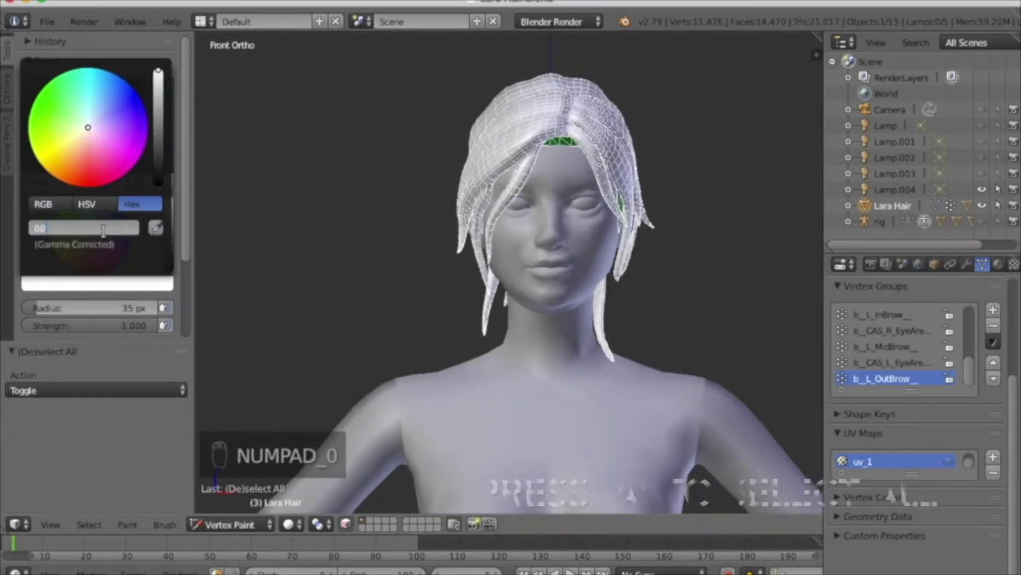
text(7F00)
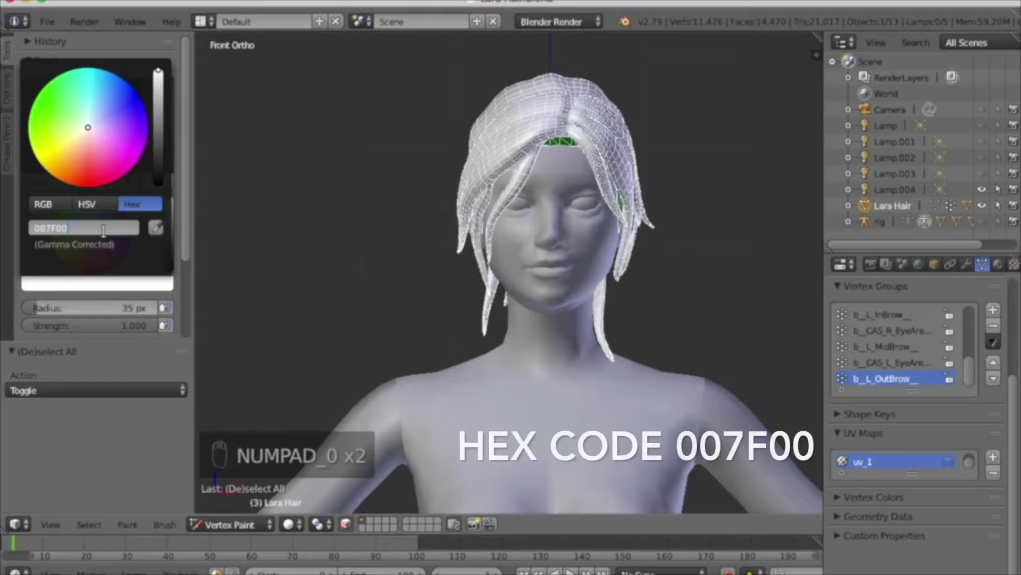
key(Return)
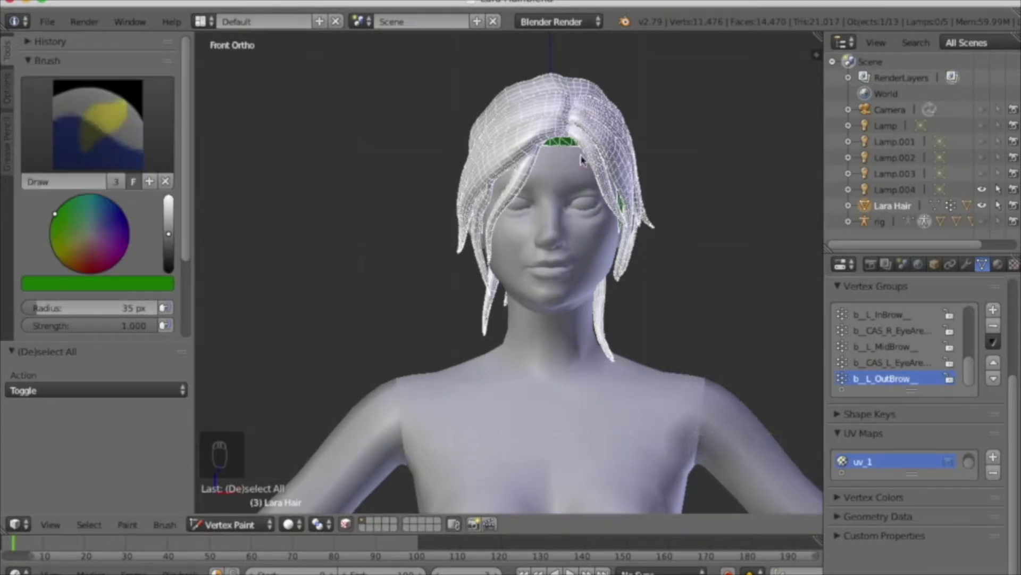
- Fill all selected Lara Hair faces with the green brush colour and return to Object Mode
key(shift+k)
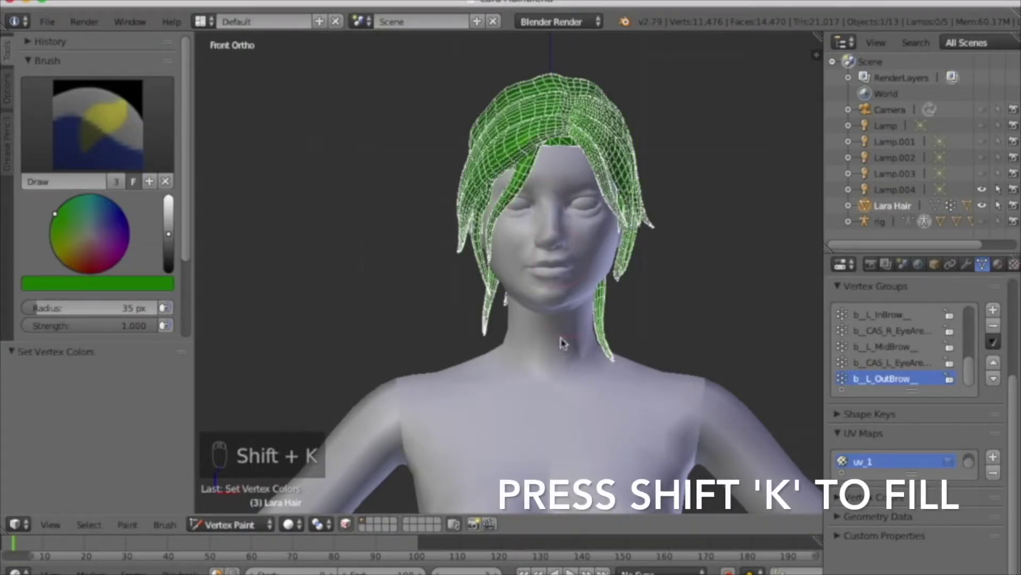
key(a)
middle_drag(462, 382, 517, 382)
middle_drag(732, 358, 595, 355)
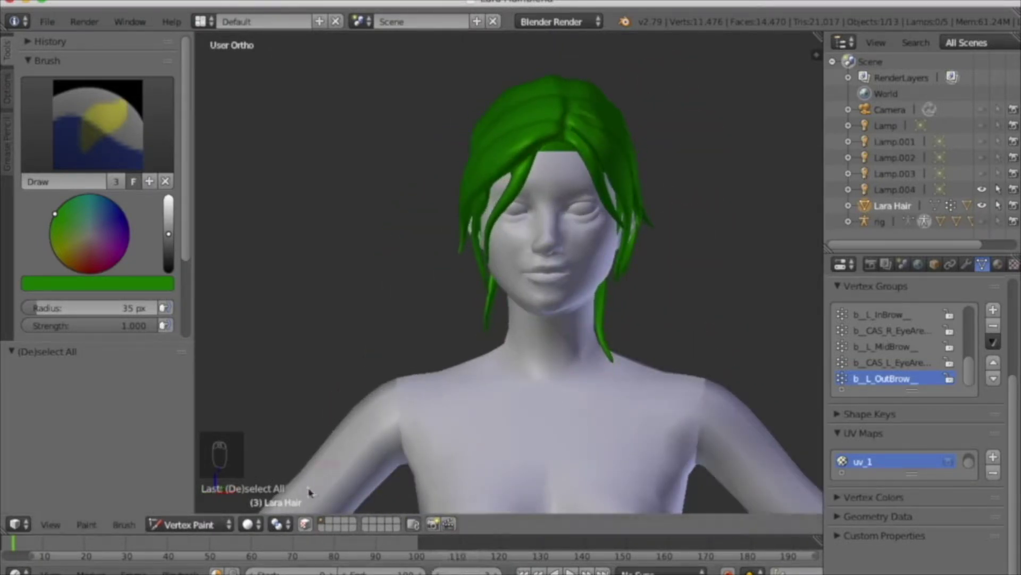
middle_drag(639, 424, 526, 419)
click(213, 524)
click(218, 505)
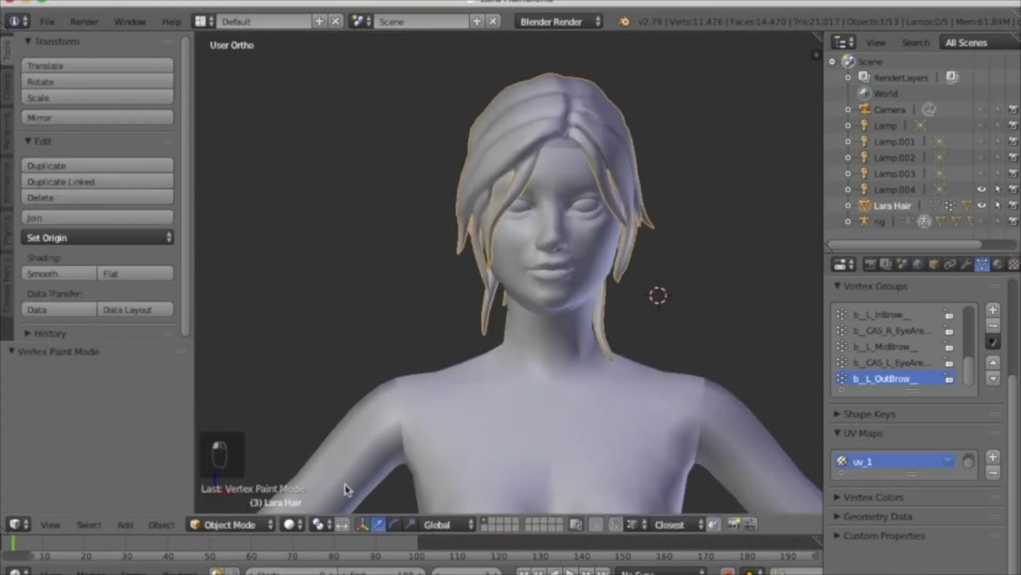
- Append the objects from hair weightpaint.blend in the Desktop's Lara folder
click(47, 21)
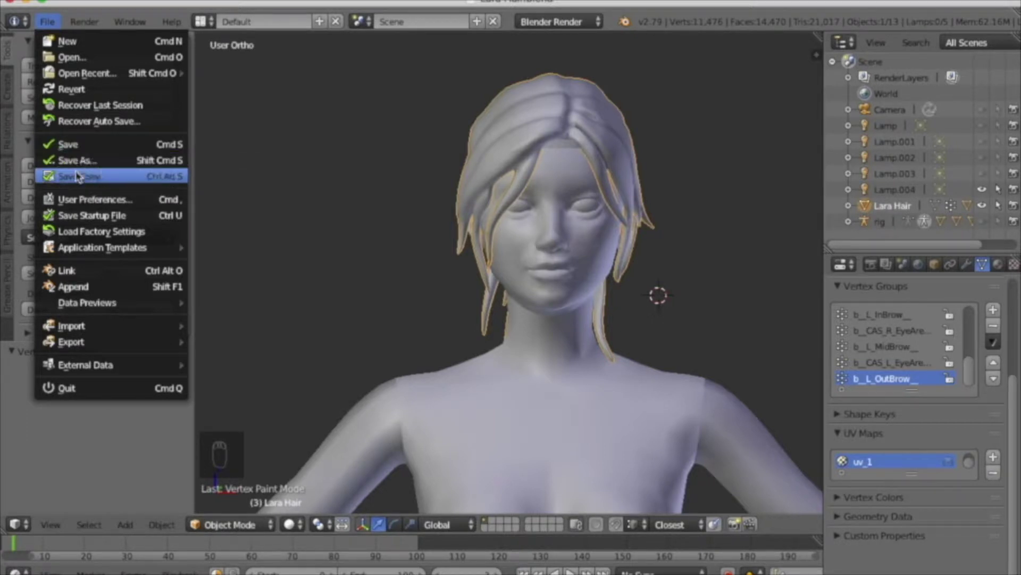
click(75, 287)
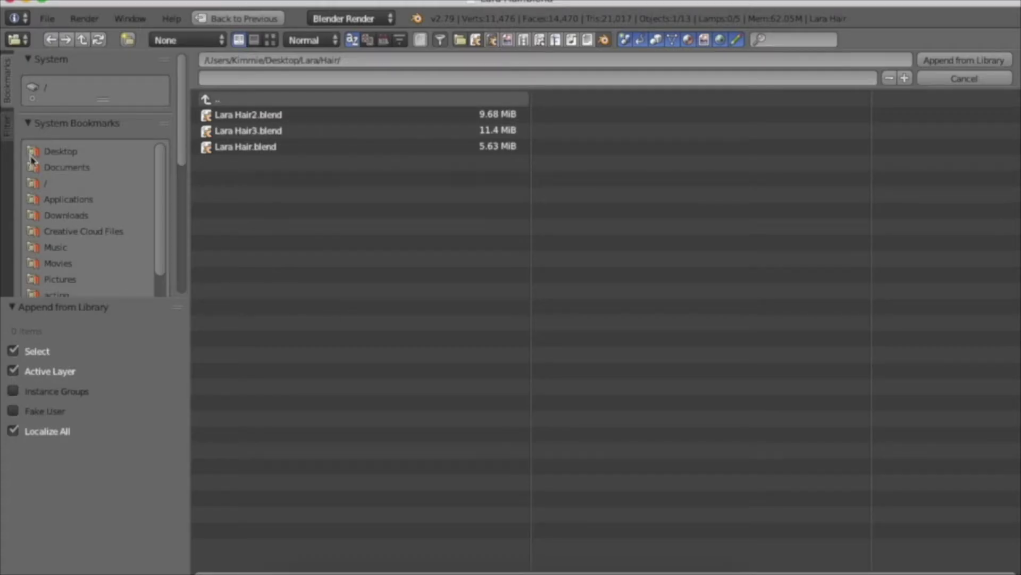
click(60, 151)
click(228, 115)
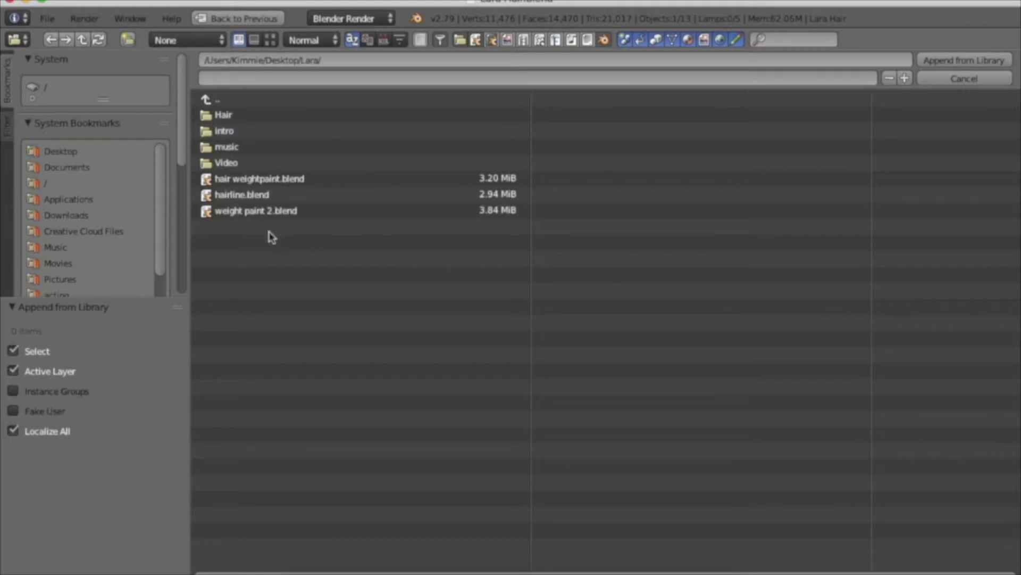
double_click(269, 183)
click(232, 243)
drag(253, 292, 253, 323)
click(941, 62)
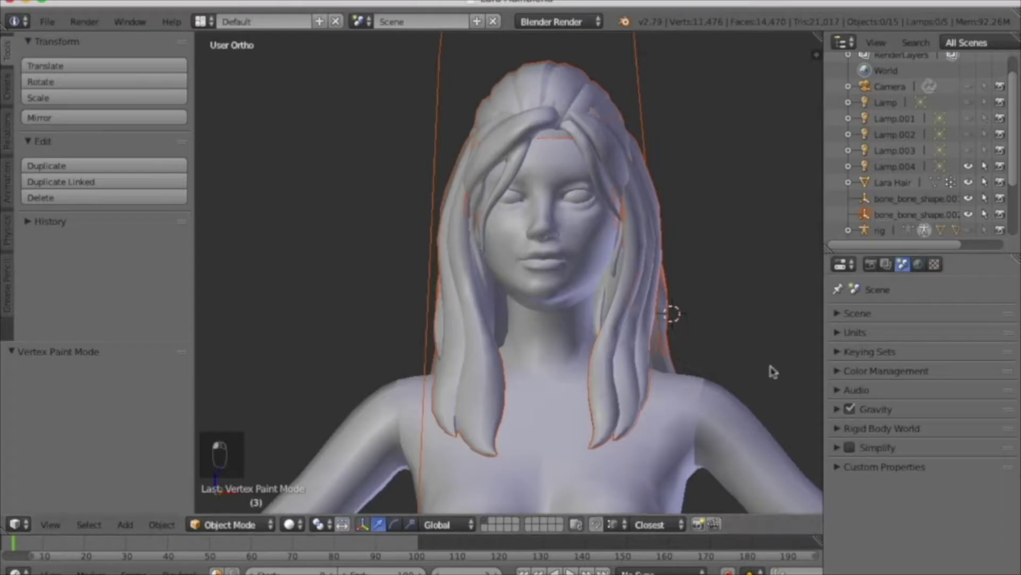
- Delete the appended s4studio_mesh_1 and s4studio_mesh_2 objects, keeping s4studio_mesh_3
middle_drag(722, 401, 736, 322)
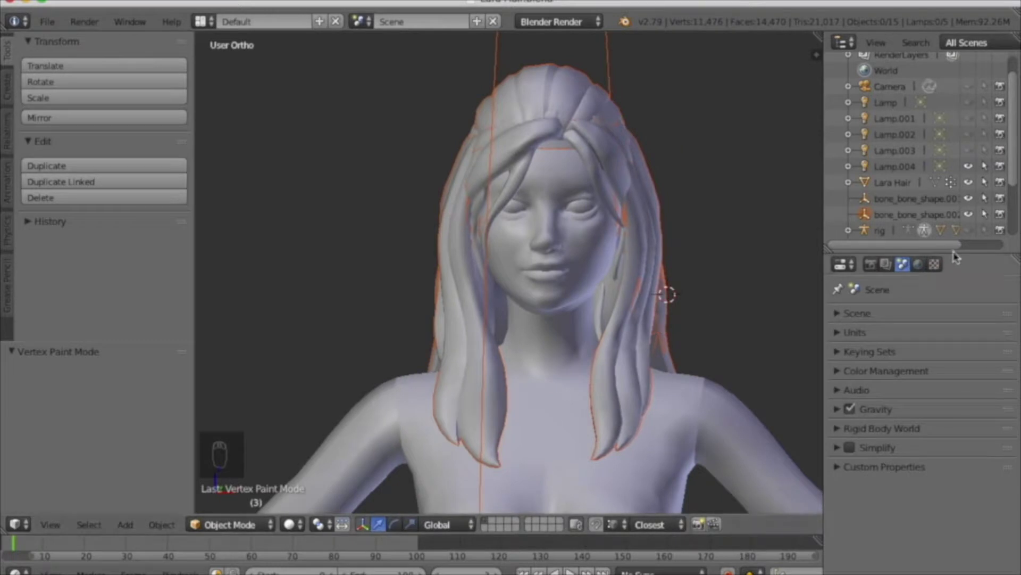
scroll(941, 213, down, 3)
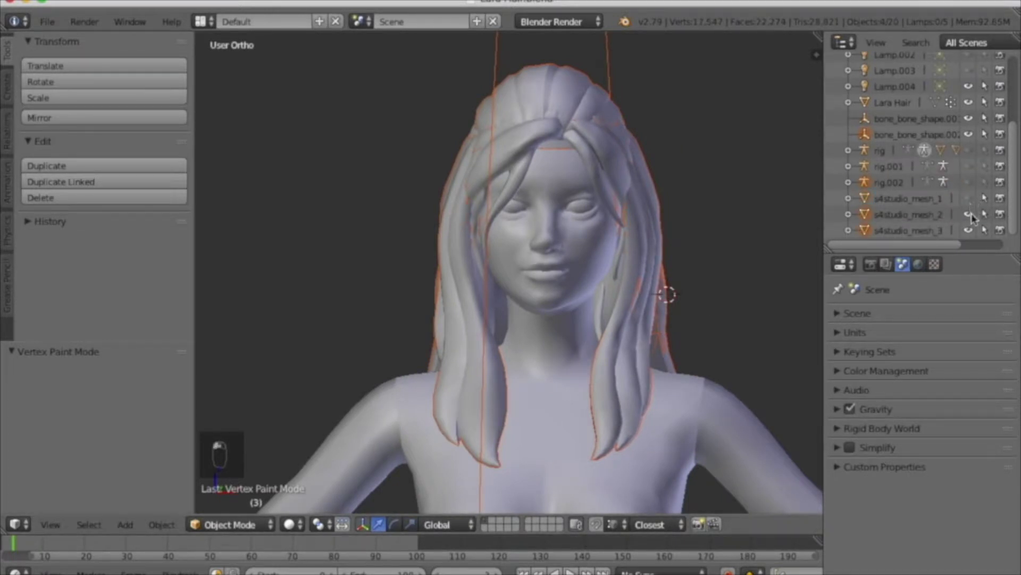
click(968, 231)
right_click(925, 219)
click(904, 217)
right_click(899, 213)
click(904, 216)
middle_drag(762, 308, 724, 327)
- Subdivide the whole s4studio_mesh_3 with 3 cuts and a smoothness of 1, and return to Object Mode
right_click(668, 346)
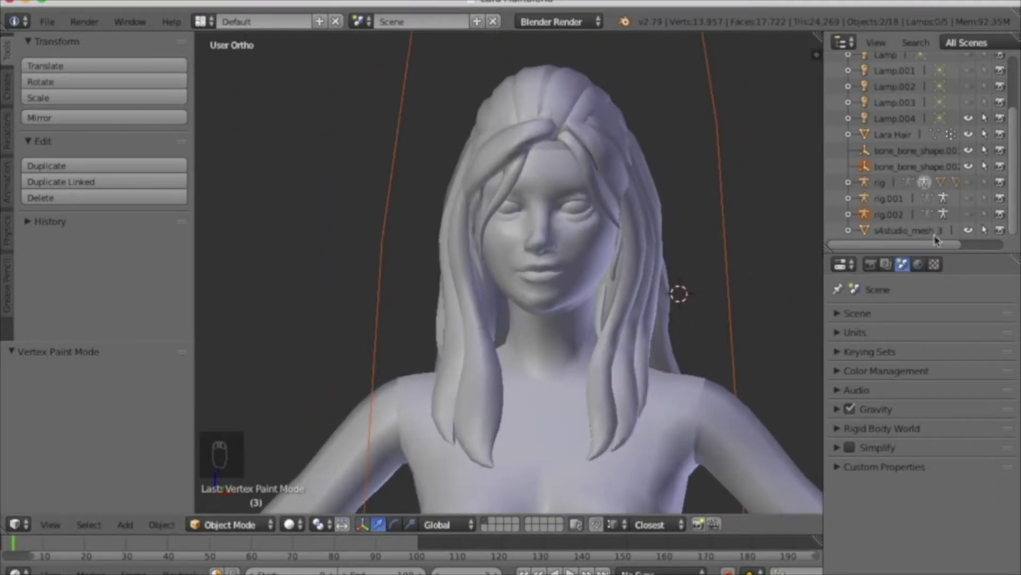
click(252, 525)
click(234, 487)
click(11, 50)
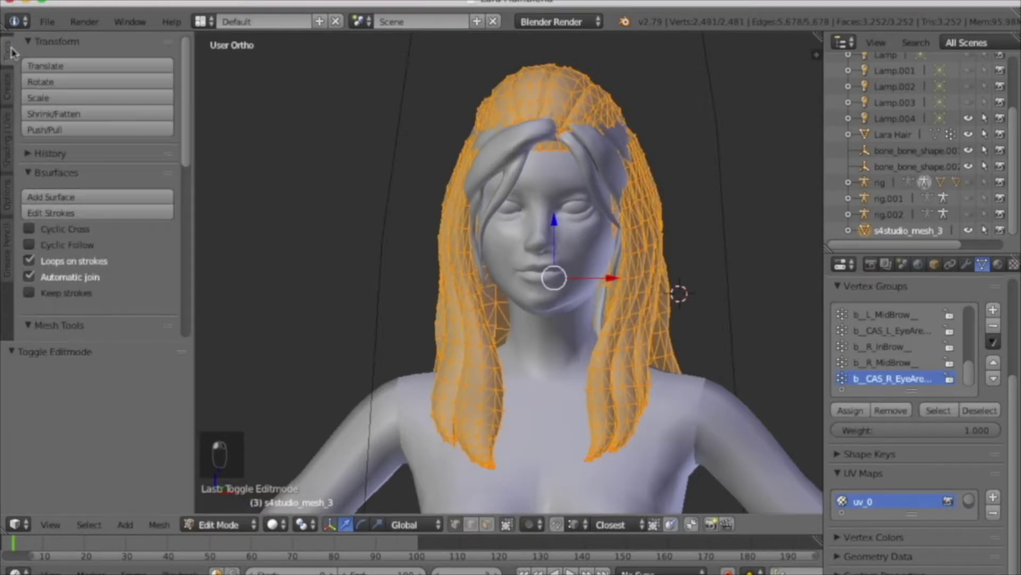
scroll(97, 246, down, 10)
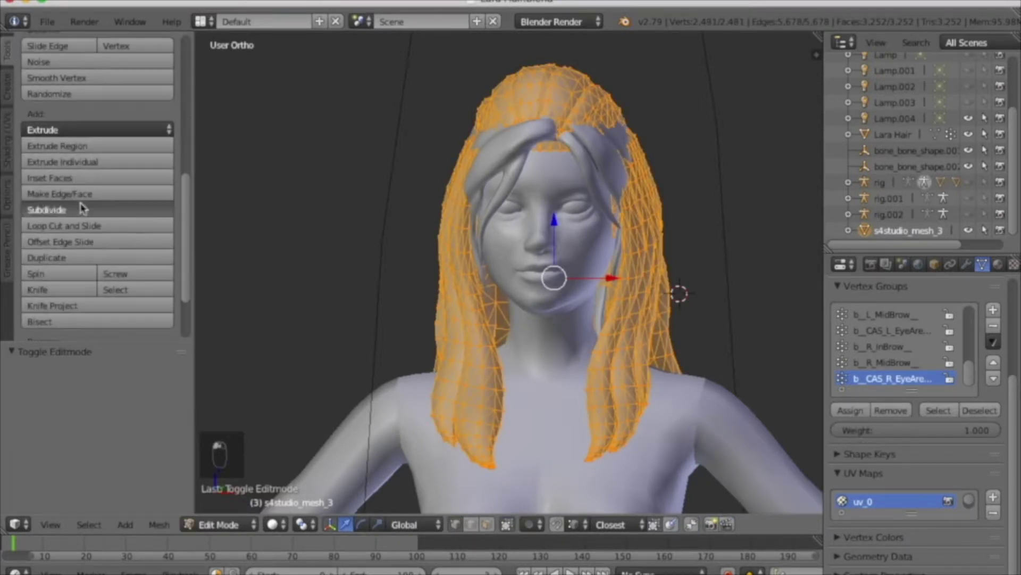
click(96, 209)
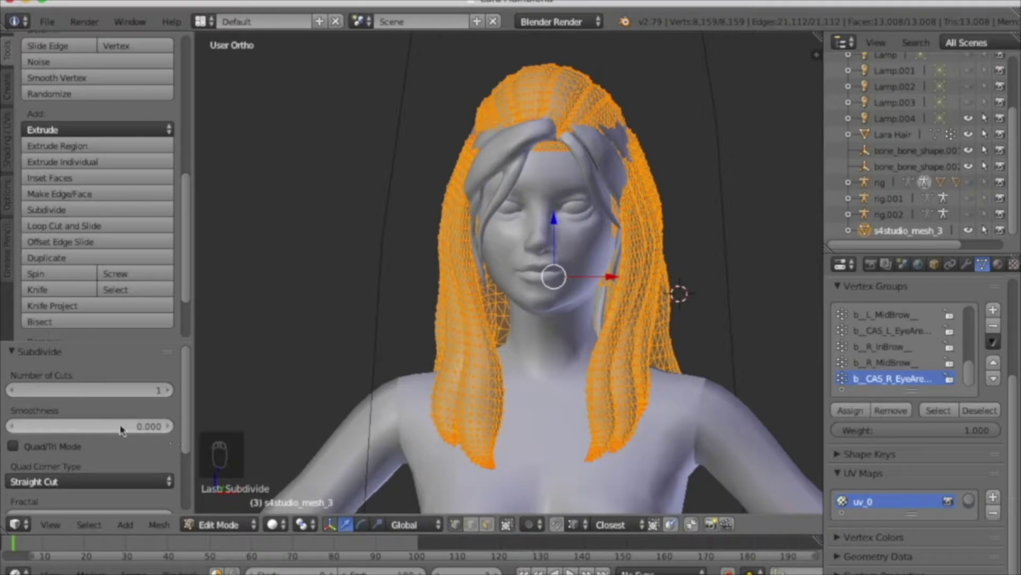
click(168, 392)
click(168, 393)
click(224, 524)
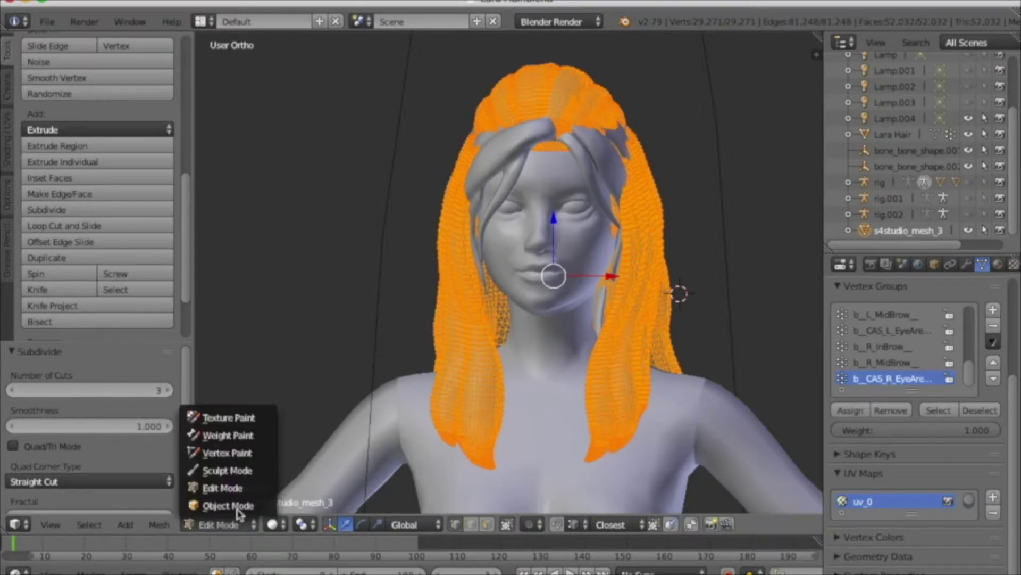
click(223, 505)
mouse_move(319, 458)
middle_down()
mouse_move(574, 455)
mouse_move(532, 444)
mouse_move(329, 449)
middle_up()
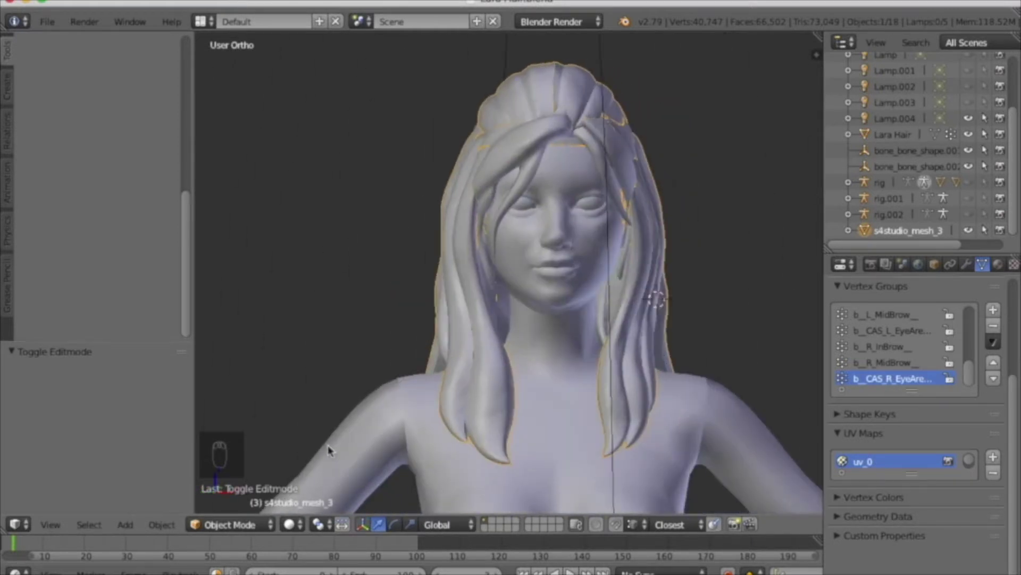
- Put s4studio_mesh_3 and Lara Hair each in Weight Paint mode, and select both with Lara Hair active
click(241, 525)
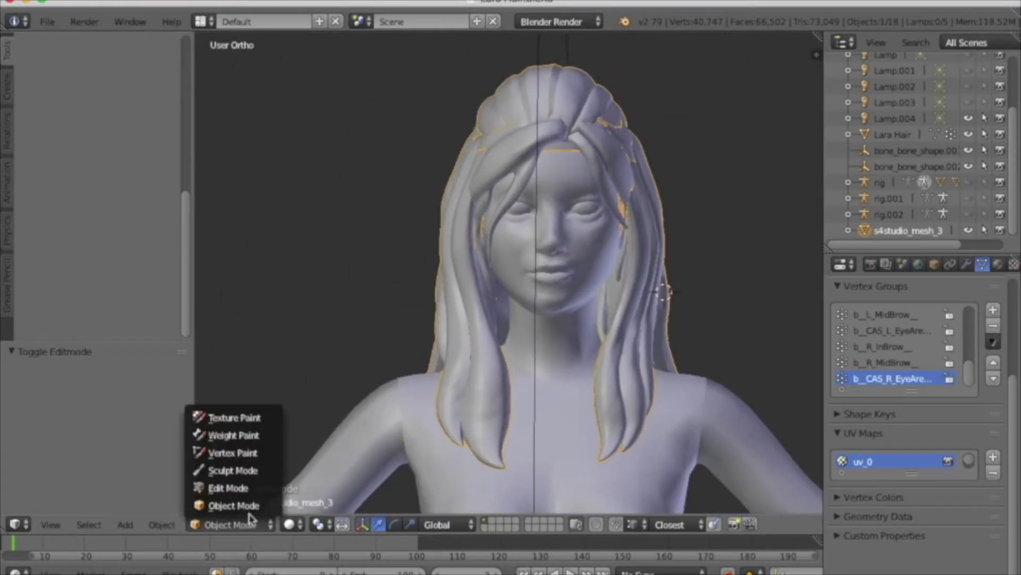
click(234, 435)
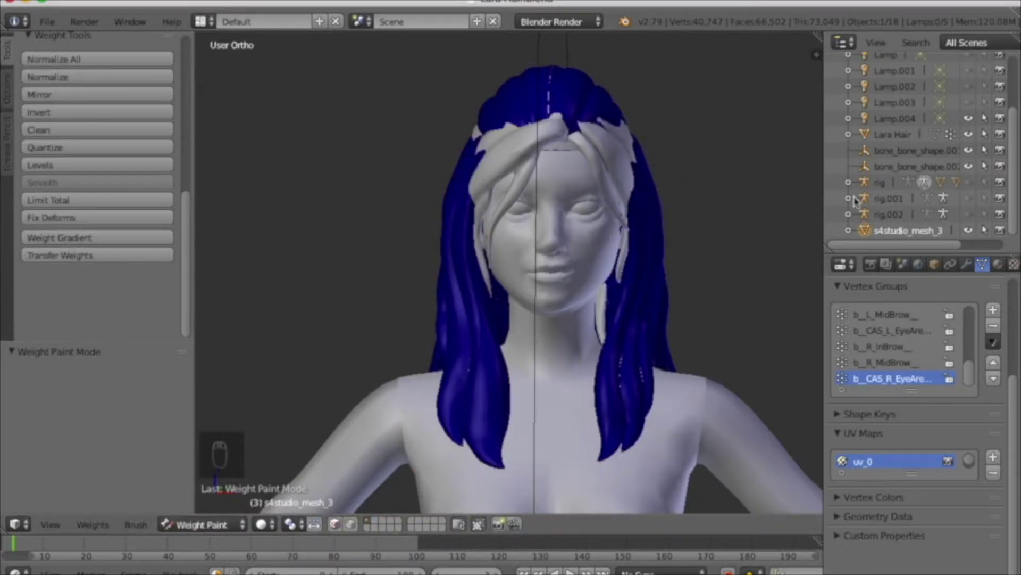
click(906, 133)
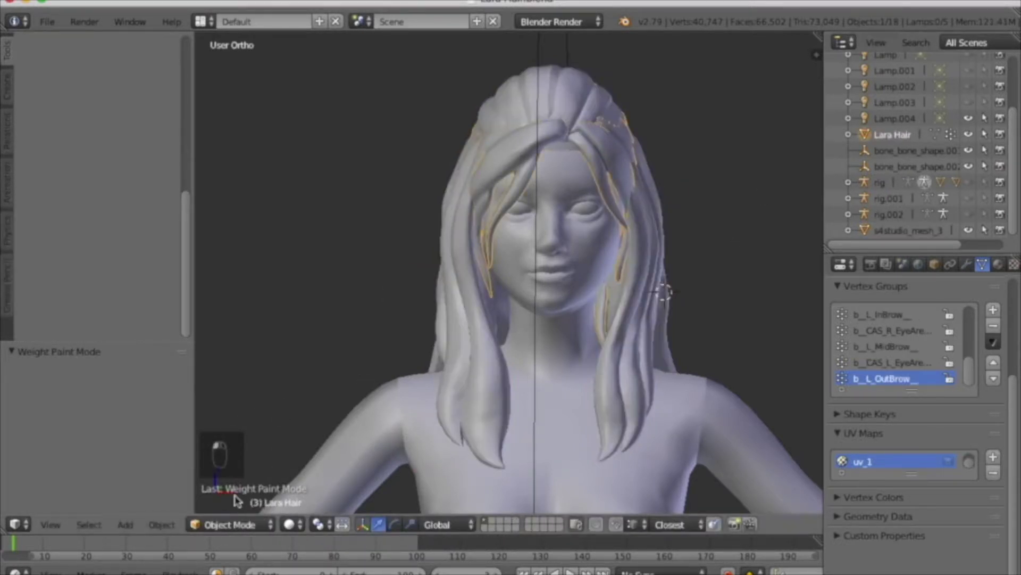
click(237, 526)
click(234, 433)
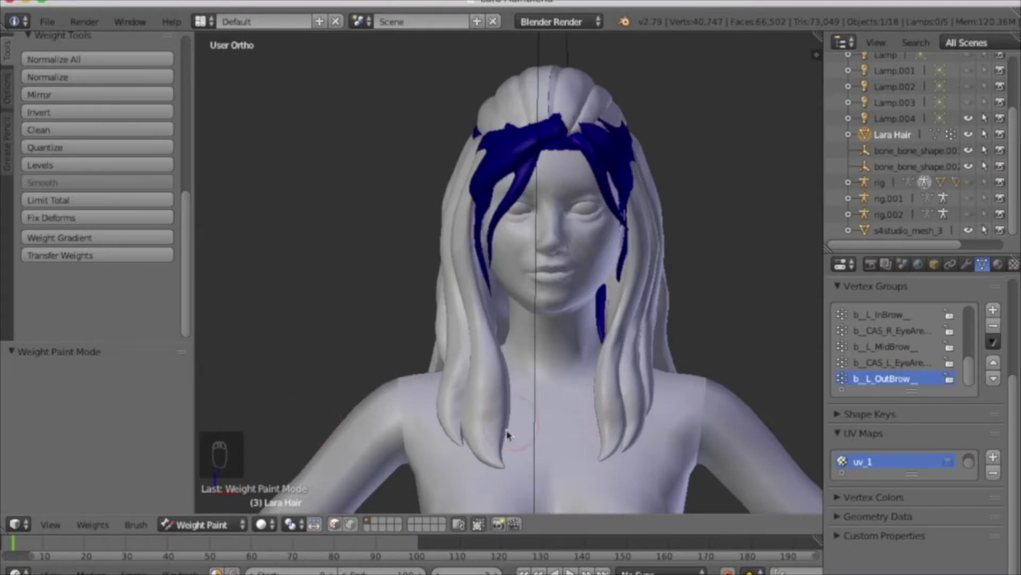
click(902, 230)
shift+click(902, 230)
shift+click(902, 230)
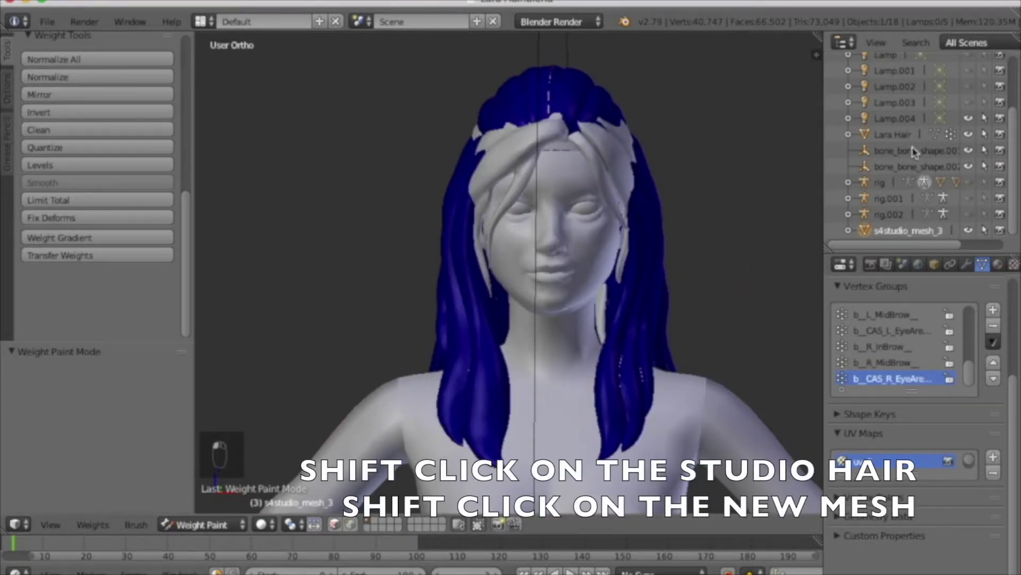
shift+click(909, 134)
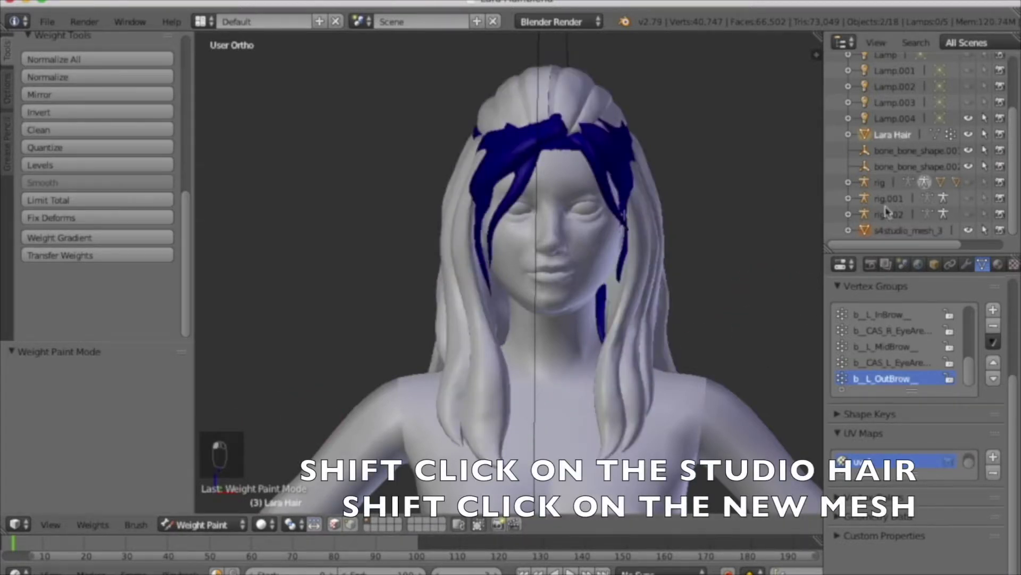
- Transfer the vertex group weights to Lara Hair, with source layers By Name and destination All Layers
click(98, 256)
scroll(125, 308, up, 10)
scroll(125, 308, down, 6)
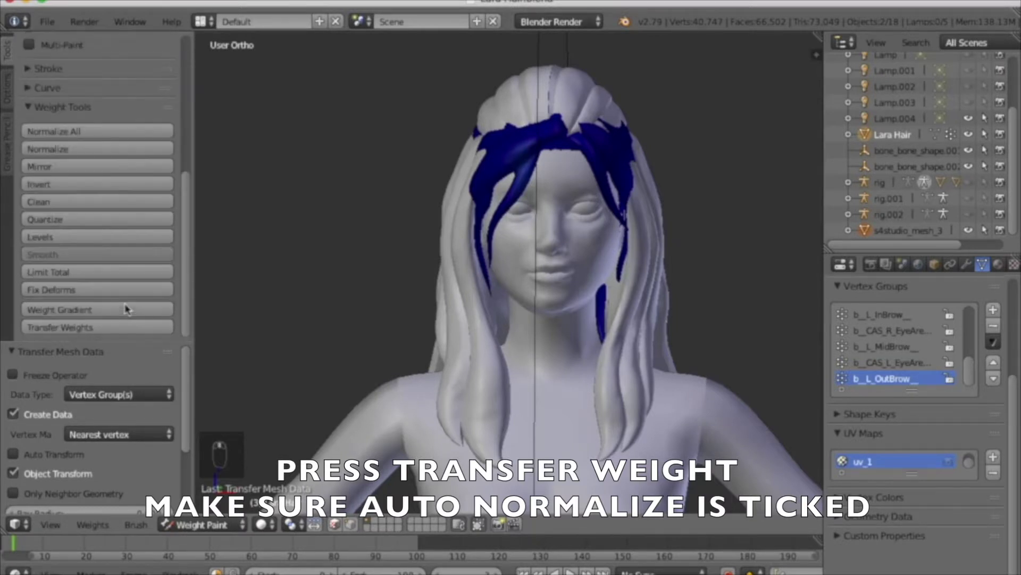
scroll(122, 408, down, 4)
scroll(120, 406, down, 2)
click(119, 442)
click(126, 406)
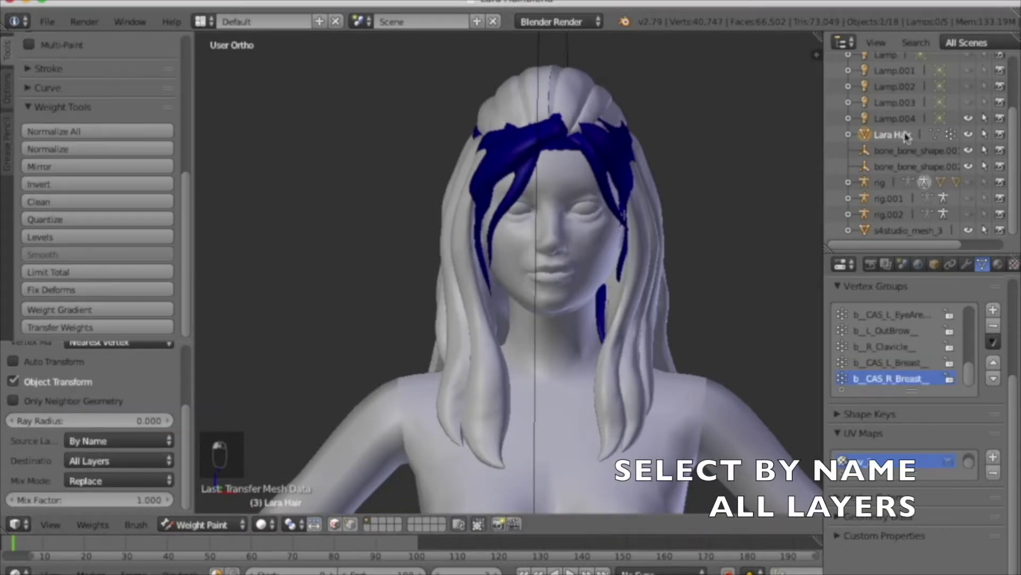
- Clean Lara Hair's vertex groups with the subset All Groups and Keep Single enabled
click(61, 202)
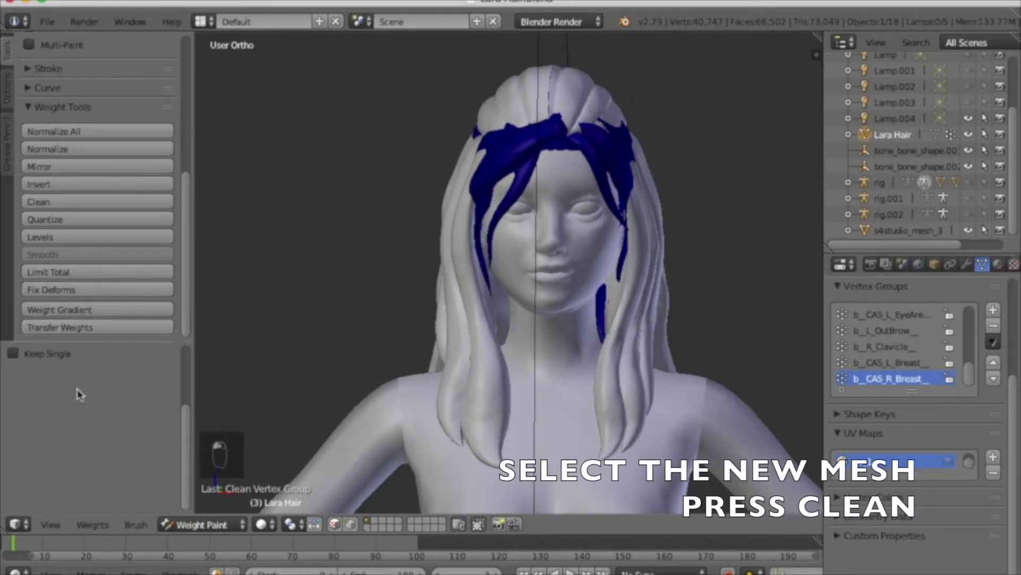
click(93, 364)
click(87, 329)
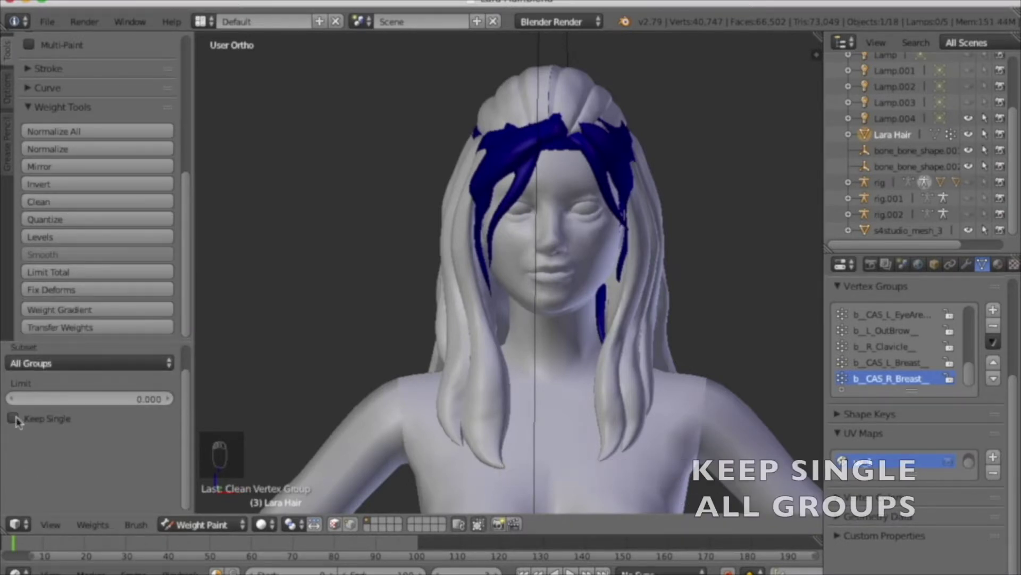
click(13, 419)
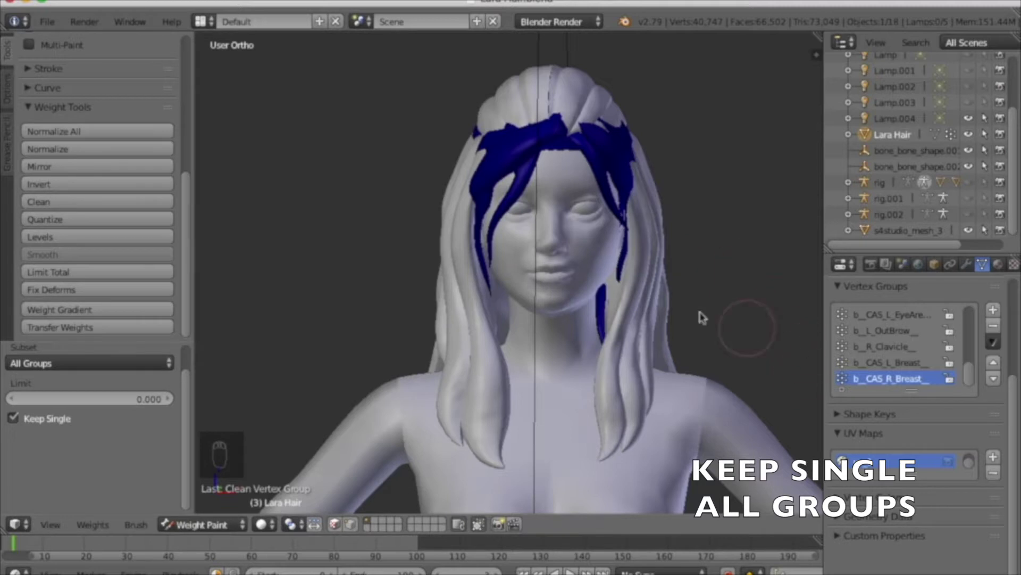
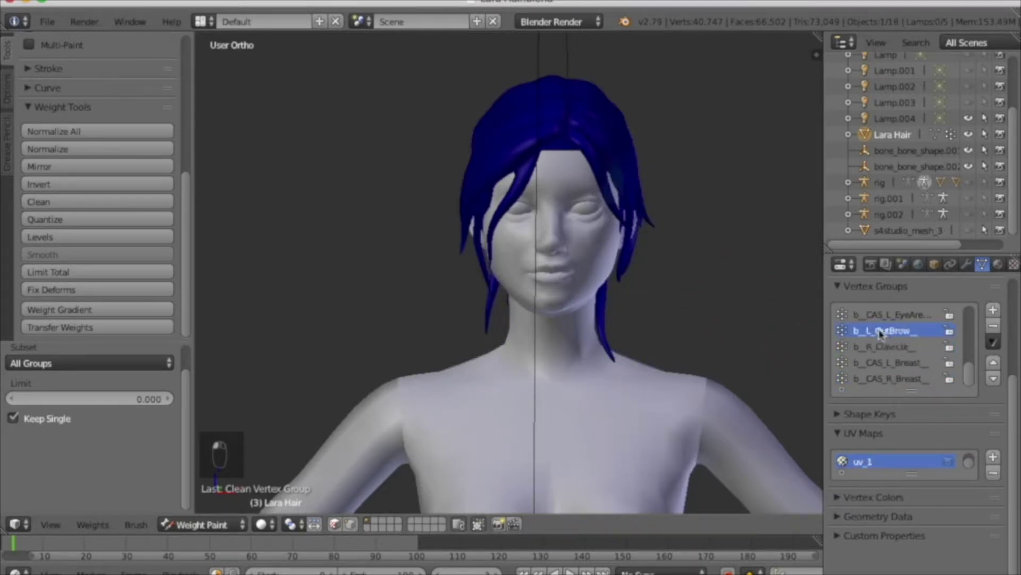
- Examine the transferred weights on Lara Hair group by group, including b__Spine2__, b__Neck__, b__R_Cheek__ and b__Head__, from the front and side
middle_drag(792, 354, 532, 372)
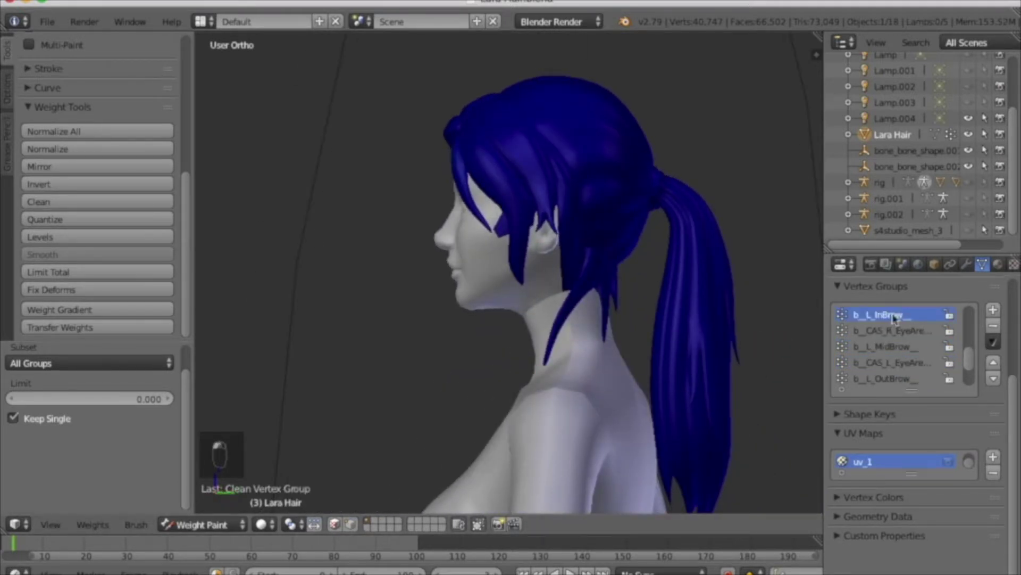
middle_drag(612, 341, 702, 336)
scroll(893, 340, up, 2)
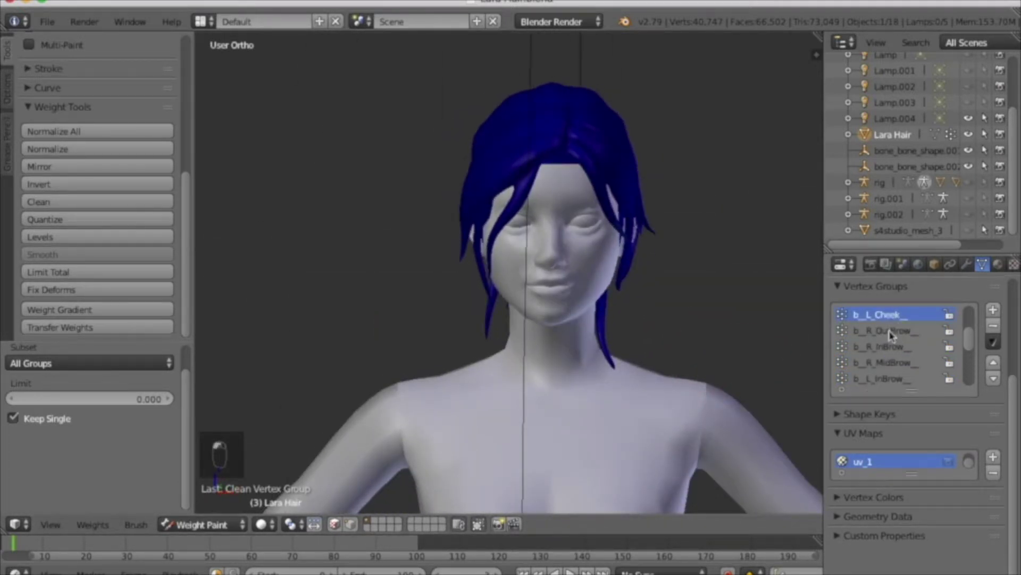
click(881, 363)
middle_drag(639, 422, 463, 411)
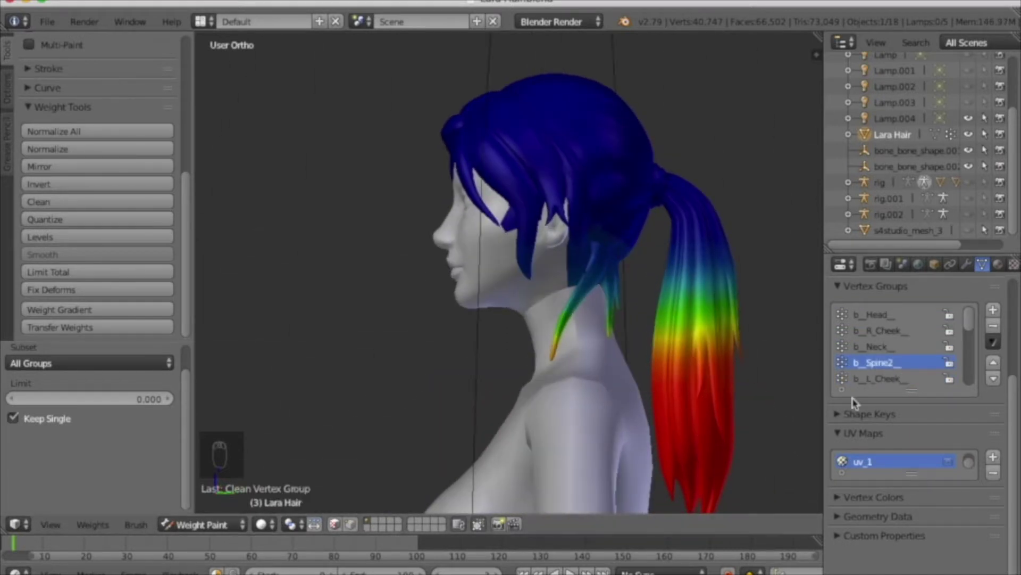
click(878, 346)
click(880, 331)
click(878, 315)
middle_drag(384, 422, 366, 343)
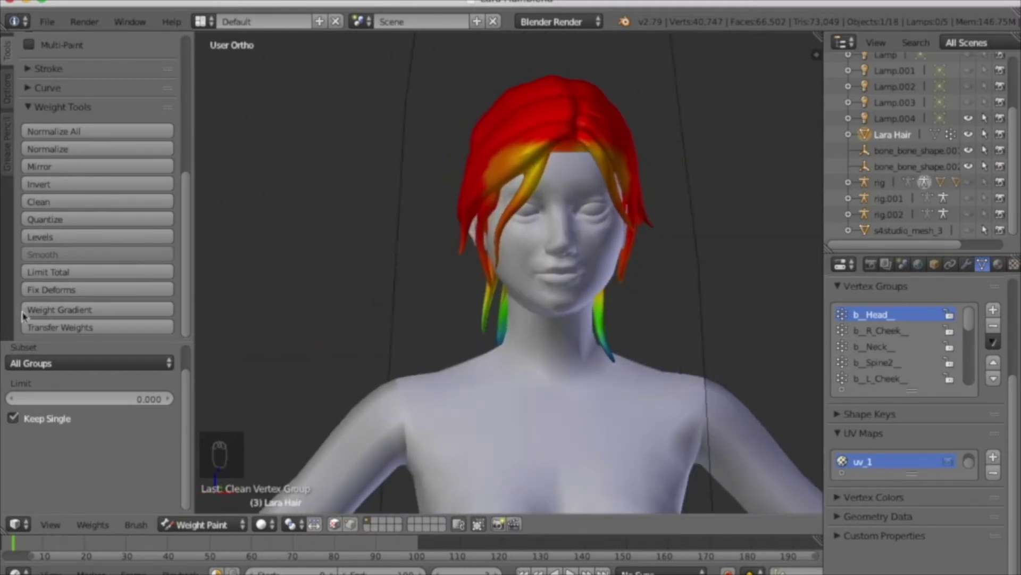
- Choose the Add brush at strength 1.000 and paint full b__Head__ weight over the front fringe
scroll(109, 250, up, 10)
click(89, 98)
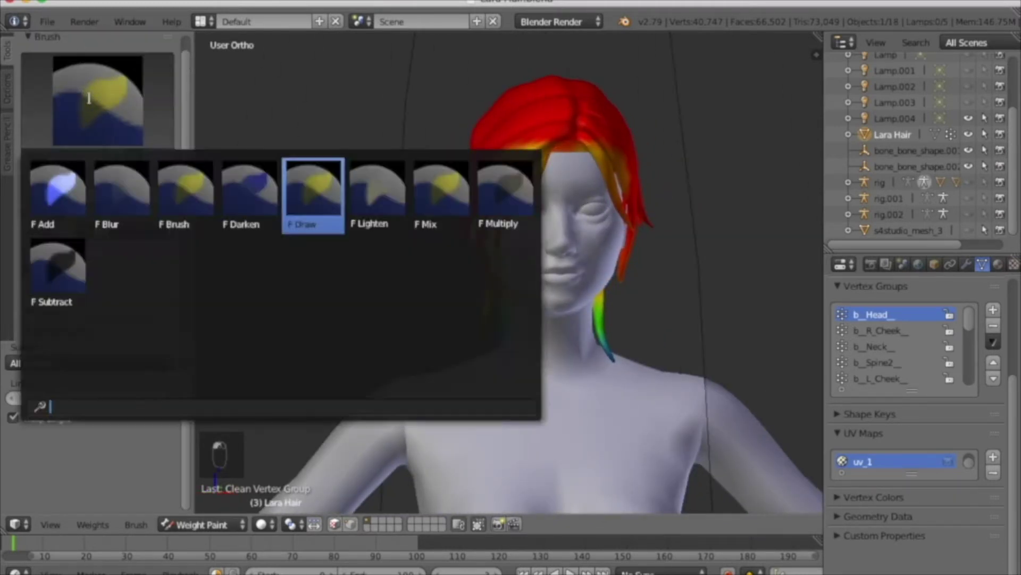
click(59, 195)
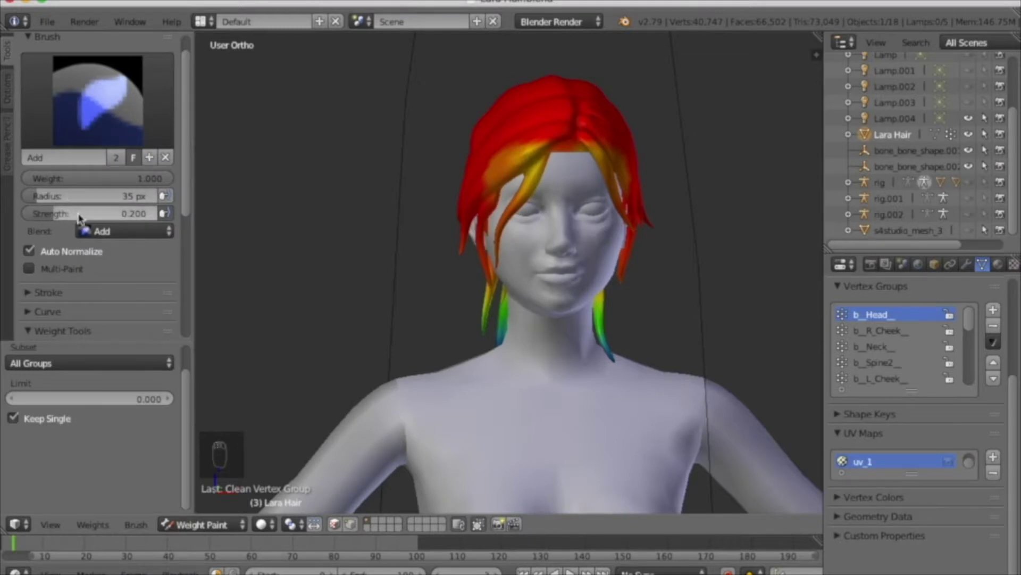
mouse_move(527, 149)
mouse_down()
mouse_move(484, 187)
mouse_move(622, 209)
mouse_up()
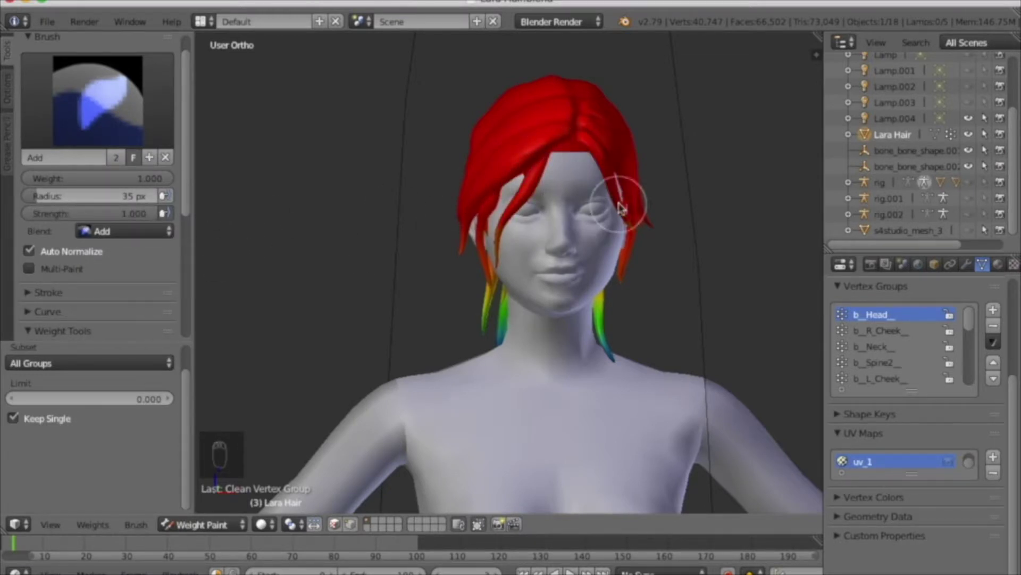
- Paint full b__Head__ weight onto the side strands around the face, check the hair all round, and return to Object Mode
scroll(506, 236, up, 10)
middle_drag(376, 273, 290, 262)
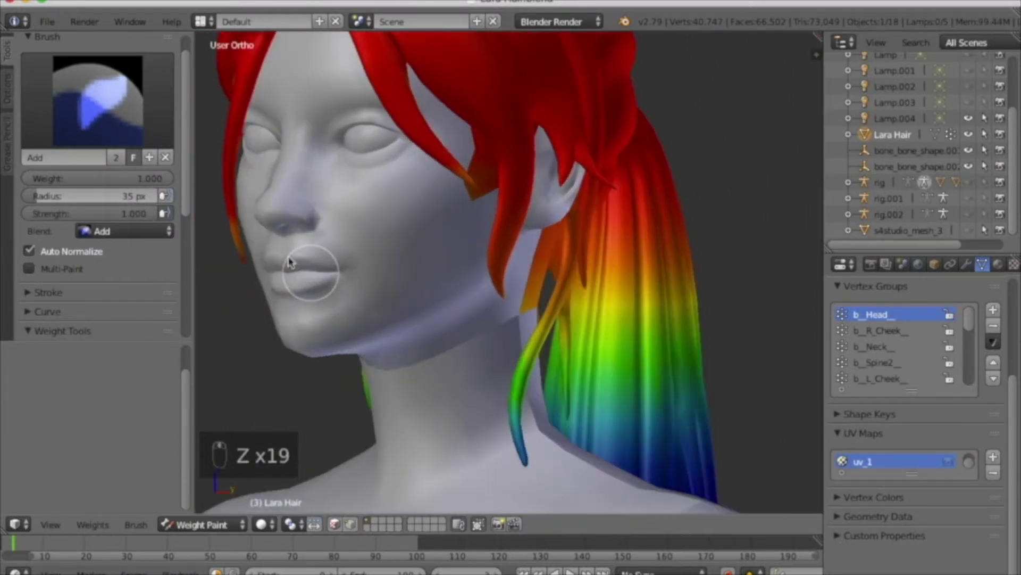
middle_drag(438, 158, 619, 143)
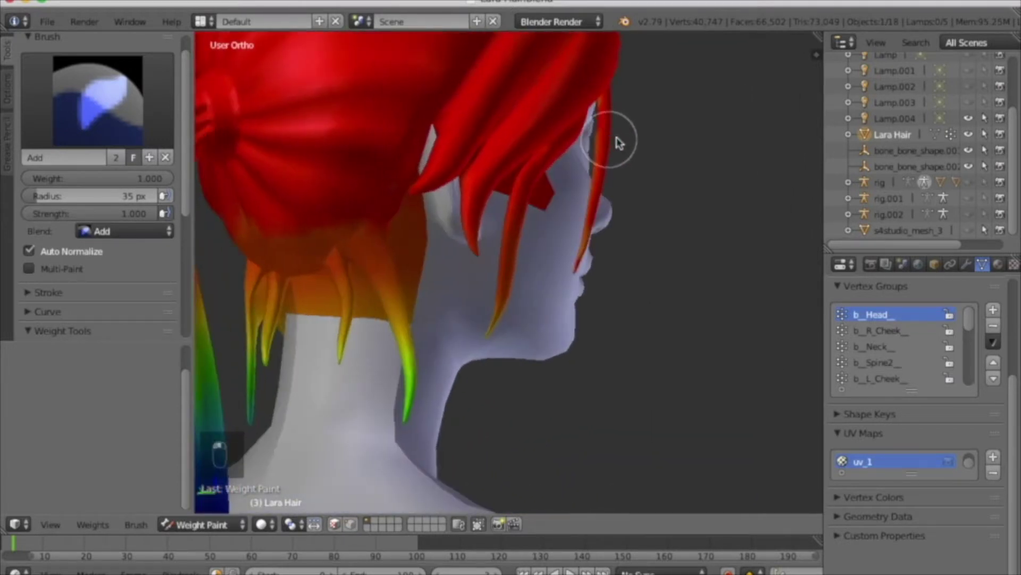
middle_drag(577, 274, 253, 188)
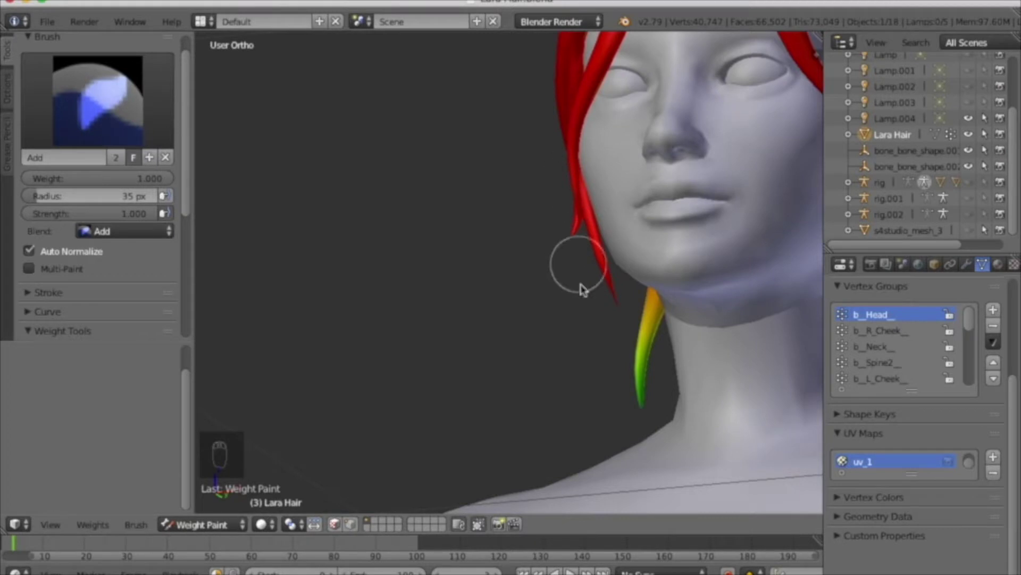
scroll(579, 264, down, 3)
middle_drag(543, 251, 586, 236)
scroll(628, 98, up, 2)
middle_drag(561, 330, 296, 173)
scroll(577, 99, down, 3)
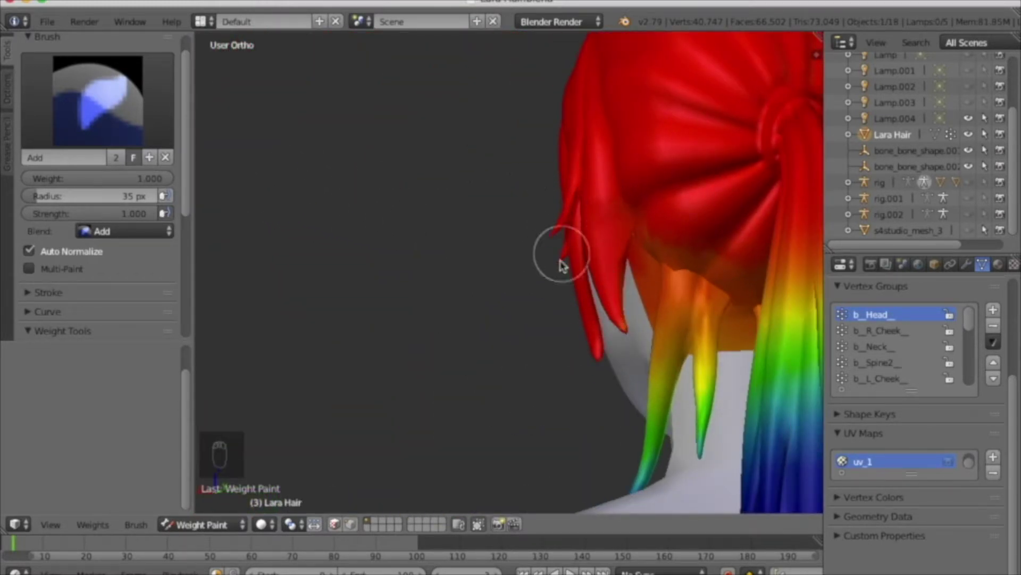
mouse_move(614, 331)
middle_down()
mouse_move(666, 209)
mouse_move(716, 255)
mouse_move(787, 182)
mouse_move(360, 258)
mouse_move(605, 274)
mouse_move(643, 263)
mouse_move(433, 394)
middle_up()
scroll(433, 394, down, 3)
click(226, 524)
click(200, 488)
click(215, 524)
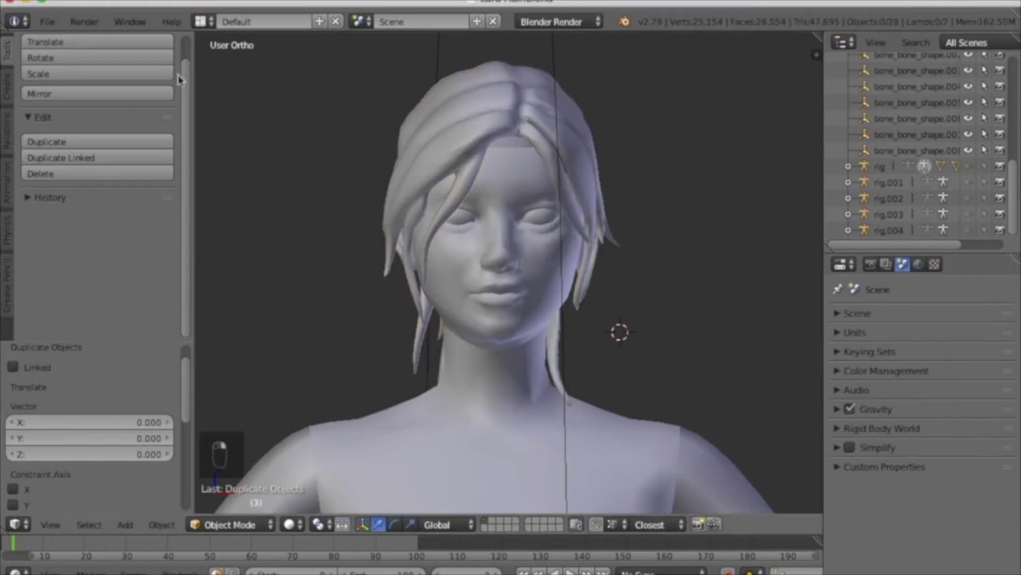
- Append s4studio_mesh_1, s4studio_mesh_2 and s4studio_mesh_3 from the objects of hairline.blend in the Desktop's Lara folder
click(47, 21)
click(73, 286)
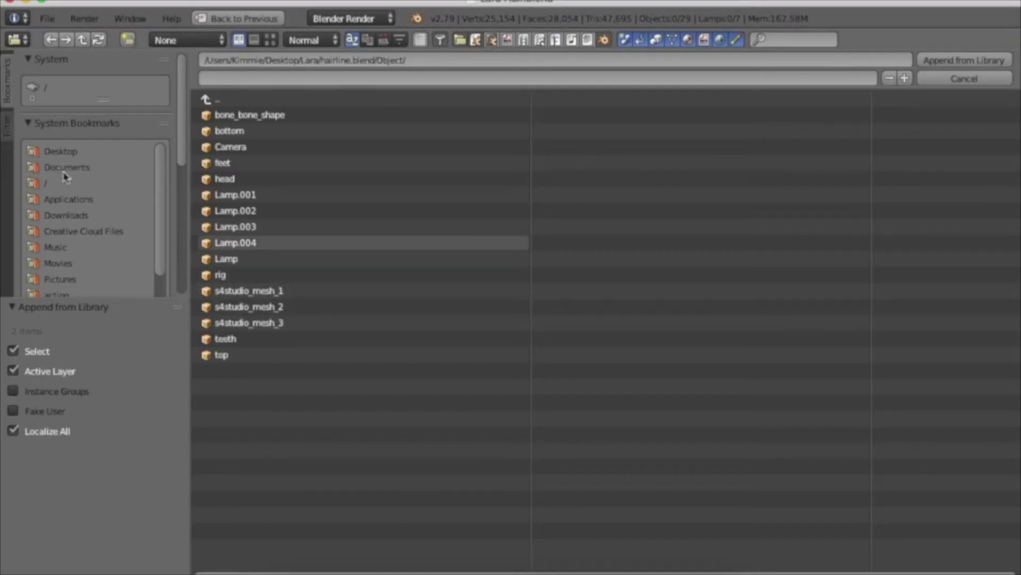
click(61, 151)
click(221, 115)
click(236, 192)
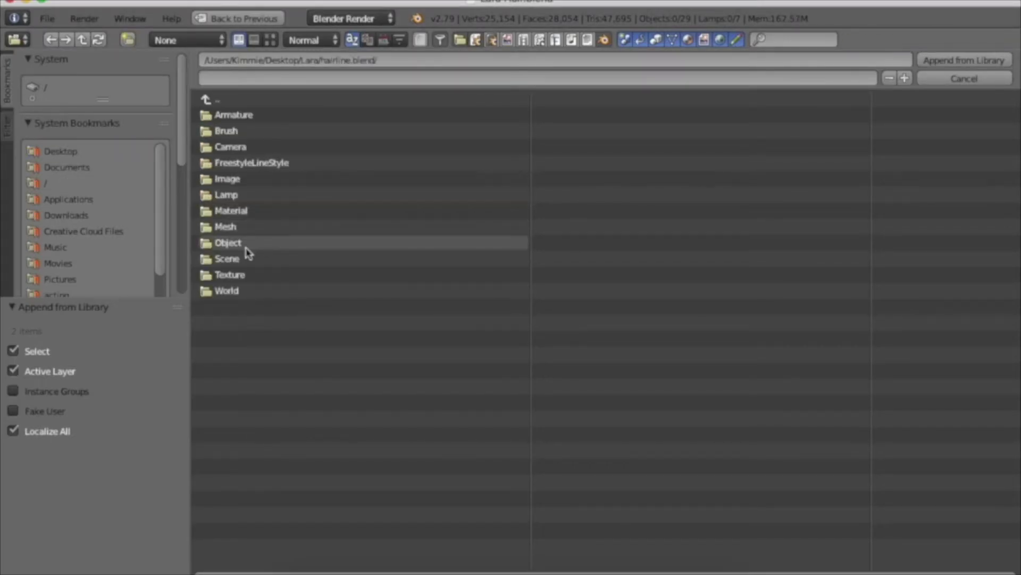
click(234, 244)
drag(234, 292, 234, 321)
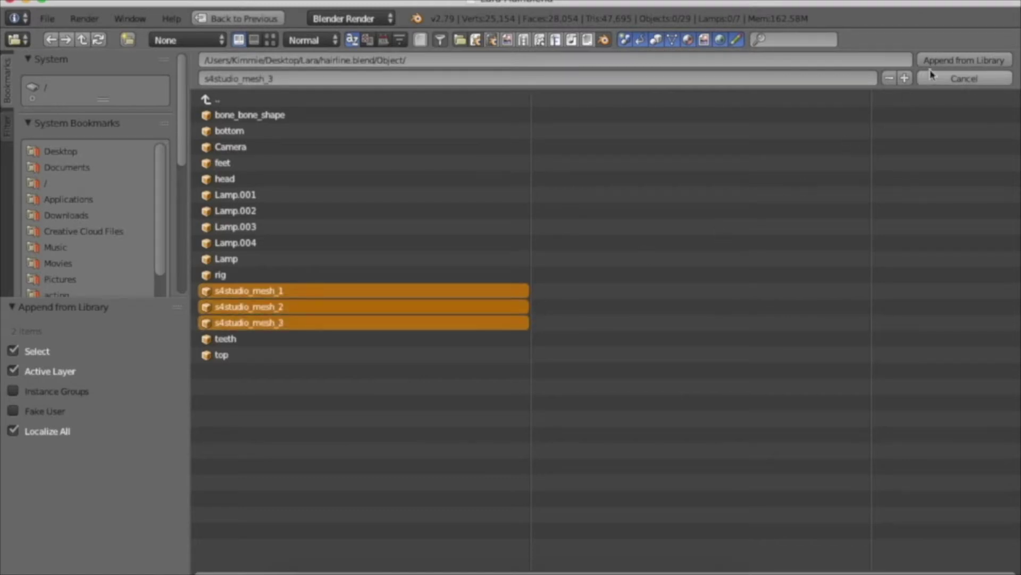
click(964, 60)
- Open s4studio_mesh_1 in Edit Mode with all its vertices selected
scroll(903, 191, down, 5)
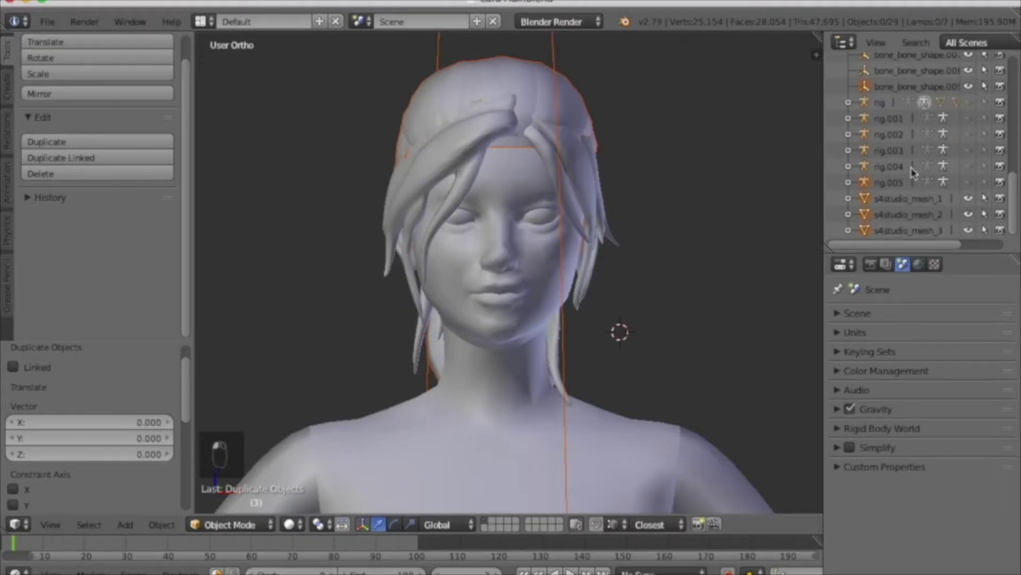
click(912, 199)
click(267, 525)
click(234, 508)
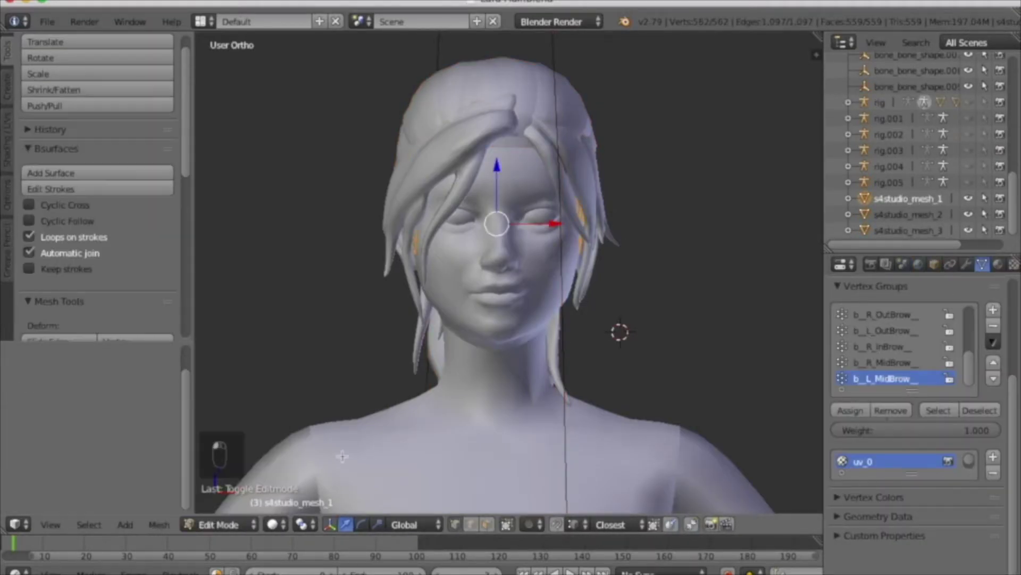
- Open Lara Hair in Edit Mode with none of its vertices selected, and return to Object Mode
scroll(904, 159, up, 9)
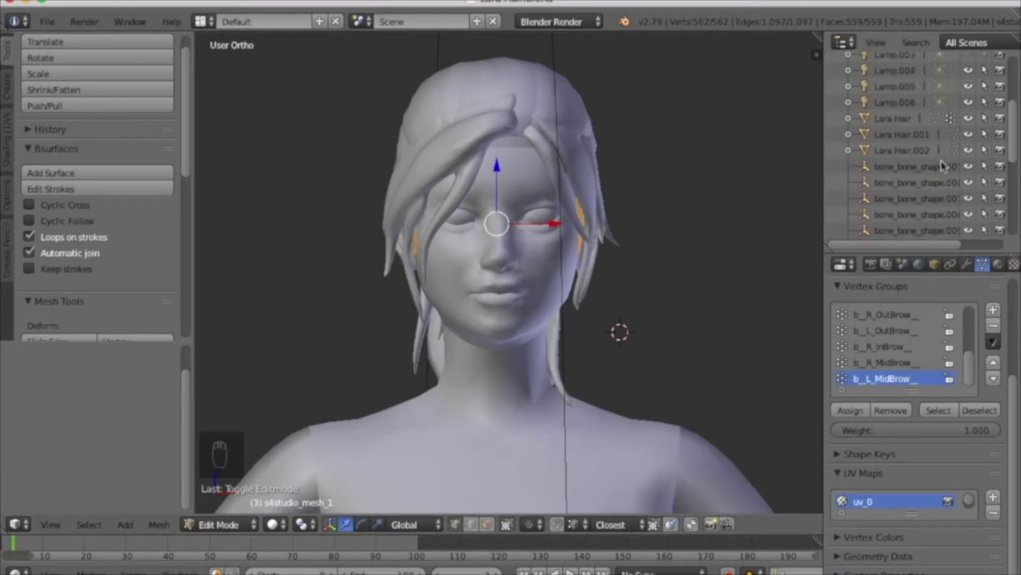
click(893, 149)
click(228, 525)
click(226, 487)
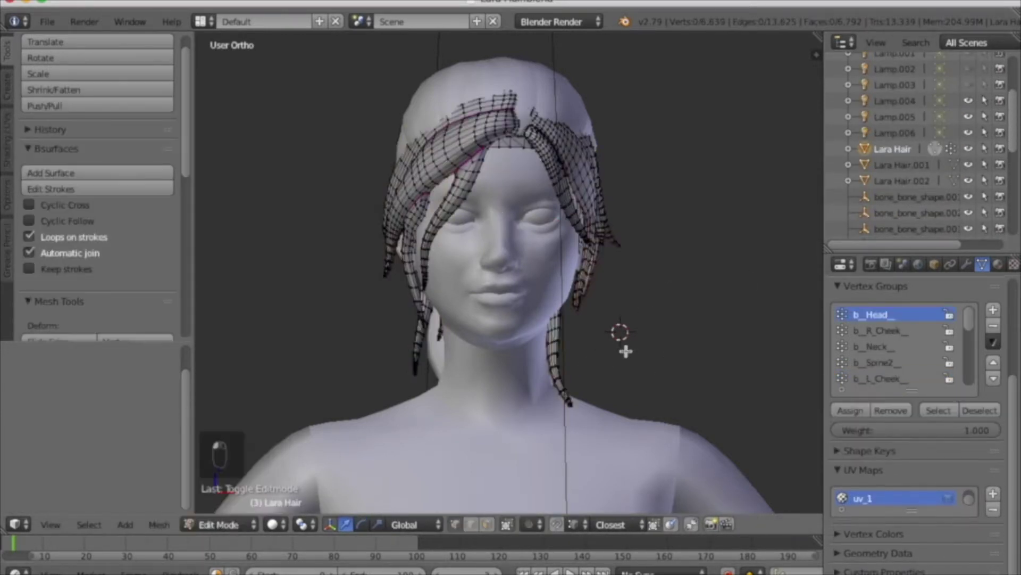
click(218, 524)
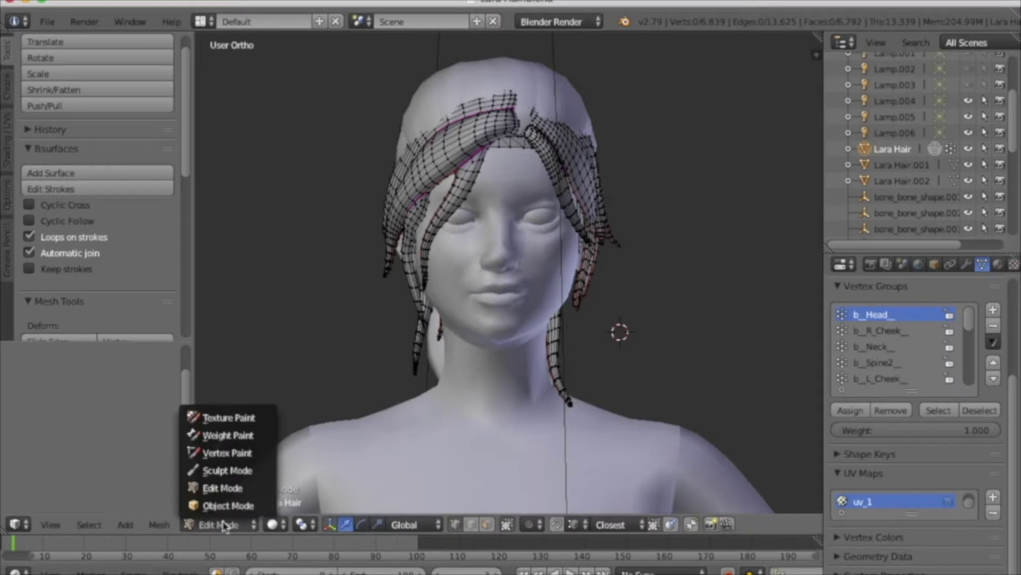
click(224, 506)
- Select Lara Hair together with s4studio_mesh_1 as the active object, and join them into s4studio_mesh_1
right_click(891, 152)
click(688, 210)
scroll(908, 160, down, 9)
click(904, 198)
right_click(892, 153)
click(892, 153)
scroll(905, 164, up, 6)
right_click(902, 97)
click(902, 97)
key(ctrl+j)
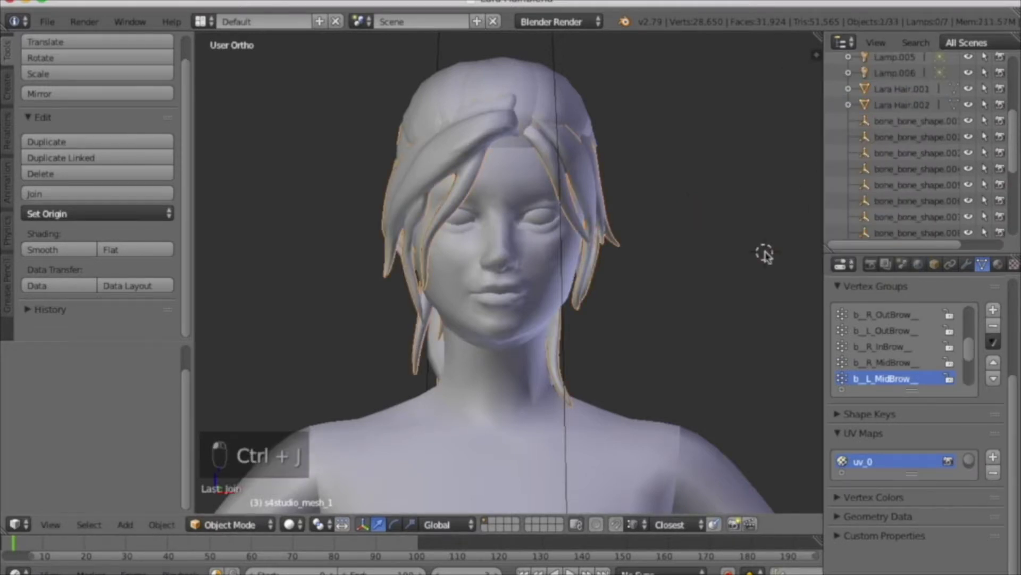
- Delete the selected original s4studio_mesh_1 vertices in Edit Mode, keeping only the Lara Hair geometry
scroll(881, 213, down, 6)
click(226, 524)
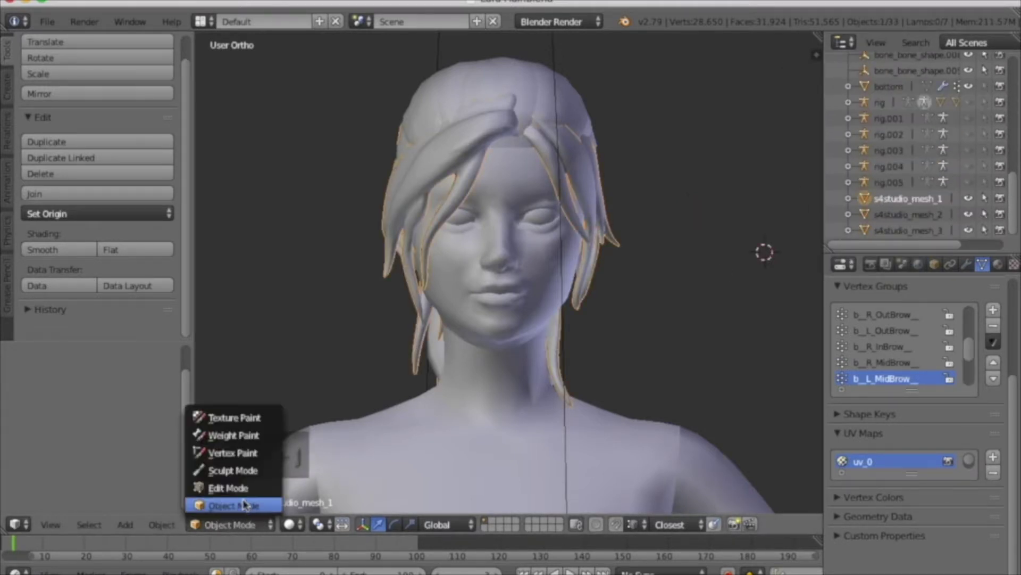
click(227, 492)
key(x)
click(428, 371)
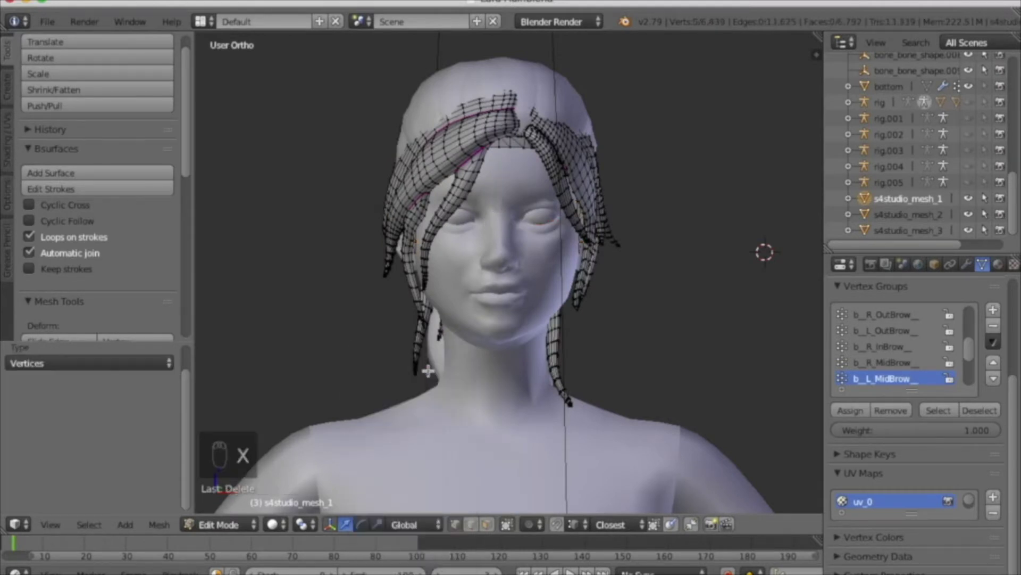
- Open s4studio_mesh_2 in Edit Mode with all its vertices selected, and return to Object Mode
scroll(896, 173, up, 5)
scroll(895, 173, down, 5)
click(908, 214)
key(Tab)
click(234, 526)
click(226, 481)
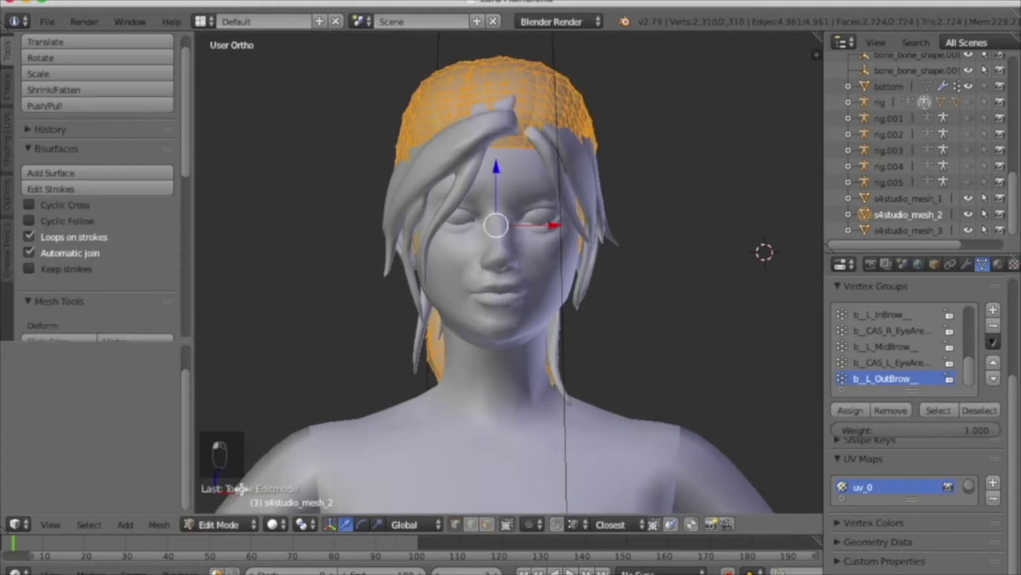
click(236, 525)
click(229, 503)
- Open Lara Hair.001 in Edit Mode with none of its vertices selected, and return to Object Mode
scroll(852, 166, up, 5)
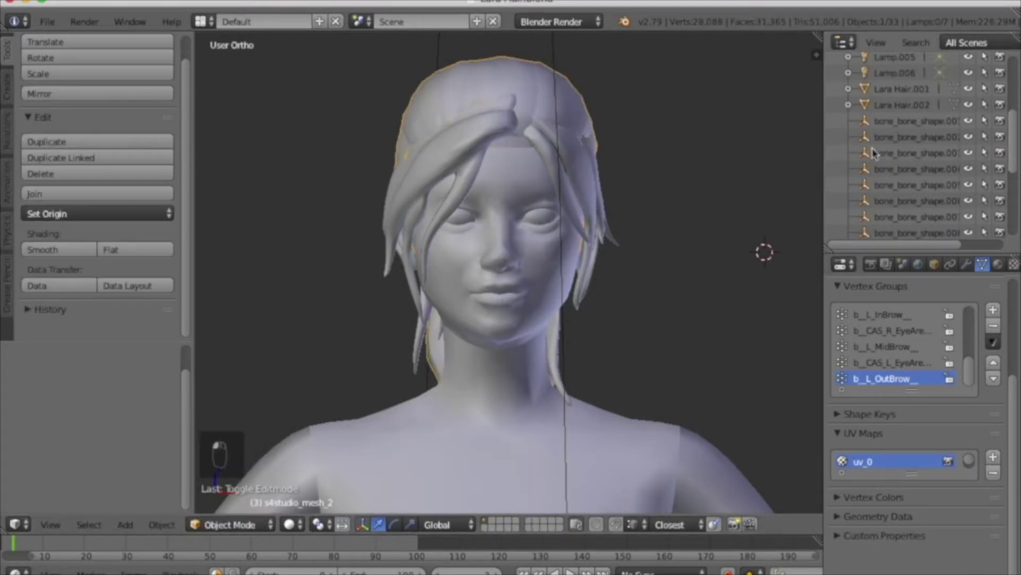
click(900, 149)
click(236, 525)
click(226, 483)
click(237, 524)
click(229, 502)
- Select Lara Hair.001 together with s4studio_mesh_2 as the active object, and join them into s4studio_mesh_2
scroll(902, 175, down, 5)
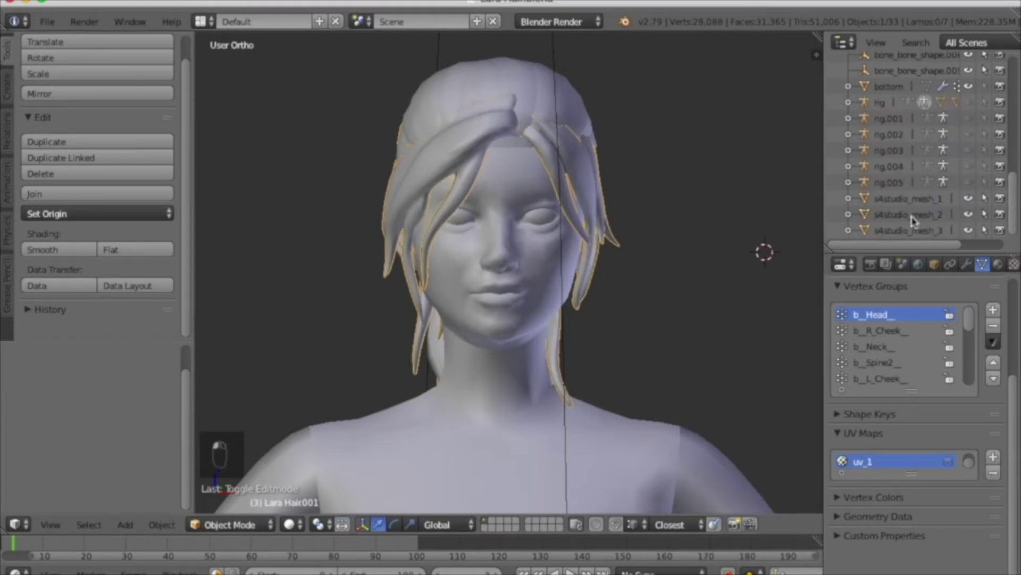
click(911, 216)
scroll(912, 216, up, 5)
right_click(911, 171)
click(907, 153)
key(ctrl+j)
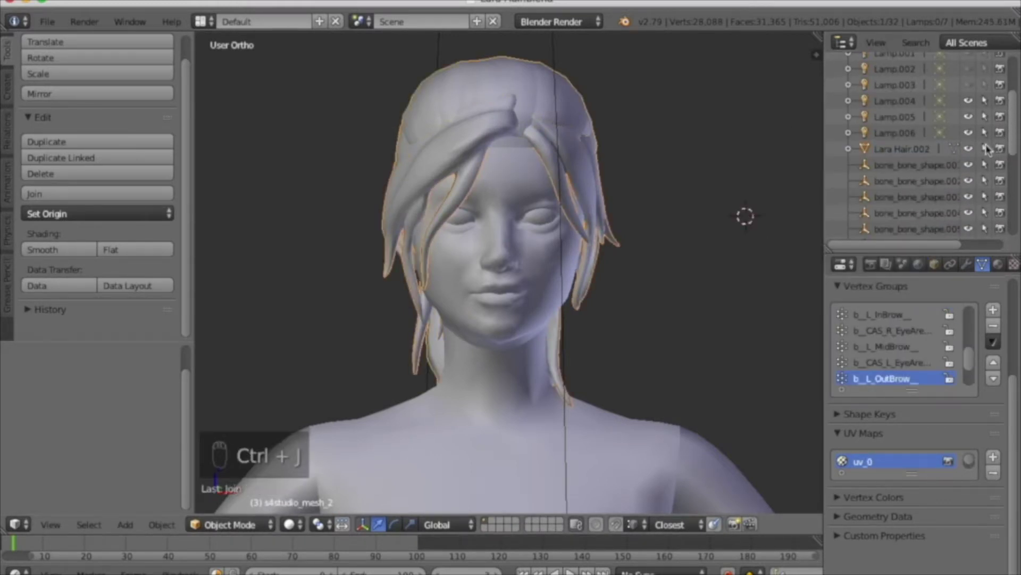
- Delete the selected original s4studio_mesh_2 vertices in Edit Mode, keeping only the Lara Hair geometry
scroll(931, 159, down, 5)
click(230, 524)
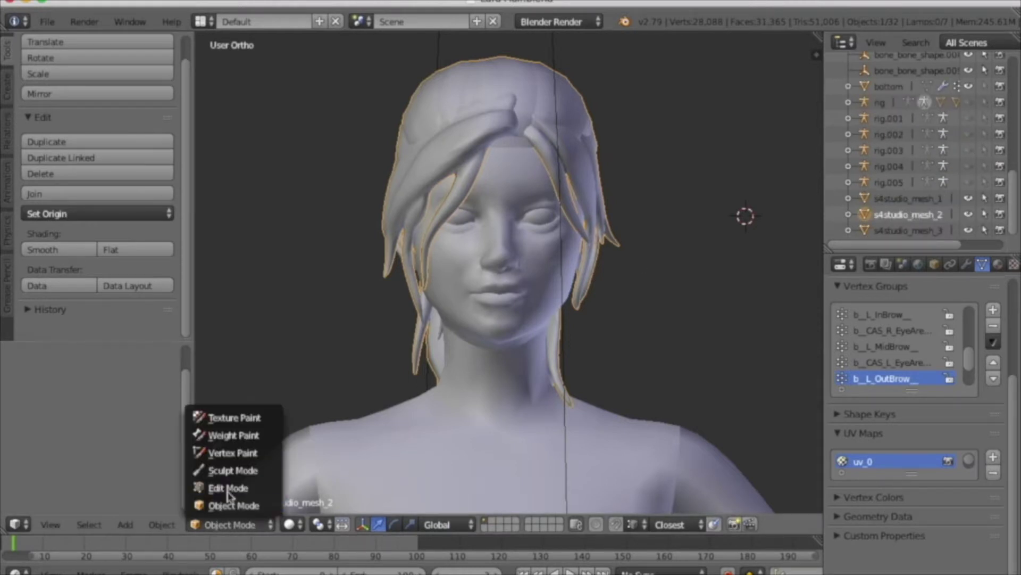
click(228, 487)
key(x)
click(474, 355)
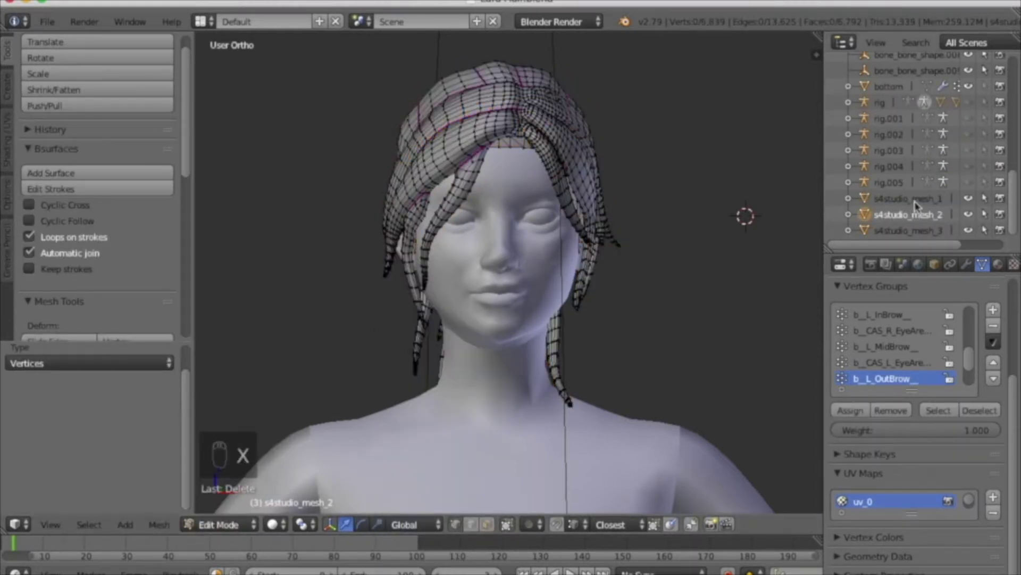
- Open s4studio_mesh_3 in Edit Mode with all its vertices selected
click(911, 230)
click(244, 525)
click(228, 487)
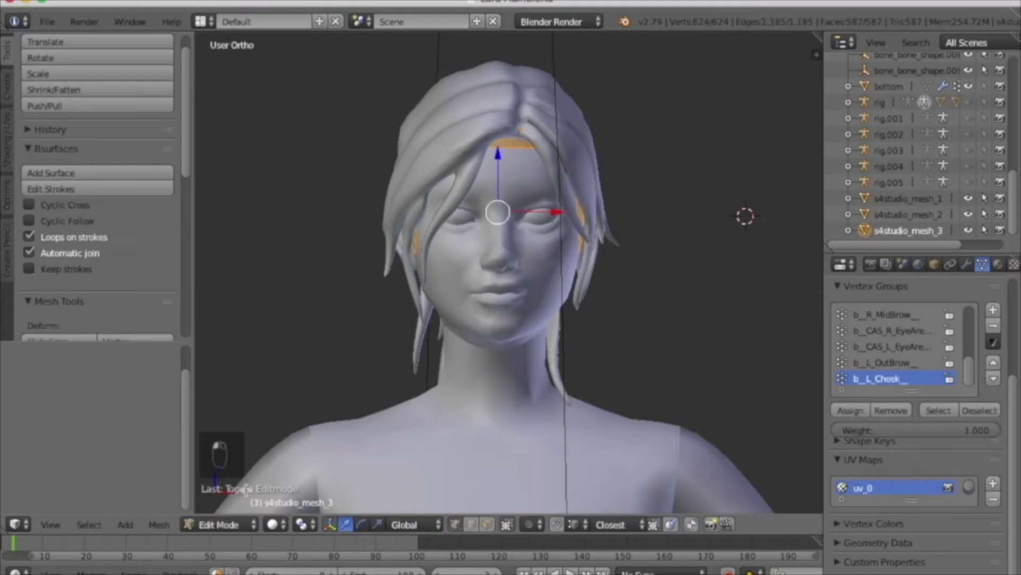
- Open Lara Hair.002 in Edit Mode with none of its vertices selected, and return to Object Mode
click(913, 165)
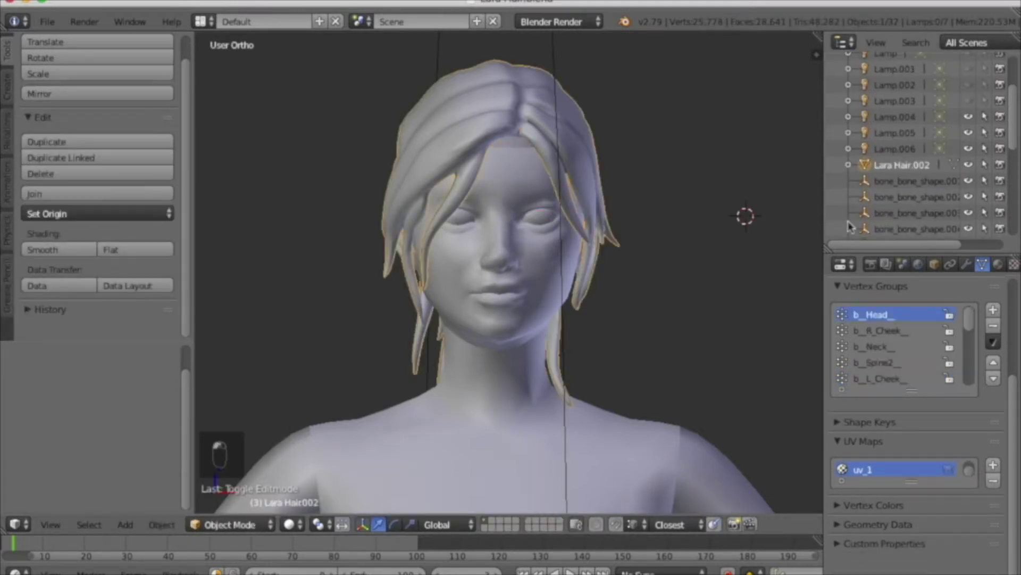
click(218, 524)
click(221, 488)
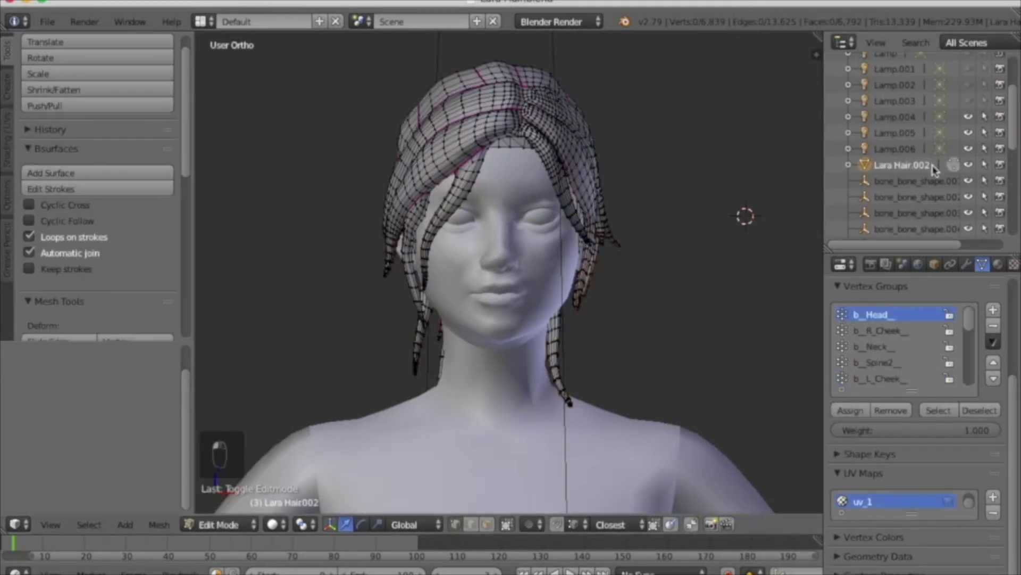
click(218, 524)
click(221, 503)
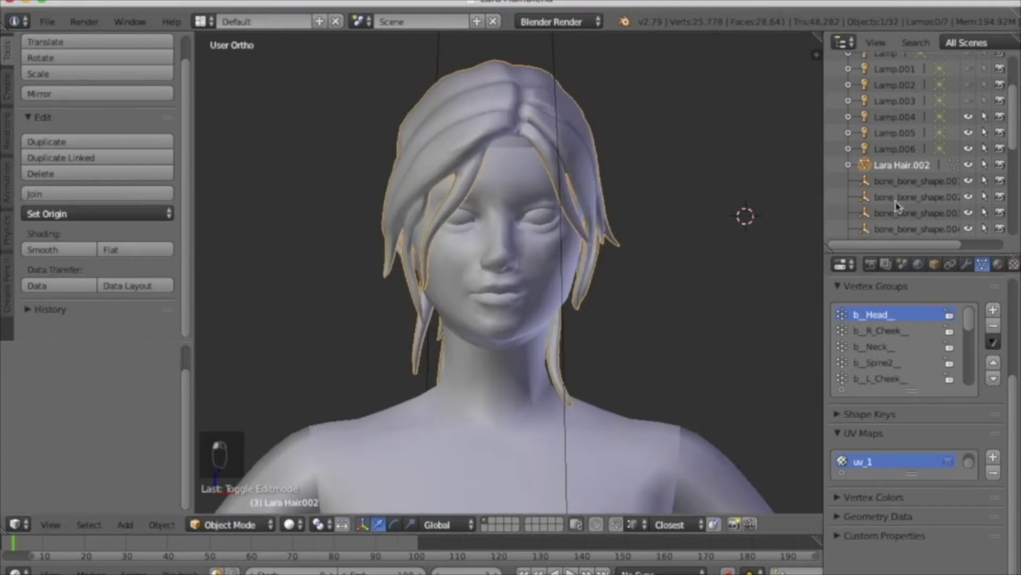
- Select Lara Hair.002 together with s4studio_mesh_3 as the active object, and join them into s4studio_mesh_3
scroll(899, 213, down, 5)
click(899, 230)
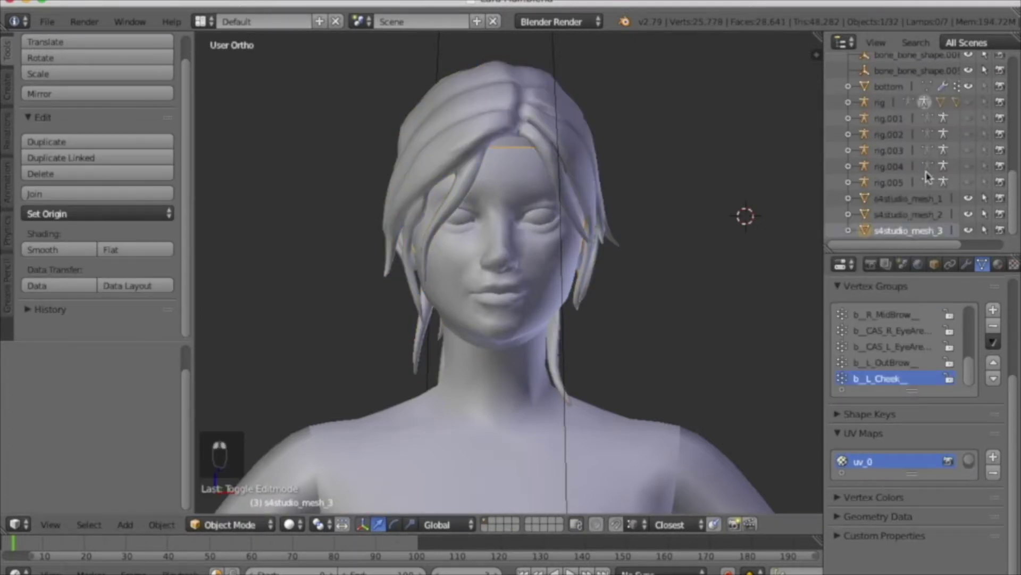
scroll(899, 213, up, 5)
shift+click(899, 134)
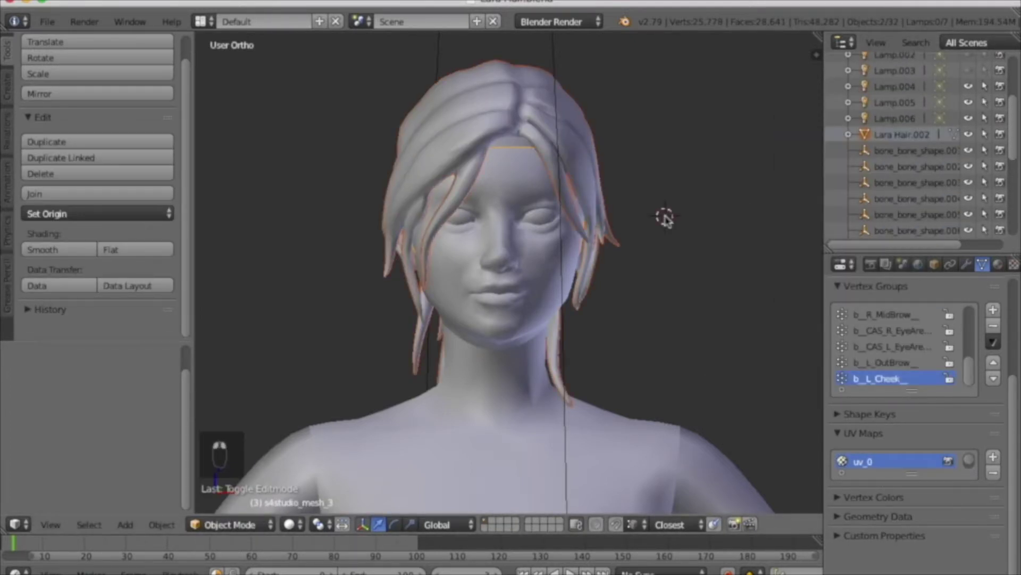
key(ctrl+j)
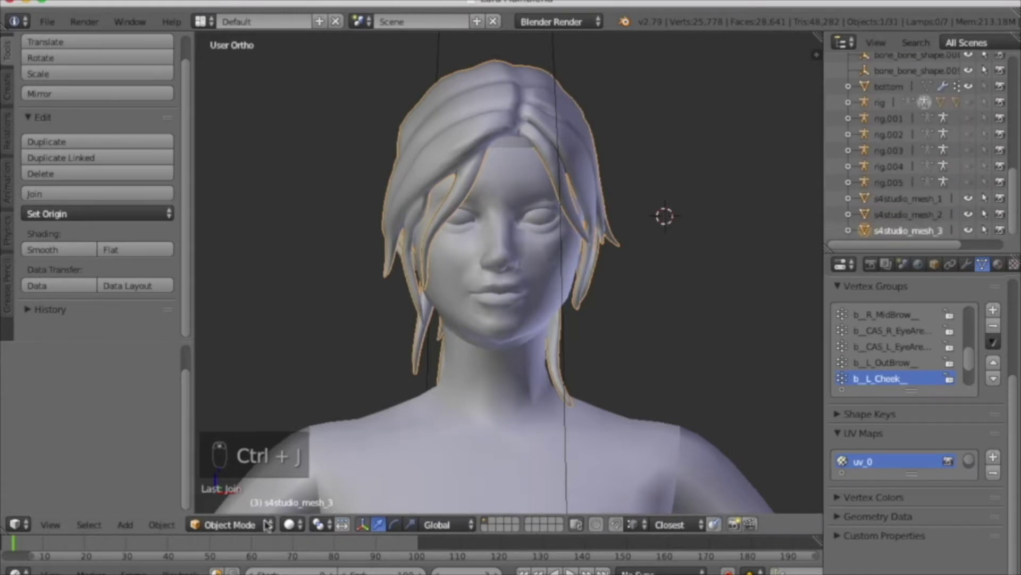
- Delete the selected original s4studio_mesh_3 vertices in Edit Mode, and return to Object Mode
key(Tab)
key(x)
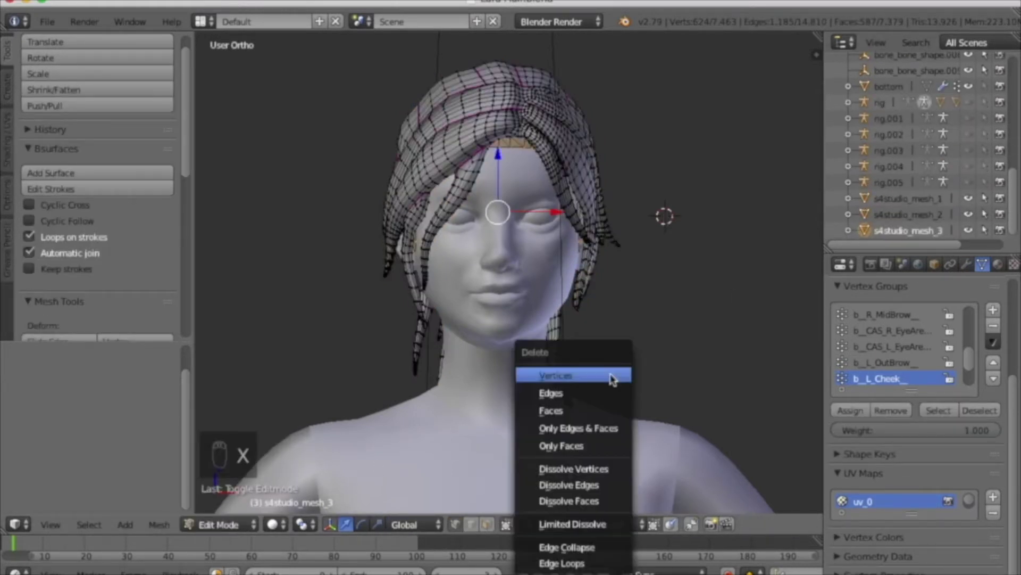
click(592, 378)
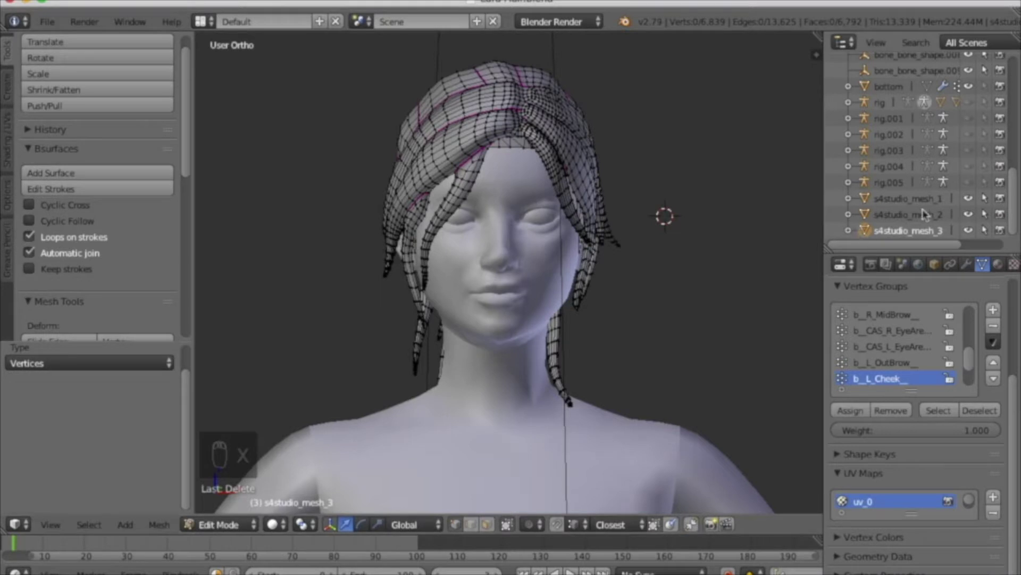
click(218, 524)
click(226, 510)
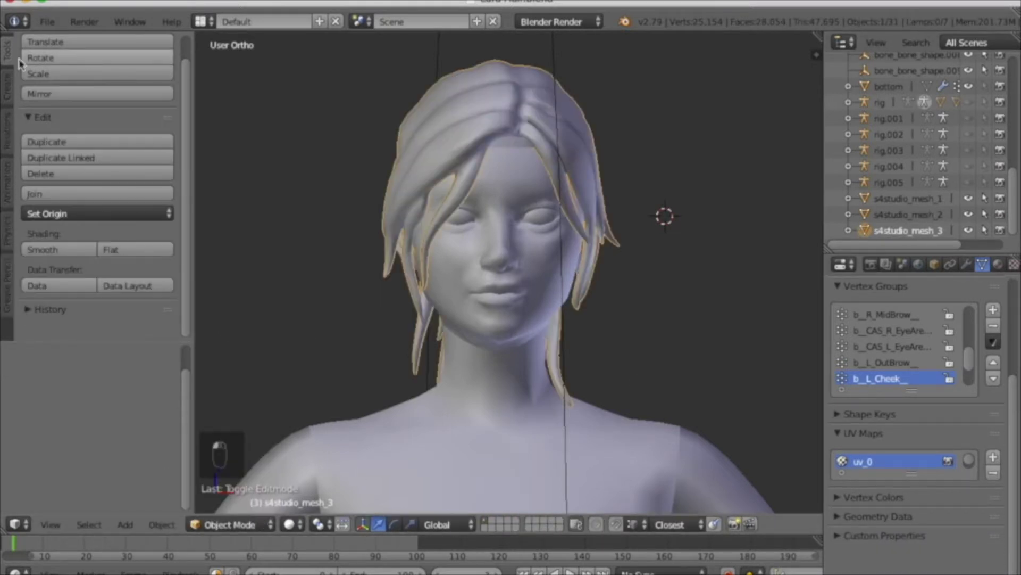
- Save the scene as a separate blend file in the Hair folder, with a name starting with Lara HairLOD
click(48, 22)
click(127, 159)
click(238, 80)
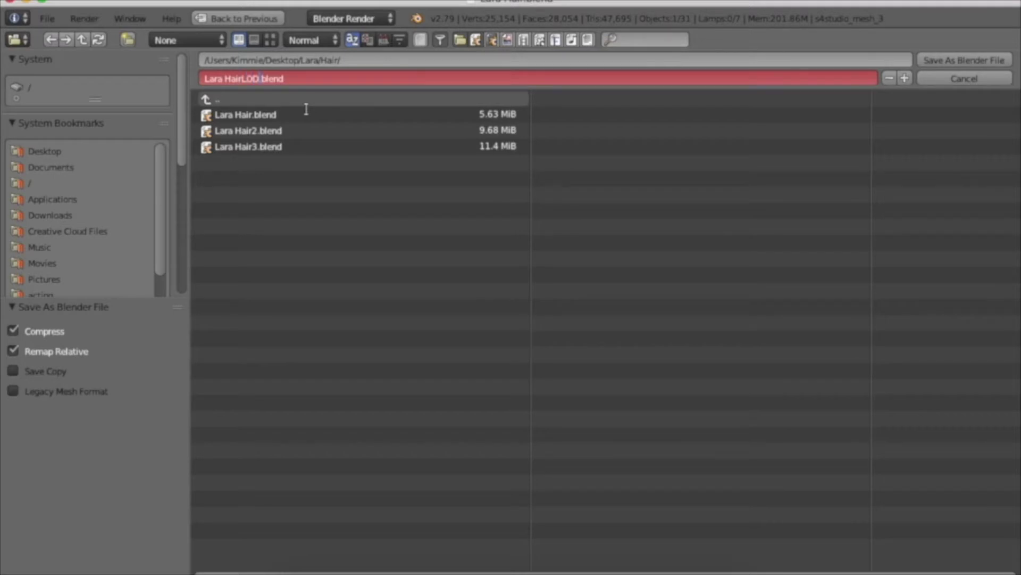
click(963, 62)
click(963, 61)
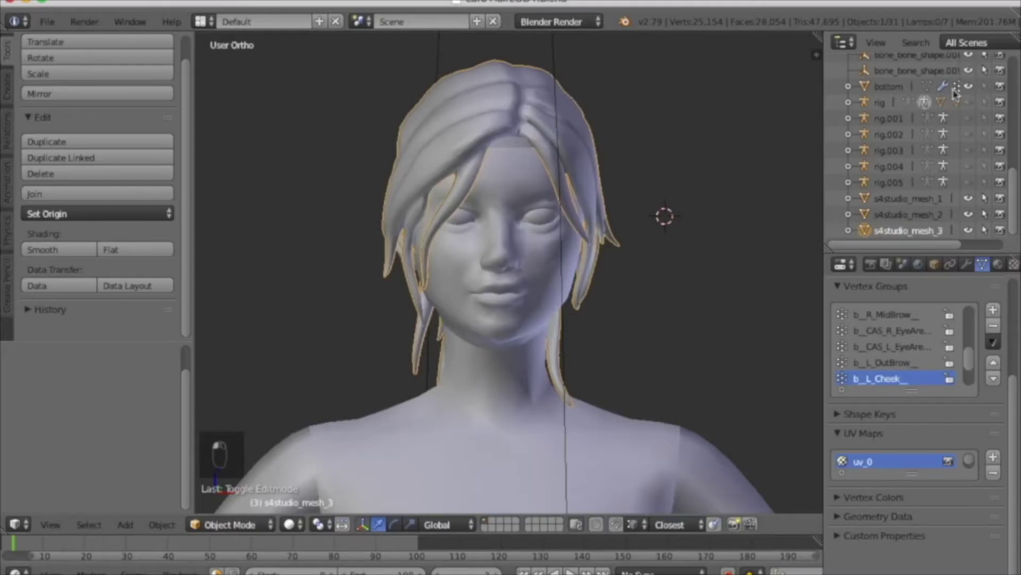
- Add a Decimate modifier to s4studio_mesh_1 and apply its existing geom_skin armature modifier
click(898, 198)
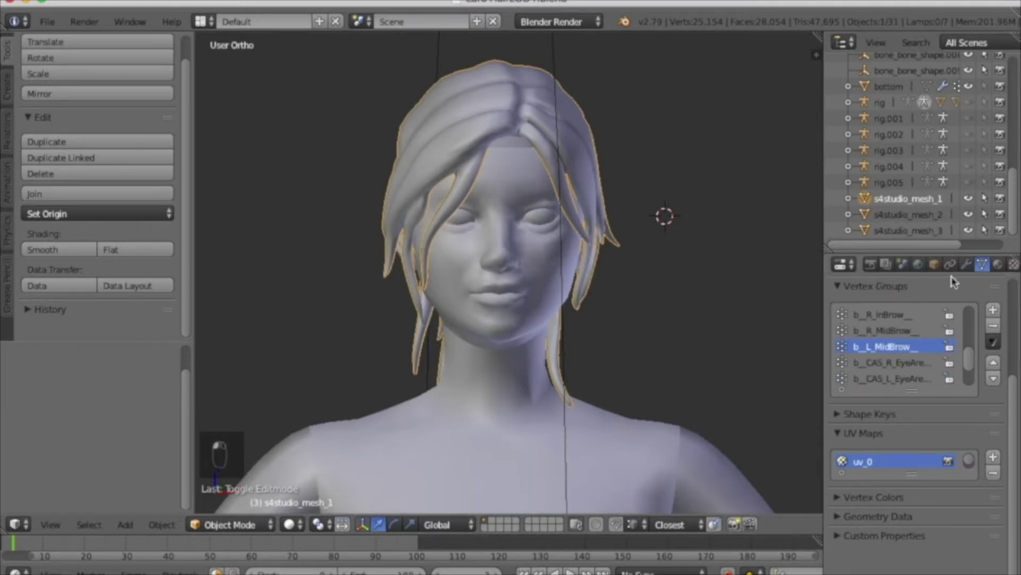
click(966, 264)
click(911, 319)
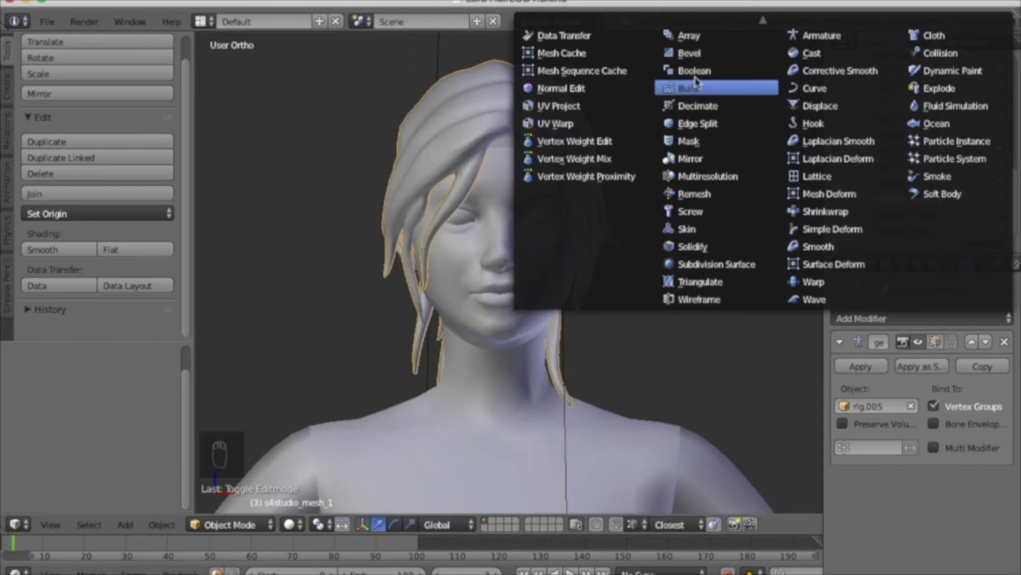
click(698, 105)
scroll(907, 408, down, 2)
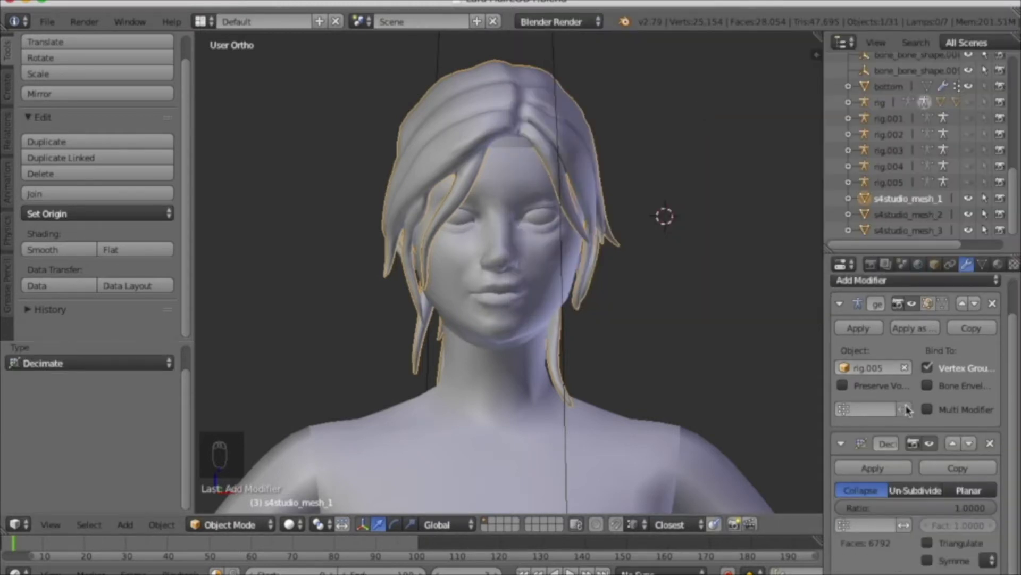
click(850, 328)
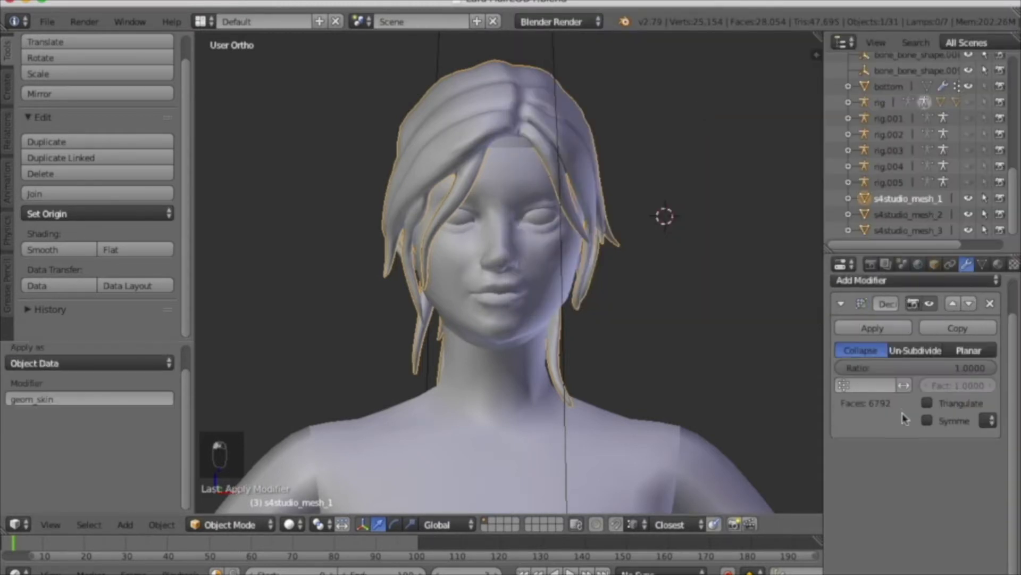
- Set the Decimate ratio of s4studio_mesh_1 to 0.7, hide the other two s4studio meshes, and apply the modifier
click(916, 368)
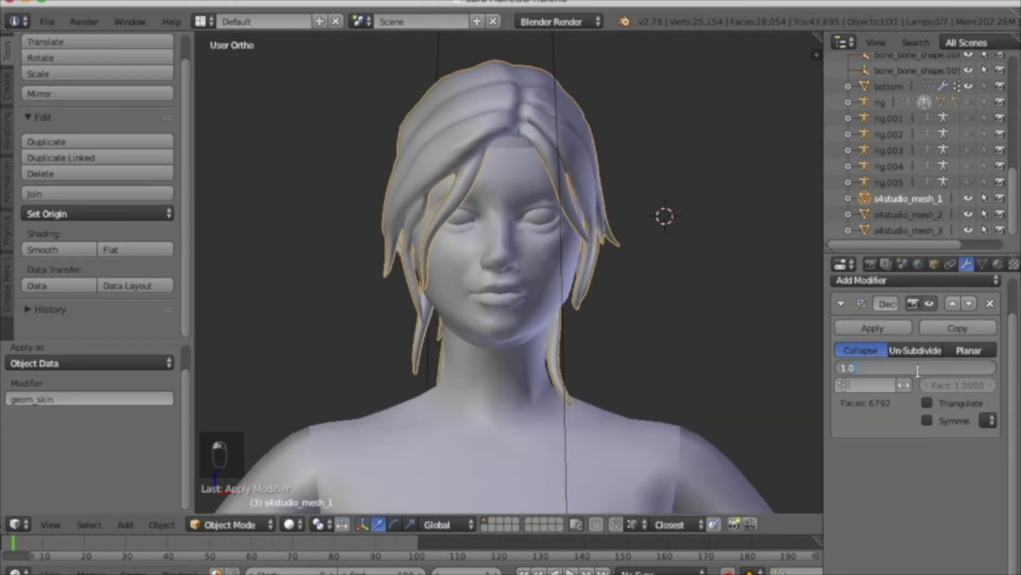
key(Return)
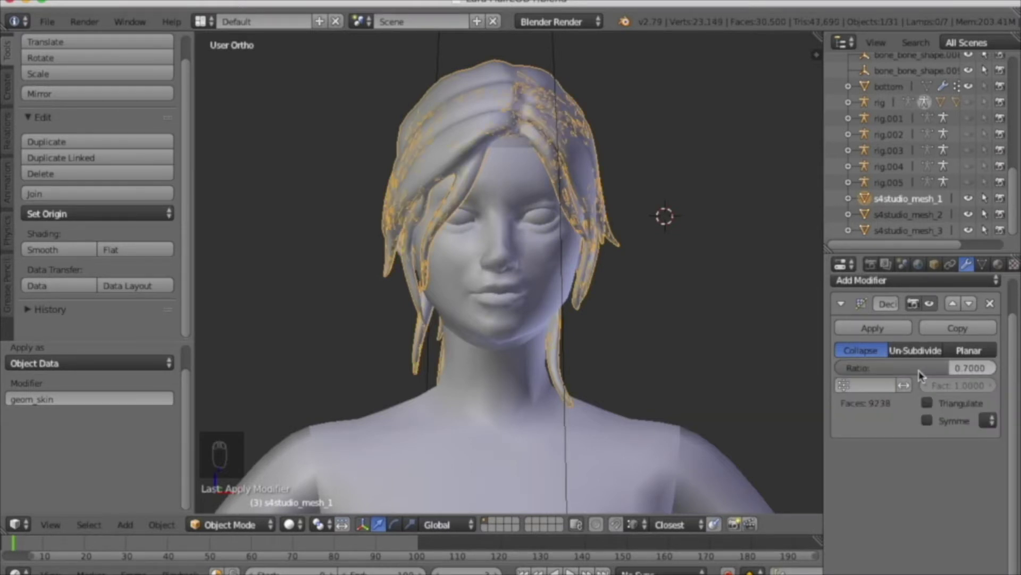
click(968, 214)
key(Tab)
key(Tab)
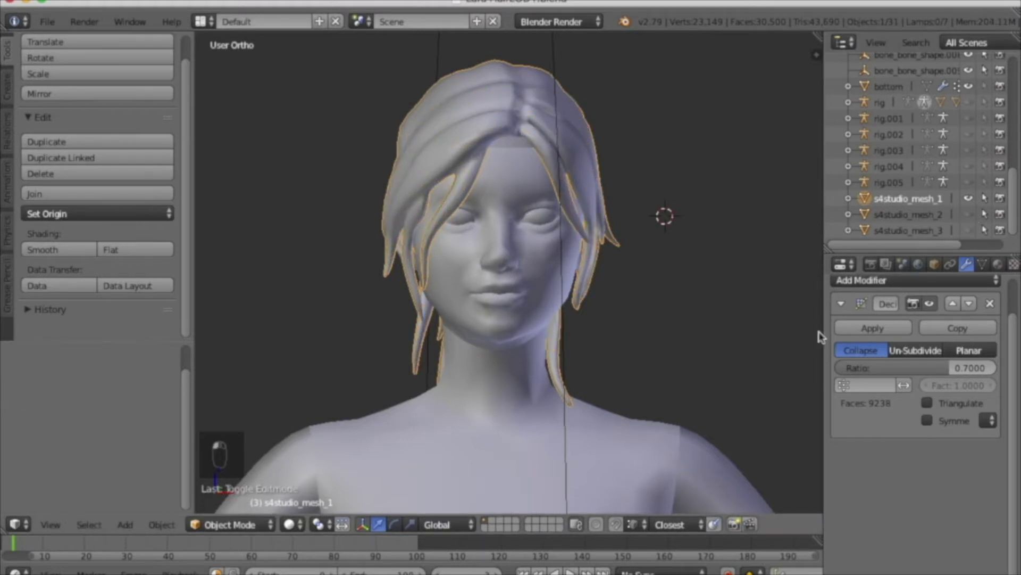
click(864, 336)
- Open s4studio_mesh_1 in Edit Mode and examine its decimated wireframe from different angles
click(229, 524)
click(240, 490)
middle_drag(417, 413, 750, 410)
middle_drag(656, 414, 463, 359)
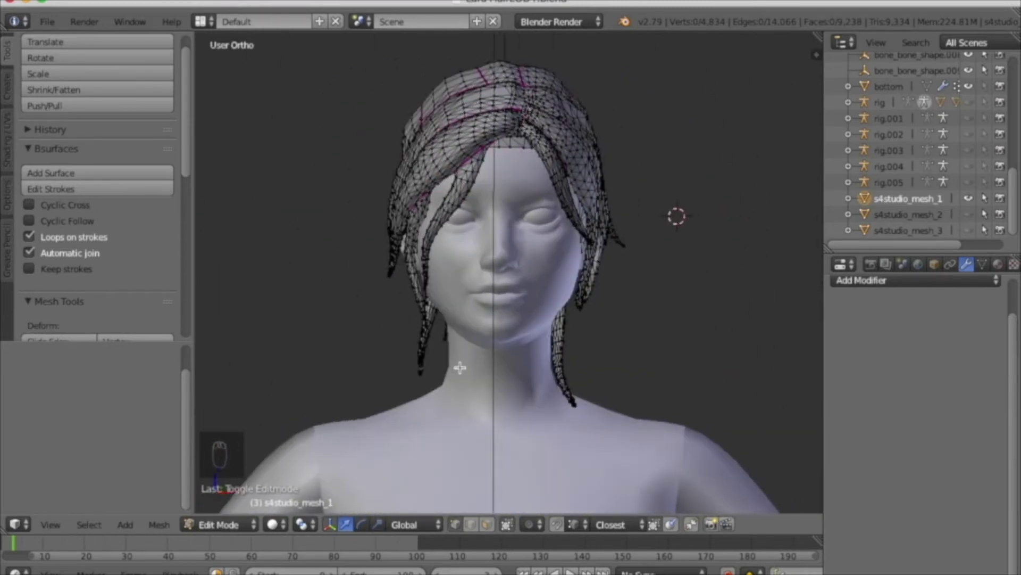
- Select and show s4studio_mesh_2 in place of s4studio_mesh_1, and apply its geom_skin armature modifier
click(911, 215)
click(969, 198)
click(968, 214)
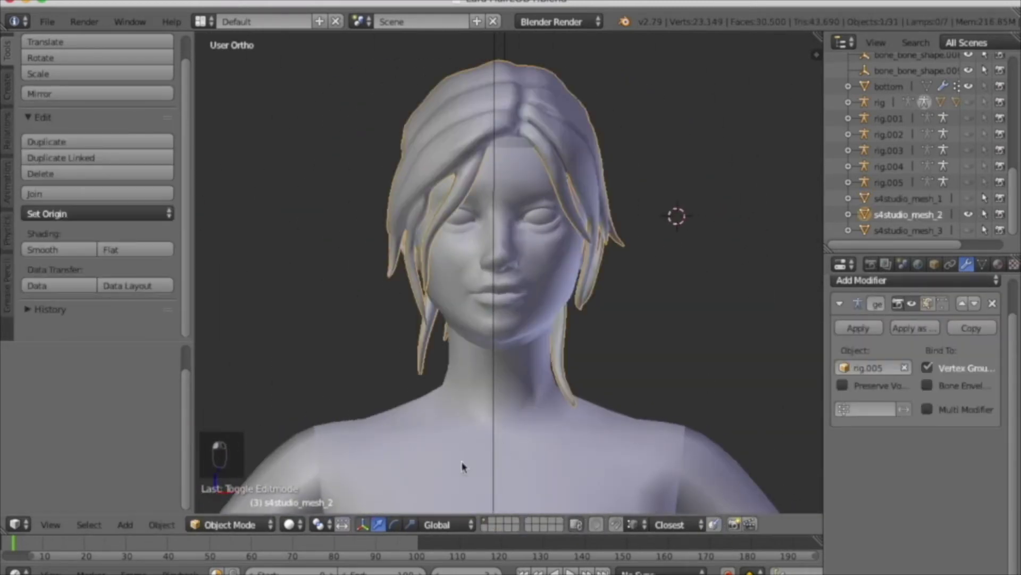
click(876, 328)
- Add a Decimate modifier with a ratio of 0.8 to s4studio_mesh_2 and apply it
click(879, 281)
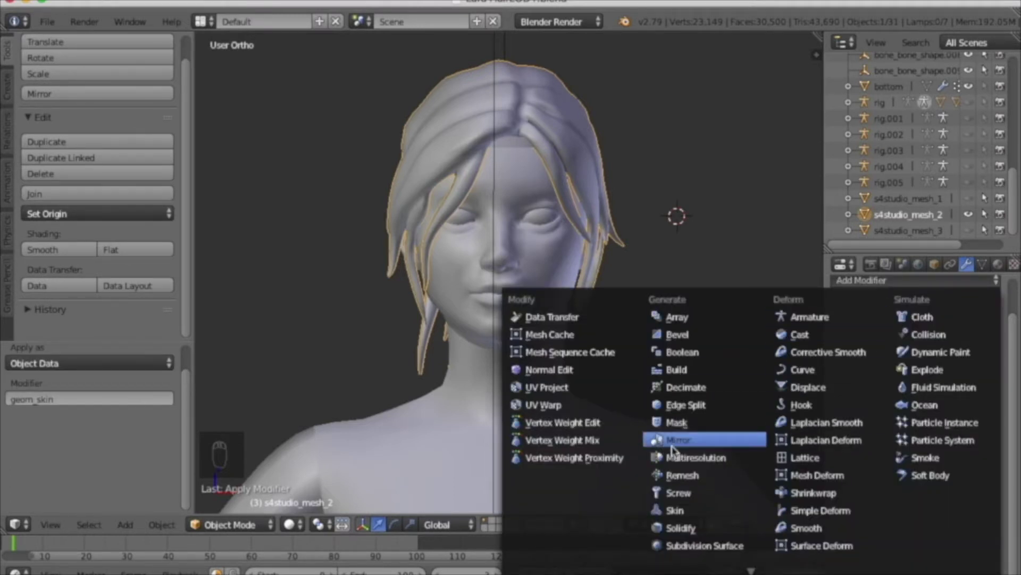
click(687, 388)
click(938, 368)
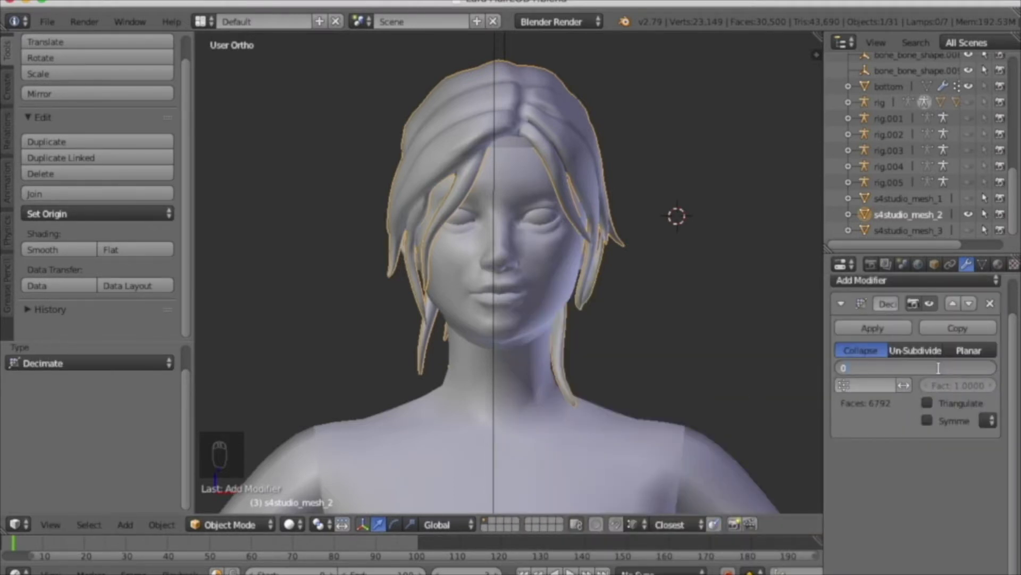
text(0.8)
key(Return)
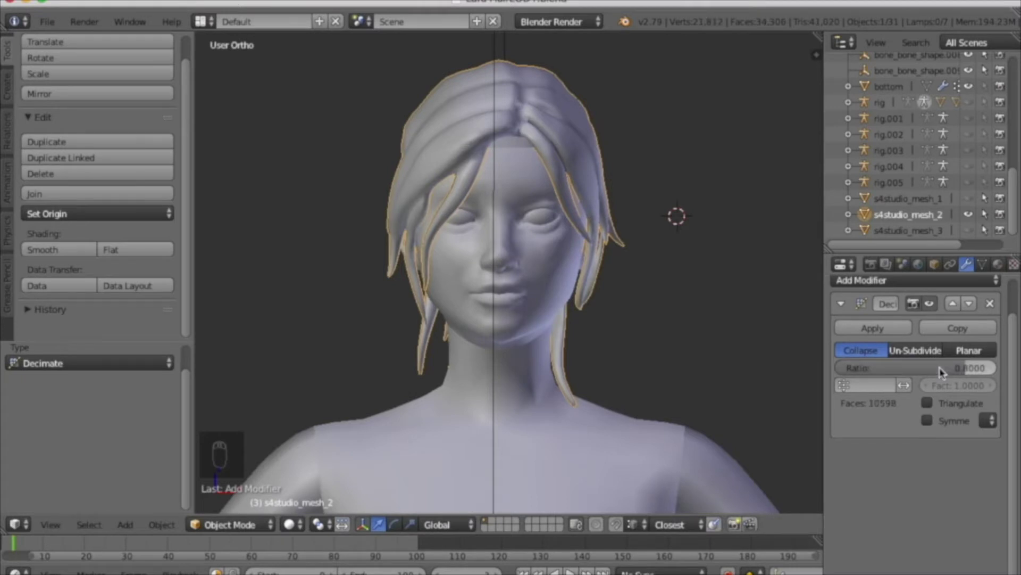
click(872, 328)
- Select and unhide s4studio_mesh_3, and apply its geom_skin armature modifier
click(907, 230)
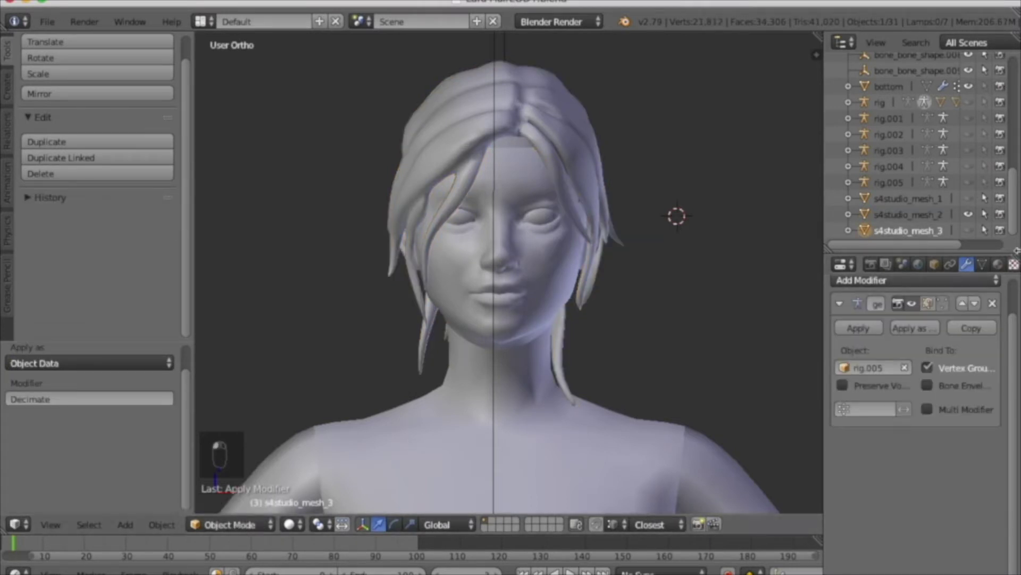
click(967, 239)
click(858, 328)
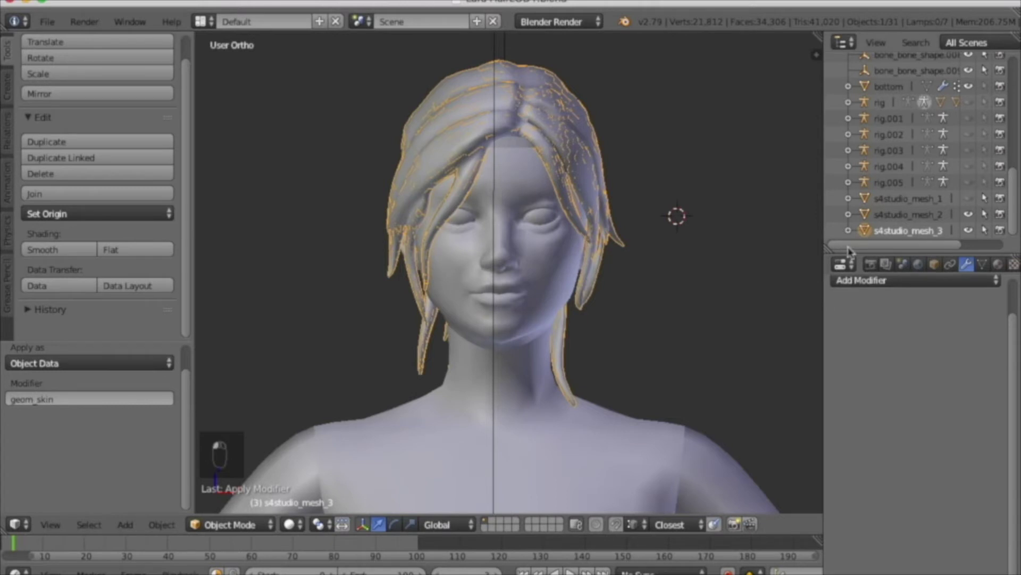
- Add a Decimate modifier with a ratio of 0.8 to s4studio_mesh_3 and apply it
click(862, 280)
click(686, 387)
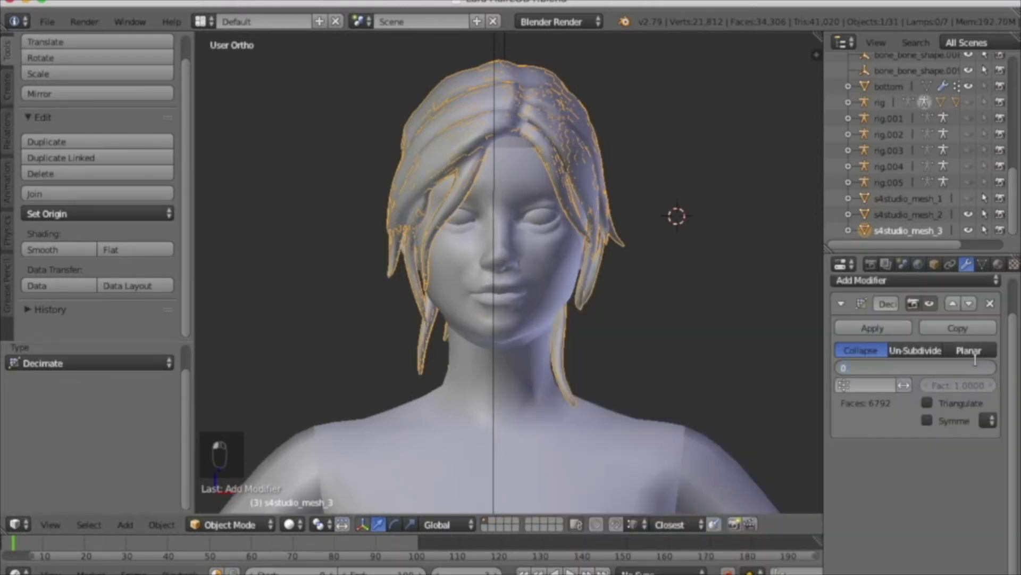
key(BackSpace)
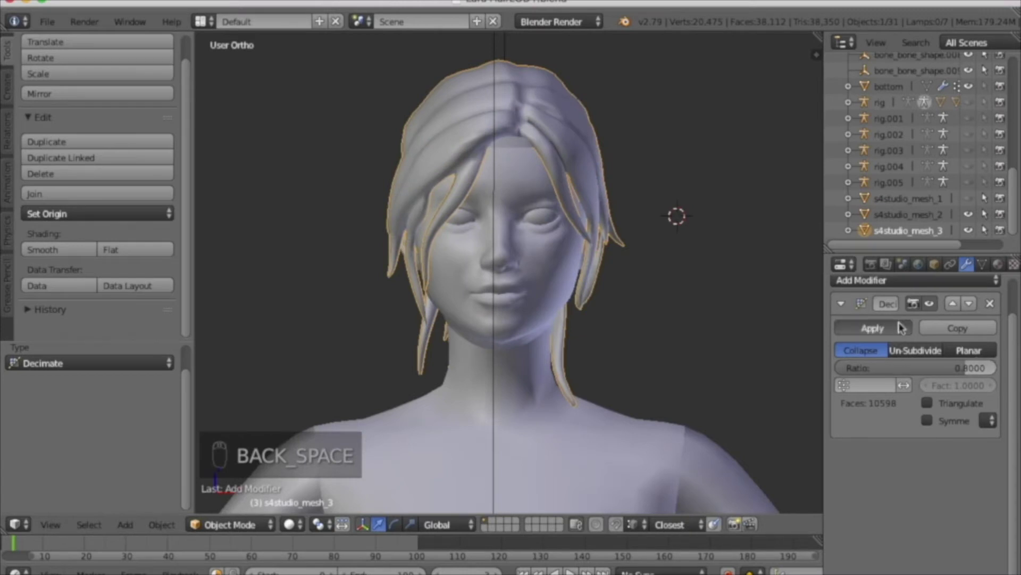
click(872, 328)
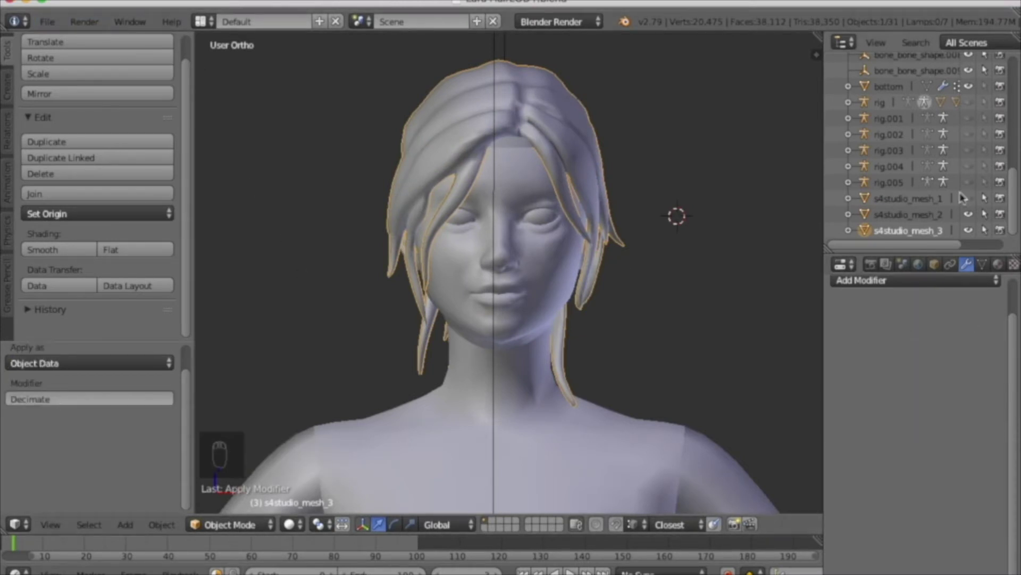
- Show all three s4studio_mesh objects together and save the file as Lara HairLOD2.blend in the Hair folder
click(47, 23)
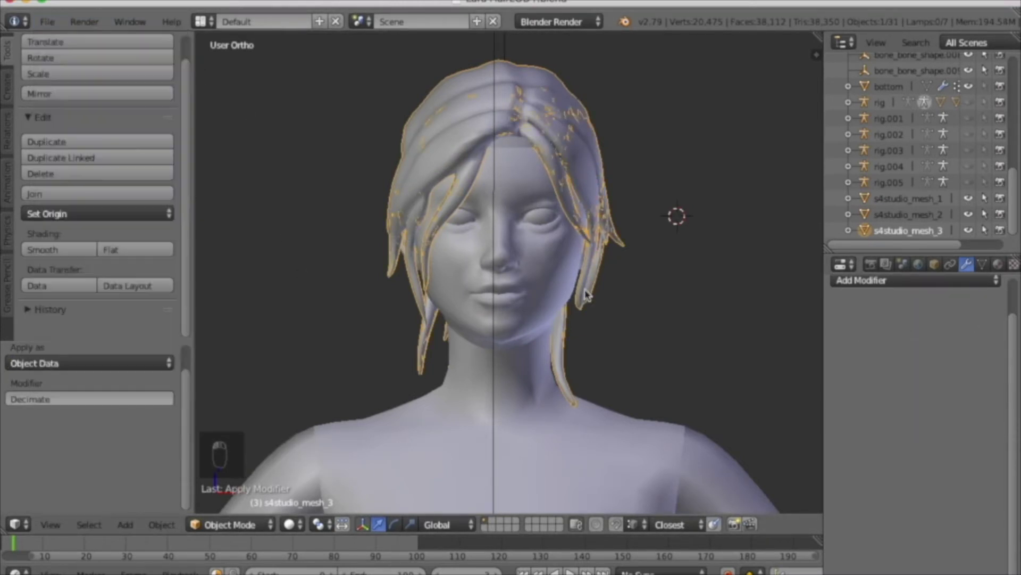
click(908, 214)
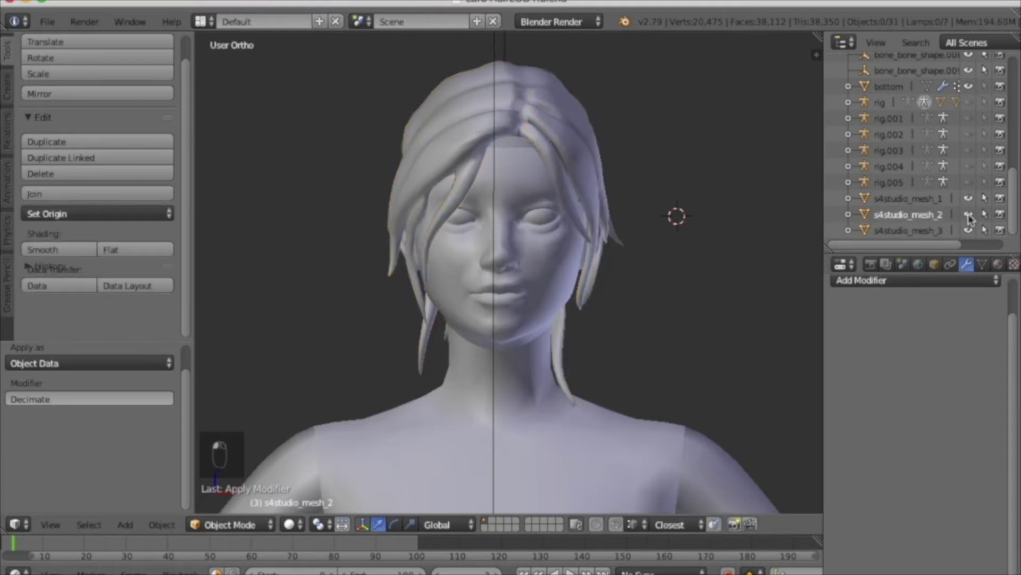
click(46, 21)
click(94, 158)
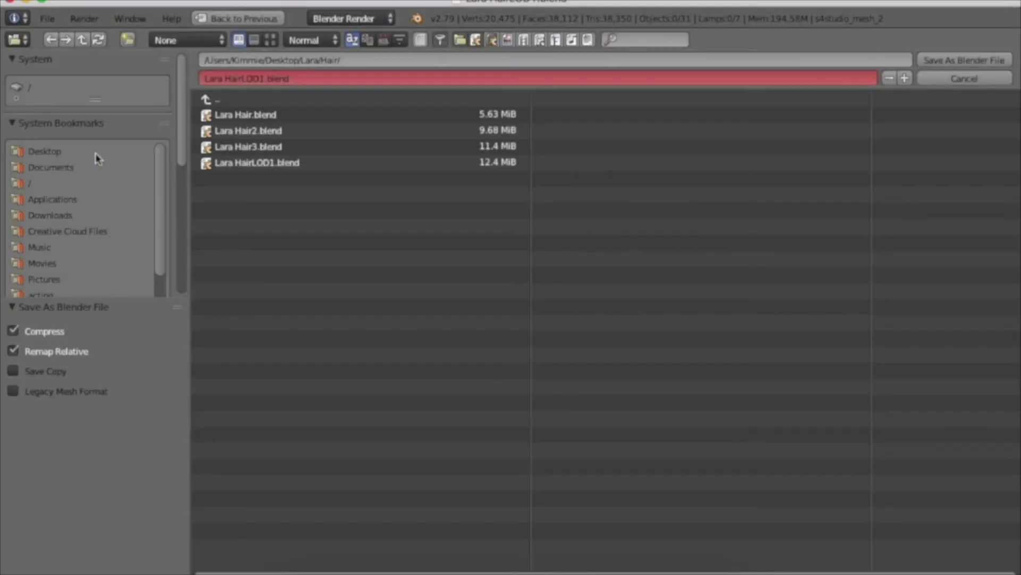
click(278, 163)
click(263, 79)
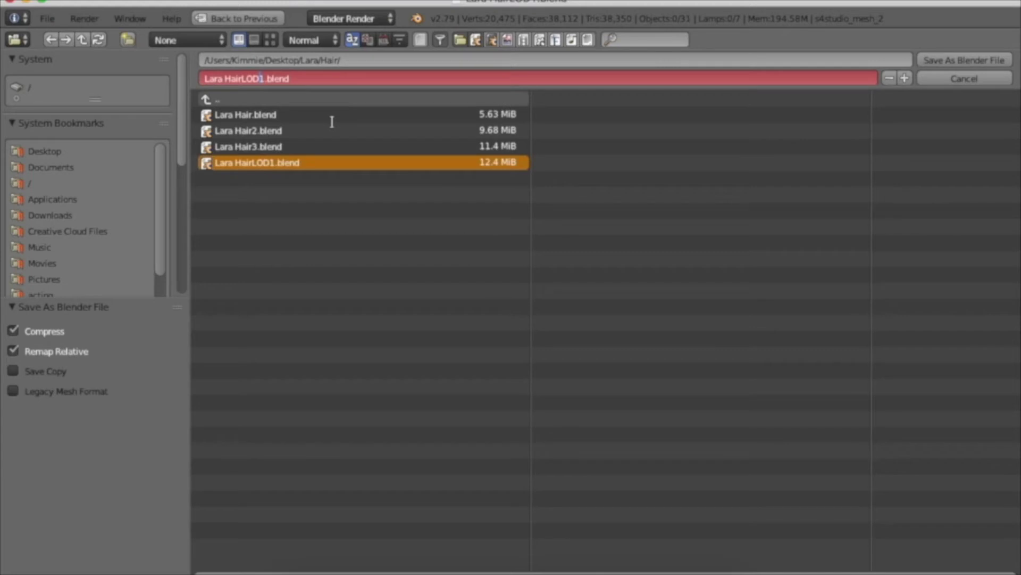
key(Return)
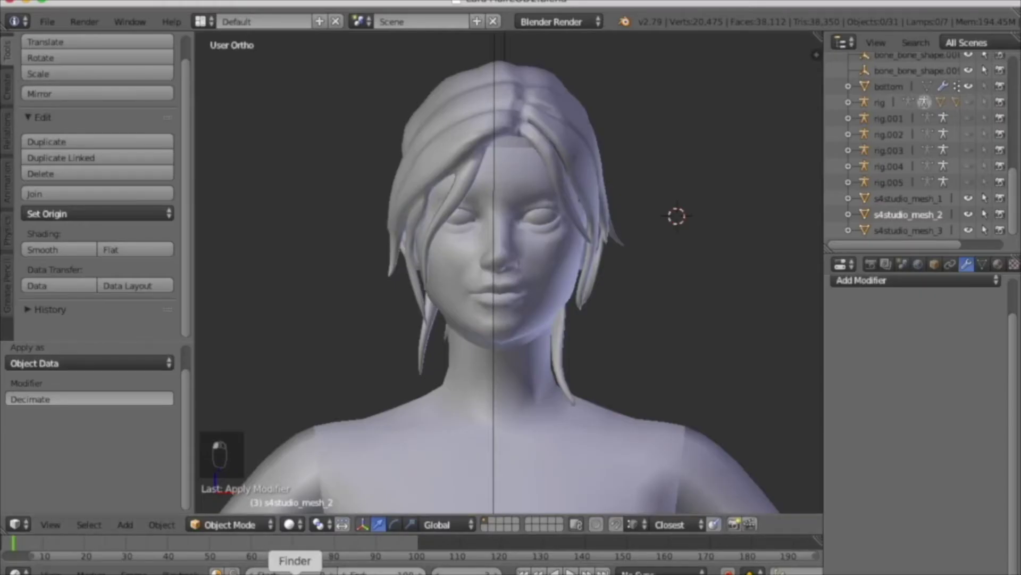
- Switch to Finder and rename Lara HairLOD1.blend in the Hair folder as Lara HairLOD0.blend
click(296, 563)
click(516, 178)
click(506, 162)
right_click(505, 165)
click(554, 254)
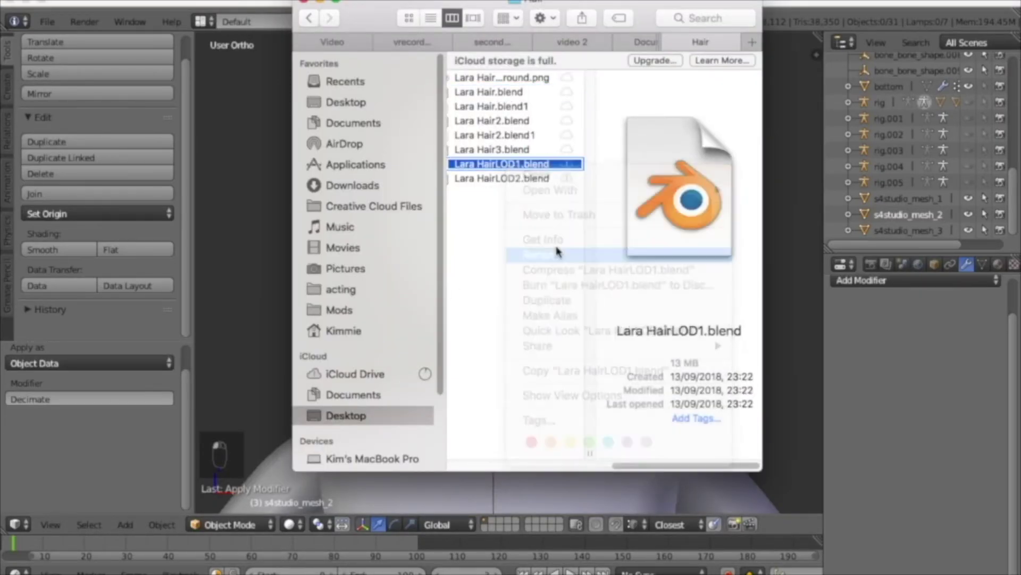
key(Right)
key(BackSpace)
text(0)
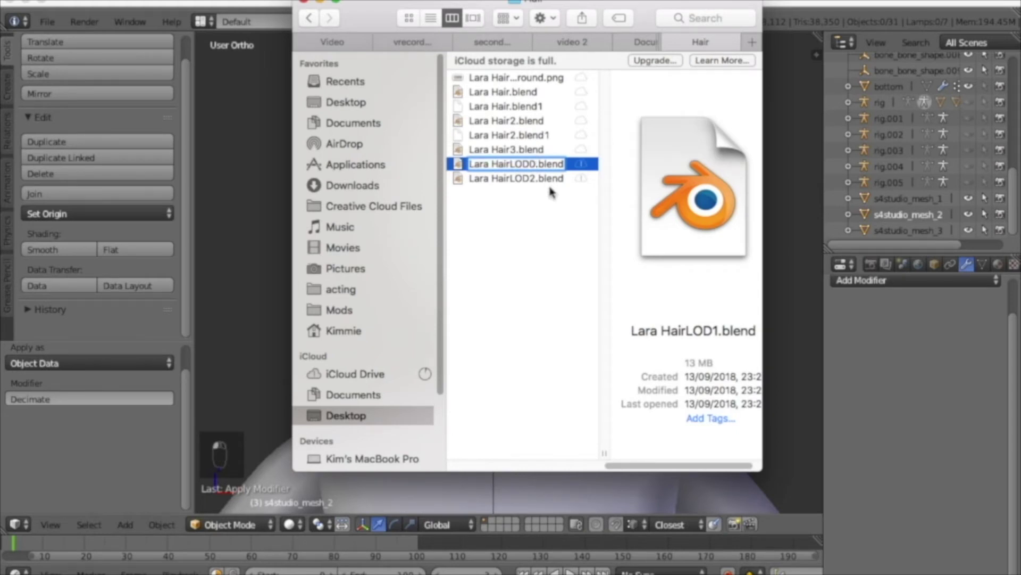
- Rename Lara HairLOD2.blend in the Hair folder as Lara HairLOD1.blend
click(532, 179)
right_click(500, 179)
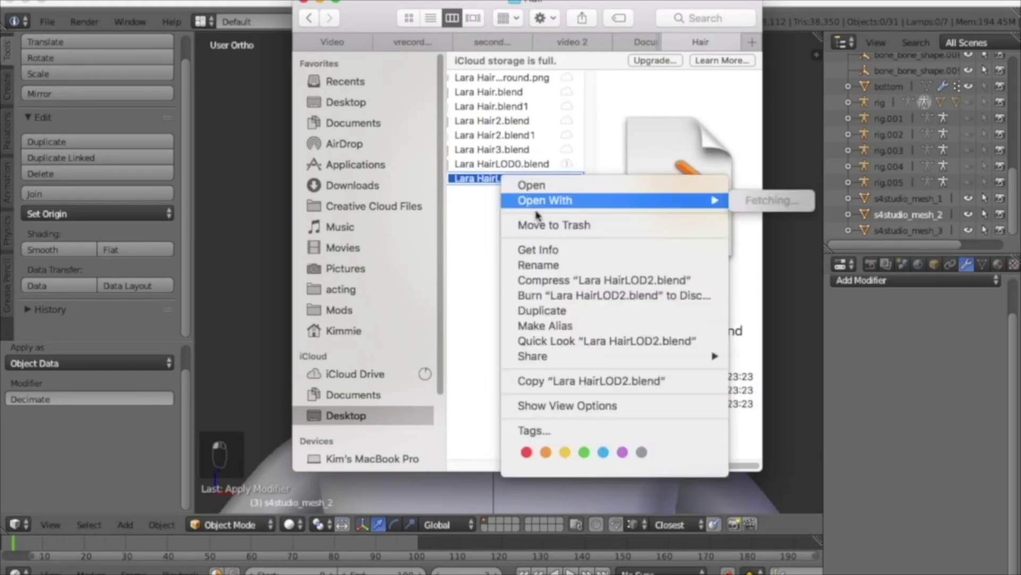
click(547, 265)
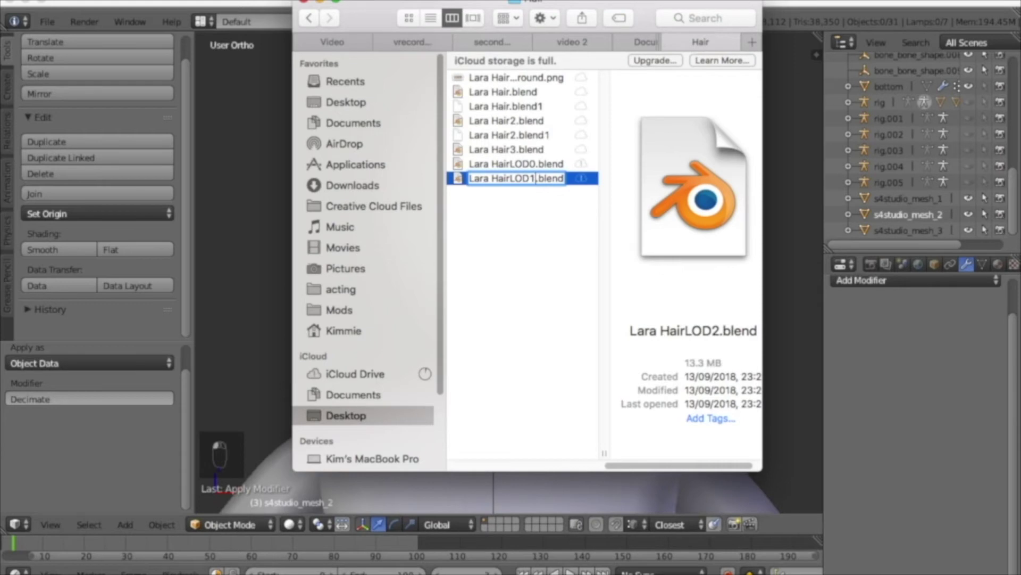
click(569, 221)
- Close the Finder window, return to Blender and select s4studio_mesh_1
click(304, 1)
click(400, 2)
click(905, 200)
click(952, 281)
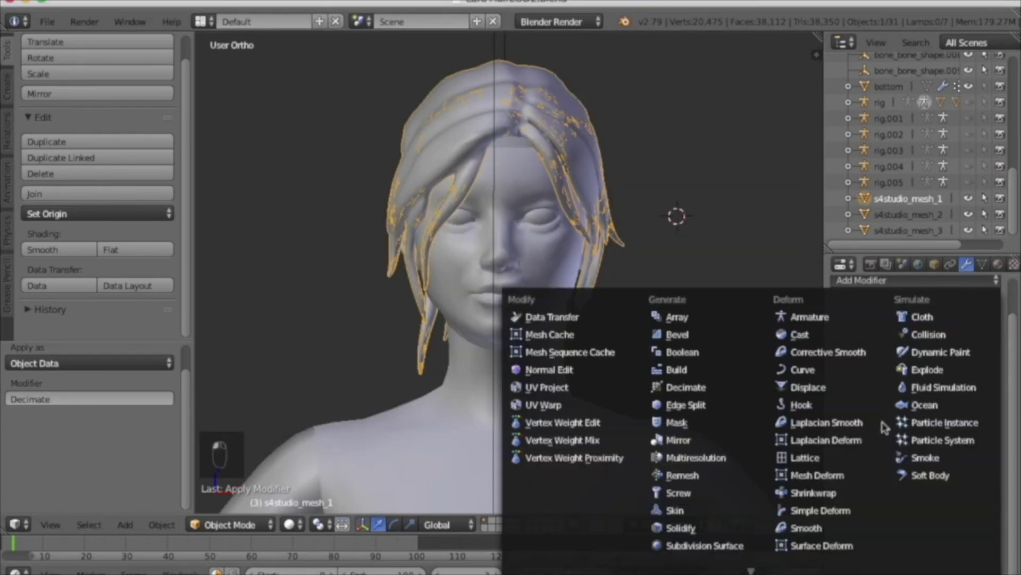
click(678, 397)
click(993, 304)
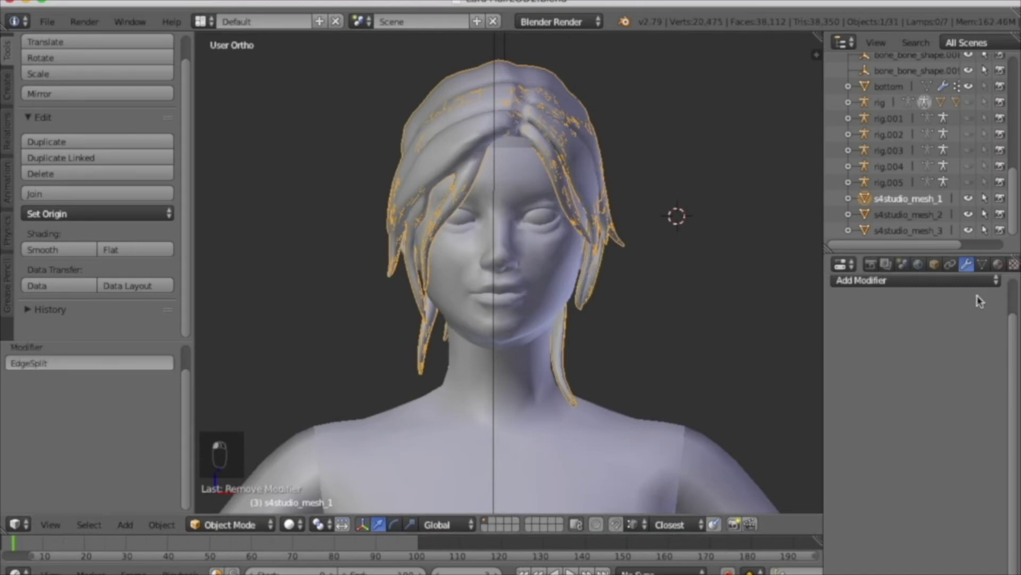
- Add a Decimate modifier with a ratio of 0.7 to s4studio_mesh_1
click(963, 281)
click(686, 389)
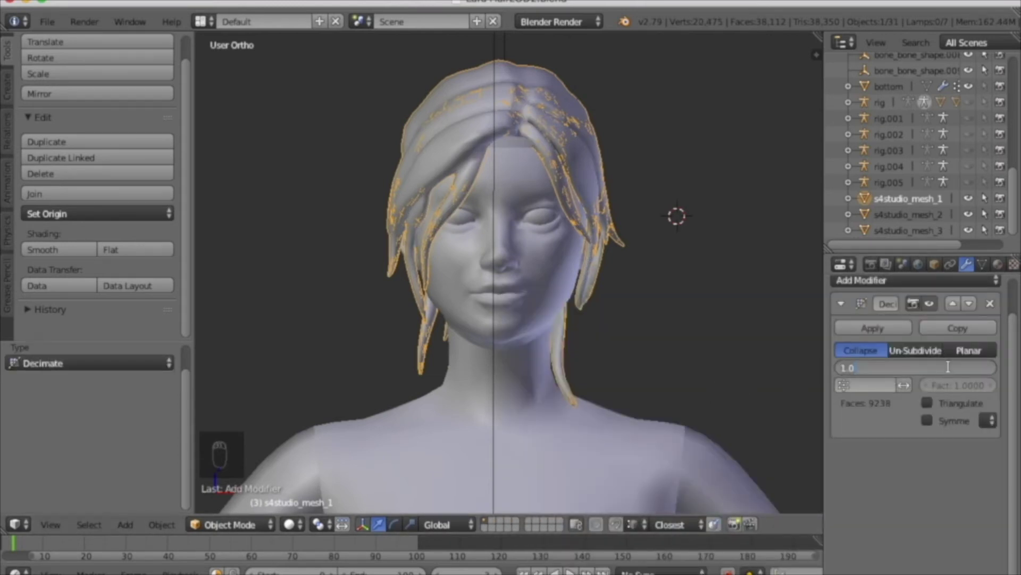
double_click(927, 368)
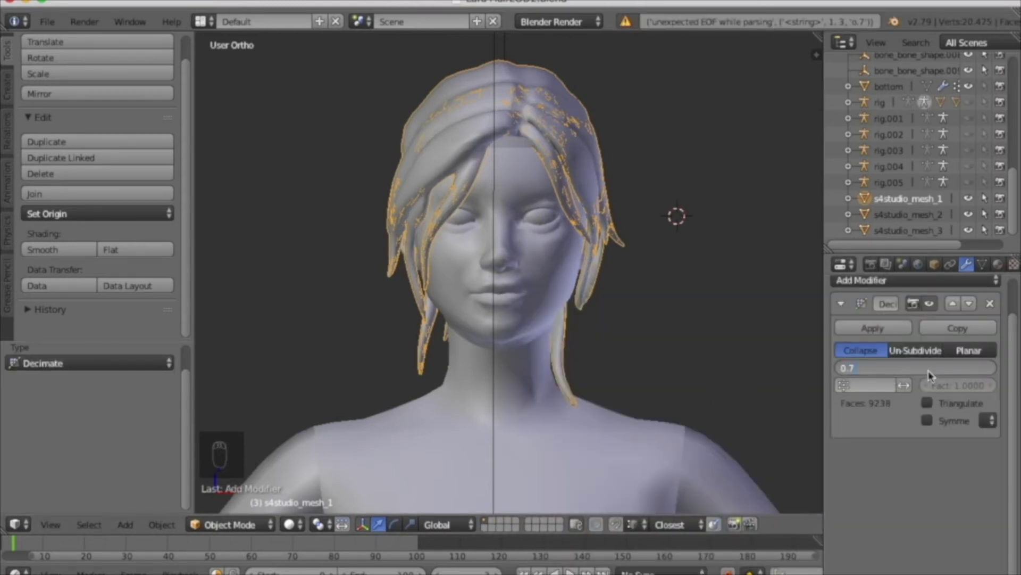
key(Return)
- Select s4studio_mesh_2 and add a Decimate modifier with a ratio of 0.7 to it
click(908, 214)
click(915, 280)
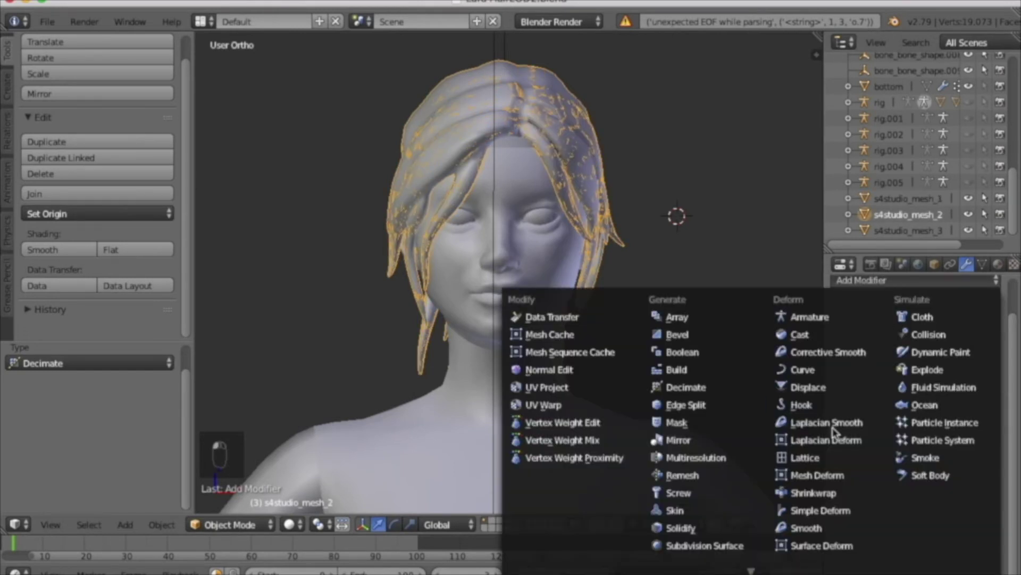
click(687, 387)
double_click(917, 371)
key(Return)
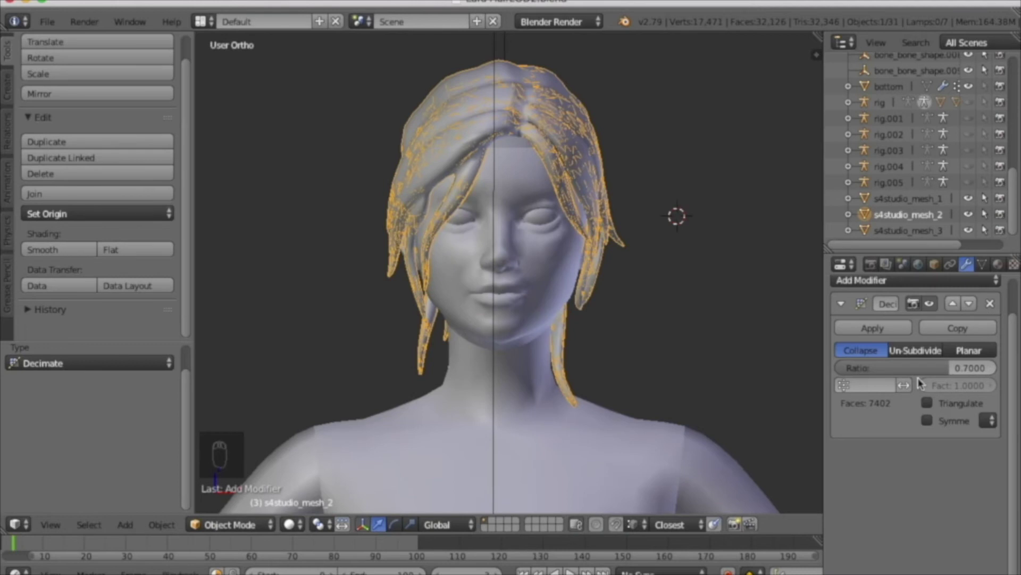
- Select s4studio_mesh_3 and add a Decimate modifier with a ratio of 0.7 to it
click(908, 230)
click(910, 280)
click(689, 388)
double_click(871, 367)
text(0.)
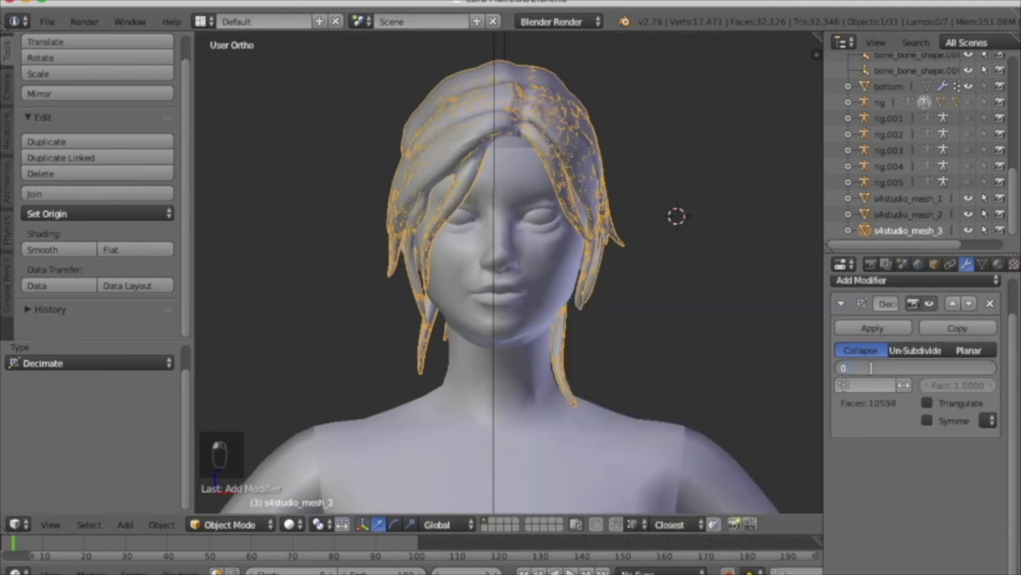
text(7)
key(Return)
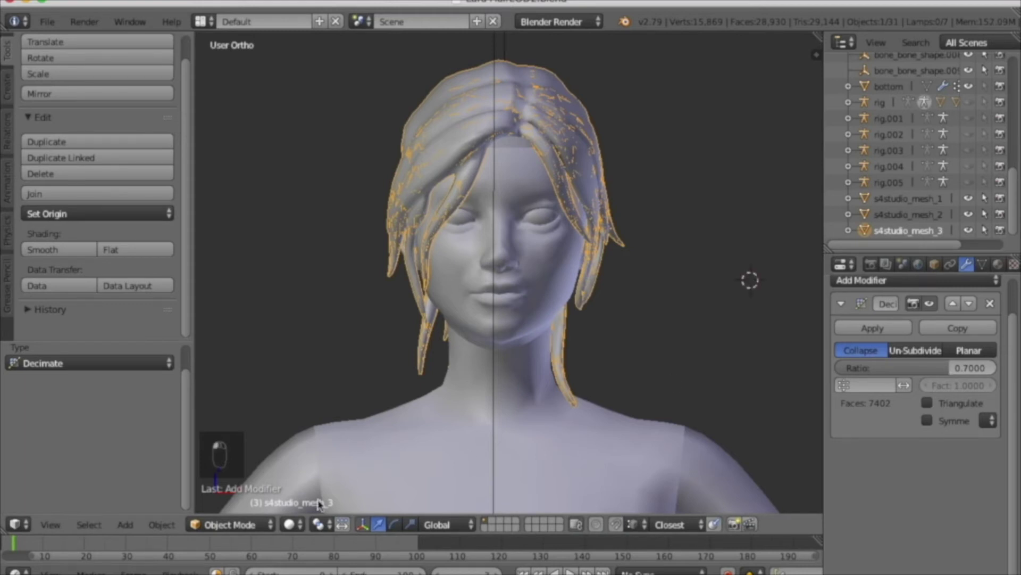
- Apply the Decimate modifiers on s4studio_mesh_3, s4studio_mesh_2 and s4studio_mesh_1
click(872, 328)
click(907, 215)
click(873, 328)
click(907, 198)
click(873, 328)
- Inspect the topology of the decimated s4studio_mesh_1 in Edit Mode, and return to Object Mode
click(229, 524)
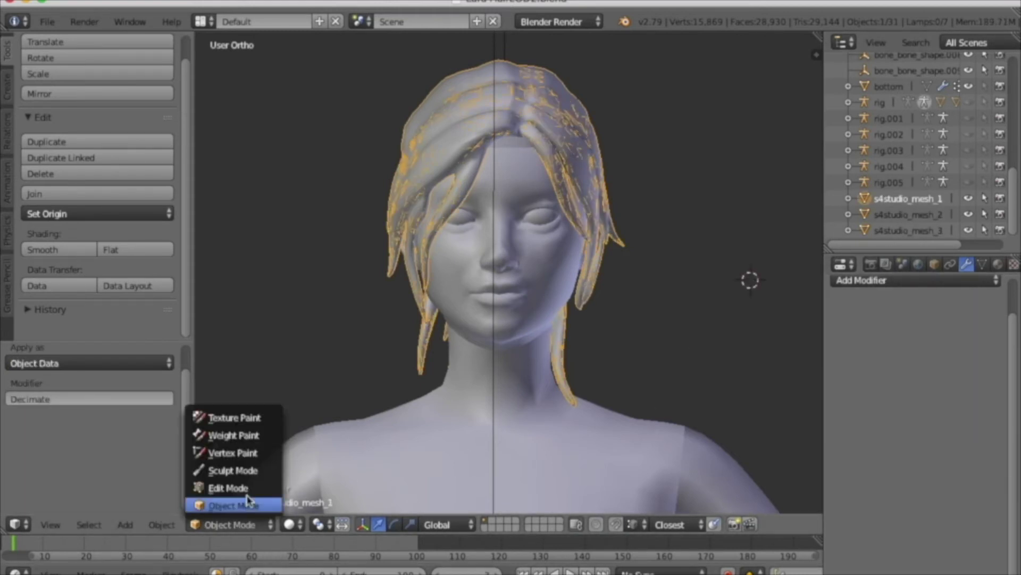
click(229, 484)
middle_drag(458, 413, 422, 292)
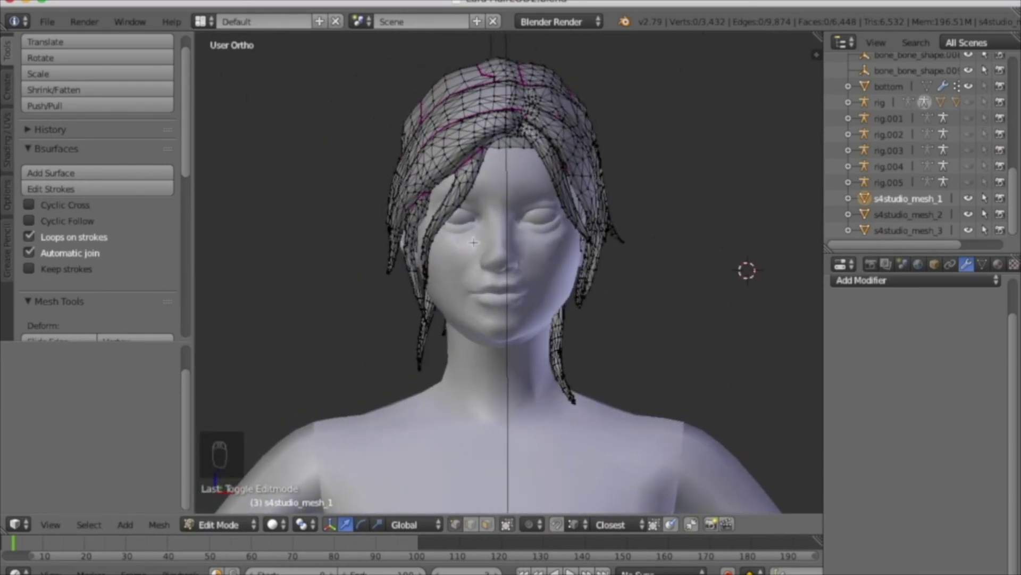
click(47, 23)
click(242, 526)
click(229, 508)
- Save the decimated hair in the Hair folder as Lara HairLOD2.blend
click(46, 22)
click(51, 159)
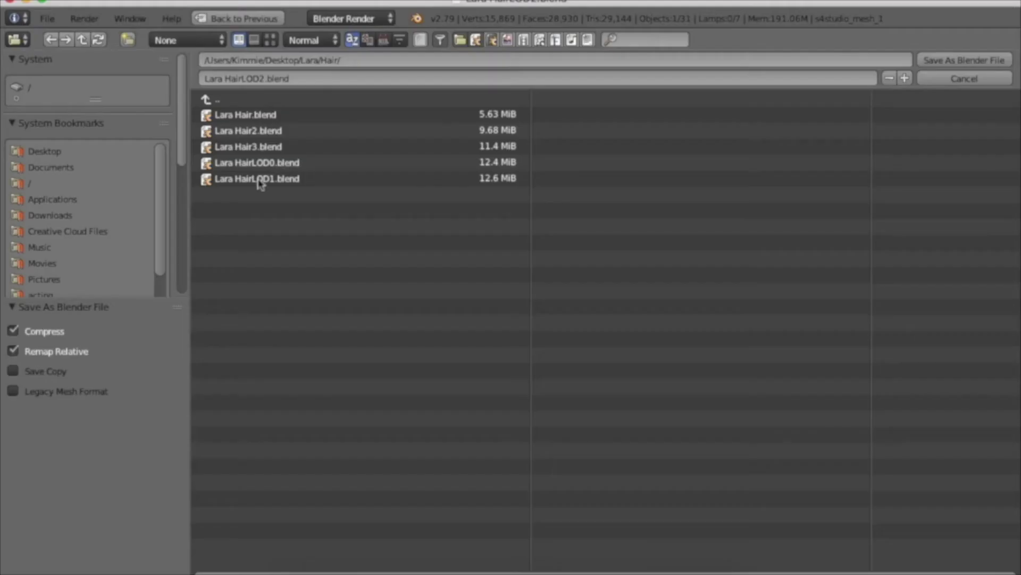
click(965, 60)
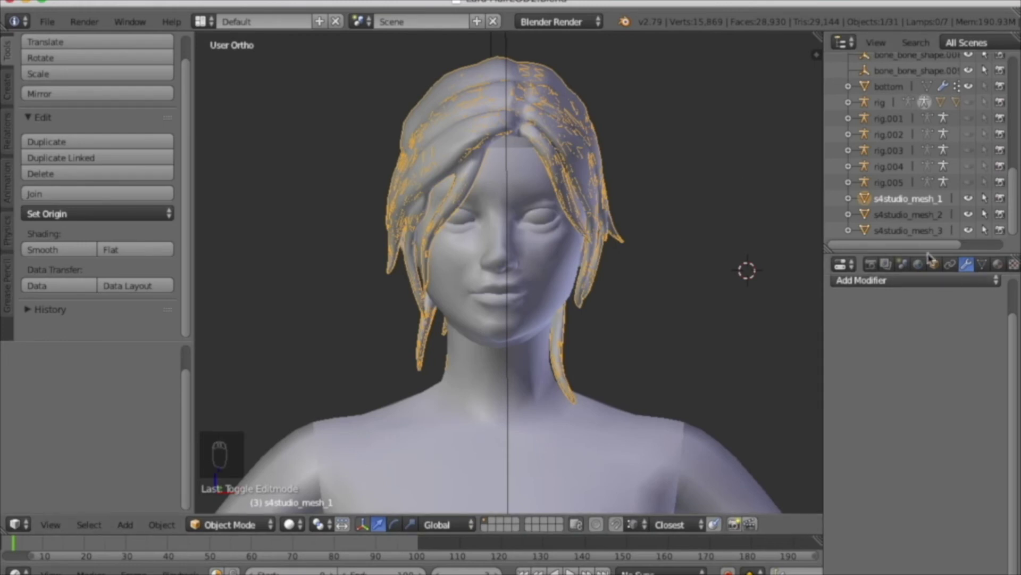
- Add another Decimate modifier to s4studio_mesh_1 with a ratio of 0.7
click(914, 280)
click(698, 388)
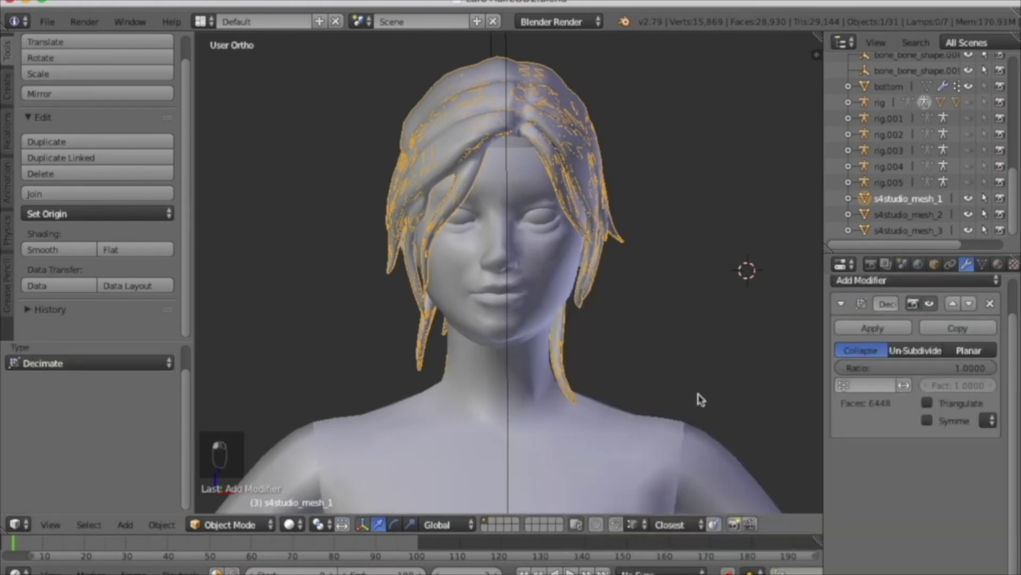
click(959, 368)
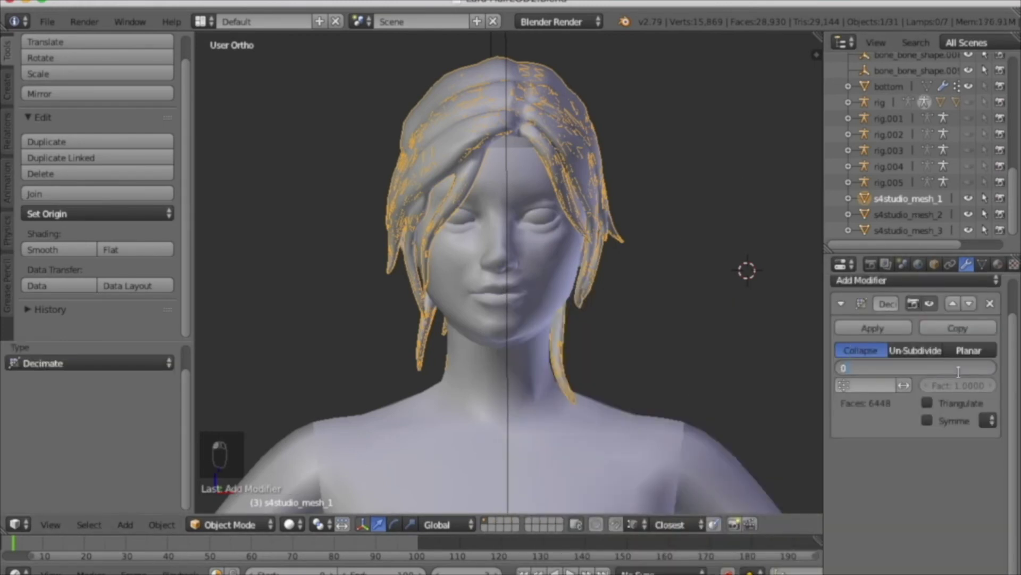
key(Return)
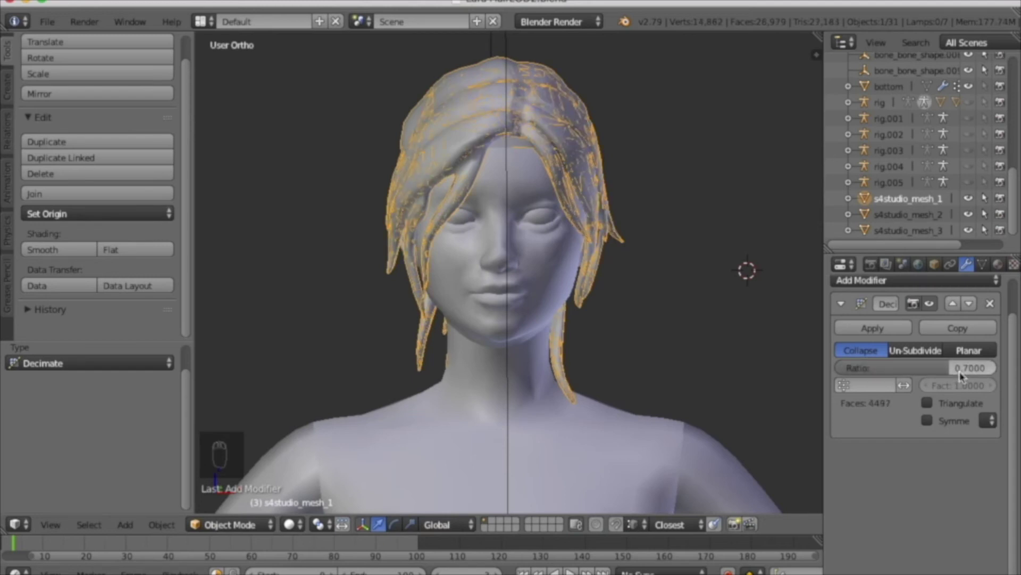
- Select s4studio_mesh_2 and add another Decimate modifier with a ratio of 0.7
click(908, 214)
click(901, 281)
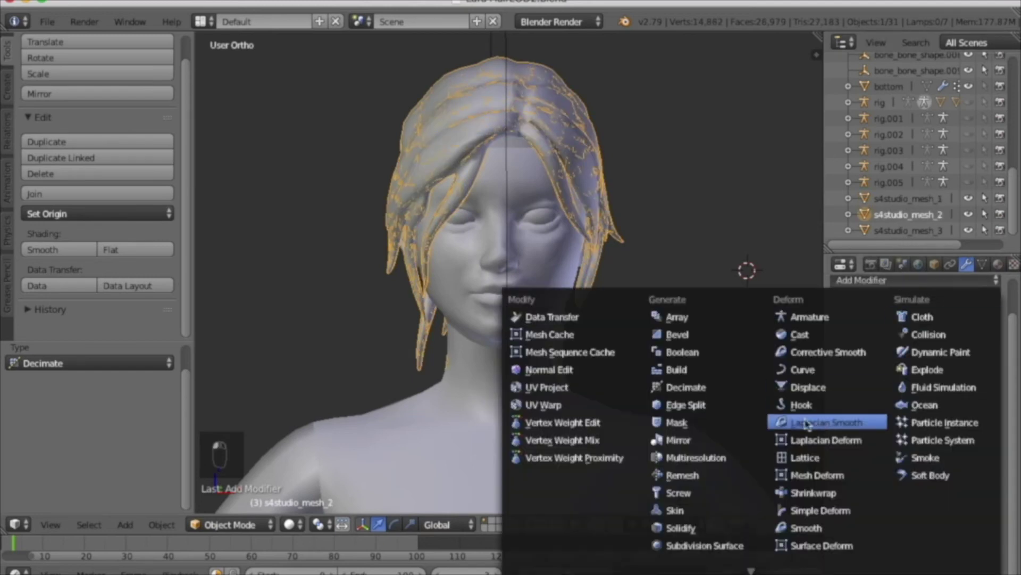
click(690, 387)
click(903, 367)
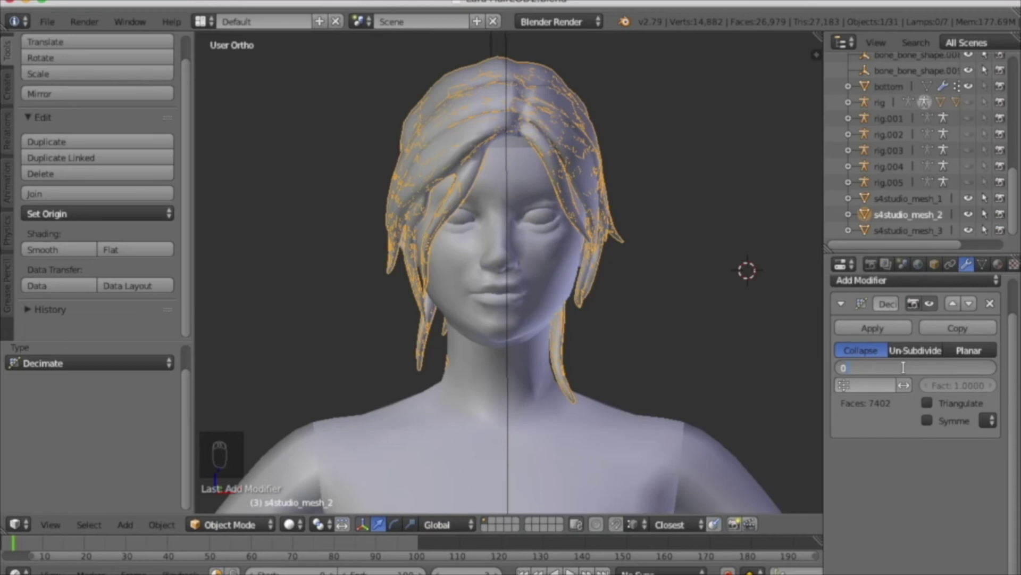
key(Return)
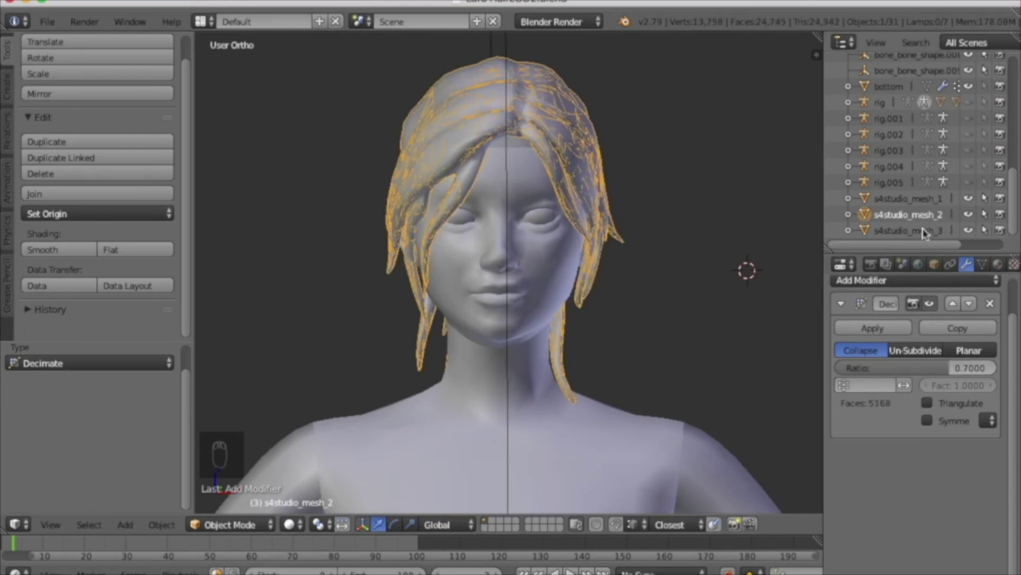
- Select s4studio_mesh_3 and add another Decimate modifier with a ratio of 0.7
click(925, 230)
click(905, 280)
click(686, 388)
click(921, 366)
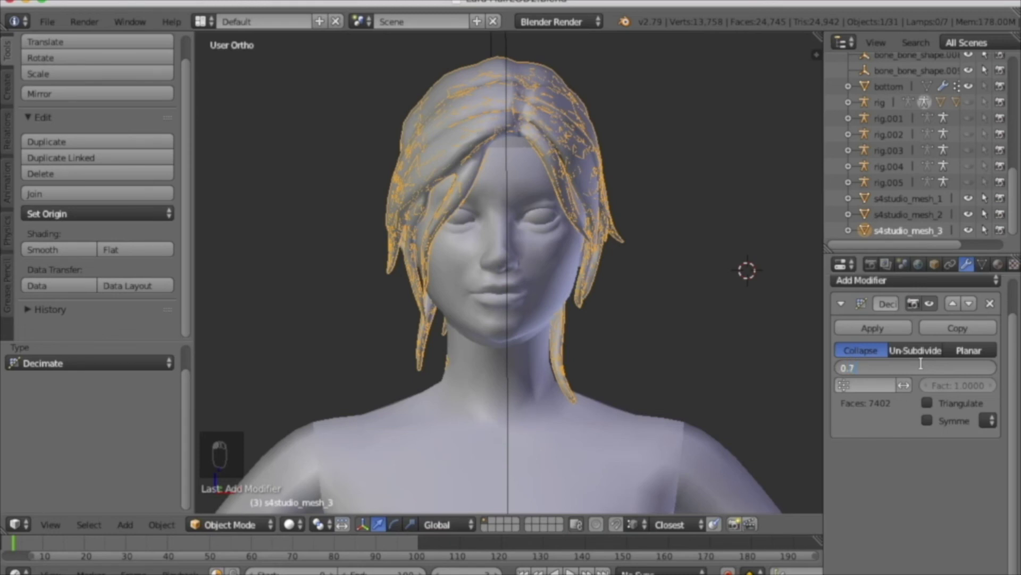
text(0.7)
key(Return)
- Apply the new Decimate modifiers on s4studio_mesh_3, s4studio_mesh_2 and s4studio_mesh_1
click(872, 328)
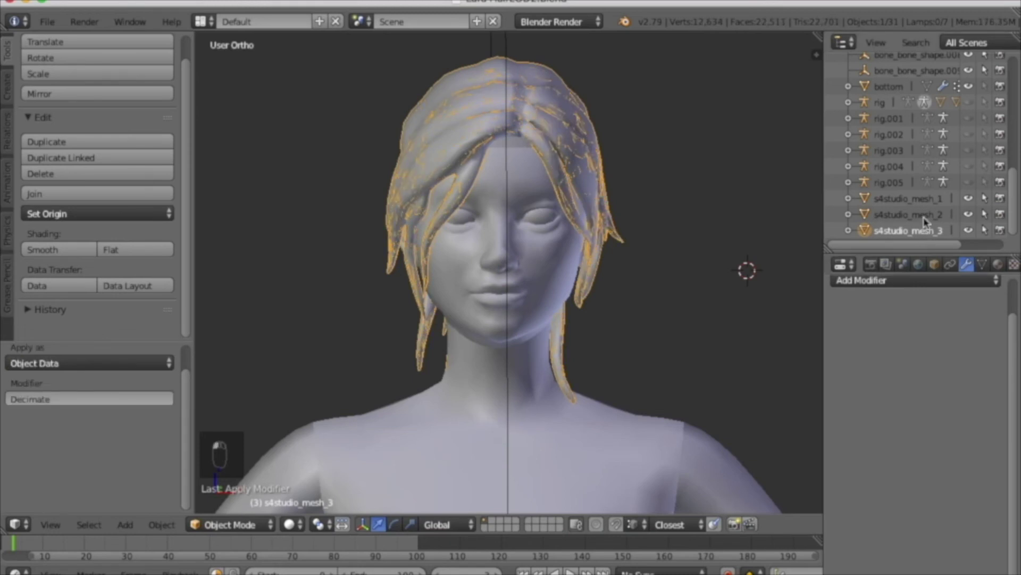
click(907, 214)
click(872, 327)
click(893, 201)
click(872, 328)
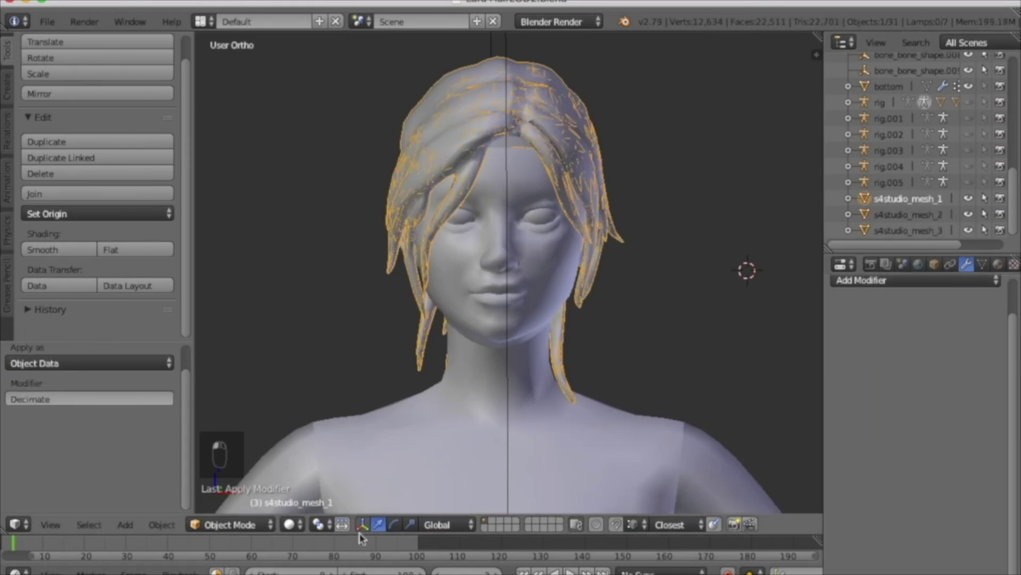
- Examine the further reduced s4studio_mesh_1 from several angles in Edit Mode, and return to Object Mode
click(230, 525)
click(238, 486)
middle_drag(342, 323, 222, 314)
middle_drag(395, 253, 327, 472)
click(218, 524)
click(234, 488)
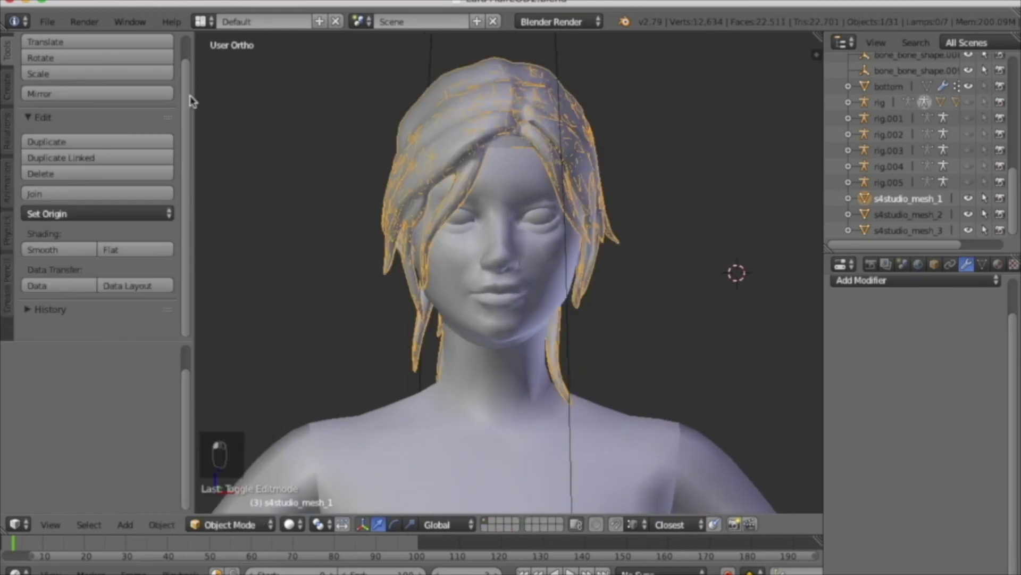
- Deselect all objects and save the file in the Hair folder as Lara HairLOD3.blend
key(a)
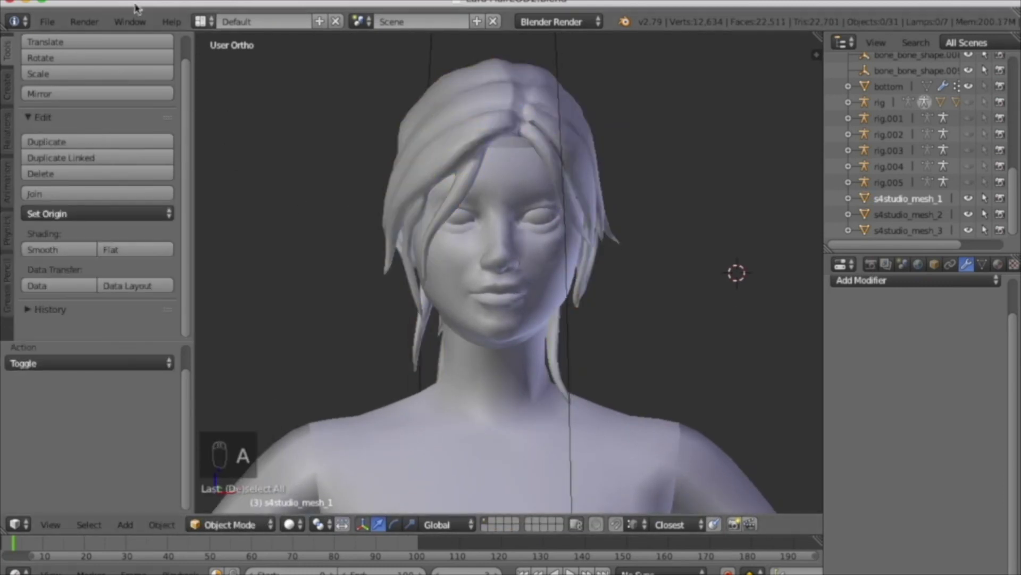
click(47, 22)
click(88, 160)
click(267, 79)
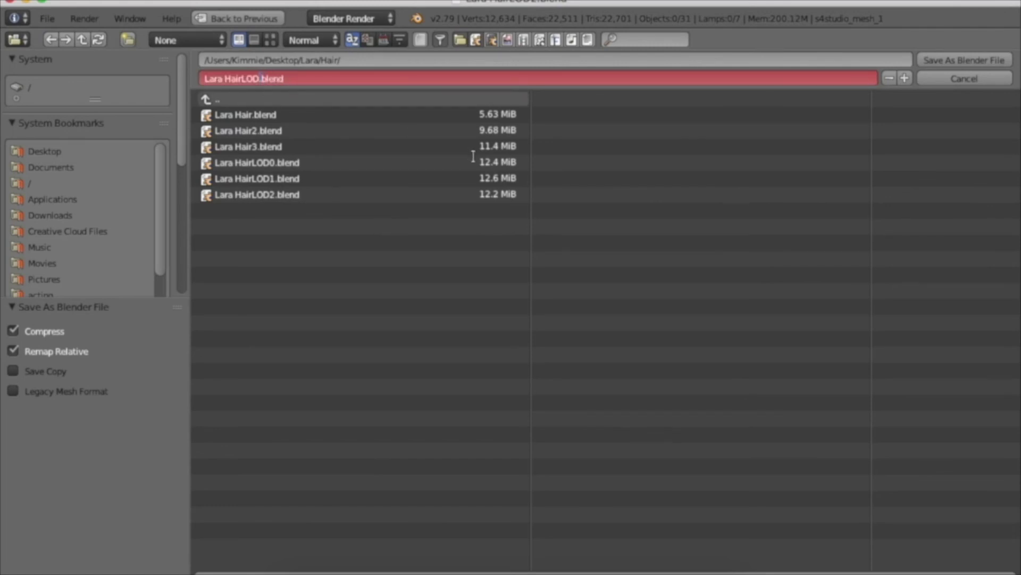
text(3)
key(Return)
click(964, 60)
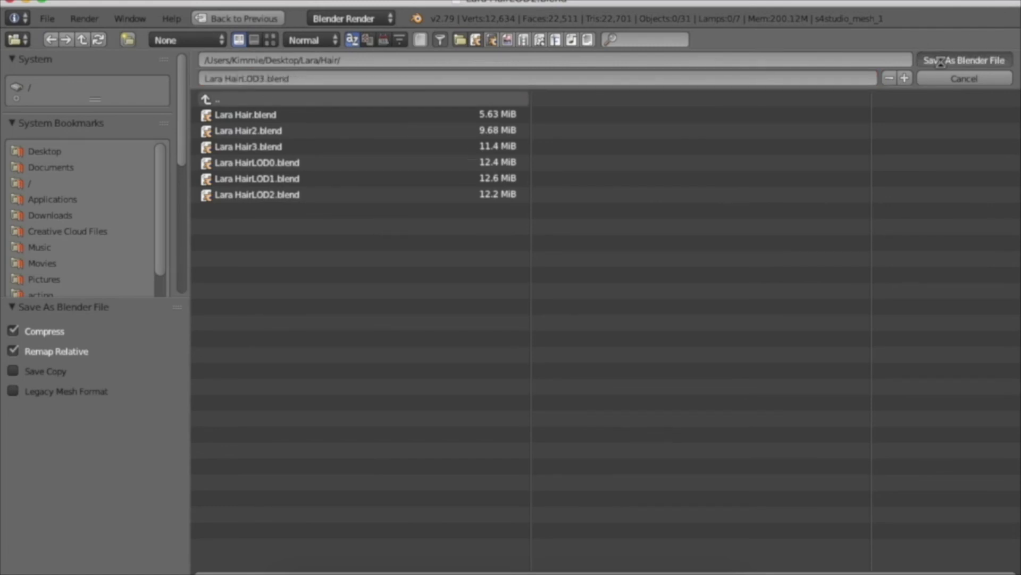